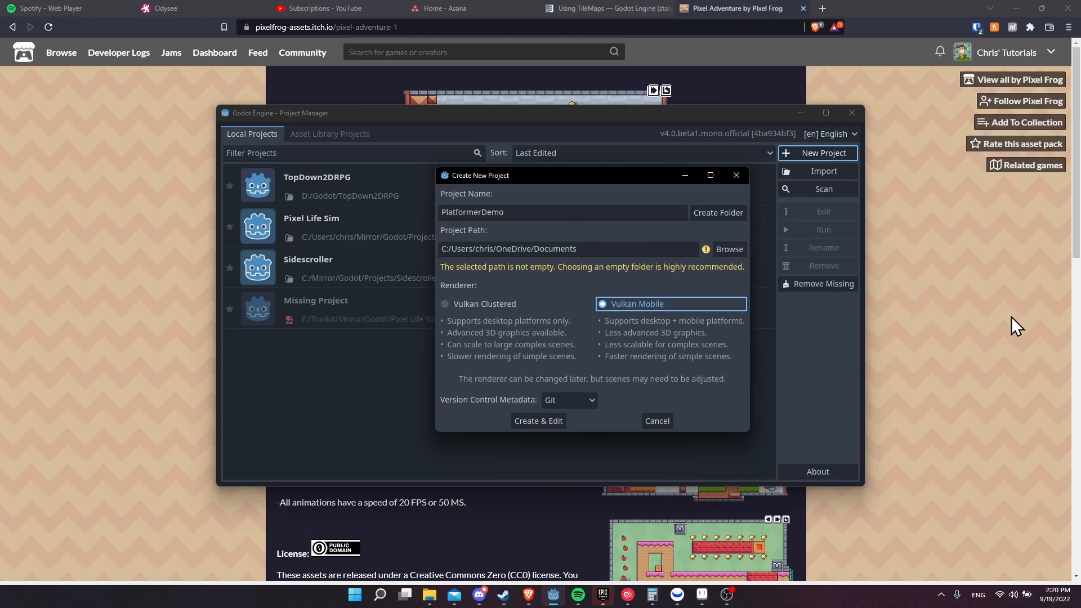
# Step: Create and open the PlatformerDemo project in a new folder of the same name under D:/Godot, using the Vulkan Mobile renderer
pyautogui.click(931, 287)
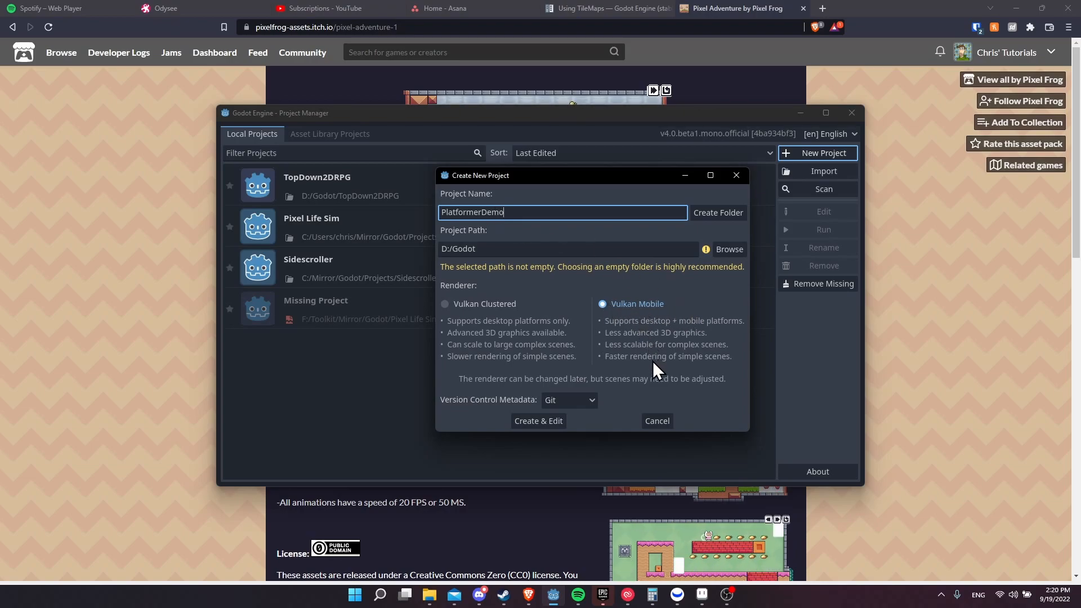
pyautogui.click(731, 208)
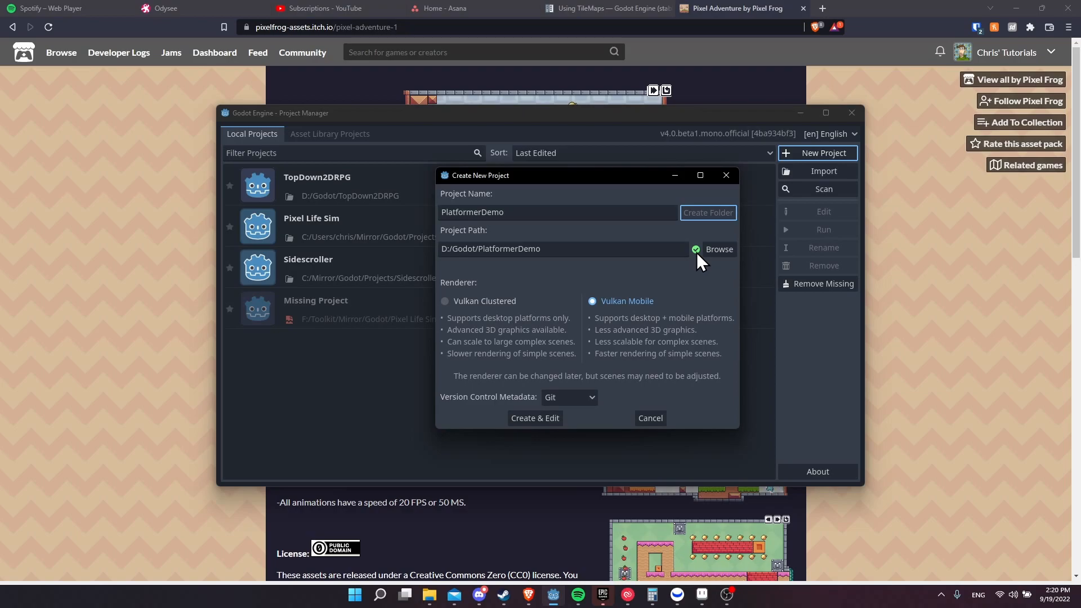
pyautogui.click(535, 419)
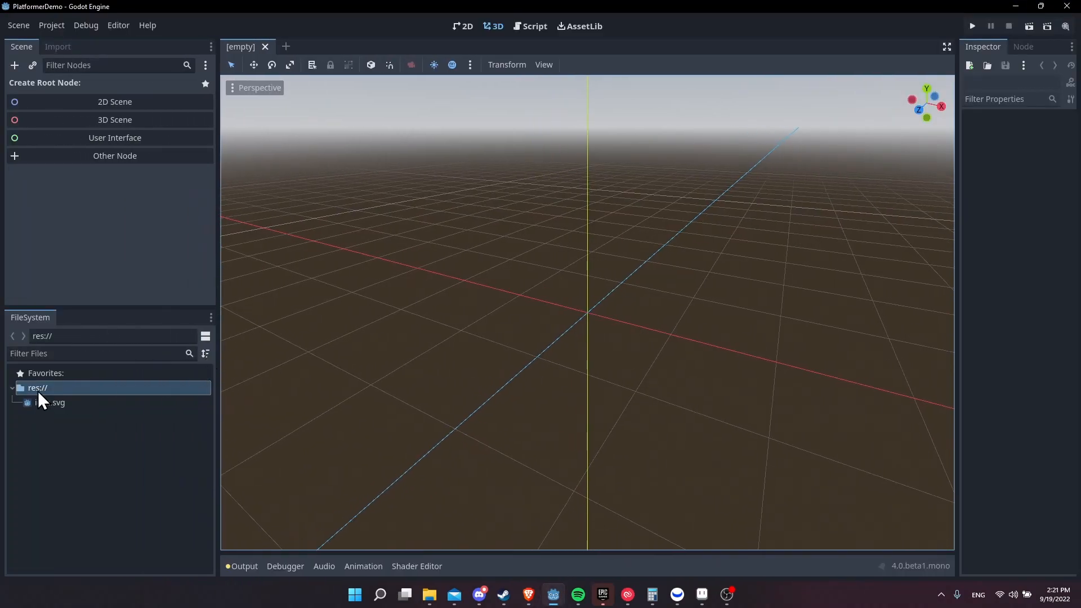
# Step: Create a folder named Art in the project's root directory
pyautogui.rightClick(37, 390)
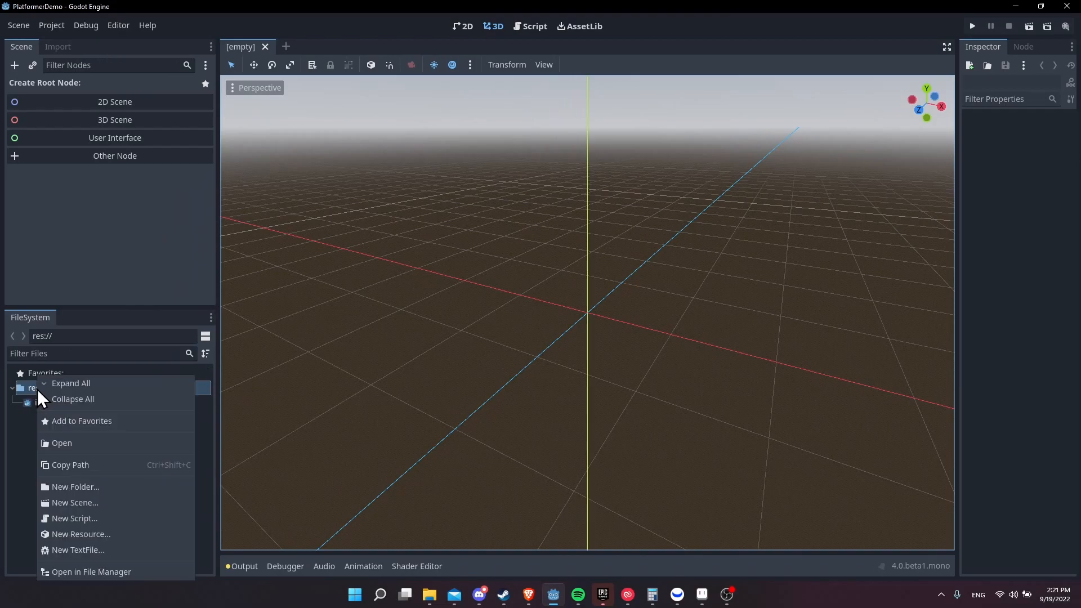
pyautogui.click(97, 486)
pyautogui.write('Art')
pyautogui.click(510, 322)
# Step: Open the Art folder in the file manager and copy the Free folder from Pixel Adventure 1.zip into it
pyautogui.rightClick(72, 403)
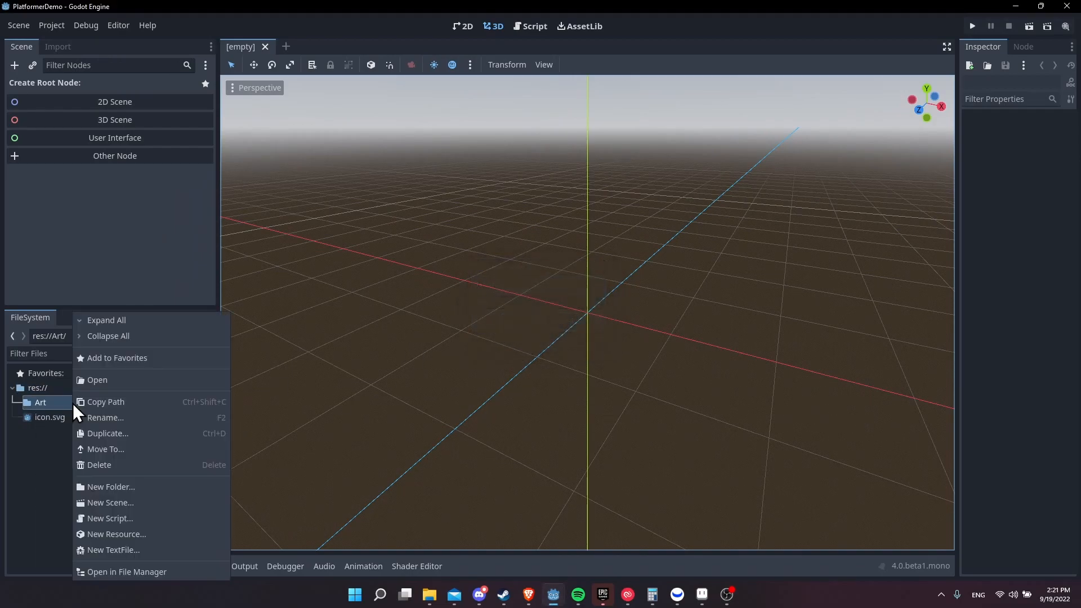
pyautogui.click(143, 573)
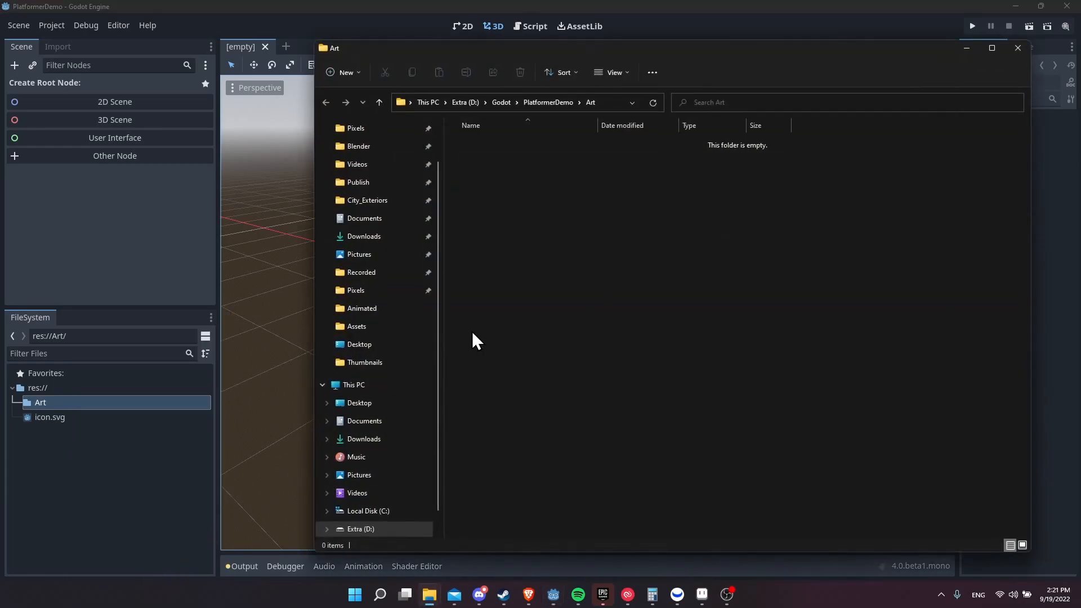
pyautogui.hotkey('alt', 'Tab')
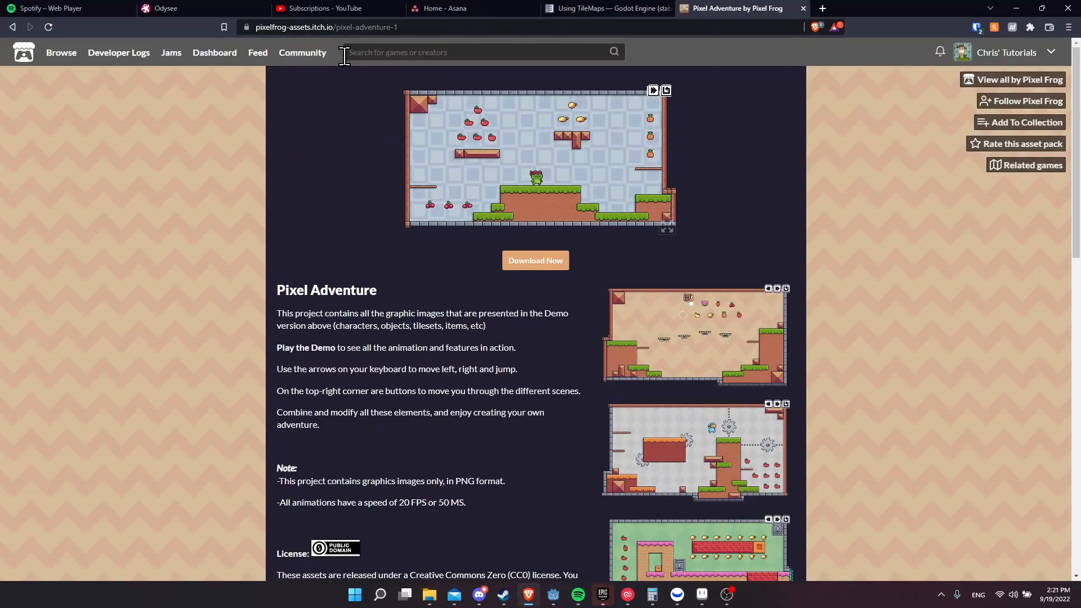
pyautogui.hotkey('alt', 'Tab')
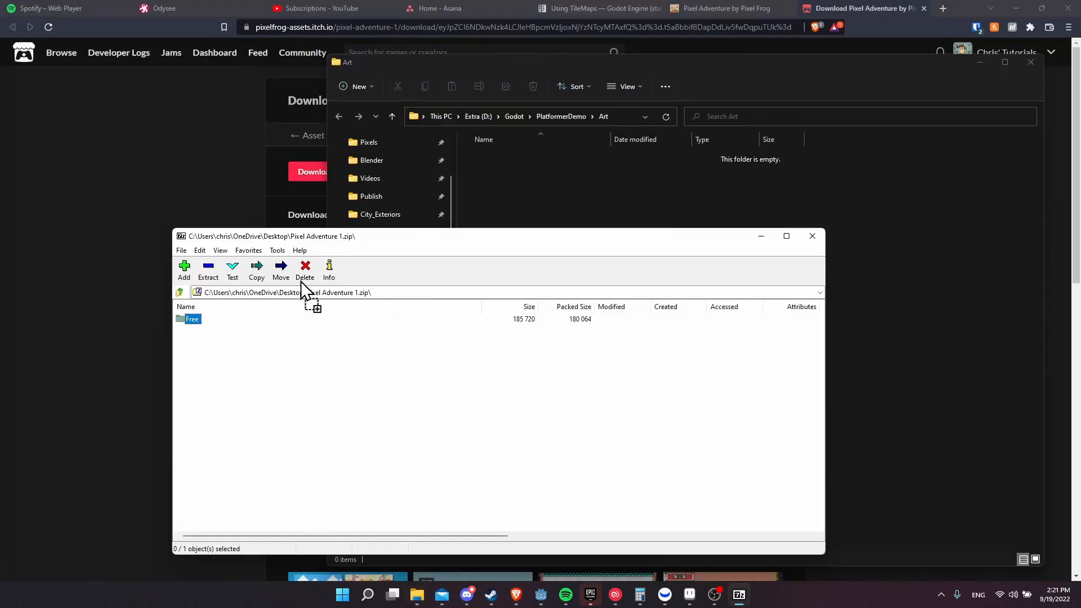
pyautogui.click(679, 243)
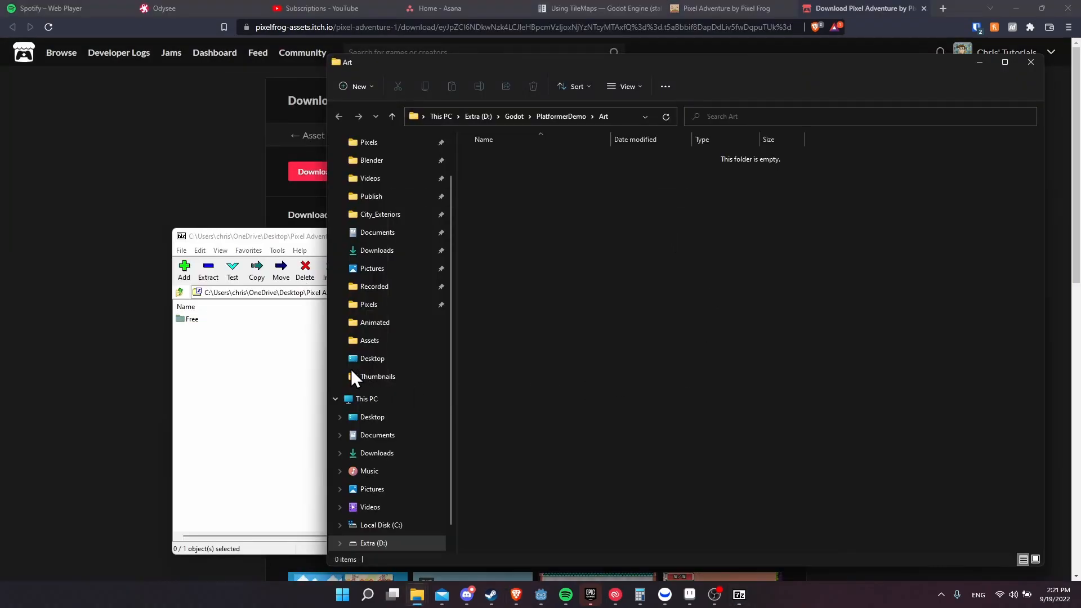
pyautogui.click(254, 438)
pyautogui.click(812, 237)
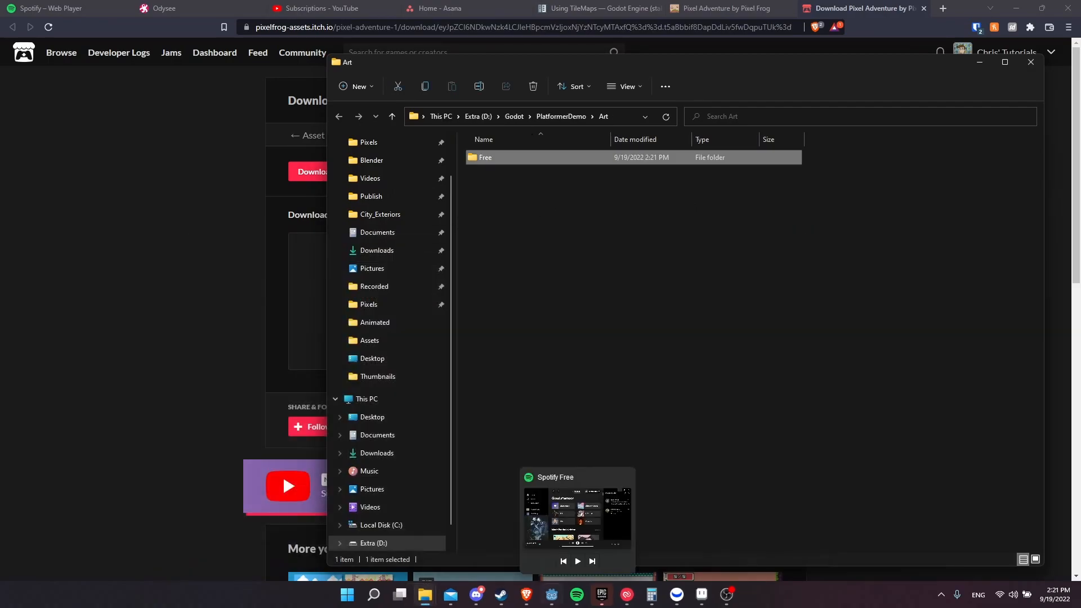
# Step: Switch back to Godot and examine the contents of the imported Free folder inside Art
pyautogui.click(551, 594)
pyautogui.click(19, 403)
pyautogui.click(25, 417)
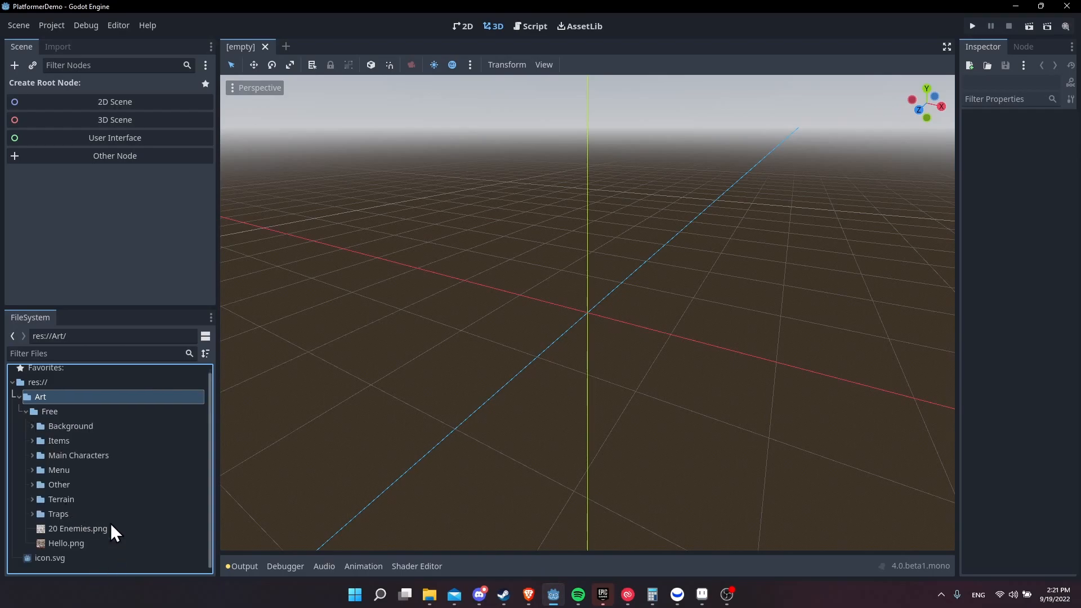
pyautogui.click(26, 411)
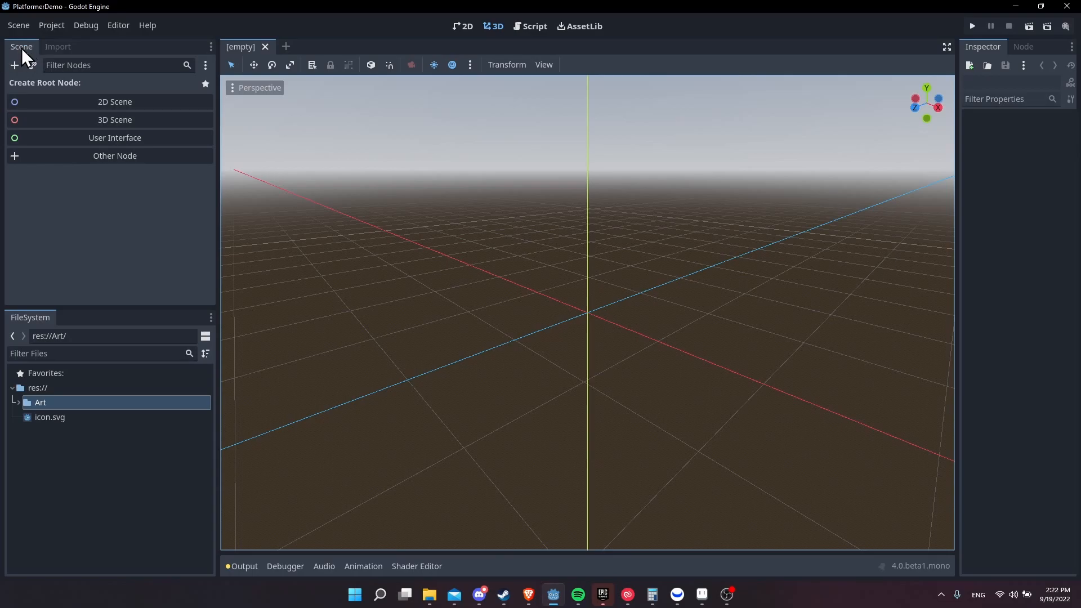
# Step: Create a CharacterBody2D as the root node of the empty scene
pyautogui.click(73, 158)
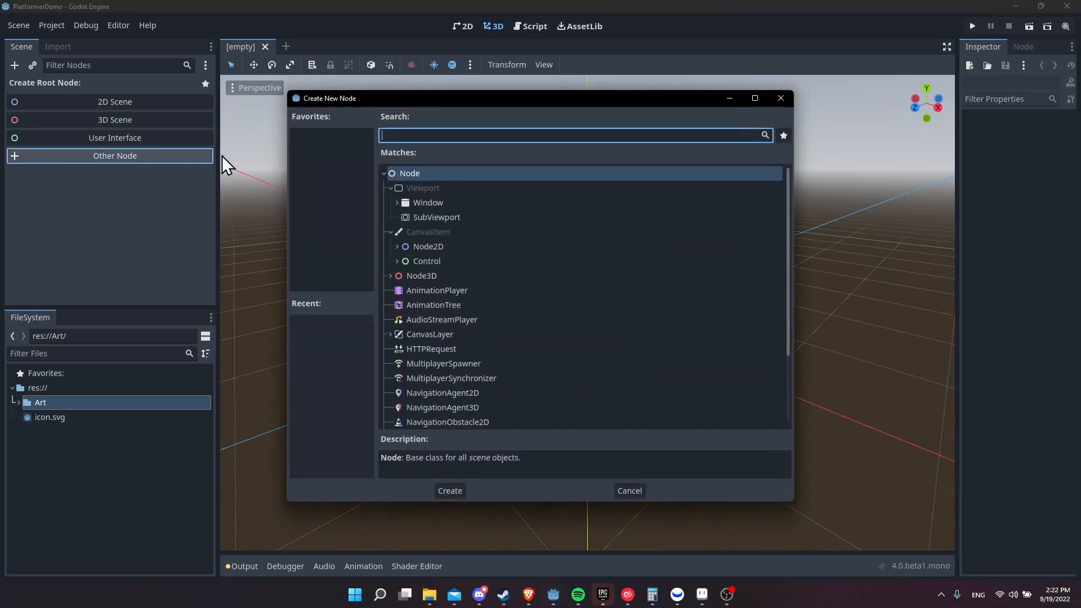
pyautogui.write('Charac')
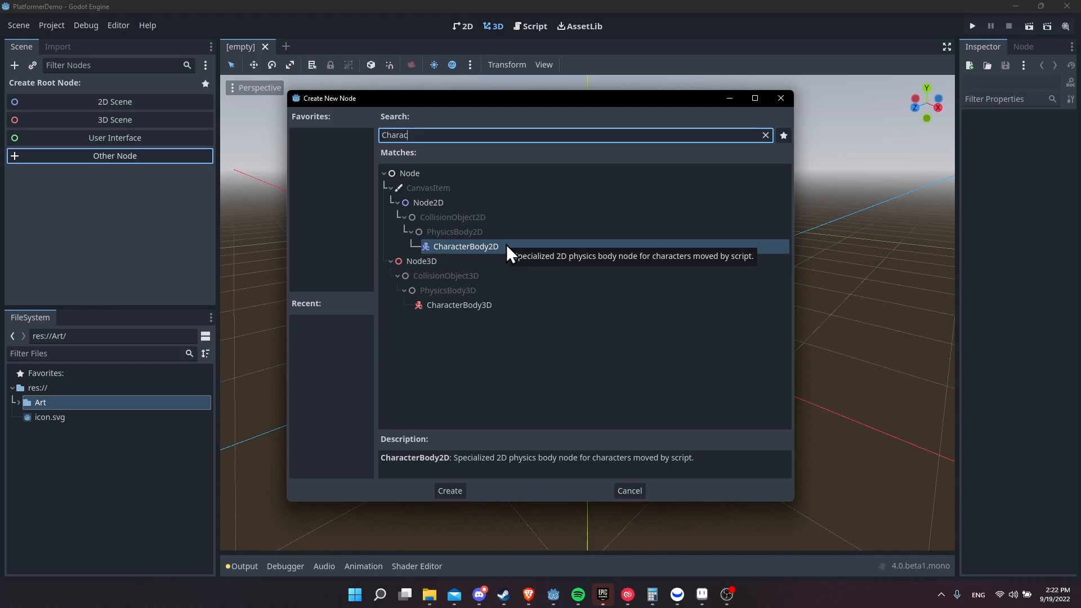
pyautogui.click(453, 491)
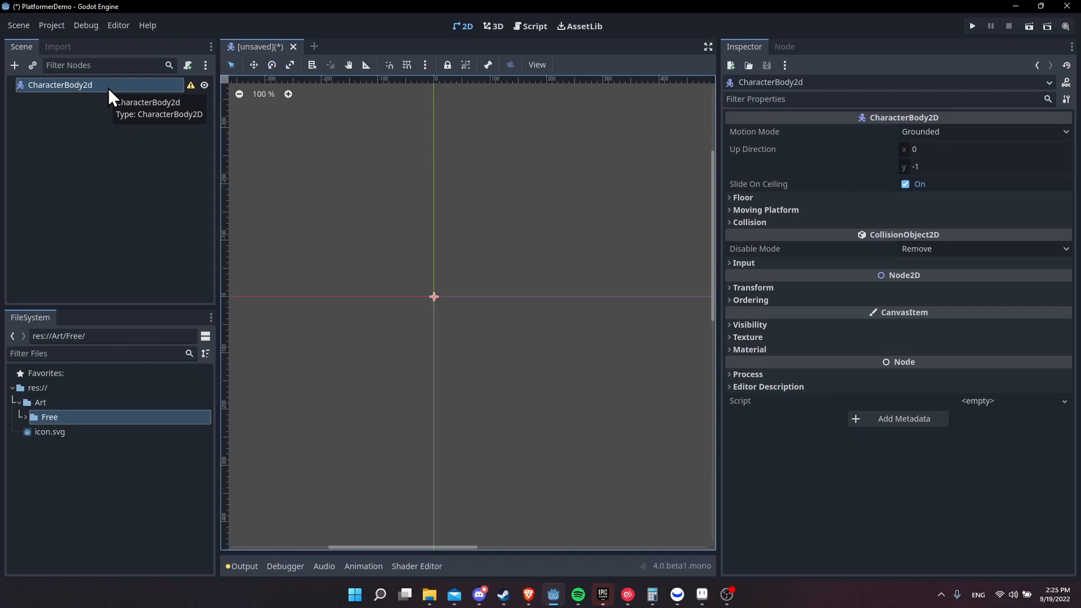
# Step: Add an AnimatedSprite2D as a child of the CharacterBody2D node
pyautogui.scroll(2, 448, 306)
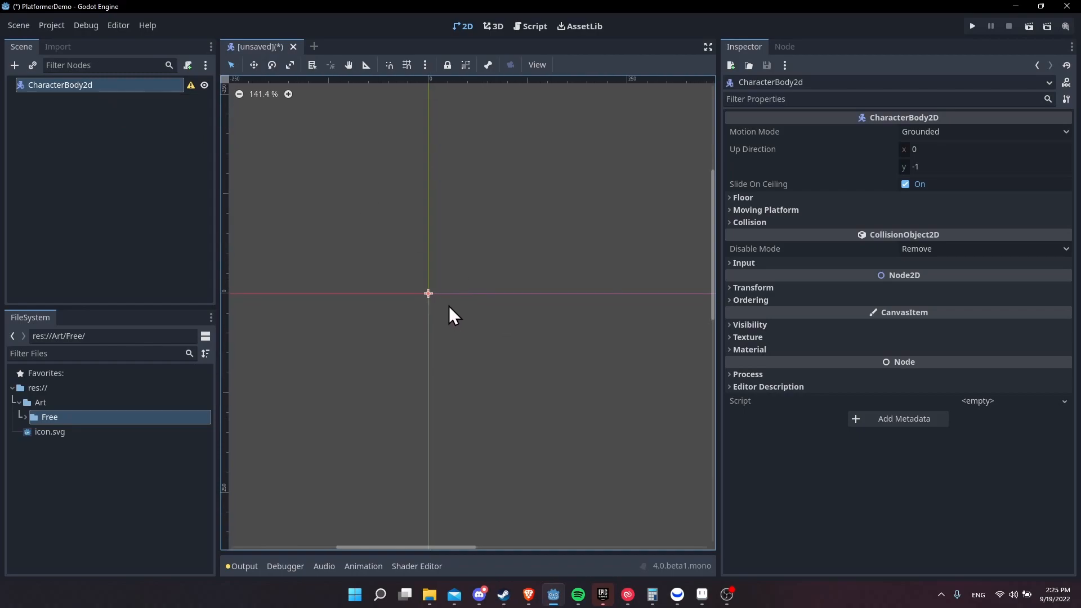
pyautogui.scroll(-2, 452, 278)
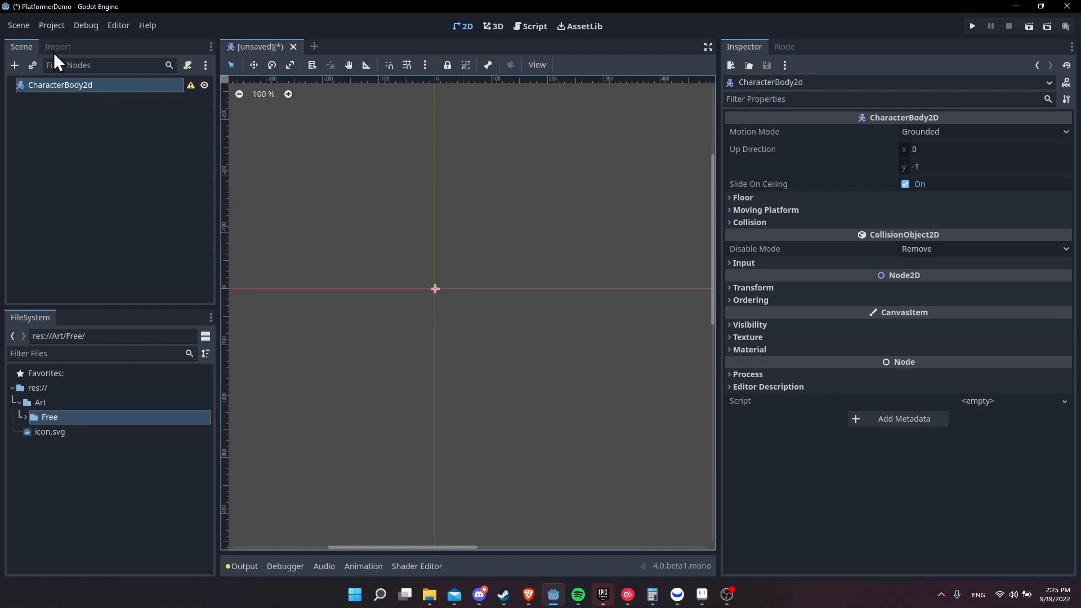
pyautogui.rightClick(81, 87)
pyautogui.click(106, 97)
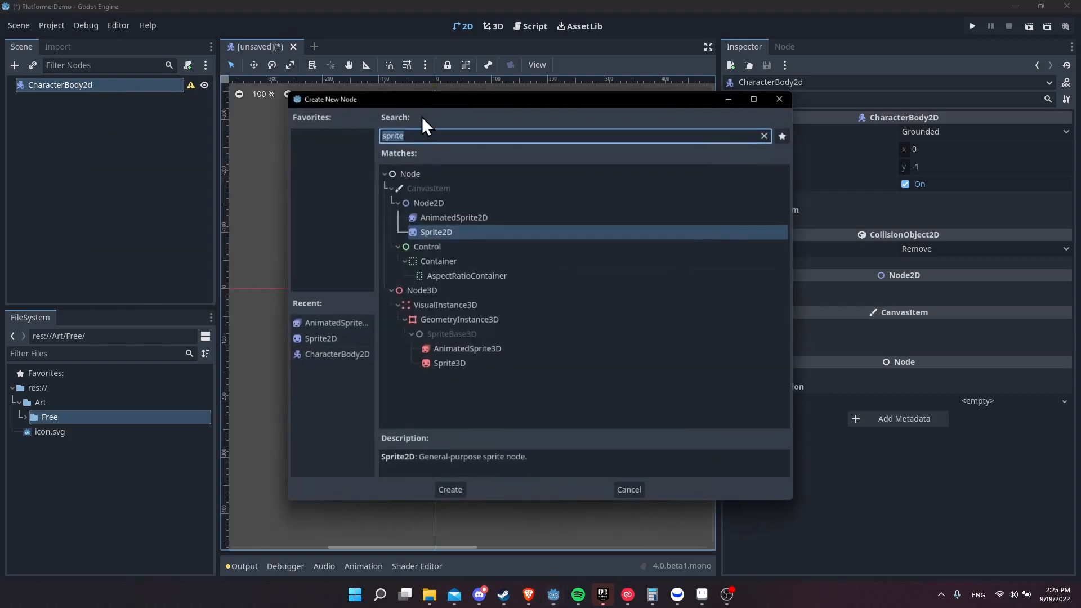
pyautogui.click(468, 222)
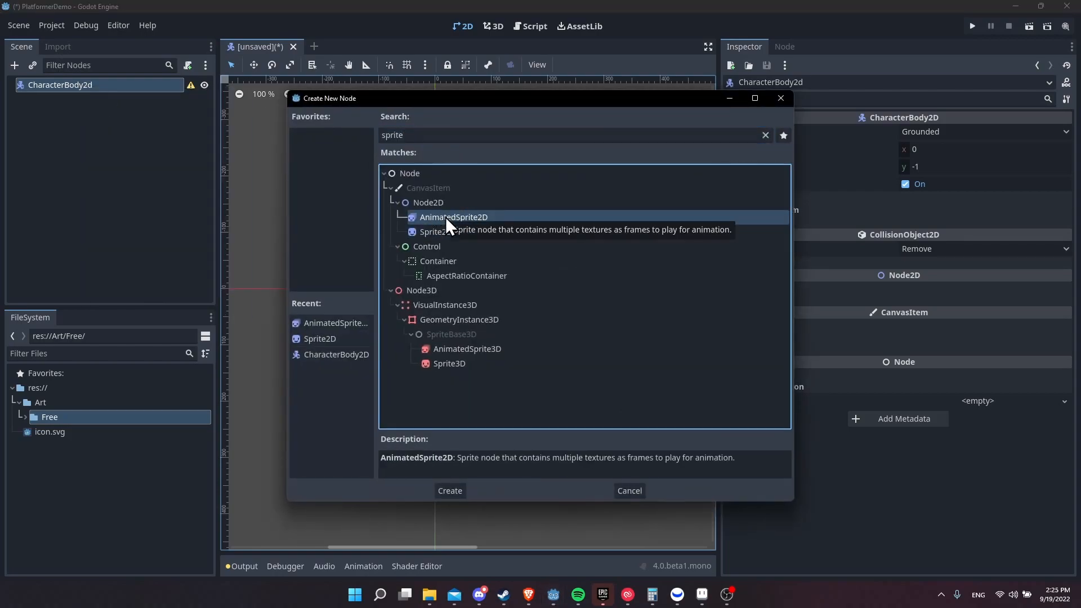
pyautogui.click(454, 491)
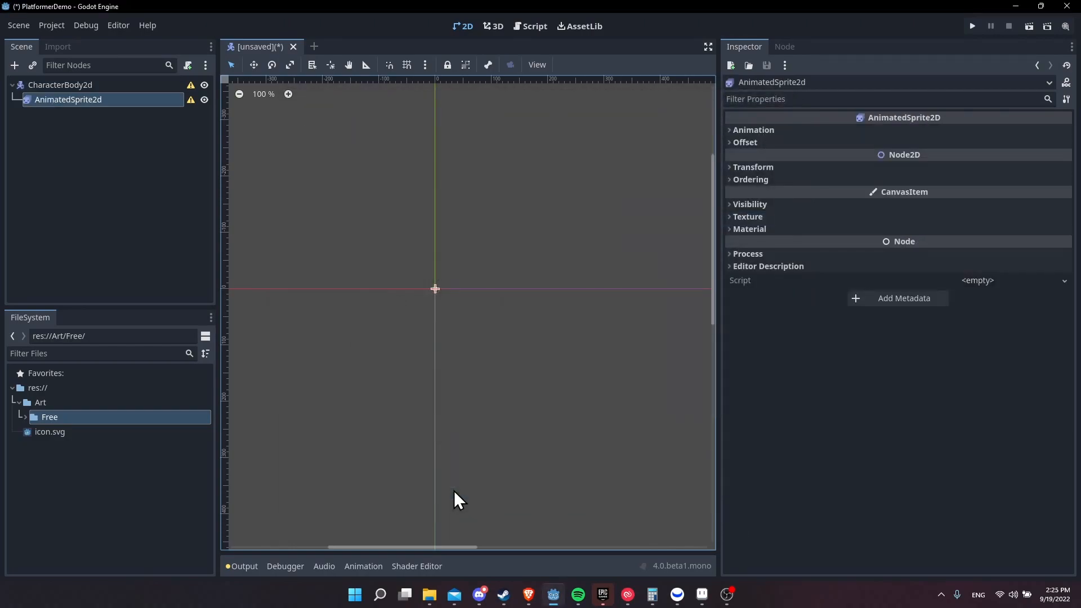
# Step: Try to assign Idle (32x32).png from the Ninja Frog folder to the animated sprite's Frames property
pyautogui.click(729, 130)
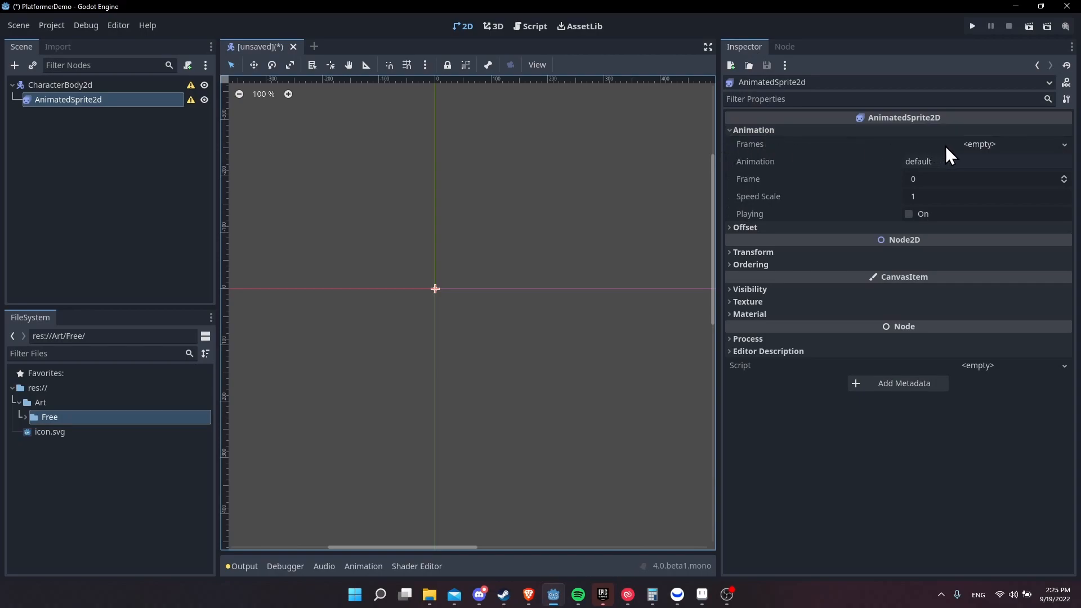
pyautogui.click(25, 417)
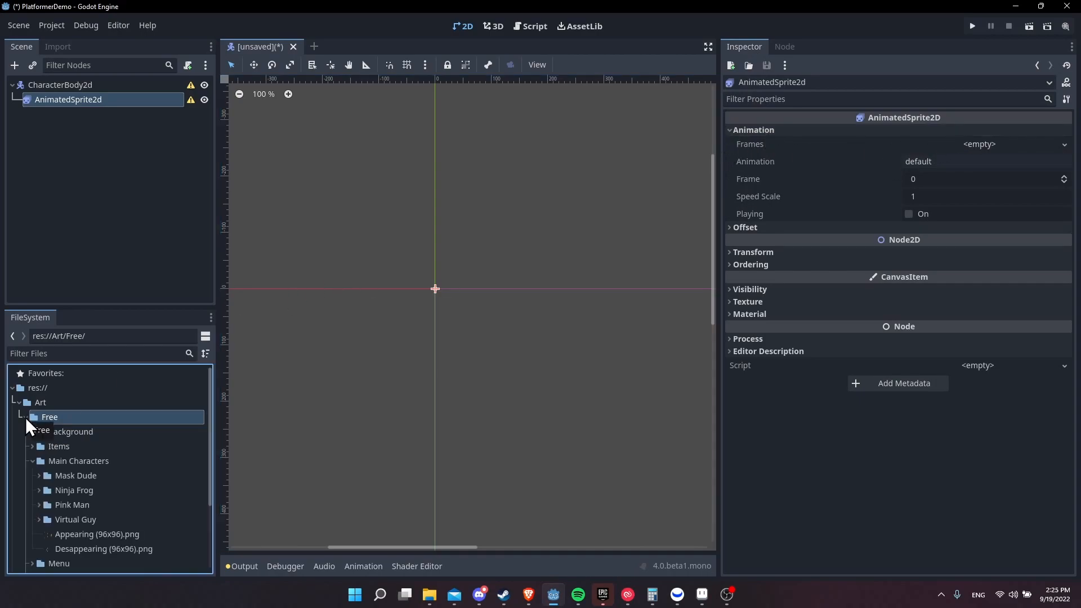
pyautogui.click(39, 490)
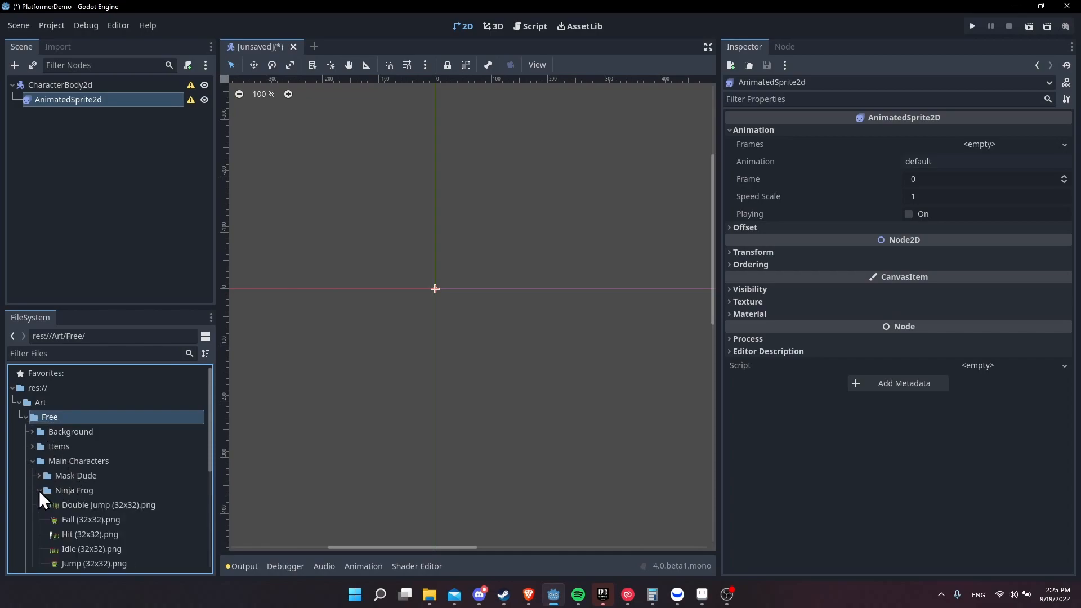
pyautogui.scroll(-3, 81, 495)
pyautogui.moveTo(66, 499); pyautogui.dragTo(966, 148)
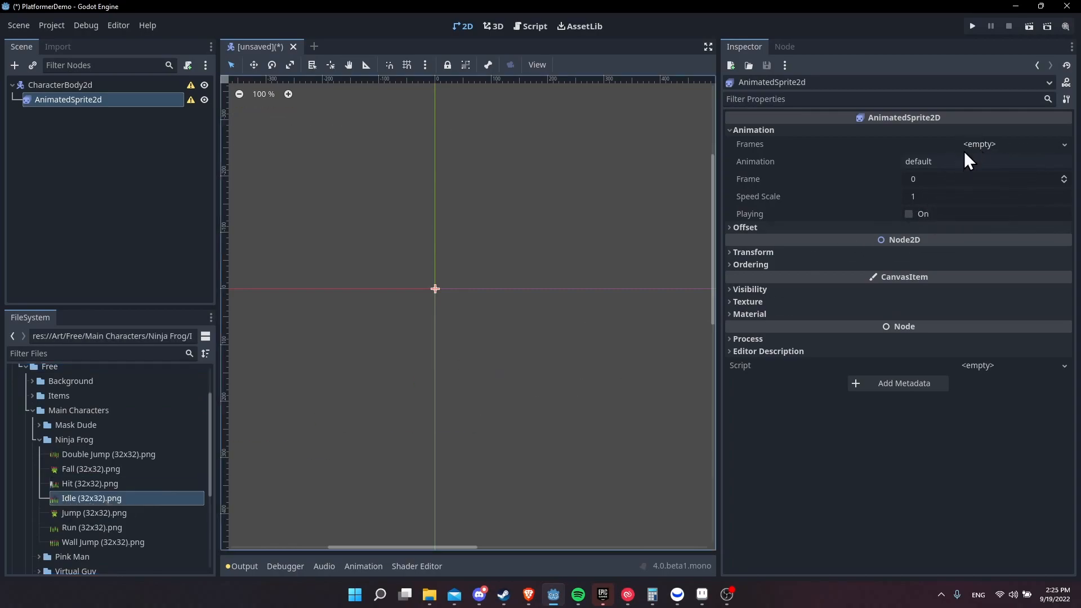
# Step: Assign a new SpriteFrames resource to the animated sprite's Frames property and open its default animation for editing
pyautogui.click(1008, 140)
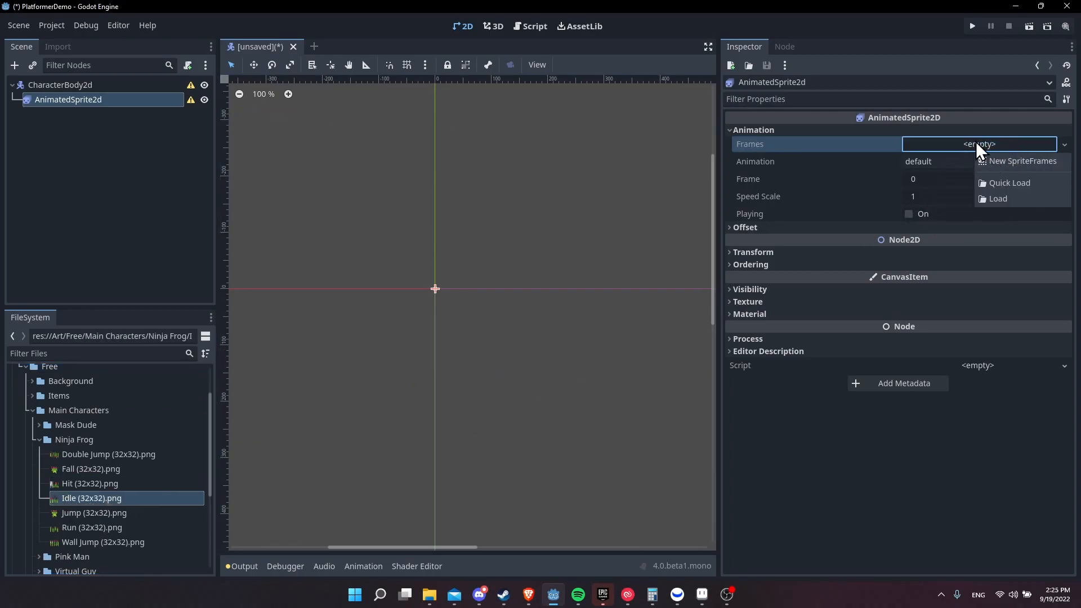
pyautogui.click(1015, 164)
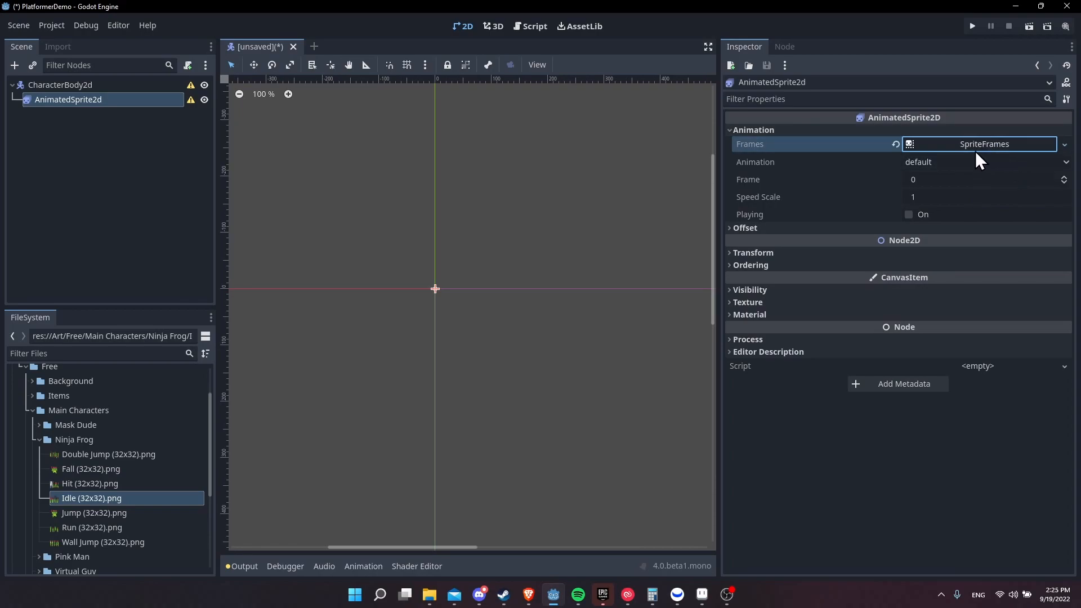
pyautogui.click(1000, 144)
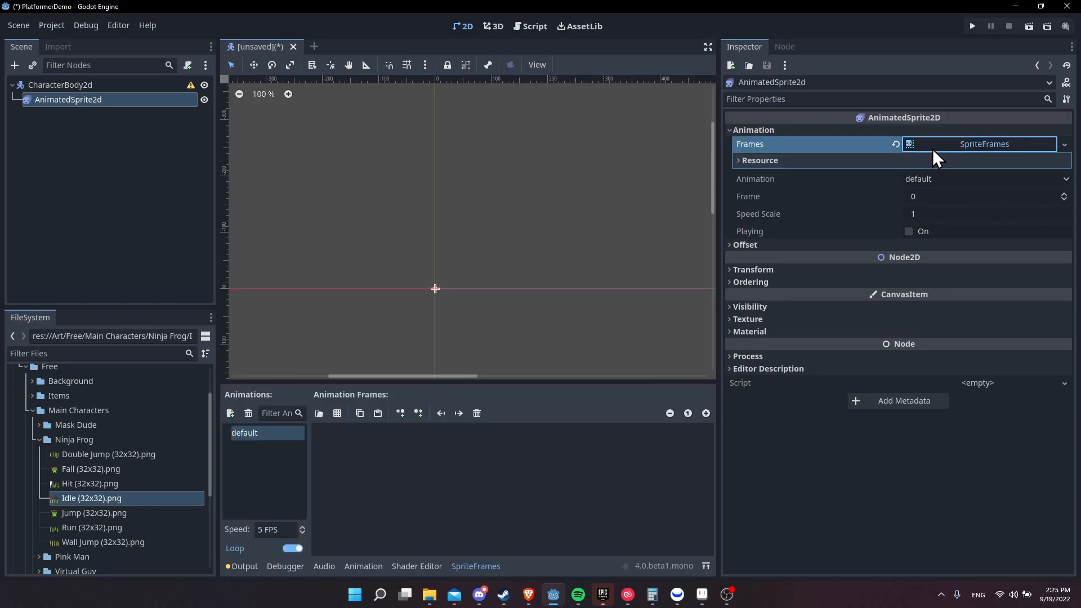
pyautogui.click(268, 432)
pyautogui.click(303, 451)
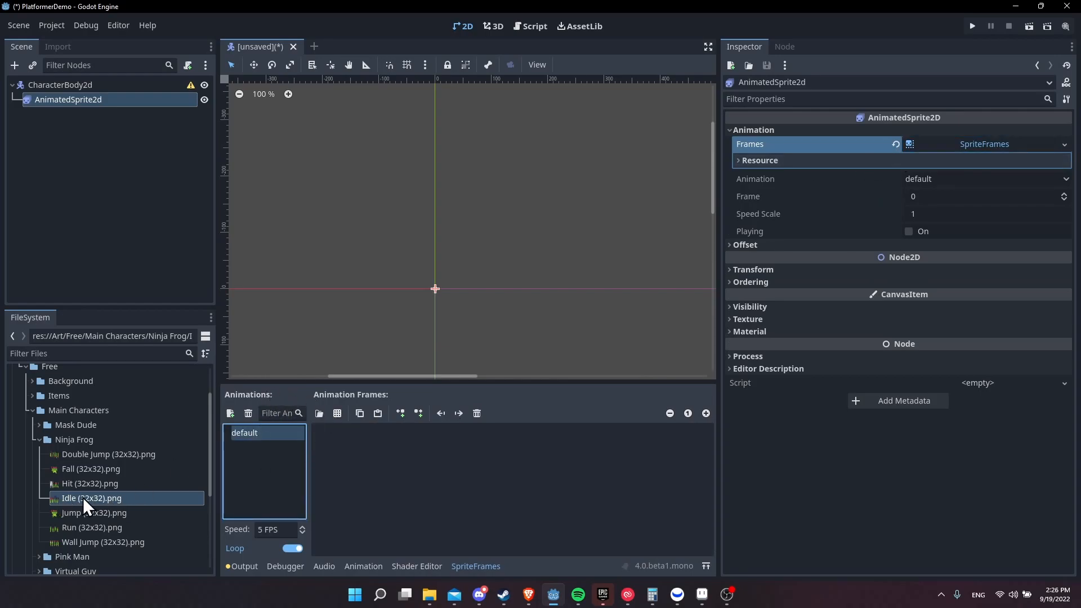
# Step: Load Idle (32x32).png from res://Art/Free/Main Characters/Ninja Frog as the sprite sheet for the default animation's frames
pyautogui.click(337, 414)
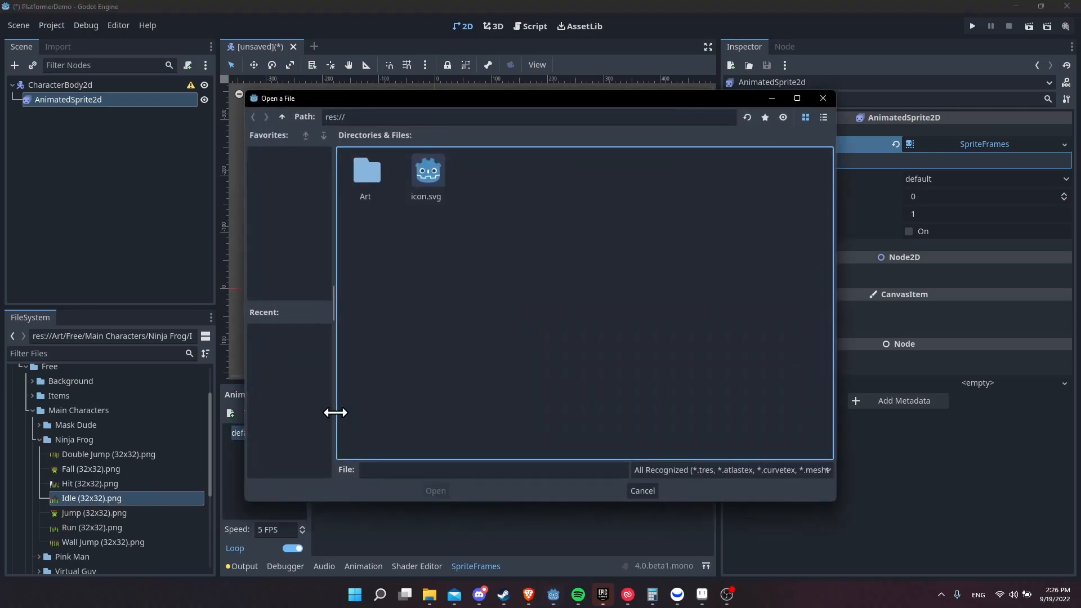
pyautogui.doubleClick(367, 177)
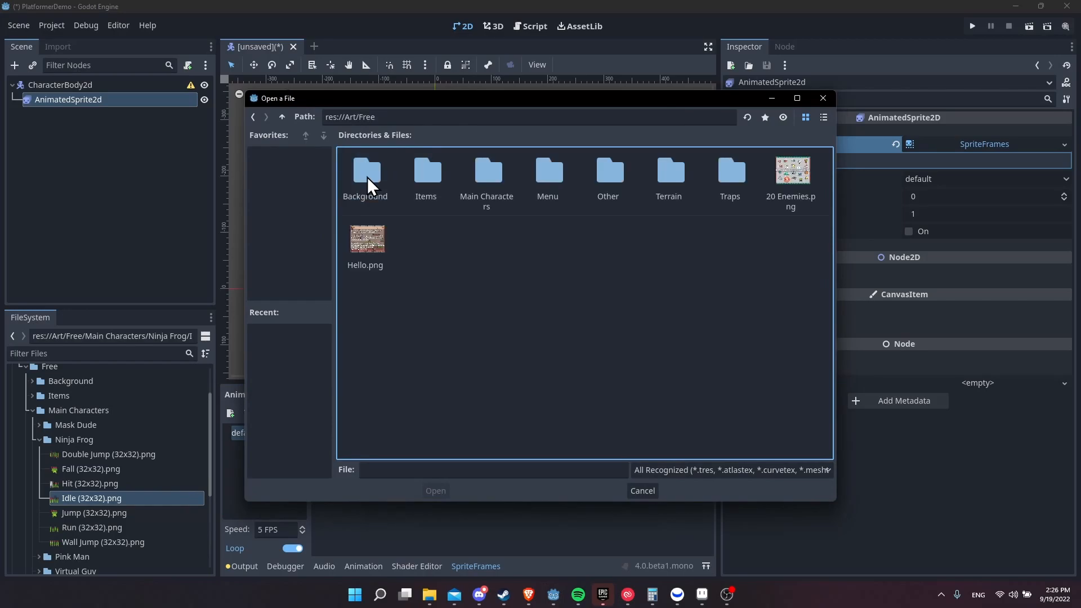
pyautogui.doubleClick(488, 172)
pyautogui.doubleClick(425, 168)
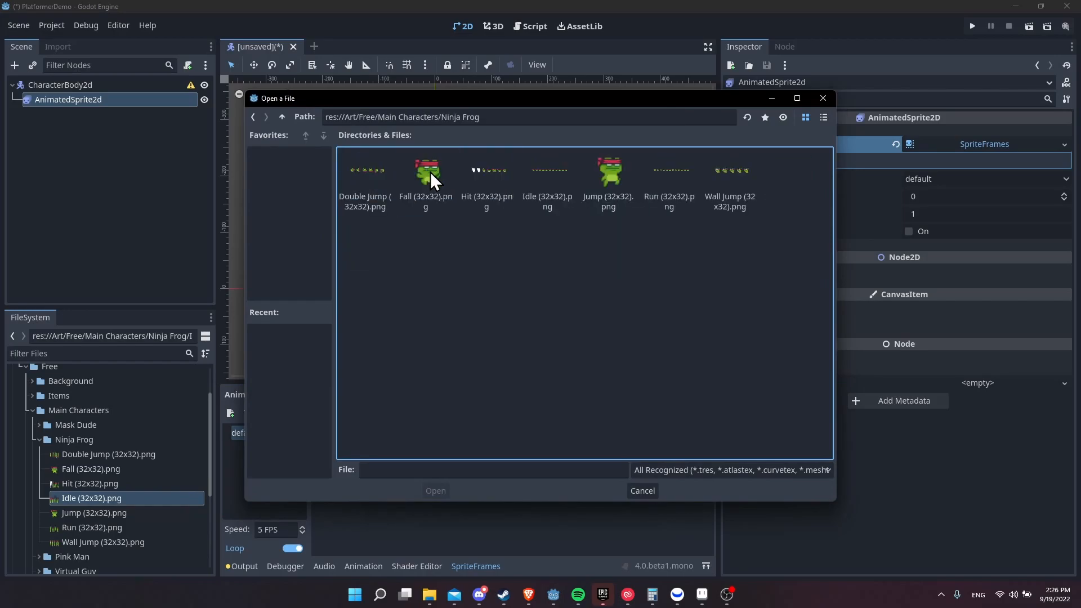
pyautogui.doubleClick(558, 205)
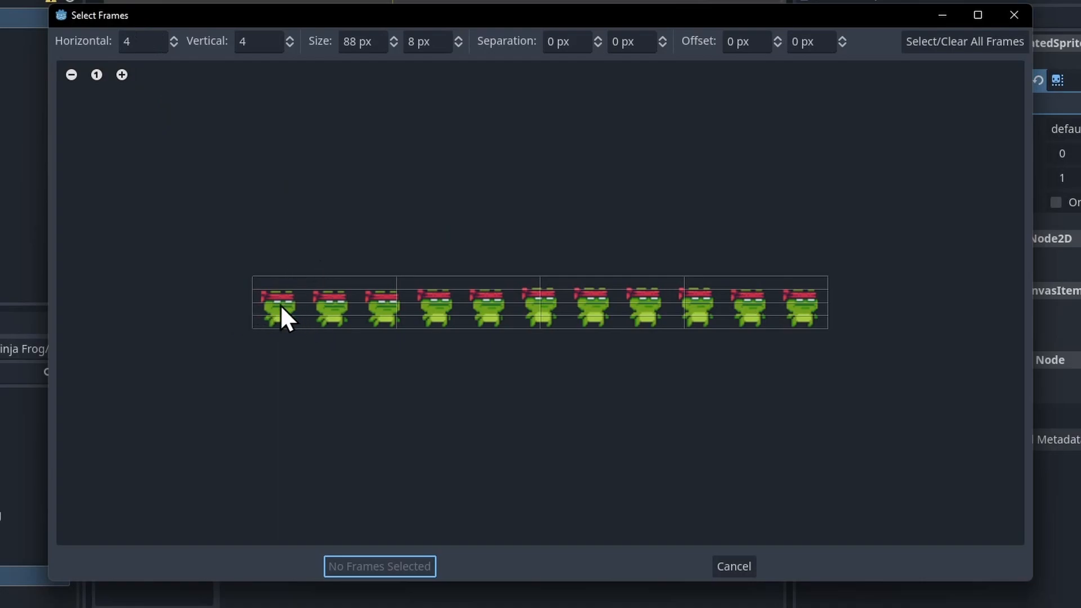
# Step: Set the sprite sheet's frame grid to 11 horizontal and 1 vertical, giving 32 by 32 px frames
pyautogui.press('Tab')
pyautogui.click(260, 42)
pyautogui.press('BackSpace')
pyautogui.write('1')
pyautogui.press('Tab')
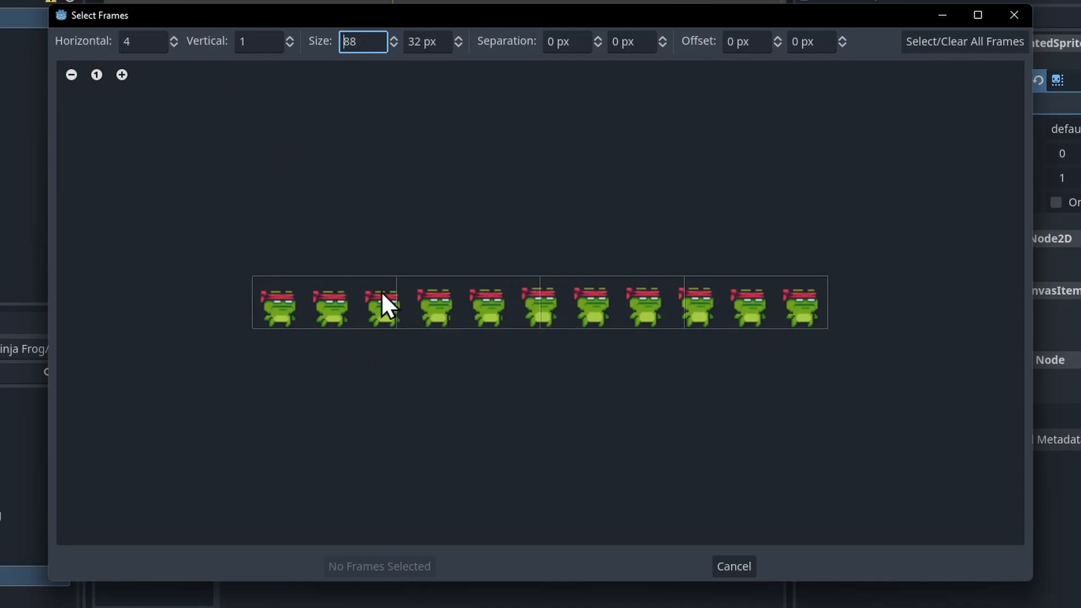
pyautogui.click(151, 41)
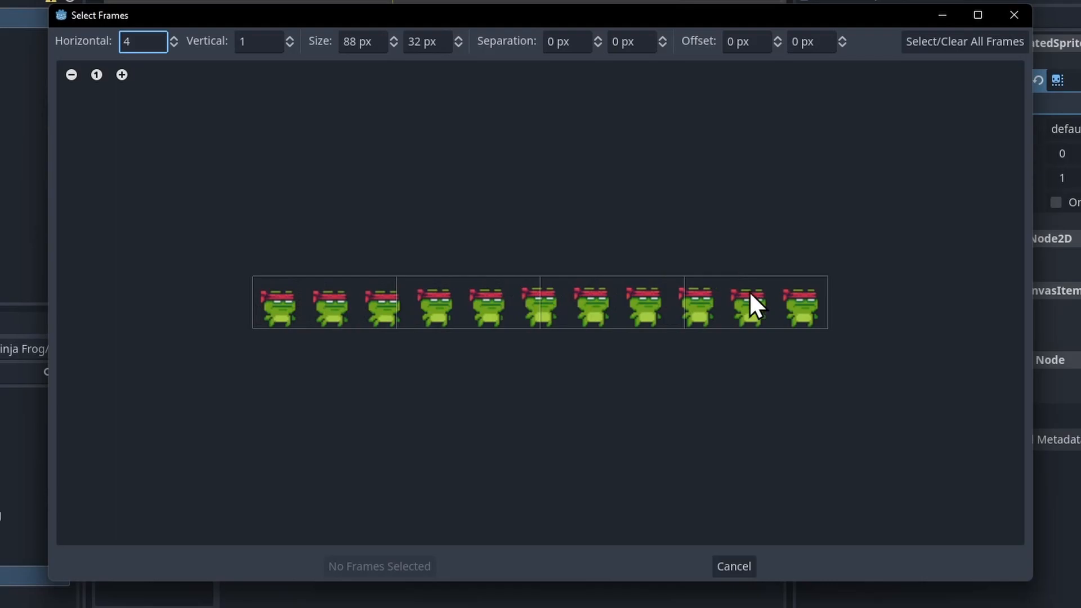
pyautogui.press('BackSpace')
pyautogui.write('11')
pyautogui.click(374, 44)
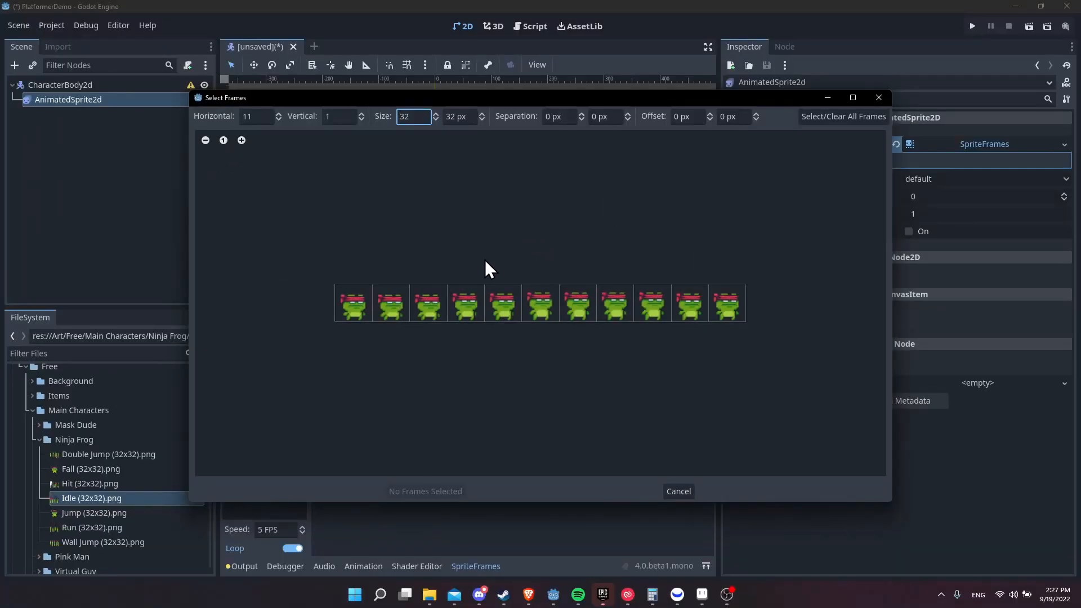
# Step: Add all 11 sprite sheet frames to the default animation and turn on Playing for the animated sprite
pyautogui.click(841, 123)
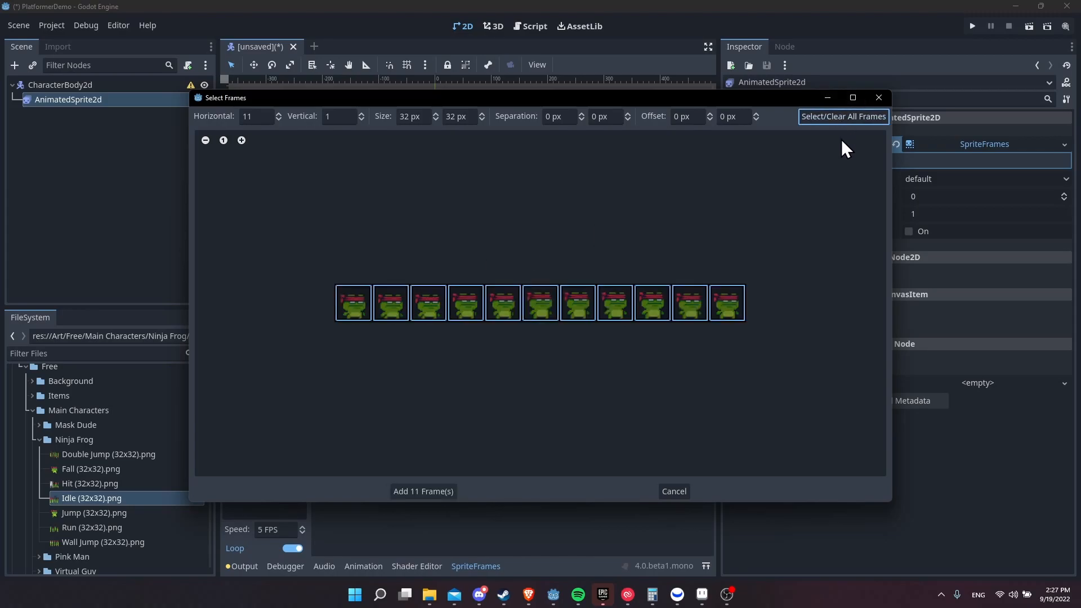
pyautogui.click(442, 490)
pyautogui.scroll(4, 481, 330)
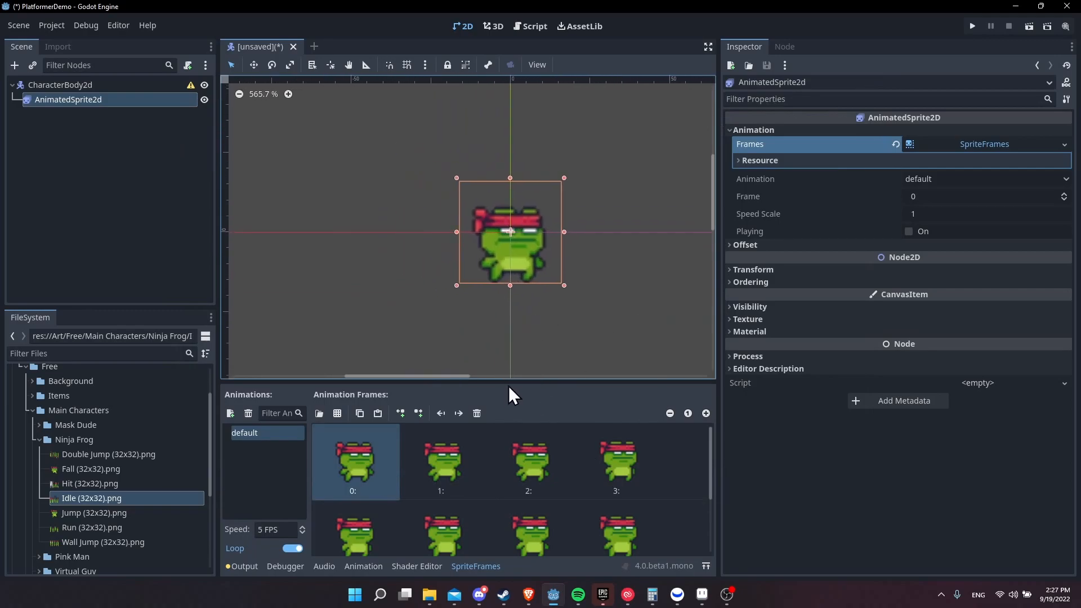
pyautogui.click(912, 232)
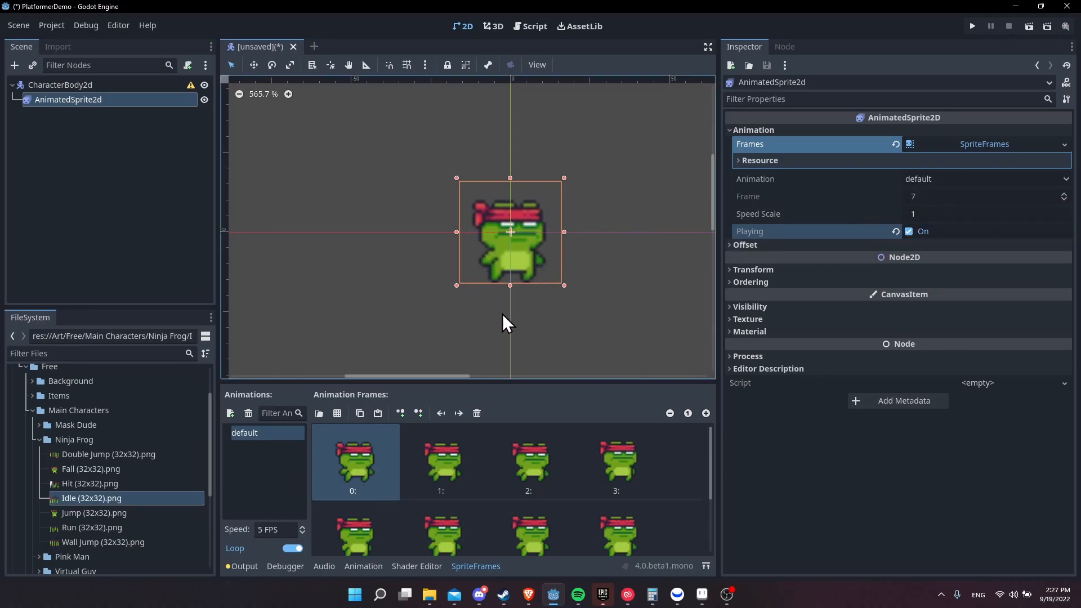
# Step: Try the default animation at 10 FPS, and set its speed to 20 FPS
pyautogui.click(284, 530)
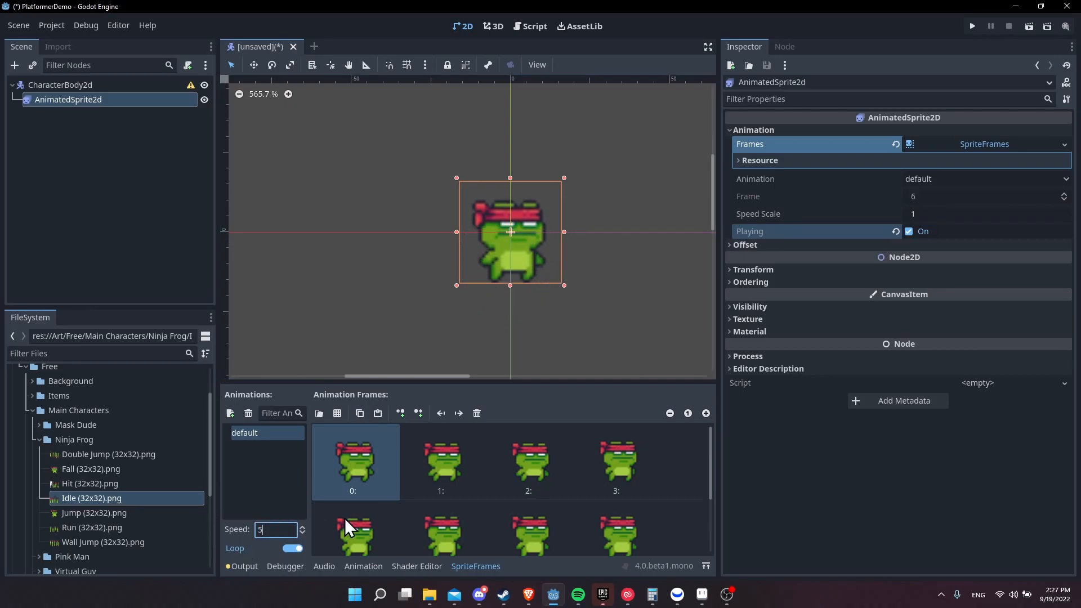
pyautogui.press('BackSpace')
pyautogui.write('10')
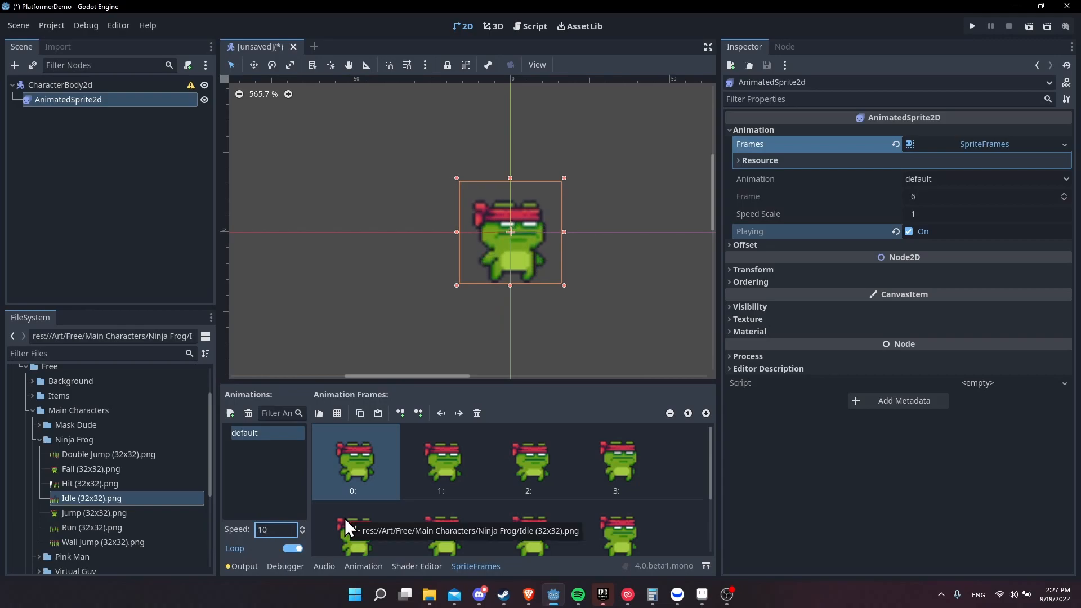
pyautogui.press('Return')
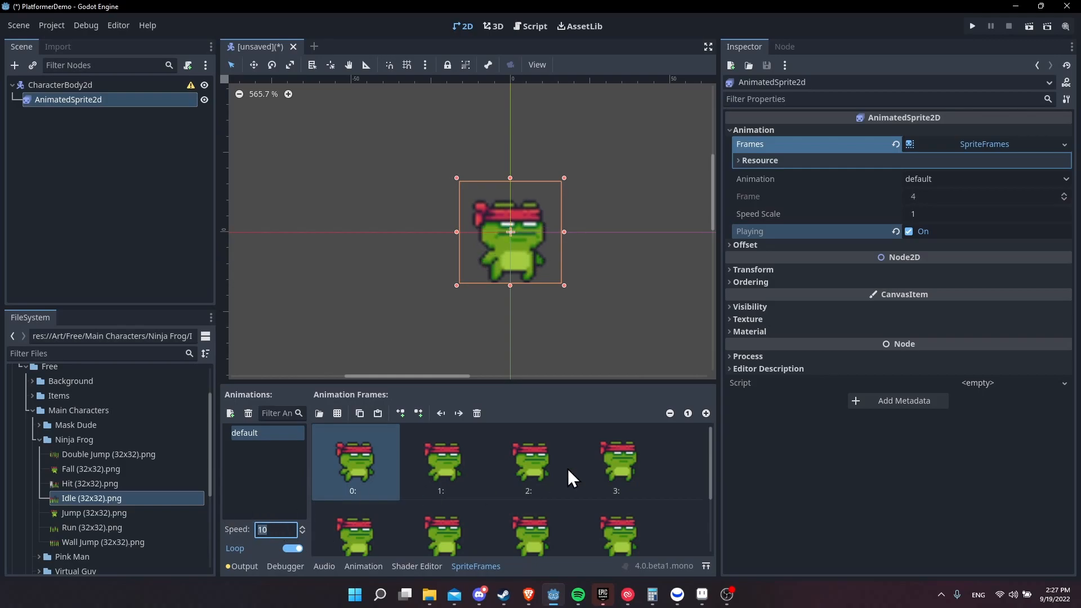
pyautogui.write('20')
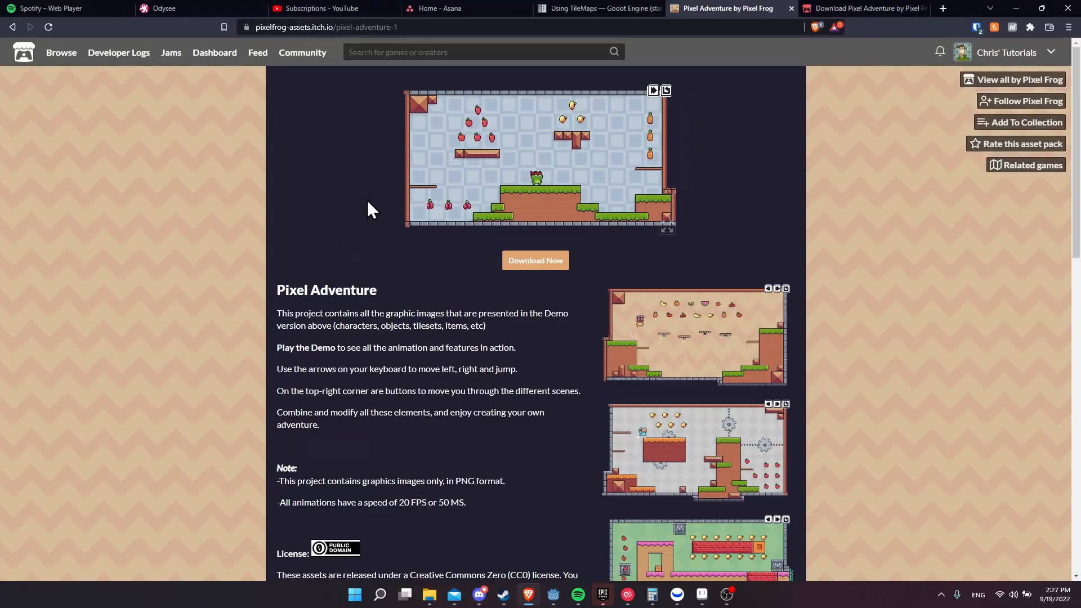
# Step: Check the recommended animation speed on the Pixel Adventure asset page in the browser and return to Godot
pyautogui.moveTo(394, 502); pyautogui.dragTo(472, 502)
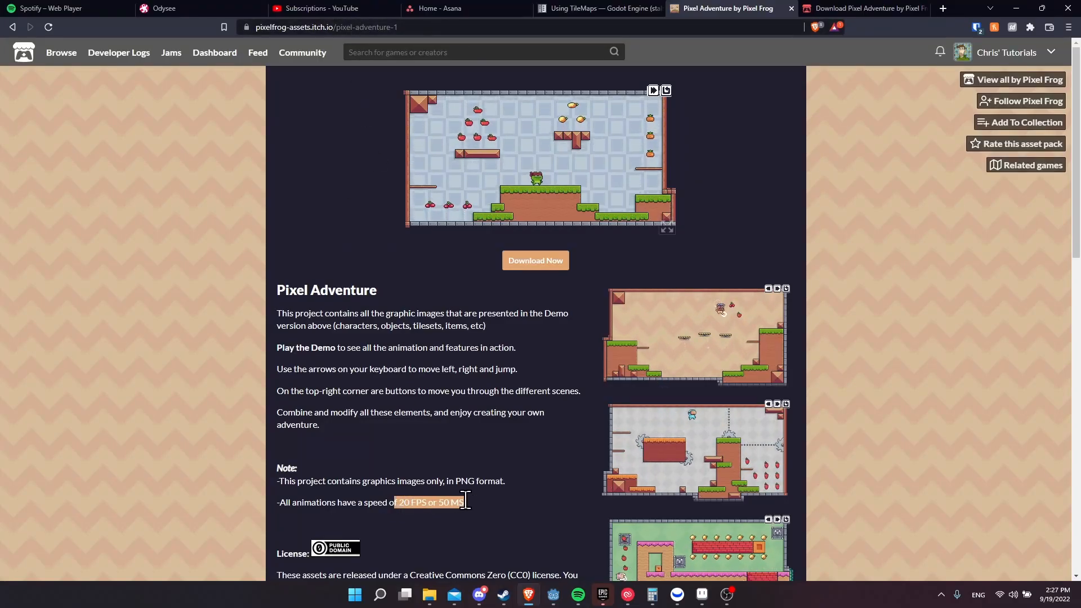
pyautogui.click(472, 502)
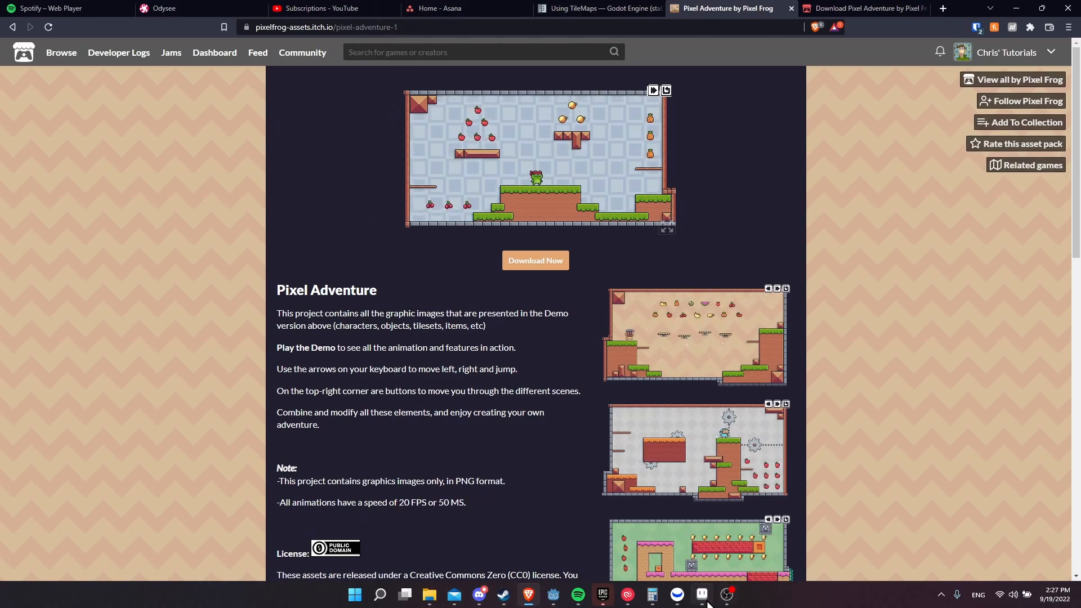
pyautogui.hotkey('alt', 'Tab')
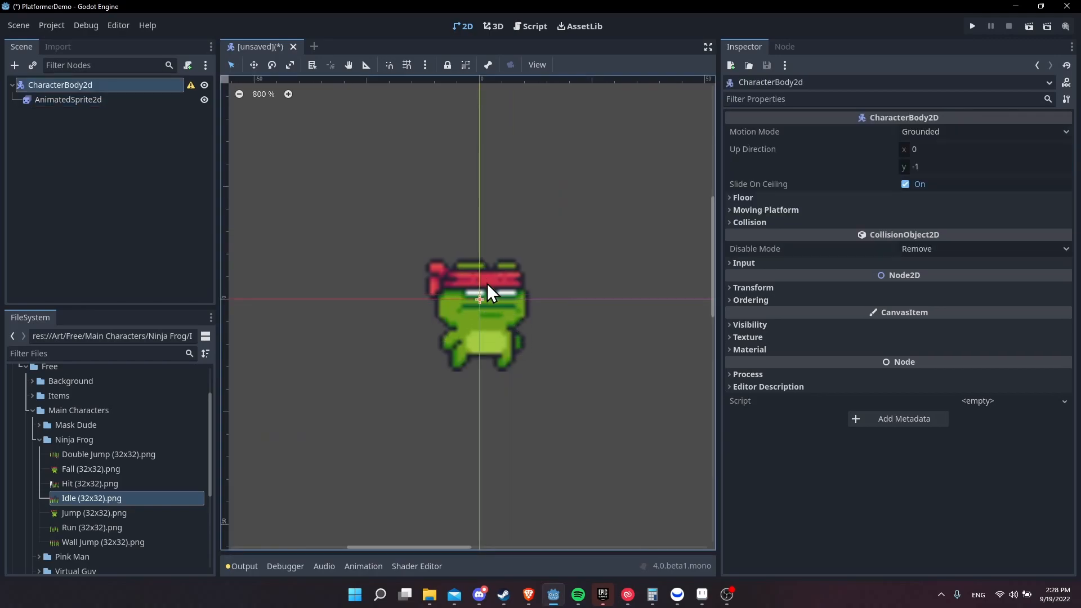
# Step: Change the project's default canvas texture filter so the pixel art renders with sharp, unblurred pixels
pyautogui.click(48, 26)
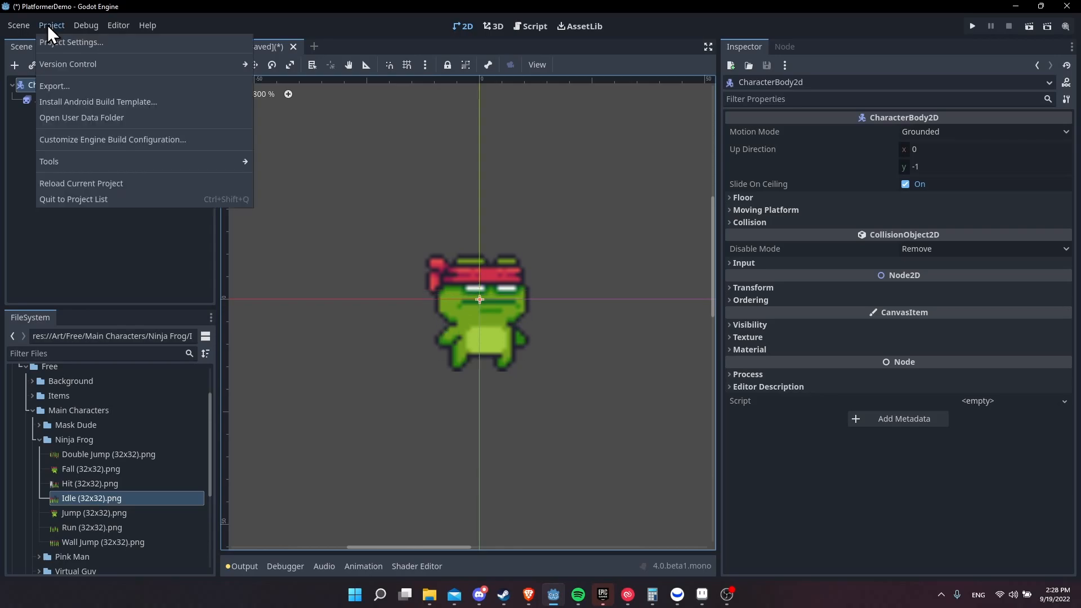
pyautogui.click(56, 41)
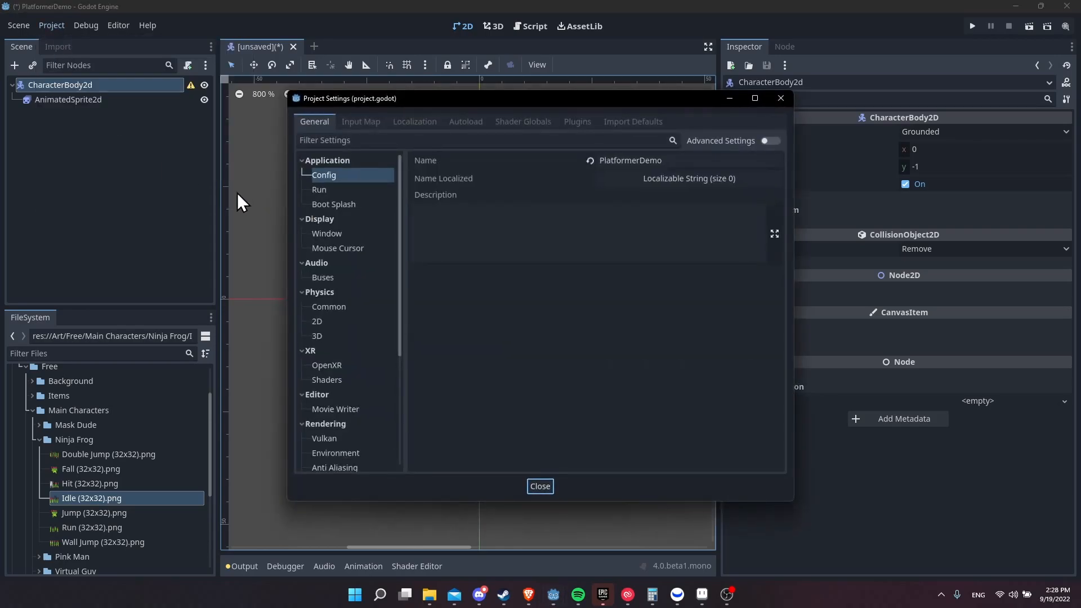
pyautogui.scroll(-3, 324, 296)
pyautogui.scroll(-3, 346, 203)
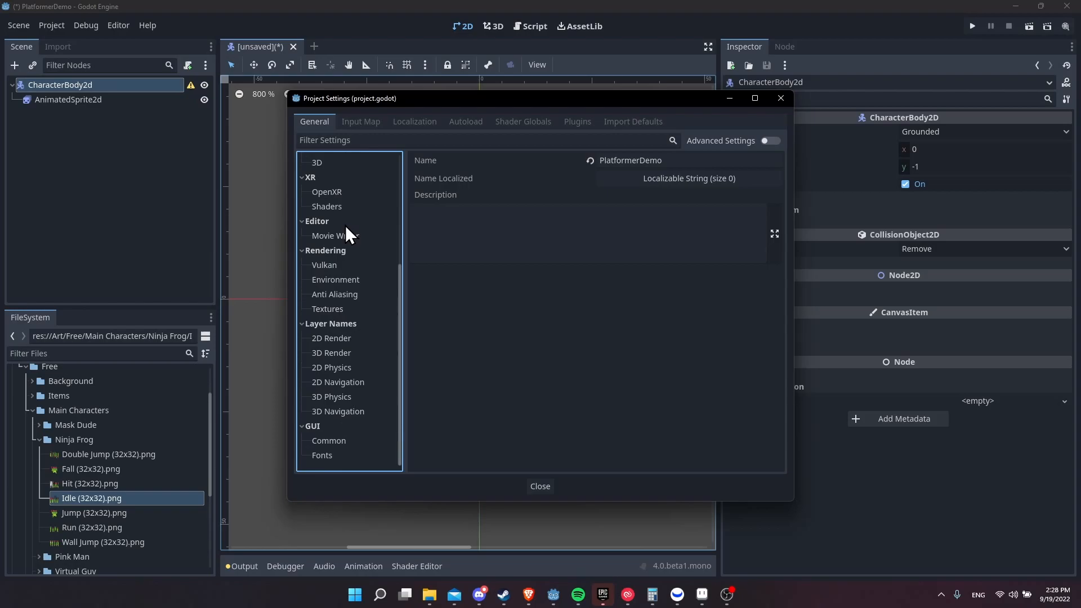
pyautogui.click(332, 263)
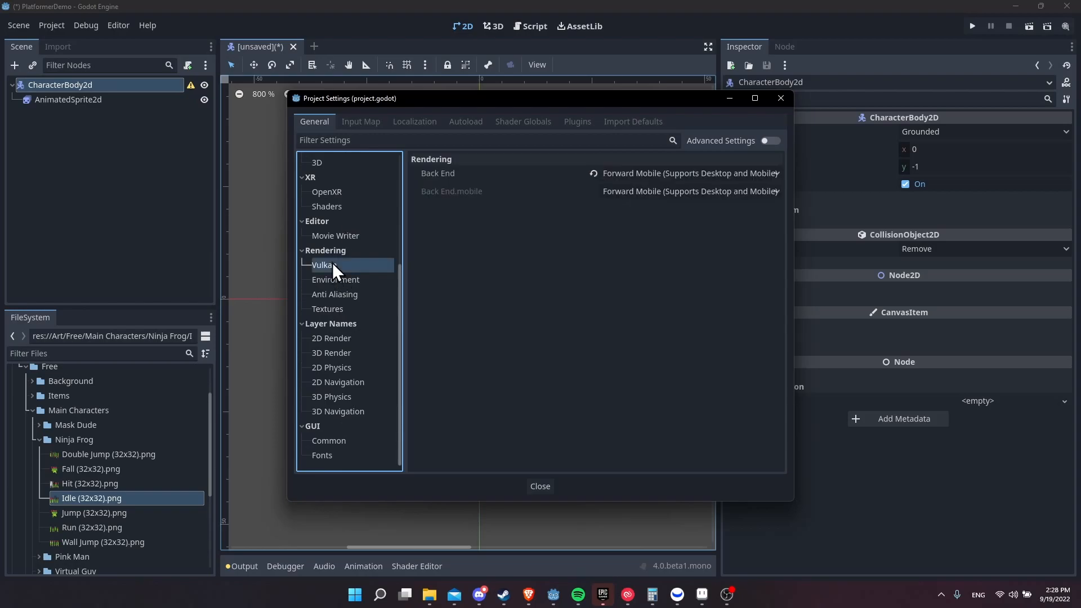
pyautogui.click(349, 310)
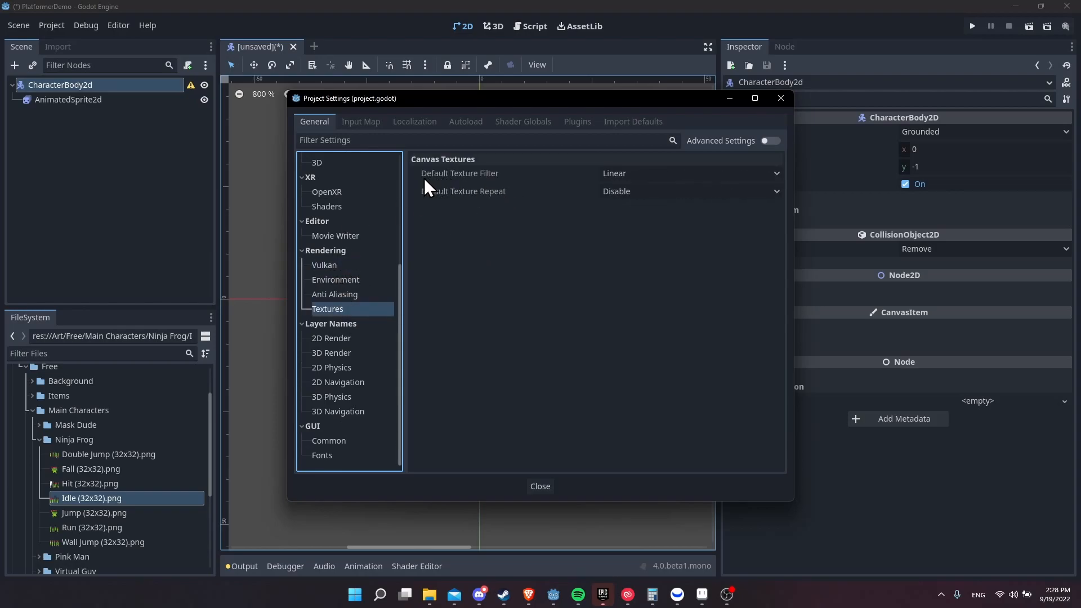
pyautogui.click(629, 175)
pyautogui.click(641, 190)
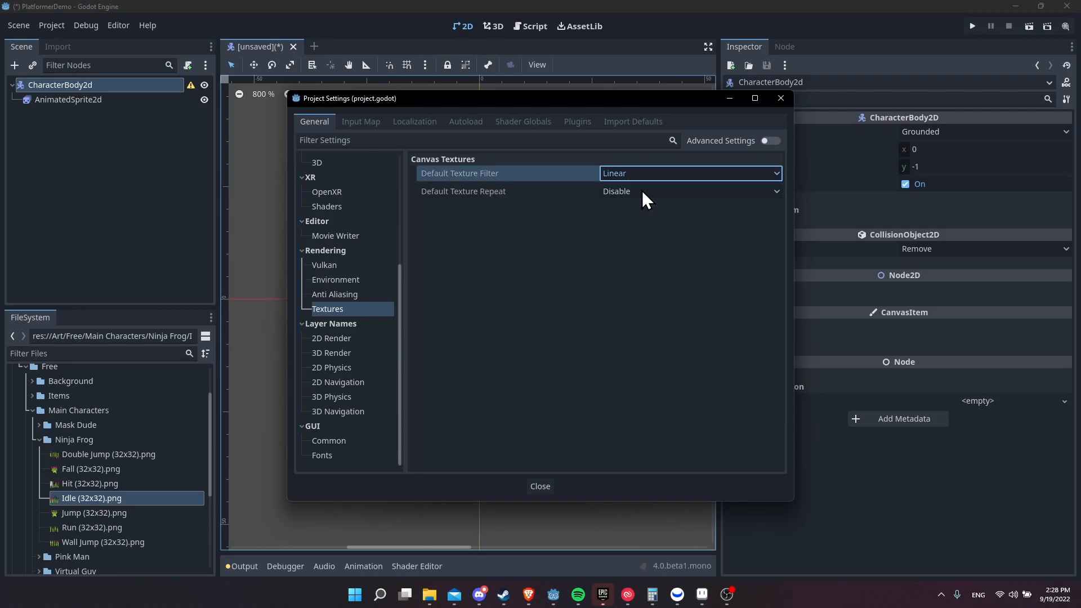
pyautogui.click(539, 488)
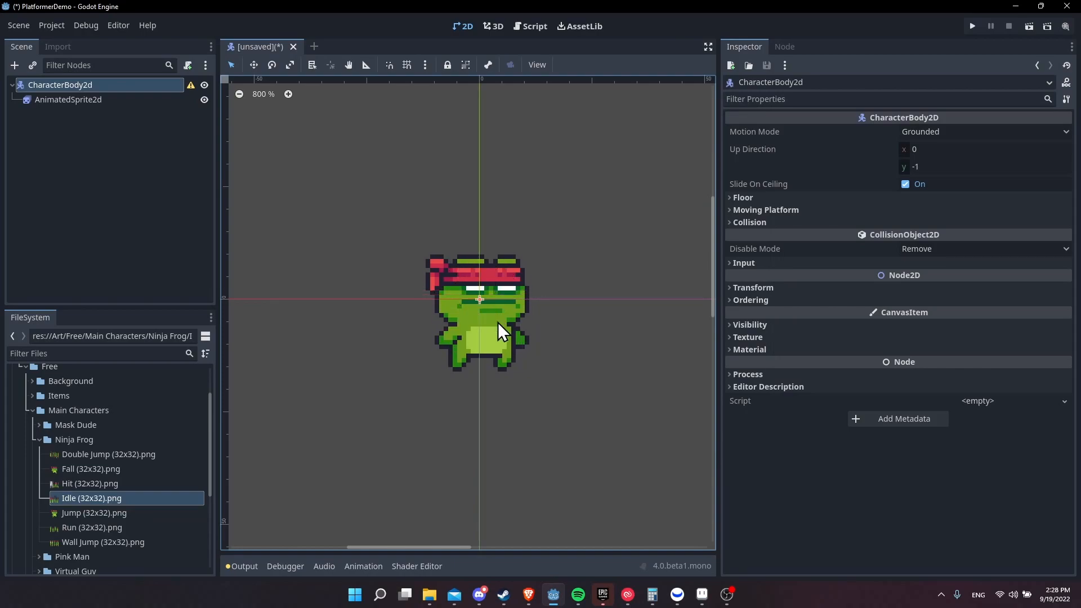
# Step: Add a CollisionShape2D as a child node of the CharacterBody2d
pyautogui.scroll(2, 497, 321)
pyautogui.scroll(-6, 493, 320)
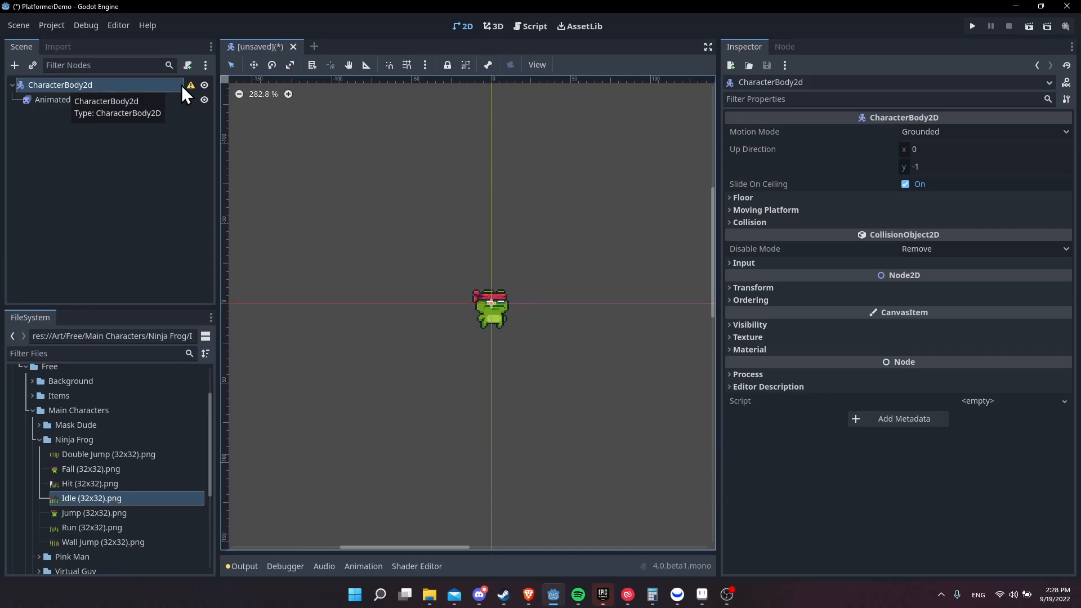
pyautogui.moveTo(191, 84)
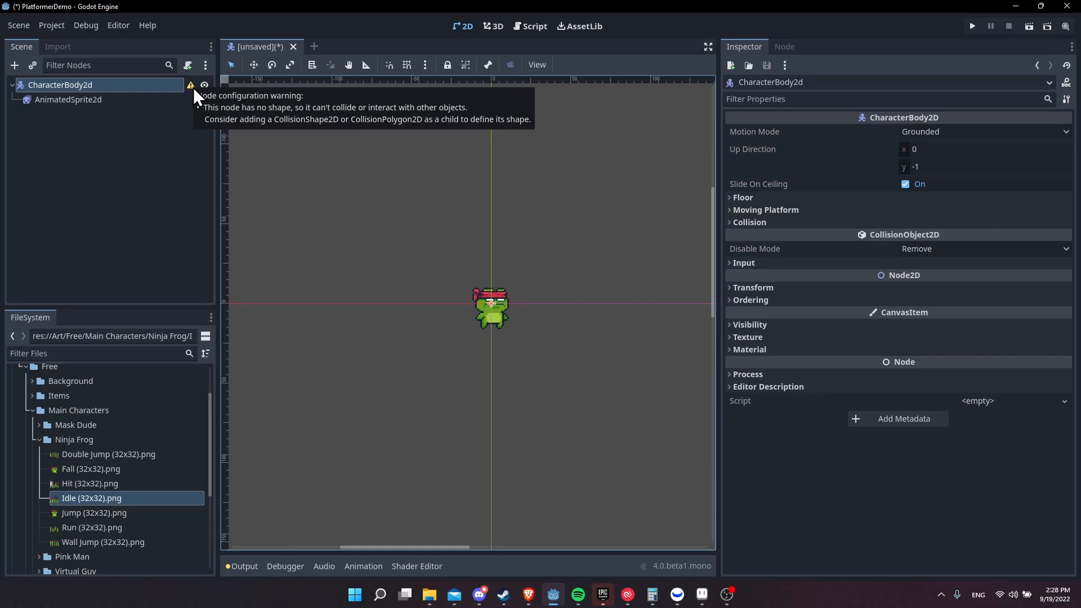
pyautogui.rightClick(139, 83)
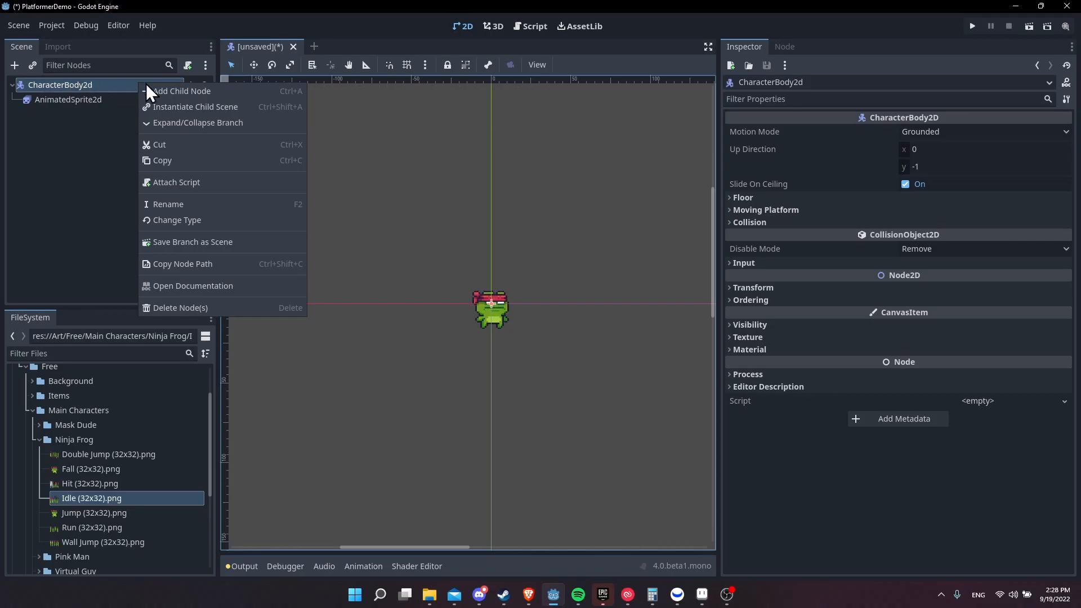
pyautogui.click(173, 90)
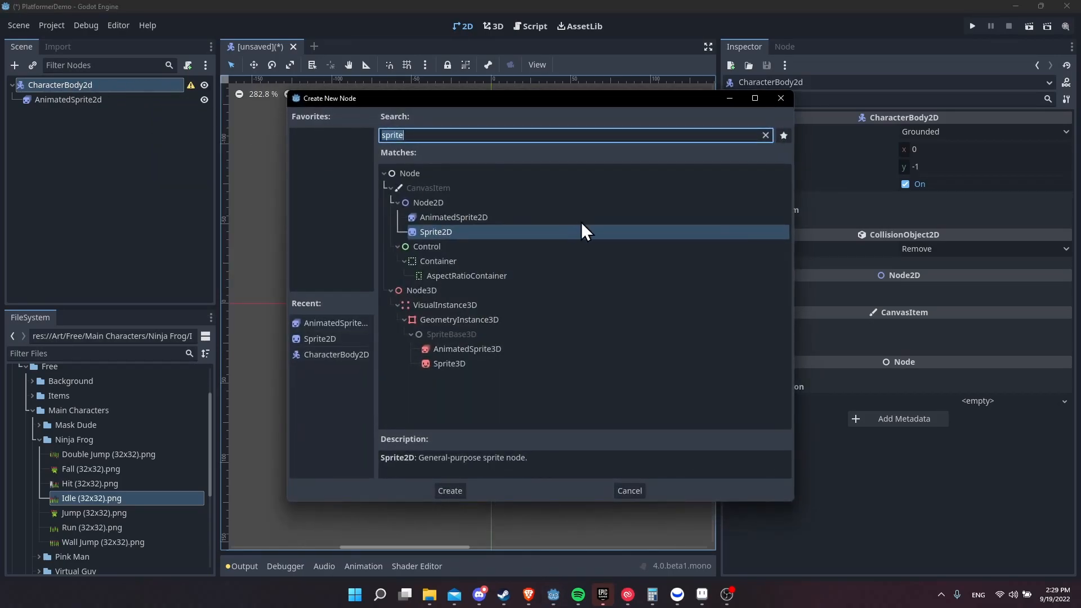
pyautogui.write('collisionshape')
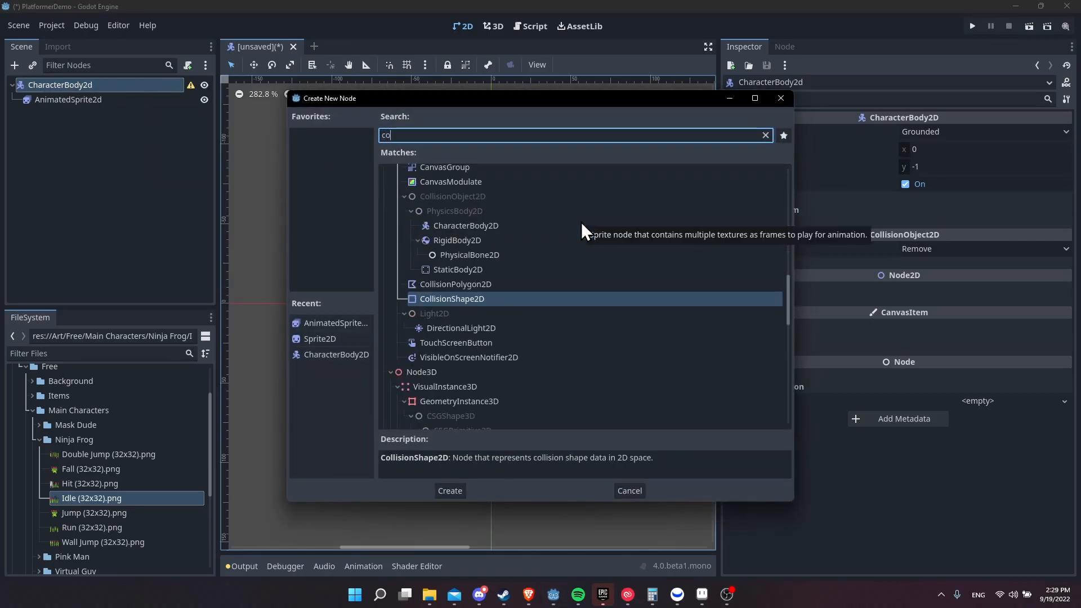
pyautogui.press('Return')
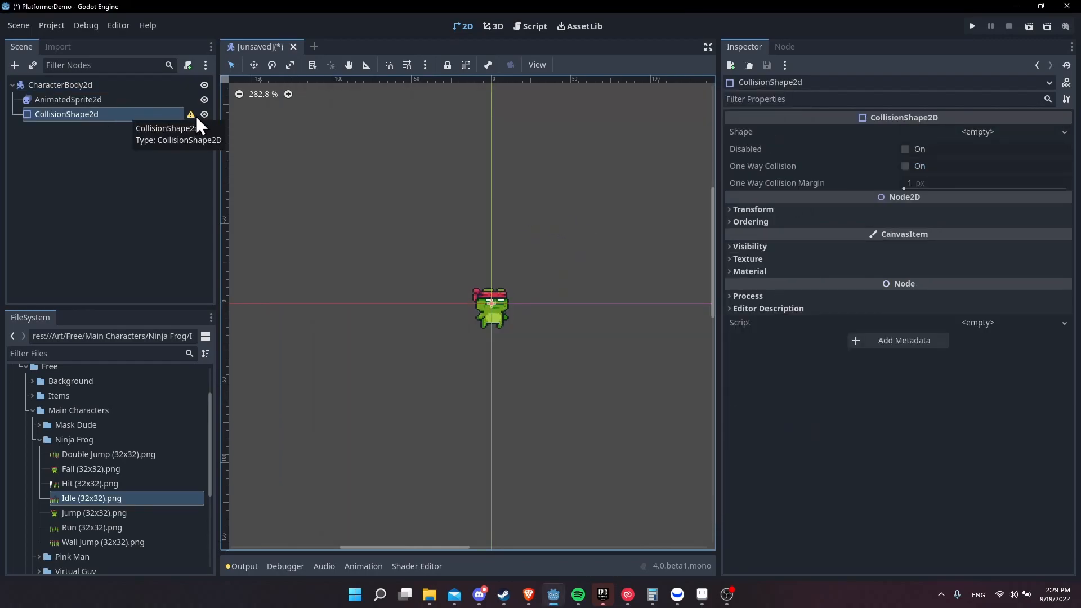
# Step: Assign a new CapsuleShape2D to the collision node's Shape property
pyautogui.moveTo(194, 116)
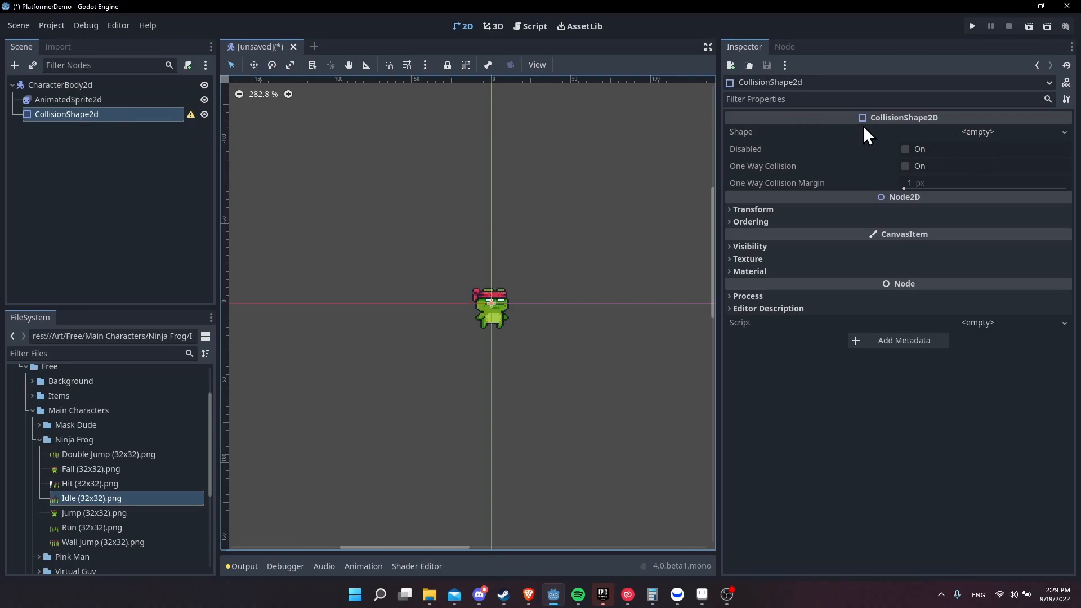
pyautogui.click(934, 130)
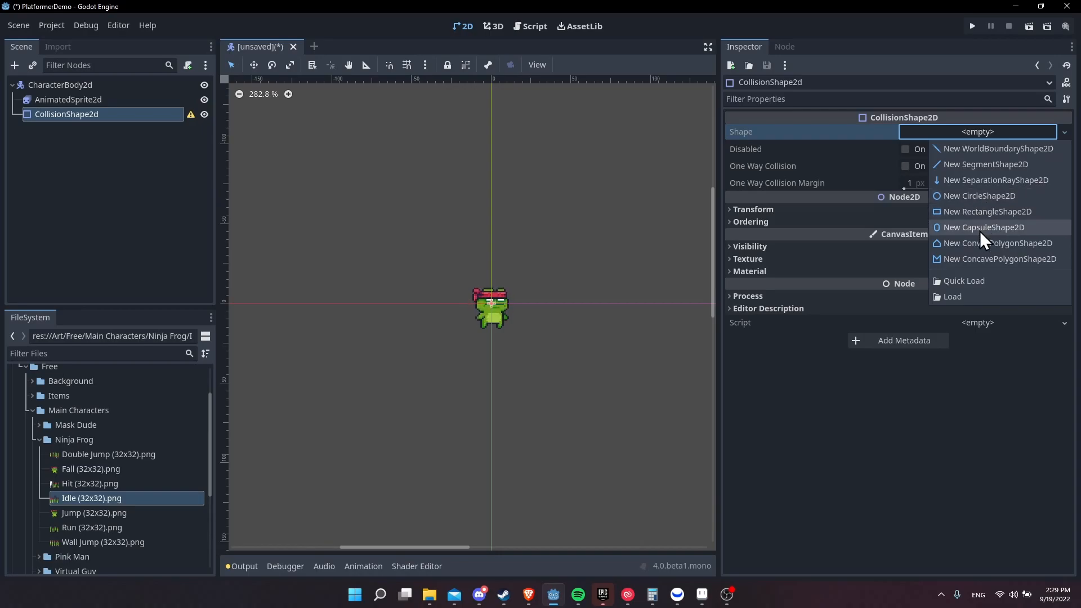
pyautogui.click(948, 226)
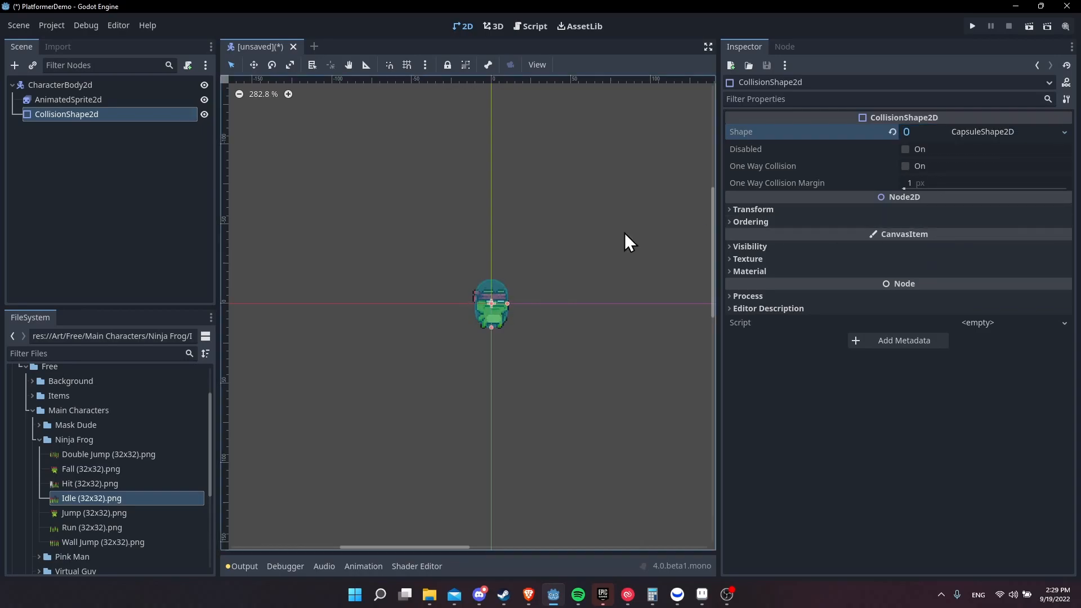
# Step: Shorten the capsule collision shape and move it down so it covers the frog's head and body
pyautogui.scroll(7, 473, 299)
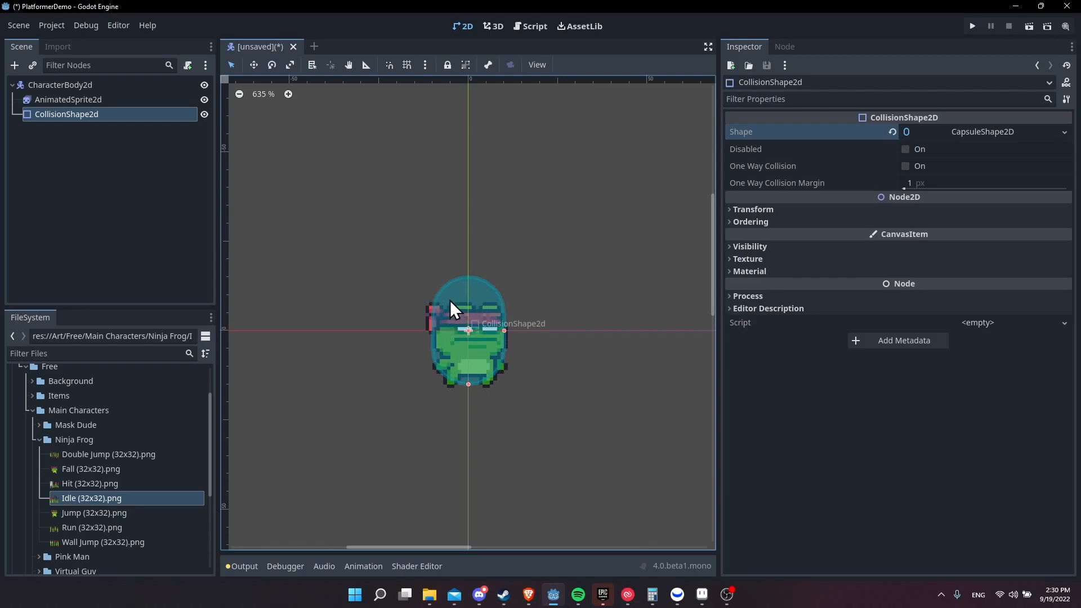
pyautogui.moveTo(469, 384); pyautogui.dragTo(468, 376)
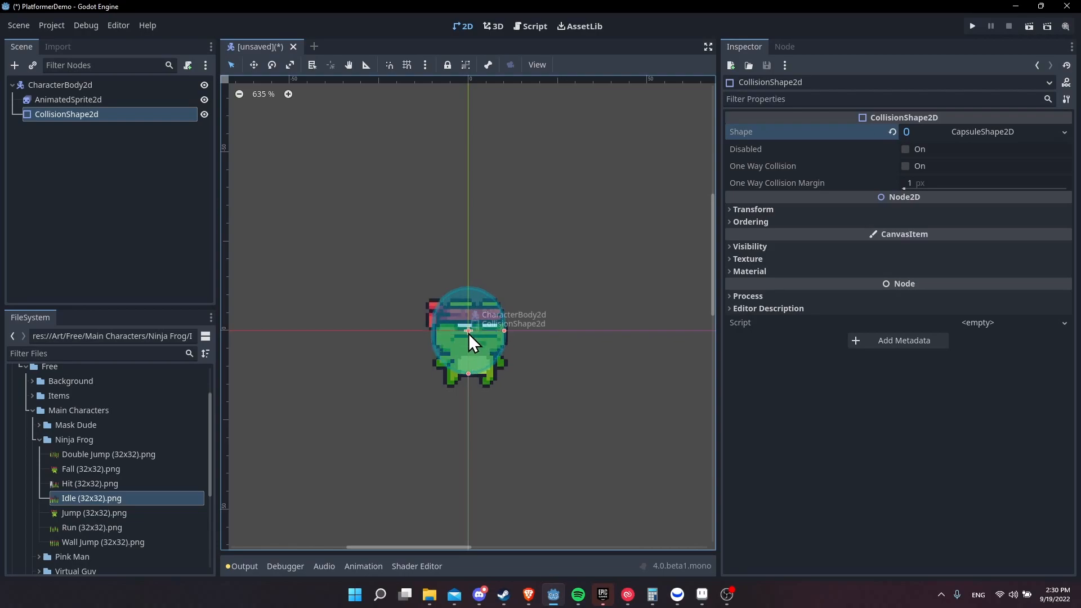
pyautogui.moveTo(468, 333); pyautogui.dragTo(469, 346)
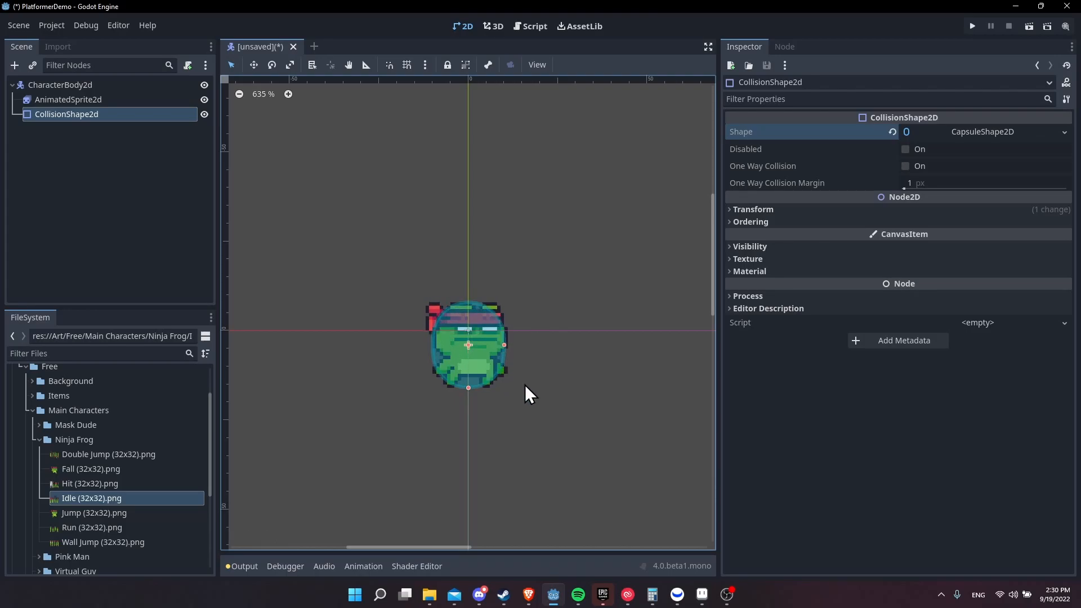
pyautogui.click(535, 360)
pyautogui.click(459, 355)
pyautogui.click(517, 354)
pyautogui.click(557, 334)
pyautogui.scroll(-1, 558, 333)
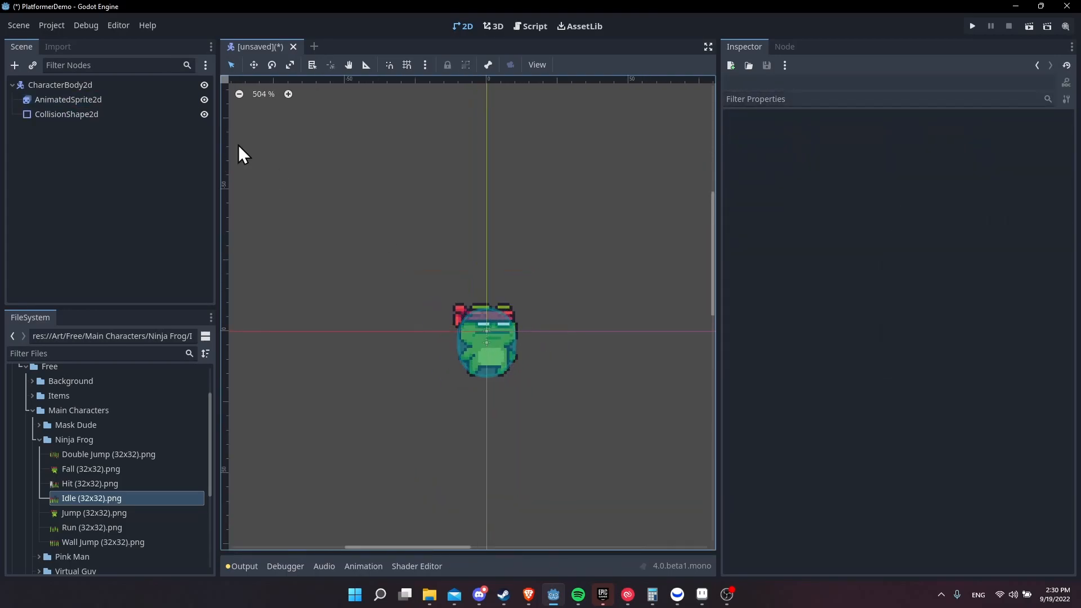
# Step: Rename the root CharacterBody2d node to Player
pyautogui.click(90, 86)
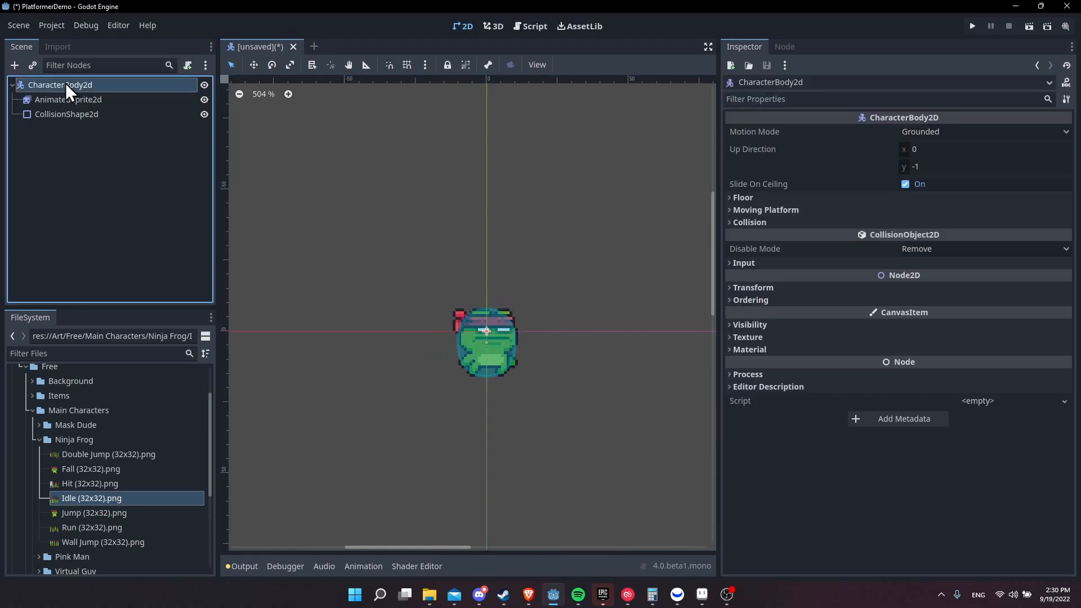
pyautogui.click(130, 90)
pyautogui.write('Player')
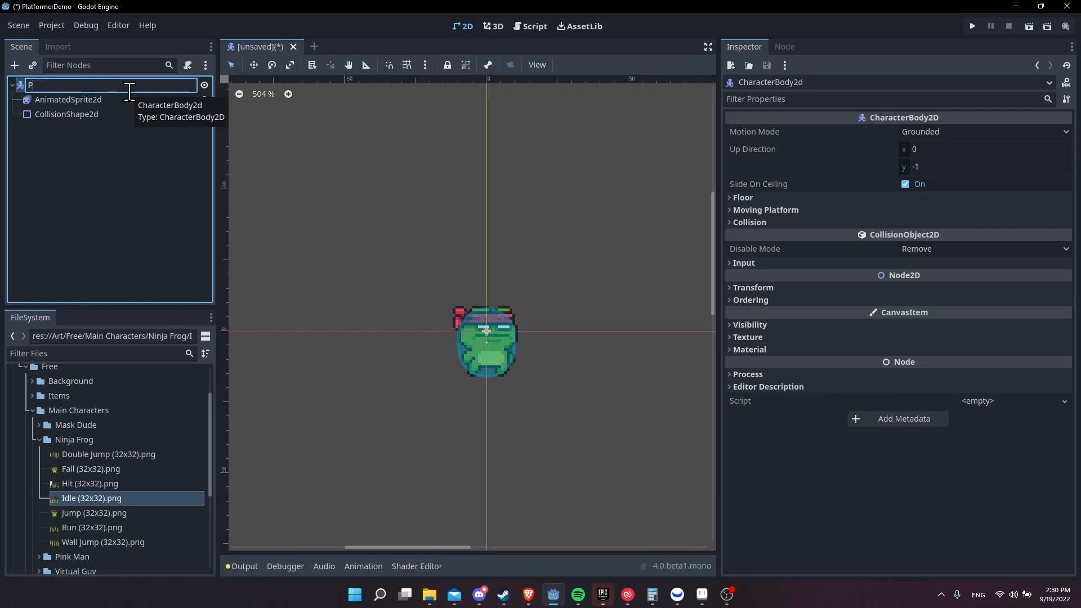
pyautogui.press('Return')
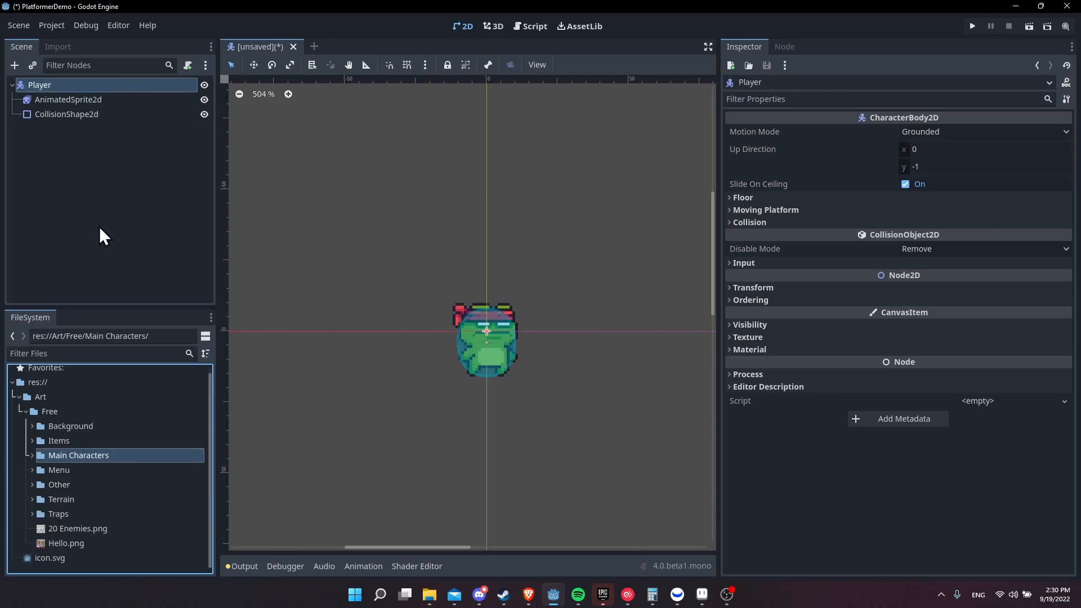
# Step: Save the scene as player.tscn in a new Characters folder under res://
pyautogui.click(95, 229)
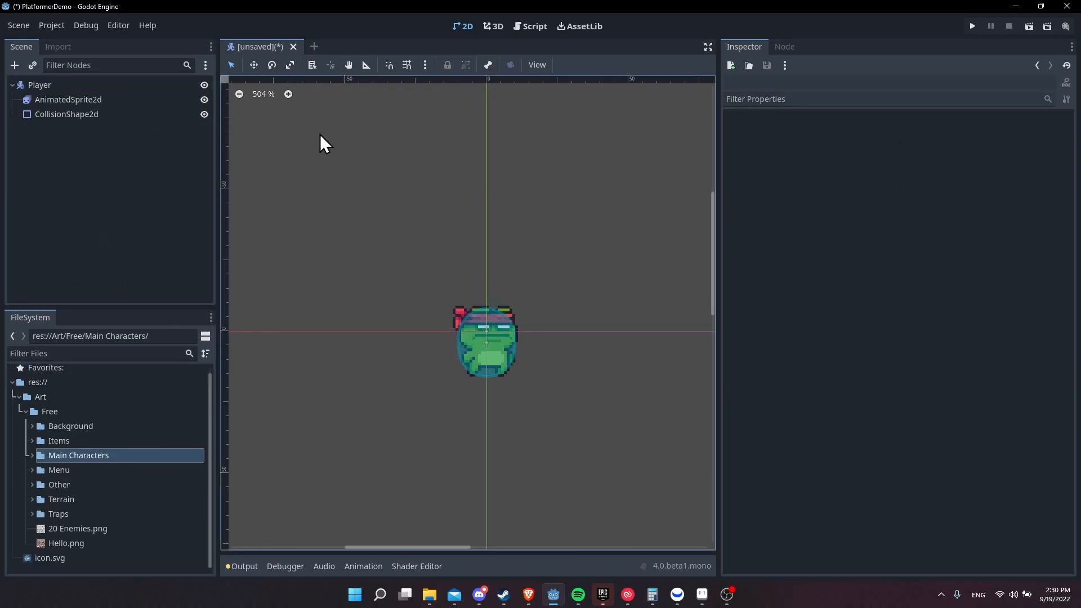
pyautogui.hotkey('ctrl', 's')
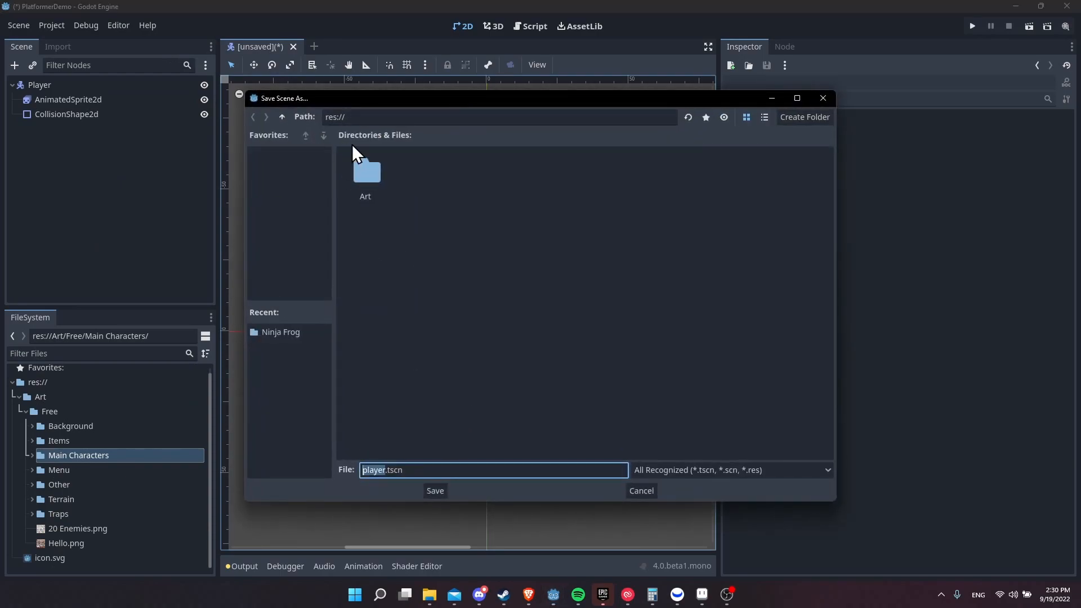
pyautogui.click(806, 117)
pyautogui.write('Characters')
pyautogui.press('Return')
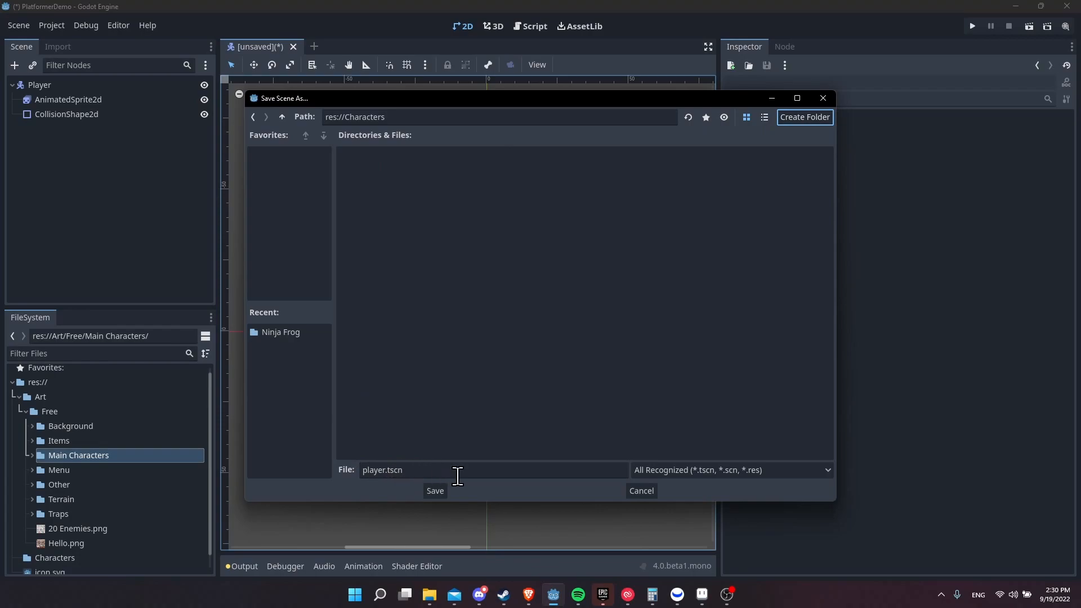
pyautogui.click(436, 491)
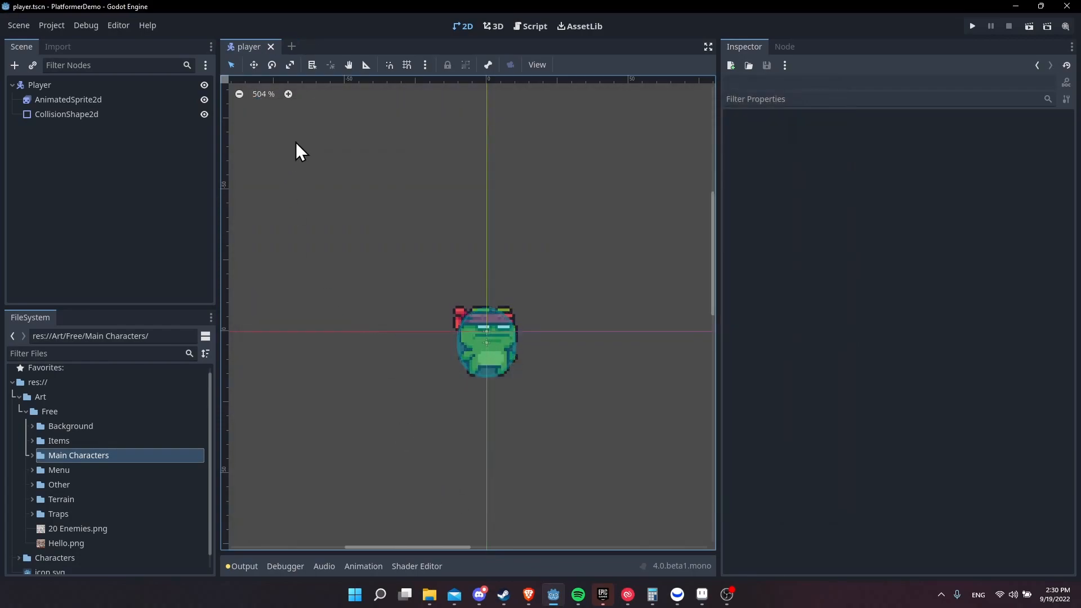
# Step: Run the project to check the saved player scene and close the game window
pyautogui.press('F5')
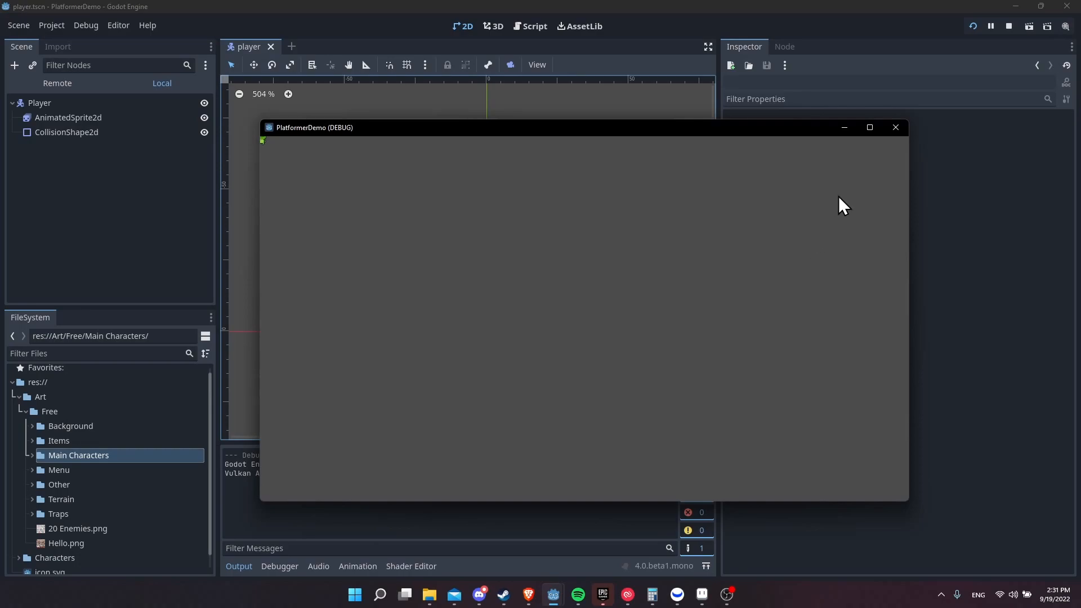
pyautogui.click(900, 129)
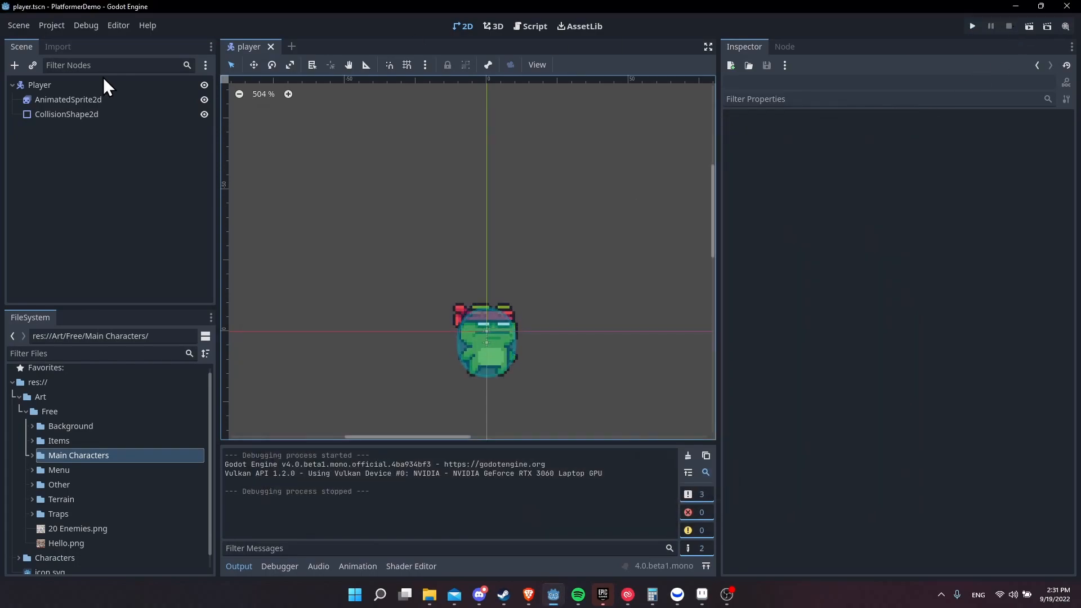
# Step: Attach a new GDScript at res://Characters/player.gd to the Player node using the CharacterBody2D: Basic Movement template, and widen the script editor
pyautogui.click(107, 84)
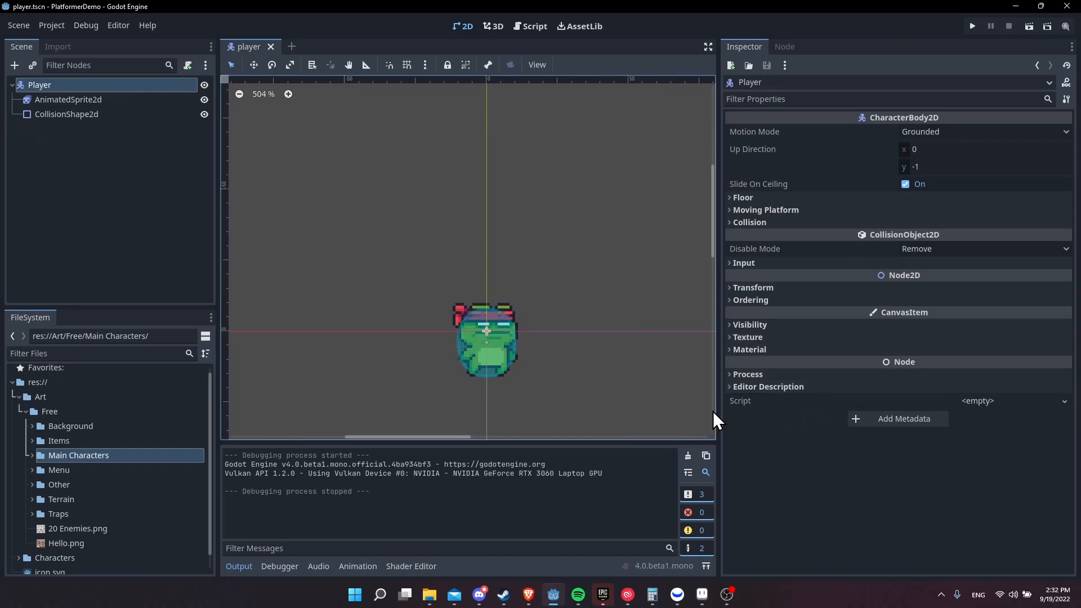
pyautogui.click(1023, 401)
pyautogui.click(1032, 417)
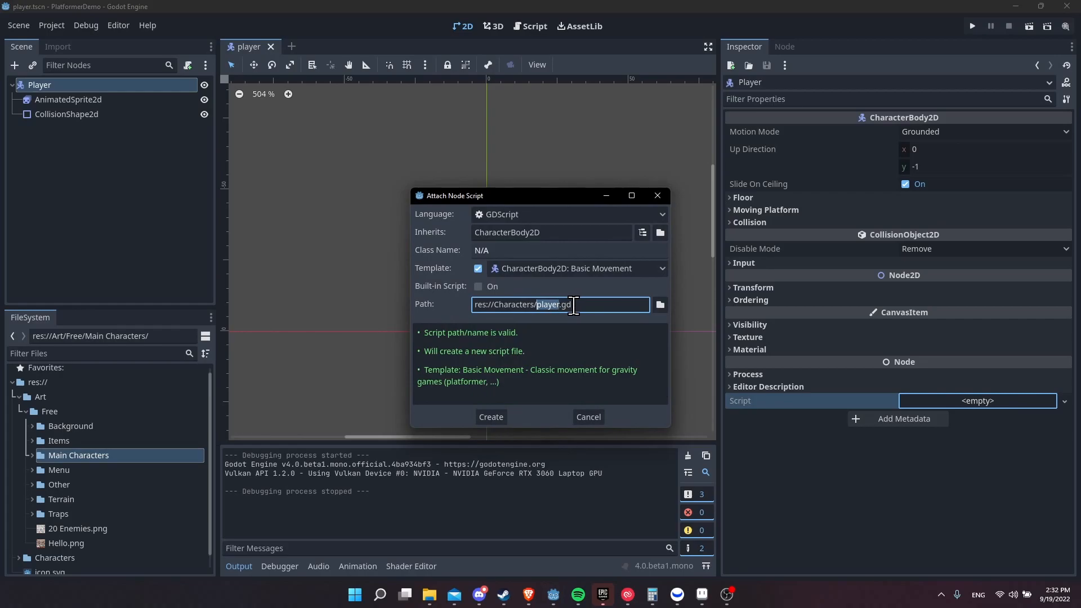
pyautogui.click(606, 305)
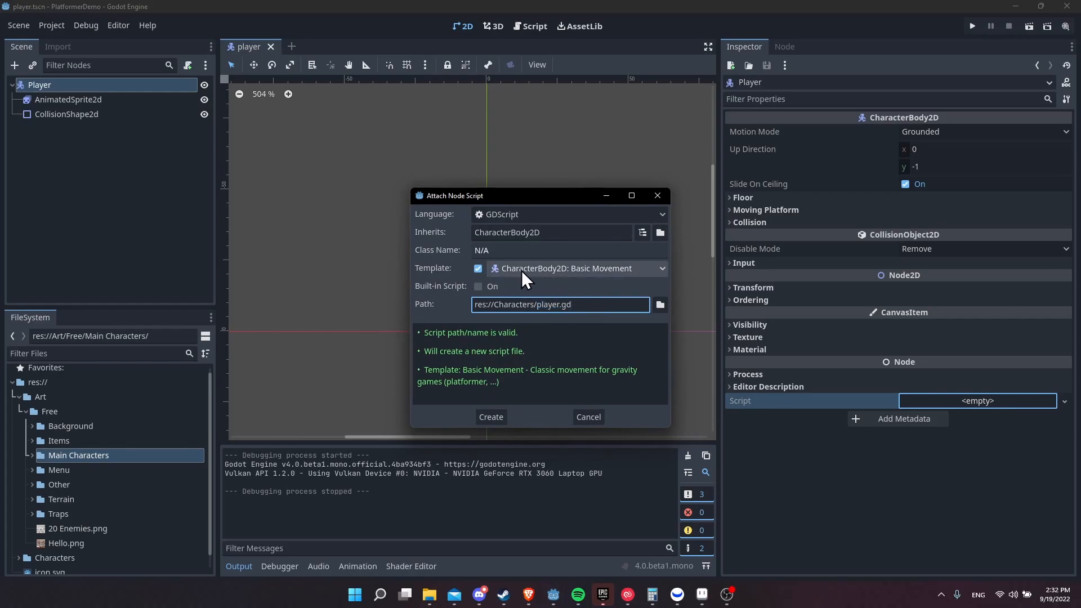
pyautogui.click(630, 271)
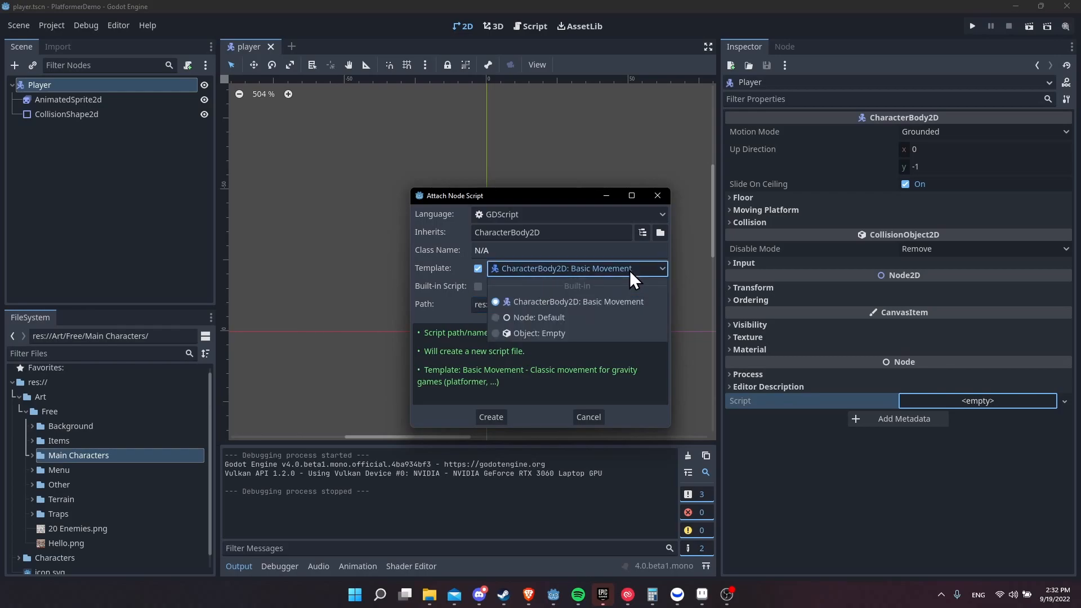
pyautogui.click(630, 271)
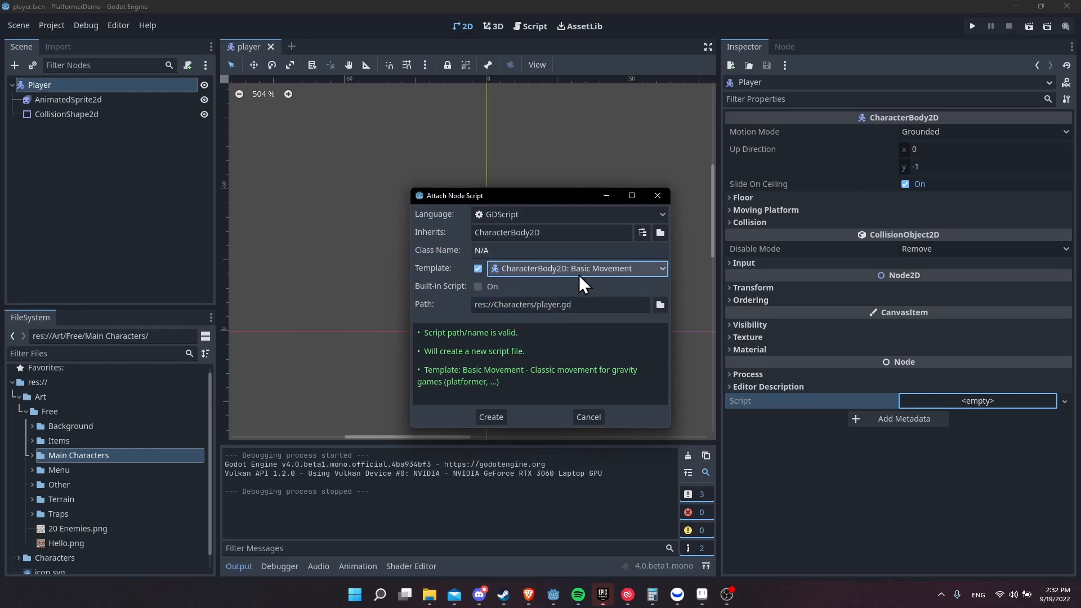
pyautogui.click(485, 416)
pyautogui.moveTo(717, 353); pyautogui.dragTo(820, 355)
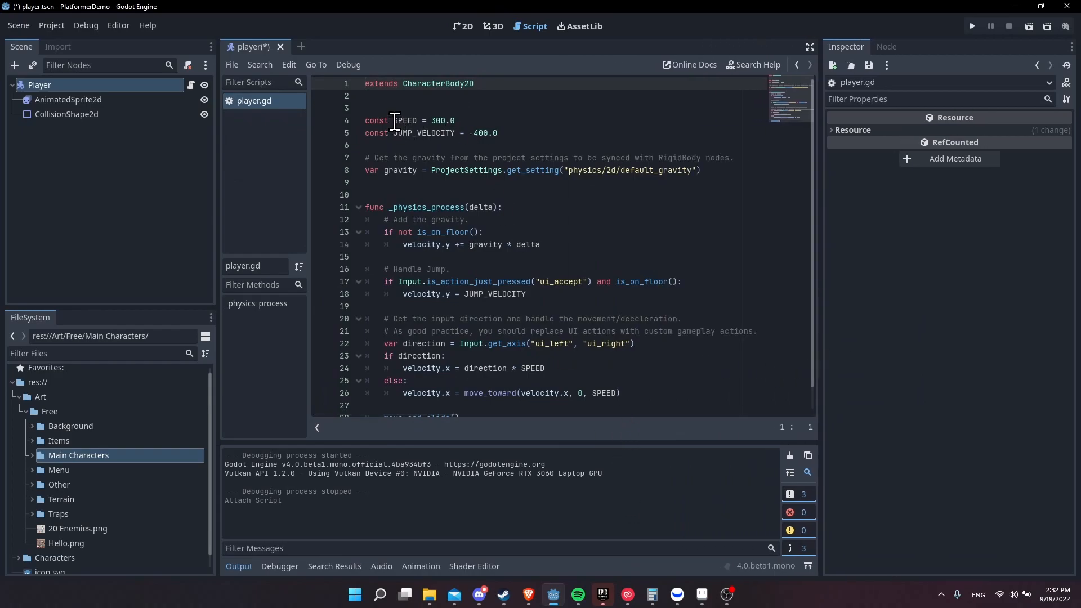
# Step: Examine the SPEED, JUMP_VELOCITY and gravity declarations and the code that applies gravity when the player is off the floor
pyautogui.moveTo(396, 121); pyautogui.dragTo(457, 121)
pyautogui.moveTo(394, 133); pyautogui.dragTo(515, 129)
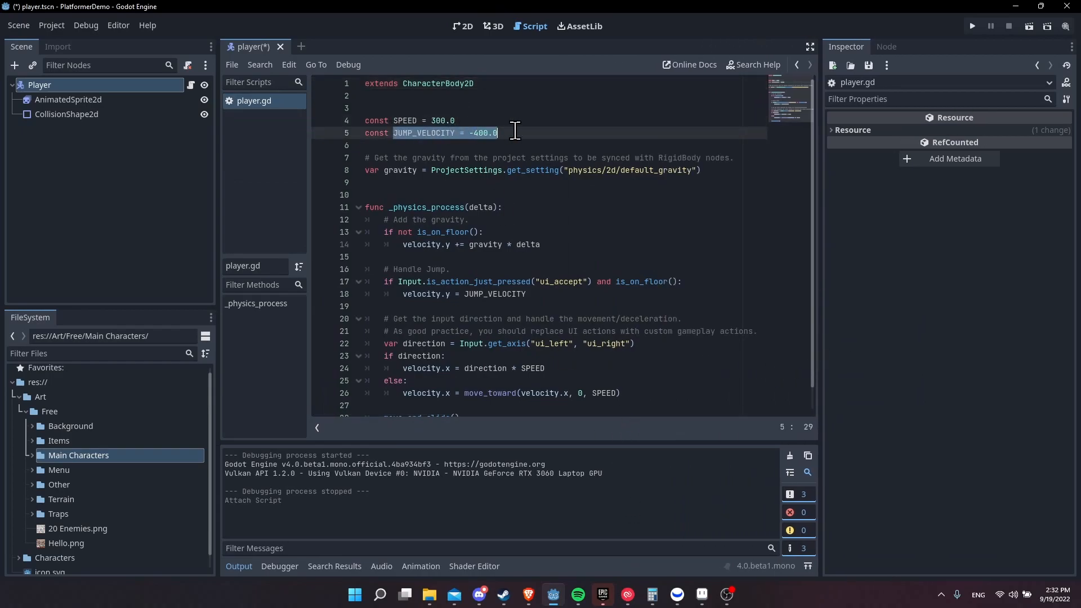
pyautogui.moveTo(363, 170); pyautogui.dragTo(720, 171)
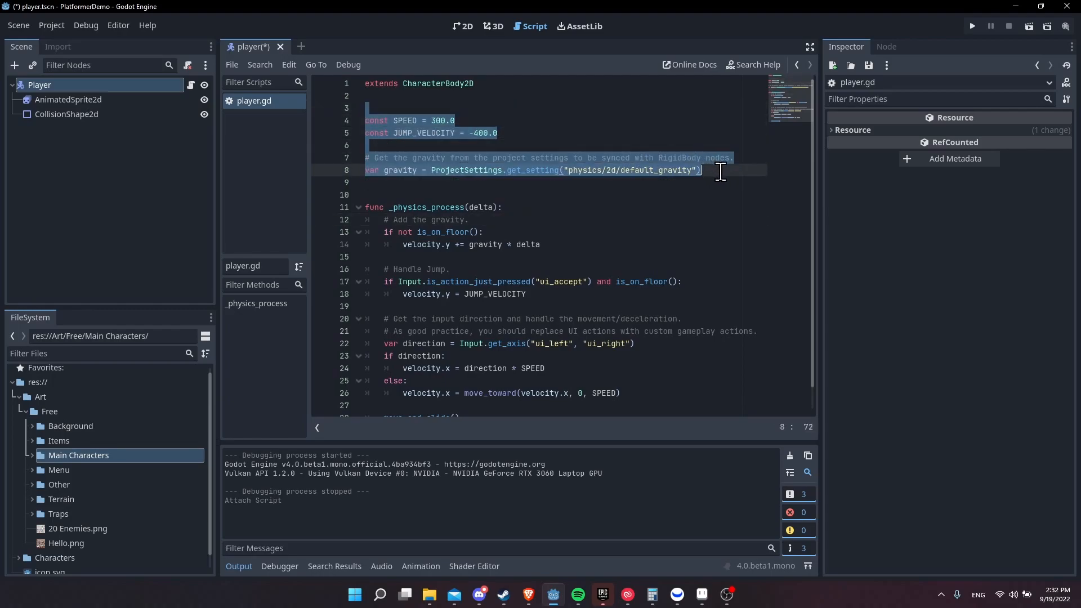
pyautogui.click(721, 171)
pyautogui.scroll(-1, 514, 241)
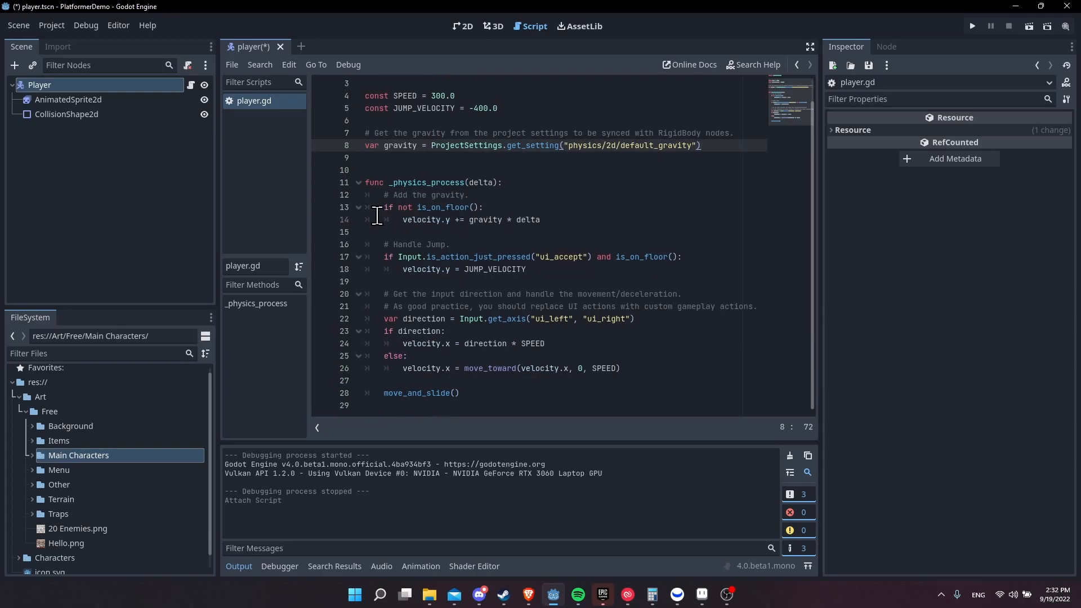
pyautogui.moveTo(384, 207); pyautogui.dragTo(547, 219)
pyautogui.click(558, 219)
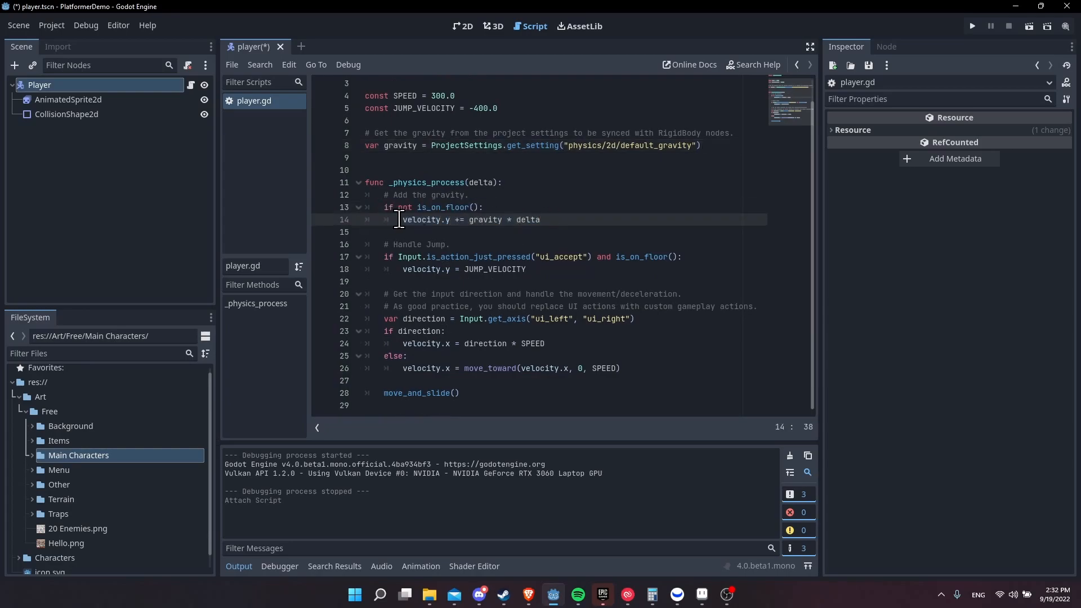
# Step: Examine the jump handling and the line that reads the left and right input direction in the script
pyautogui.moveTo(384, 257); pyautogui.dragTo(643, 258)
pyautogui.click(642, 271)
pyautogui.moveTo(402, 270); pyautogui.dragTo(554, 270)
pyautogui.click(553, 280)
pyautogui.moveTo(385, 319); pyautogui.dragTo(655, 319)
pyautogui.click(655, 320)
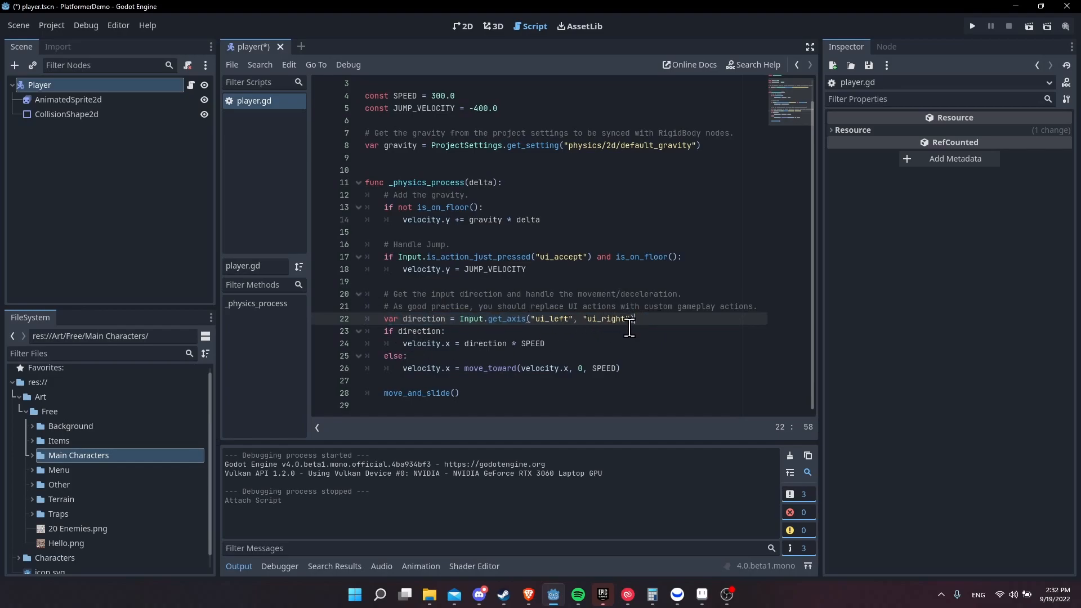
# Step: Examine how the horizontal velocity is calculated from direction and the SPEED constant
pyautogui.moveTo(405, 343); pyautogui.dragTo(563, 343)
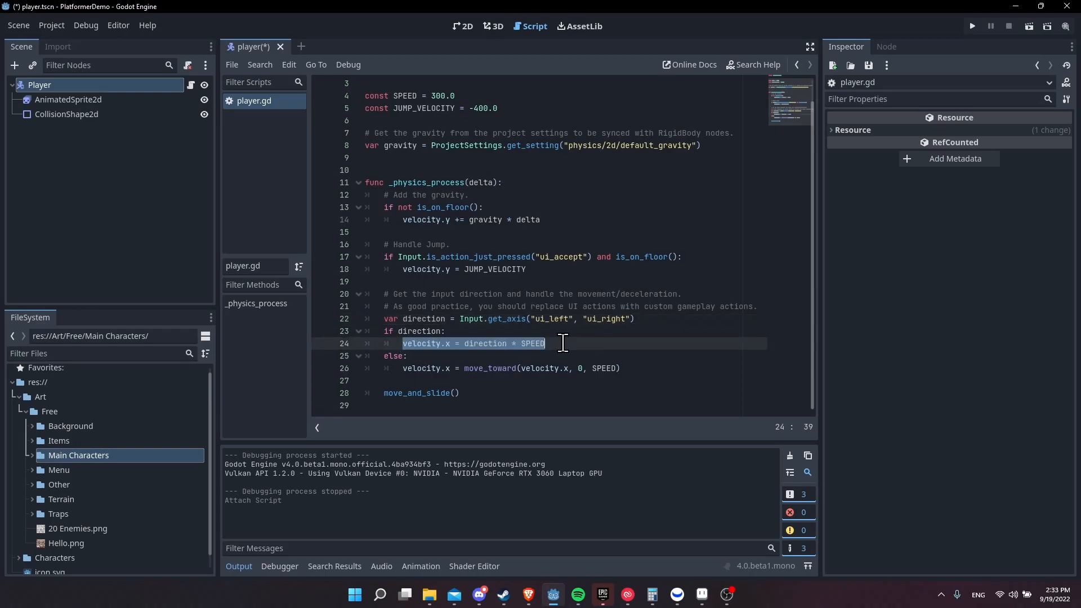
pyautogui.click(563, 343)
pyautogui.moveTo(405, 345); pyautogui.dragTo(544, 343)
pyautogui.click(461, 344)
pyautogui.click(511, 343)
pyautogui.click(457, 96)
pyautogui.moveTo(457, 96); pyautogui.dragTo(429, 95)
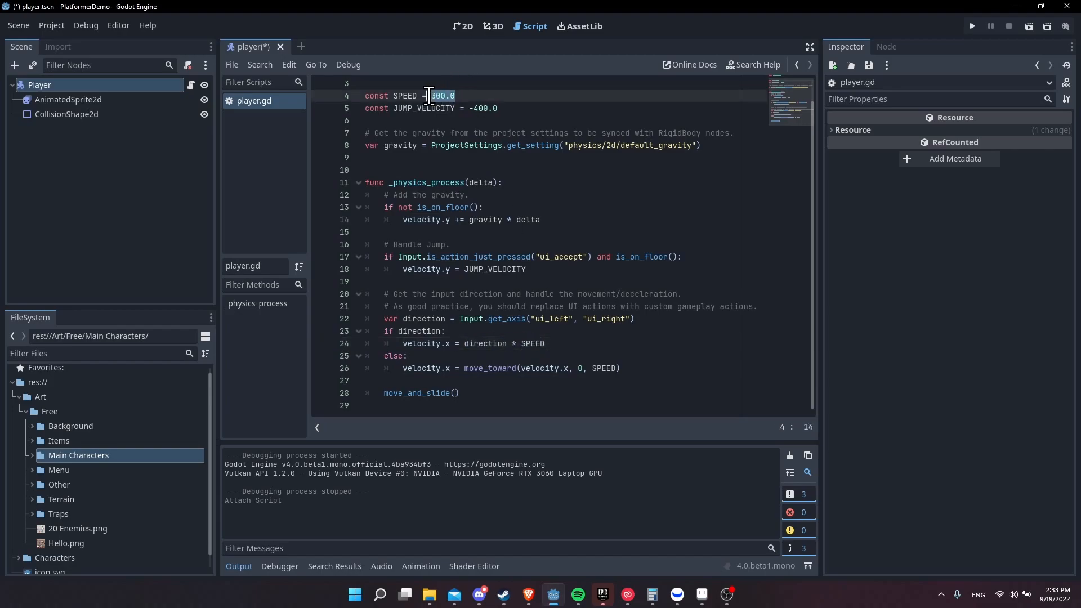
pyautogui.click(485, 333)
# Step: Examine the move_toward deceleration line and the move_and_slide() call at the end of the script
pyautogui.click(550, 368)
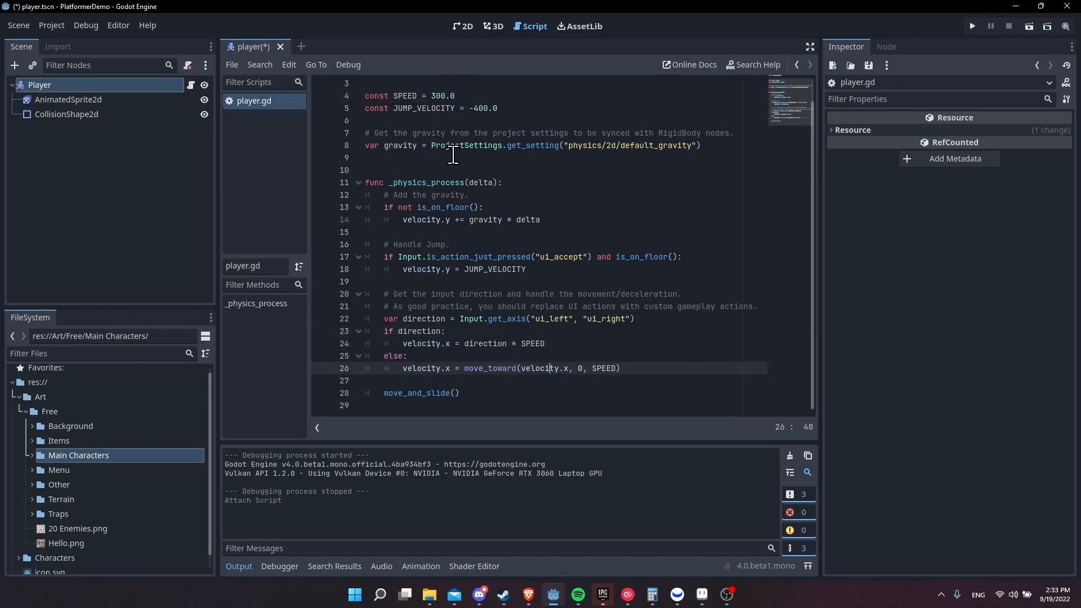
pyautogui.moveTo(463, 370); pyautogui.dragTo(542, 369)
pyautogui.click(542, 370)
pyautogui.moveTo(599, 370); pyautogui.dragTo(604, 369)
pyautogui.moveTo(473, 392)
pyautogui.mouseDown()
pyautogui.moveTo(384, 395)
pyautogui.moveTo(463, 393)
pyautogui.mouseUp()
pyautogui.click(384, 395)
pyautogui.click(483, 393)
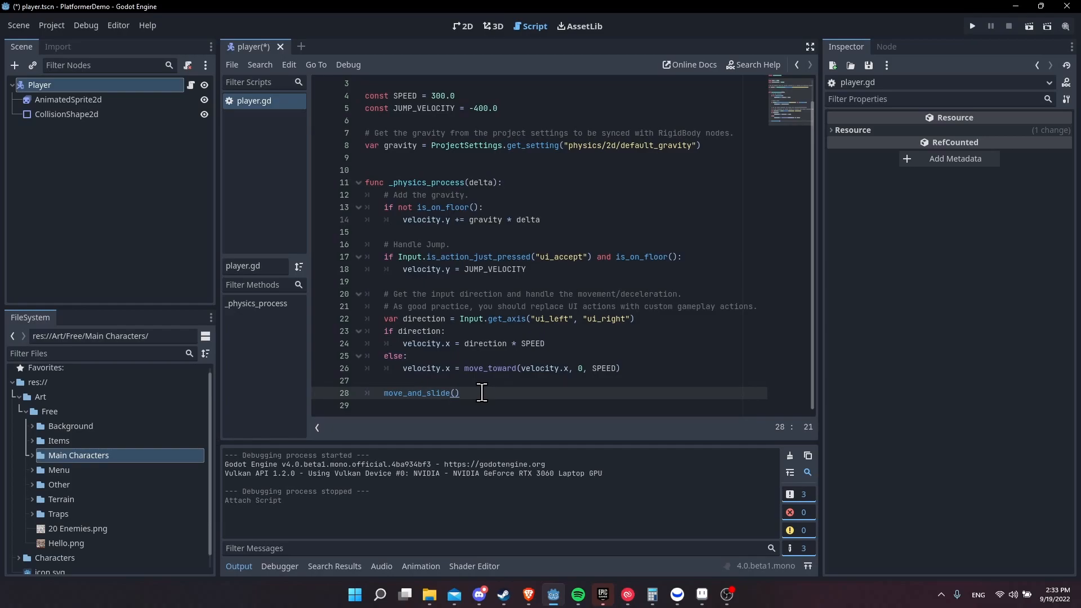
# Step: Try adding a move_and_collide() call below move_and_slide() in the player script
pyautogui.press('Return')
pyautogui.write('move_and')
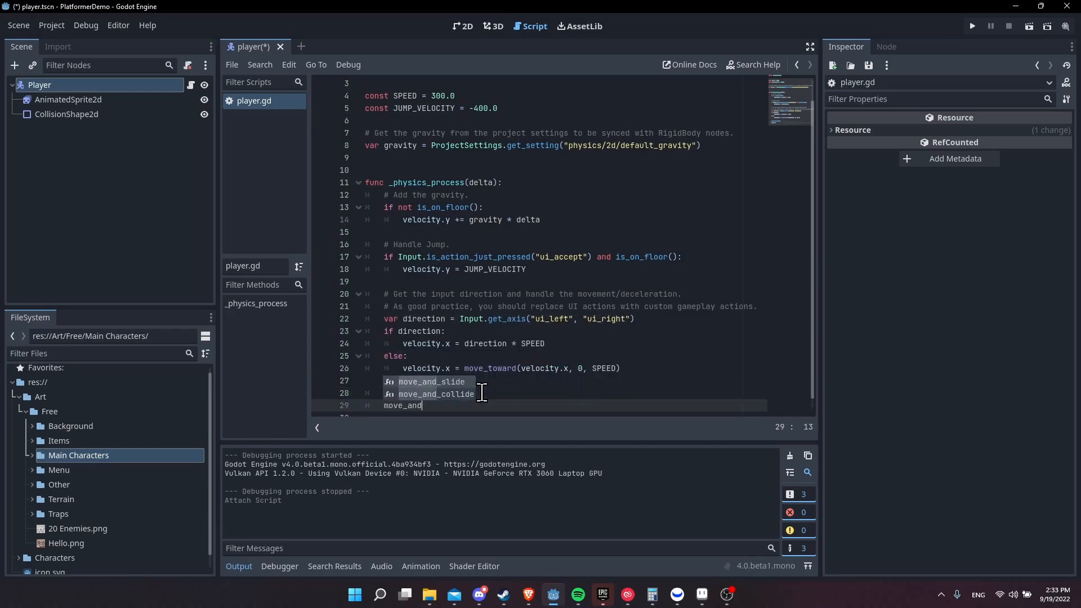
pyautogui.click(482, 392)
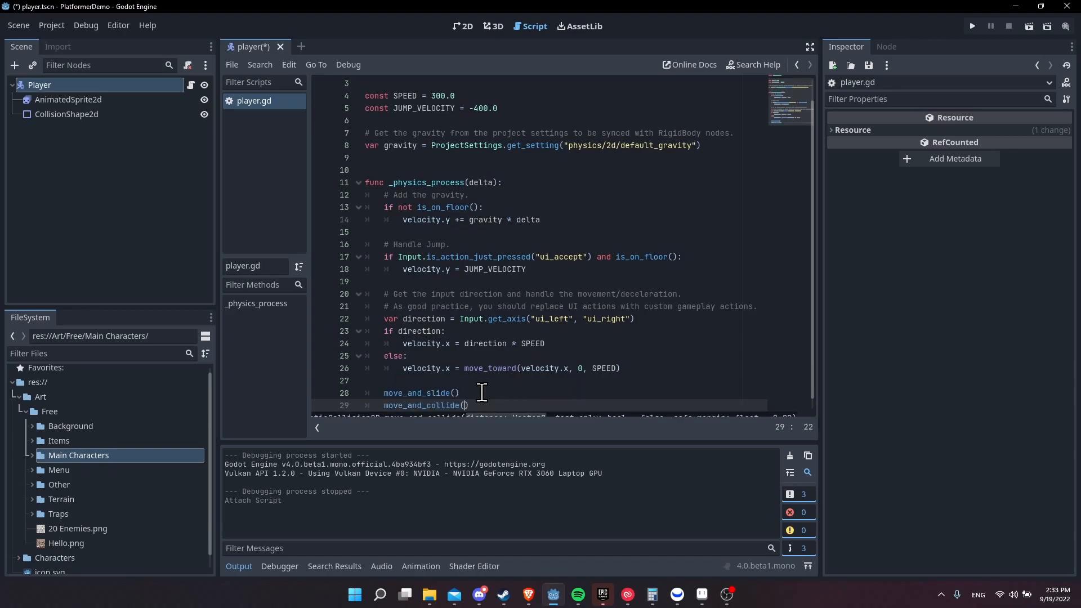
pyautogui.moveTo(485, 401); pyautogui.dragTo(485, 398)
pyautogui.moveTo(485, 398); pyautogui.dragTo(484, 389)
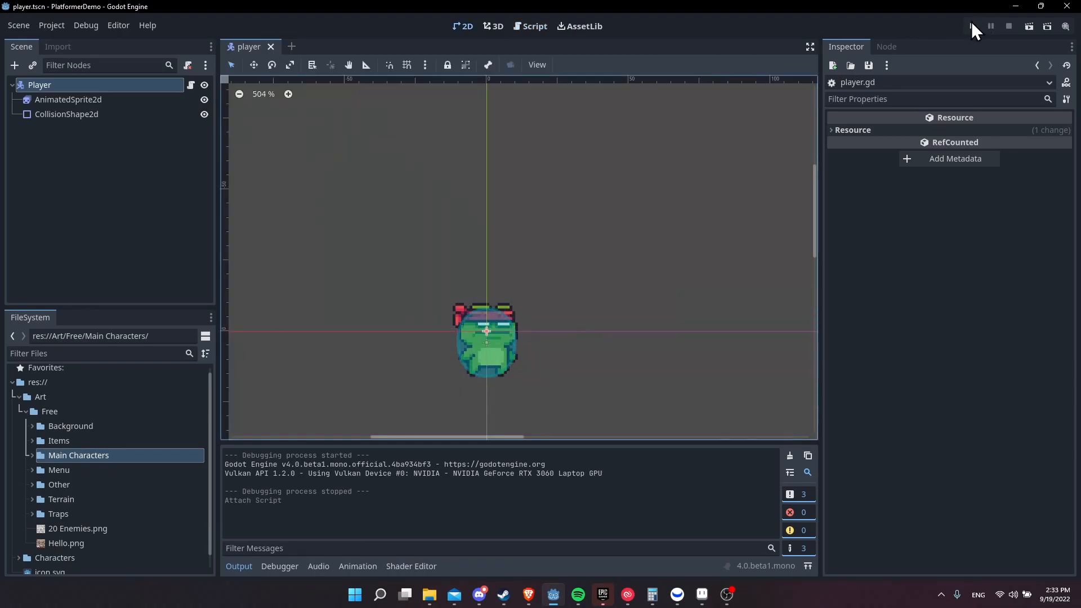
# Step: Run the project several times to test the player with its movement script, stopping the game after each run
pyautogui.click(972, 25)
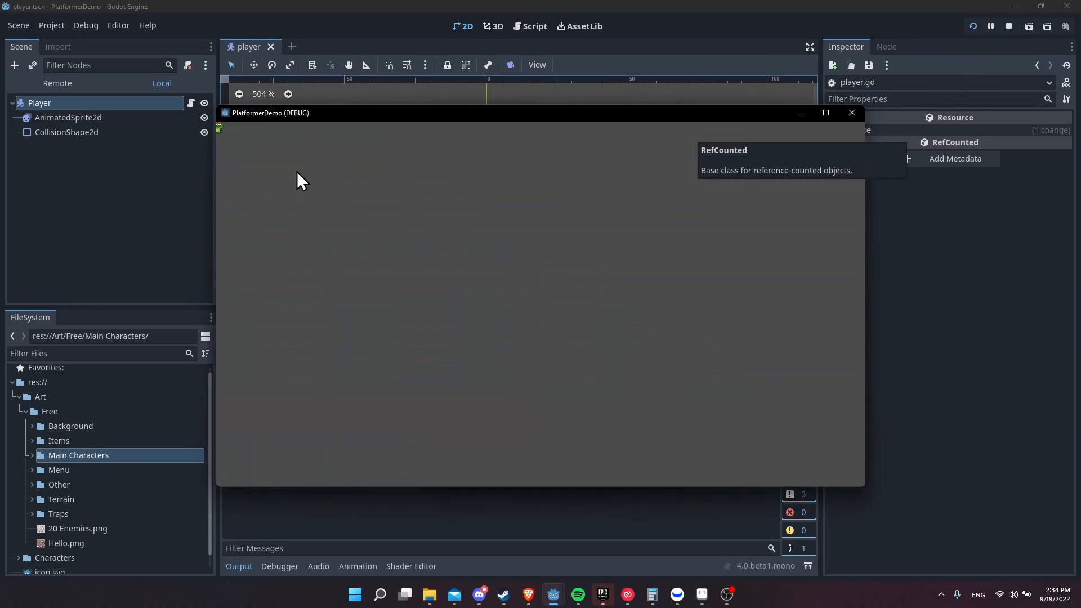
pyautogui.click(1008, 26)
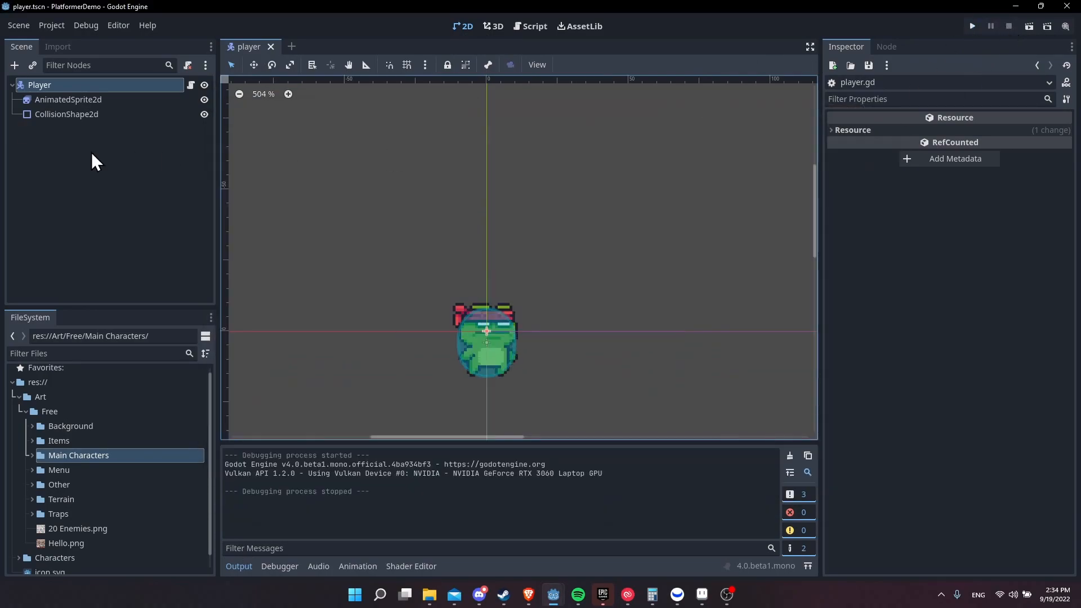
pyautogui.press('F5')
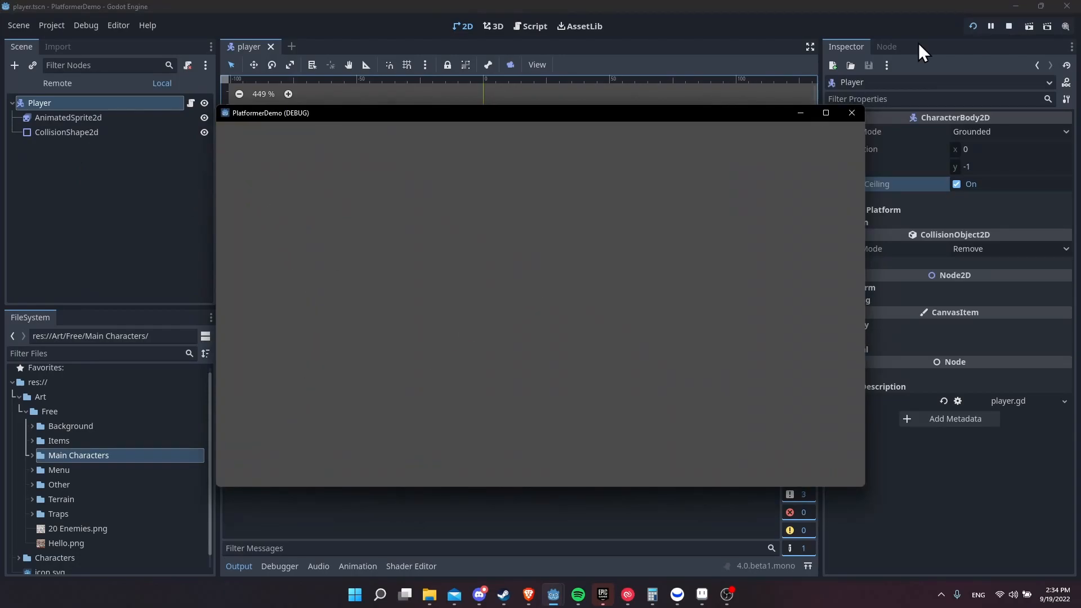
pyautogui.click(1009, 26)
pyautogui.click(971, 26)
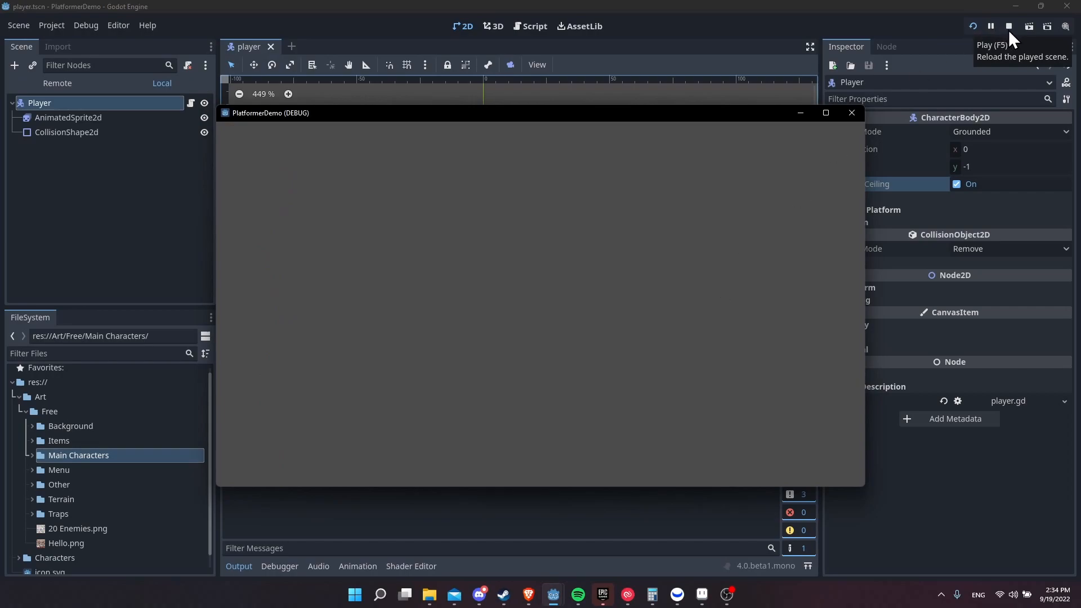
pyautogui.click(1009, 28)
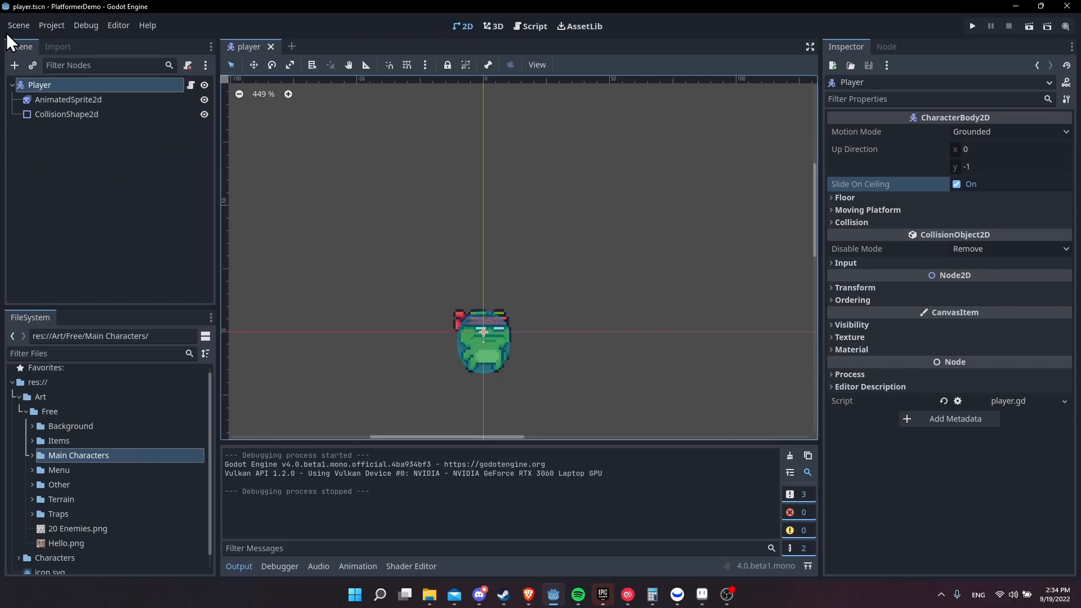
# Step: Create a new scene with a 2D Scene root node and rename the root to Level1
pyautogui.click(19, 25)
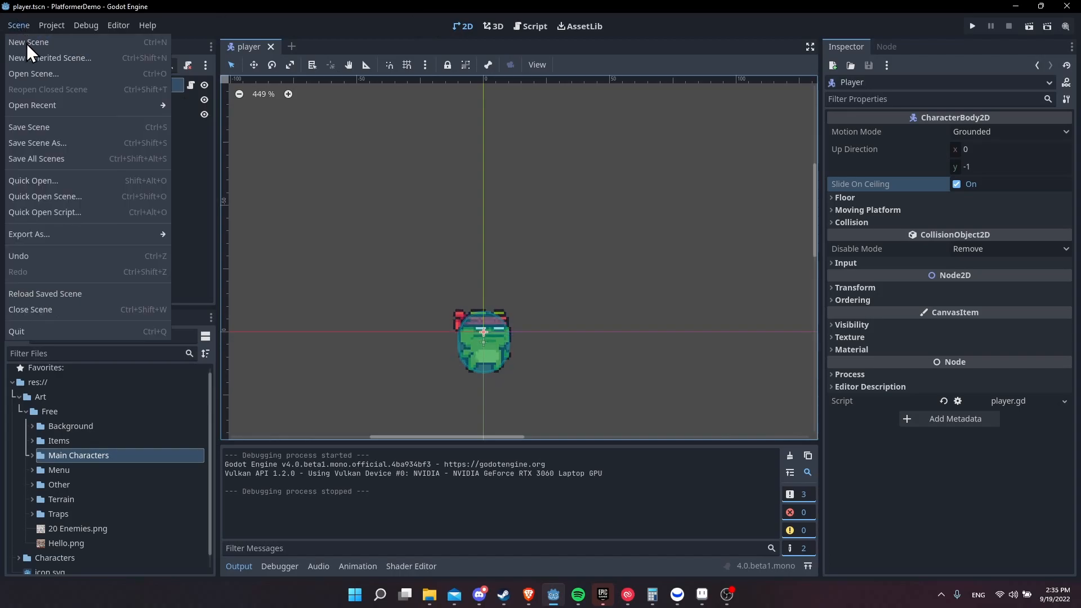
pyautogui.click(39, 42)
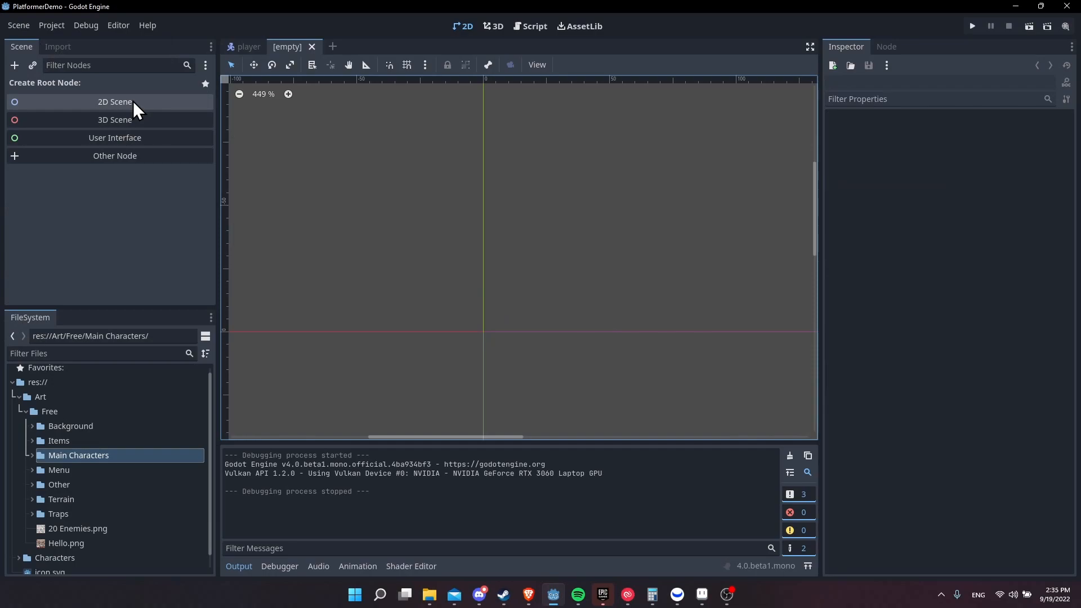
pyautogui.click(133, 101)
pyautogui.doubleClick(126, 87)
pyautogui.write('Level1')
pyautogui.press('Return')
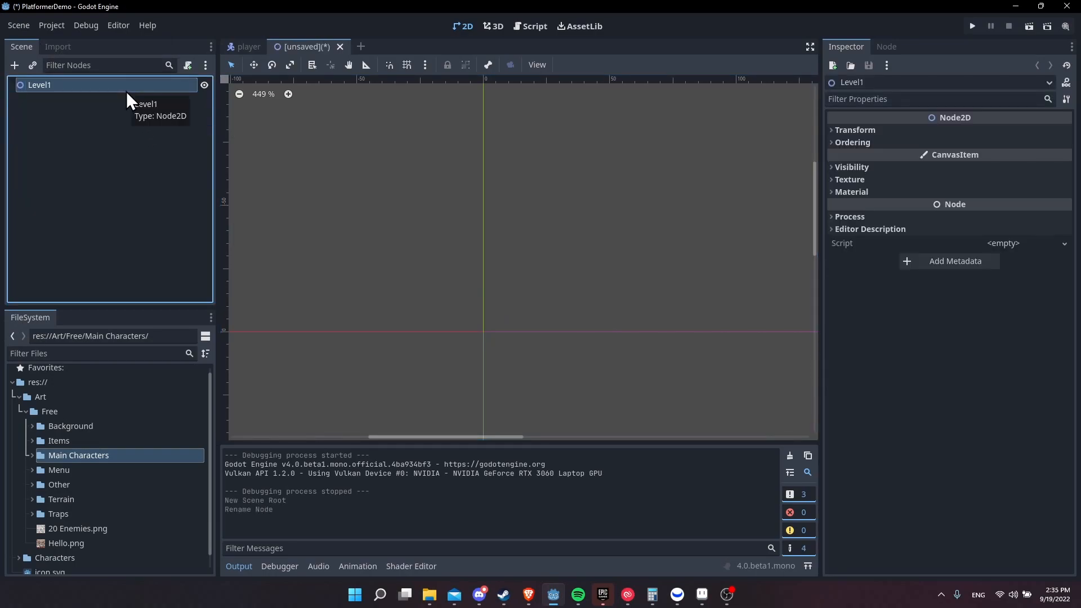
# Step: Save the level scene as level_1.tscn in a new Levels folder under res://
pyautogui.hotkey('ctrl', 's')
pyautogui.click(282, 117)
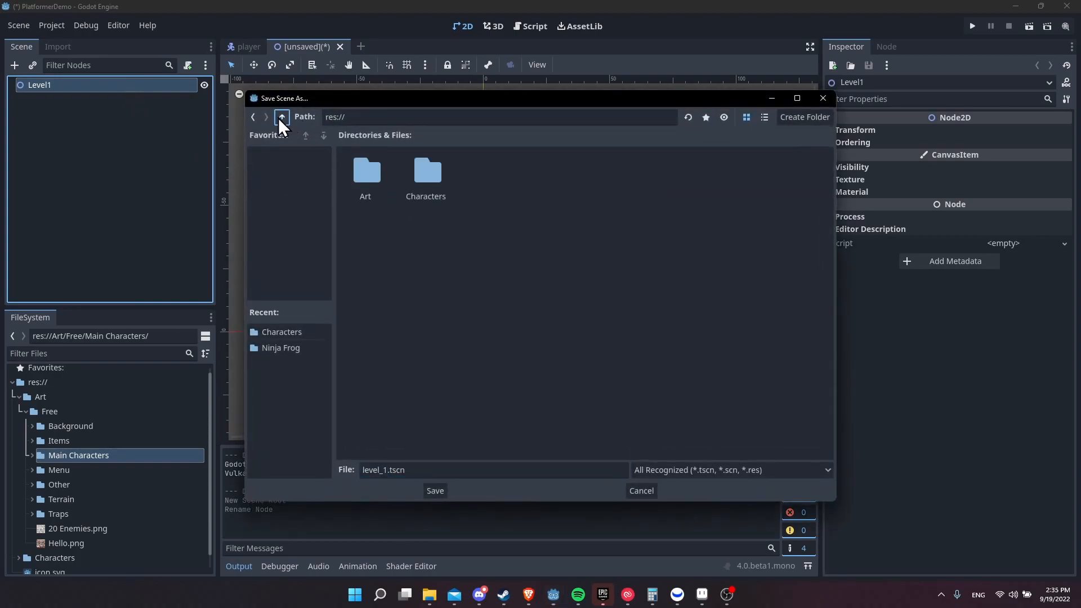
pyautogui.click(802, 118)
pyautogui.write('Levels')
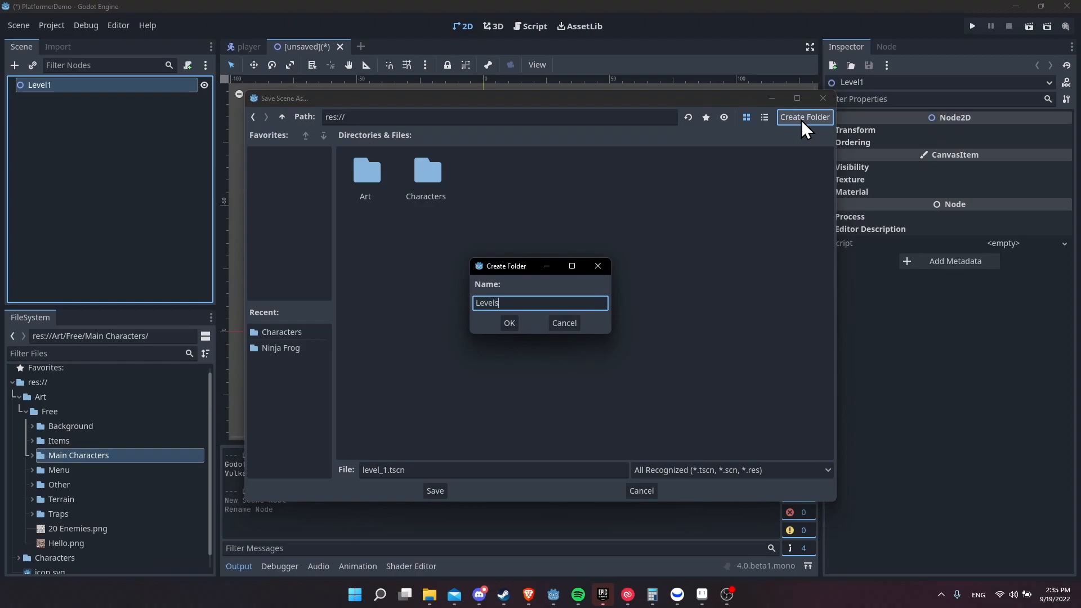
pyautogui.press('Return')
pyautogui.click(435, 491)
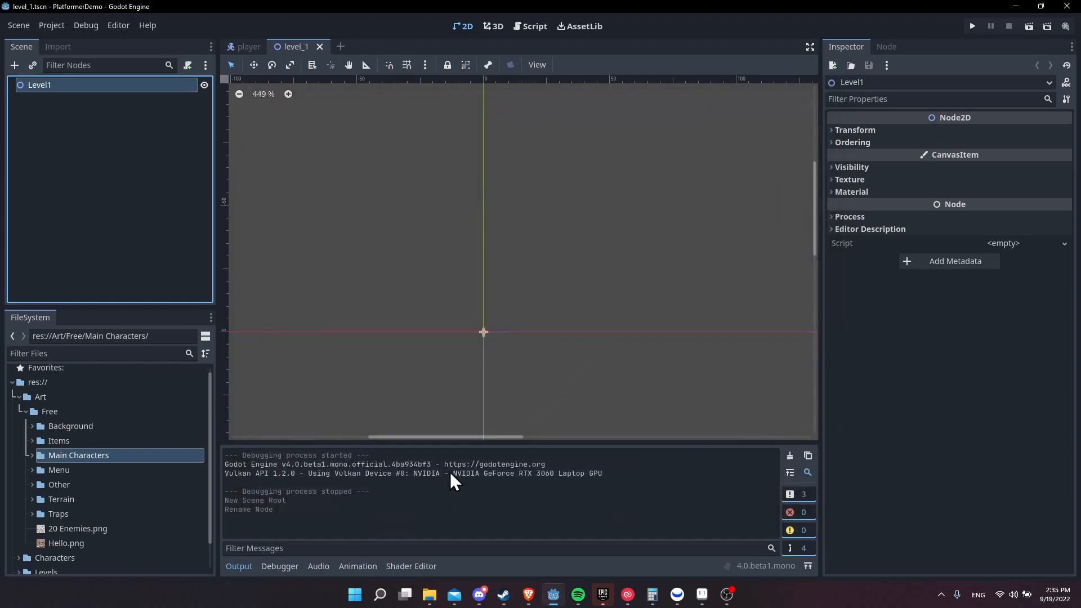
# Step: Add a TileMap node as a child of the Level1 root
pyautogui.scroll(2, 620, 306)
pyautogui.hscroll(3, 616, 304)
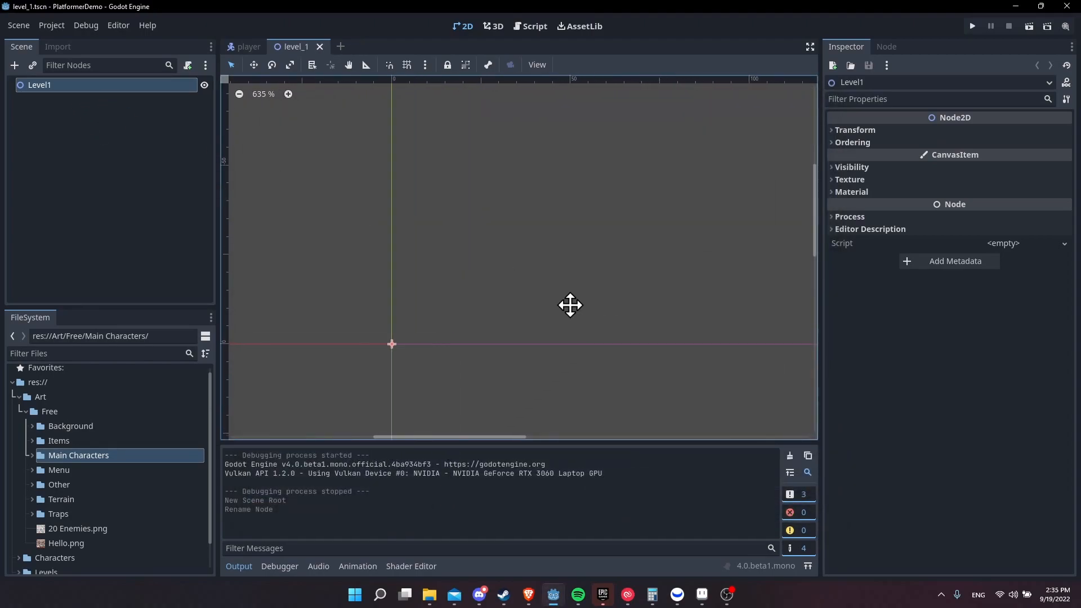
pyautogui.rightClick(53, 85)
pyautogui.click(70, 91)
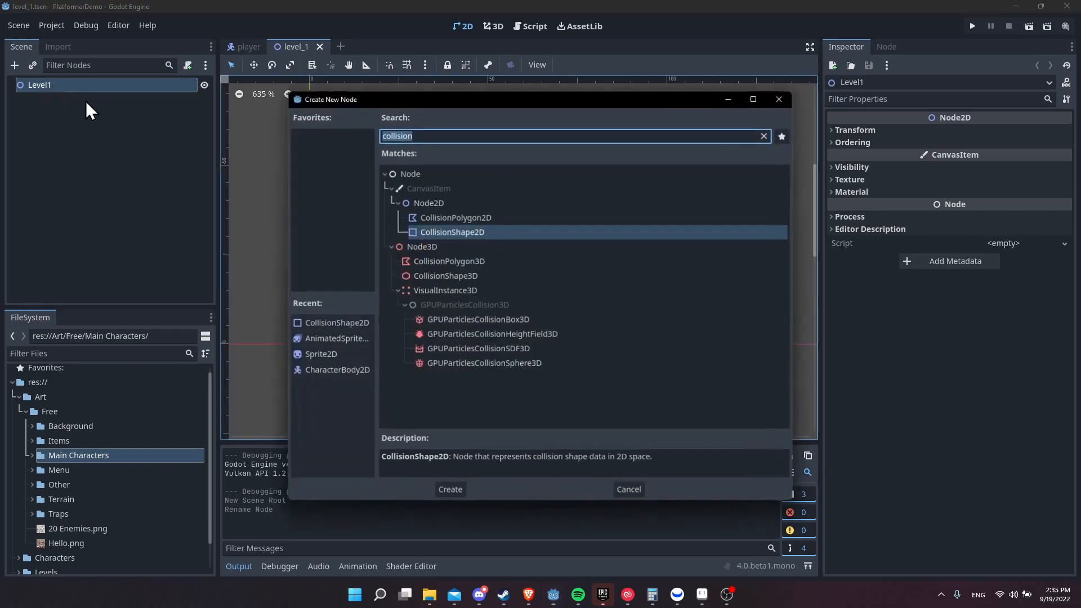
pyautogui.press('BackSpace')
pyautogui.write('tilemap')
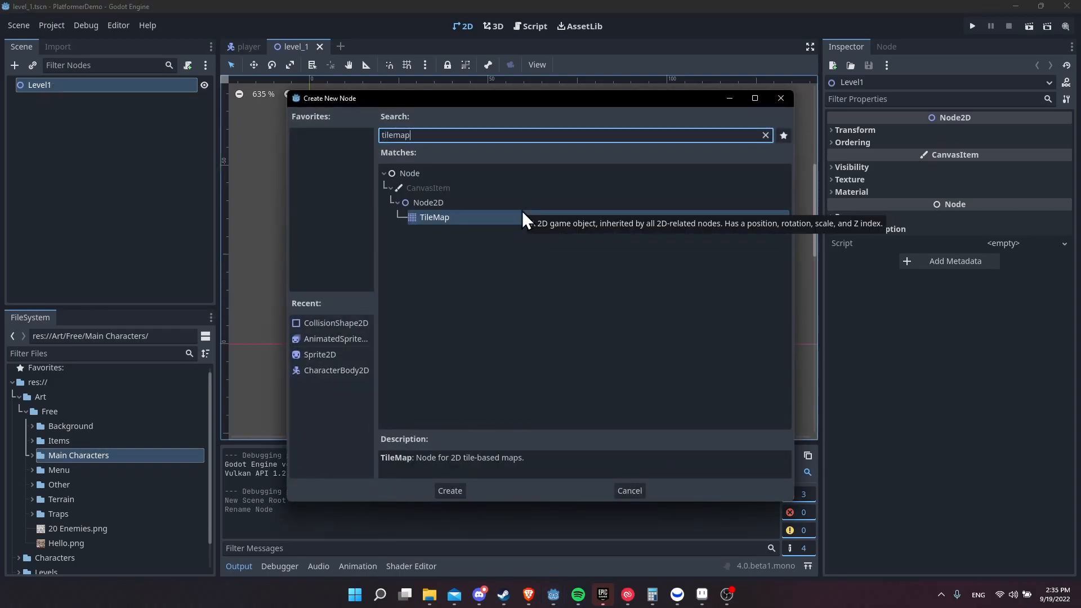
pyautogui.doubleClick(524, 218)
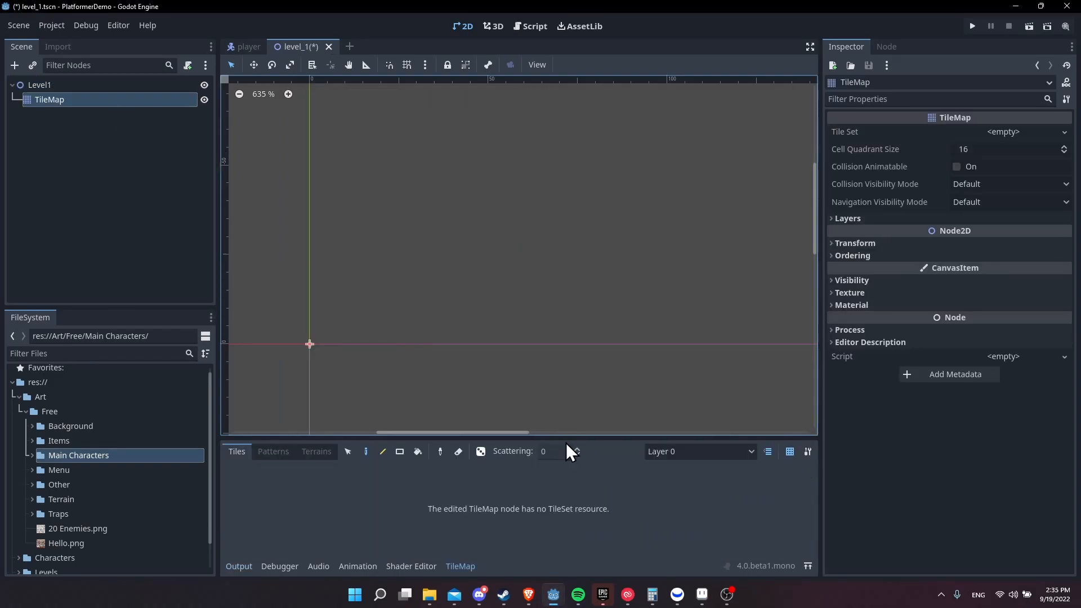
# Step: Assign a new TileSet resource to the TileMap node's Tile Set property
pyautogui.moveTo(569, 439); pyautogui.dragTo(571, 386)
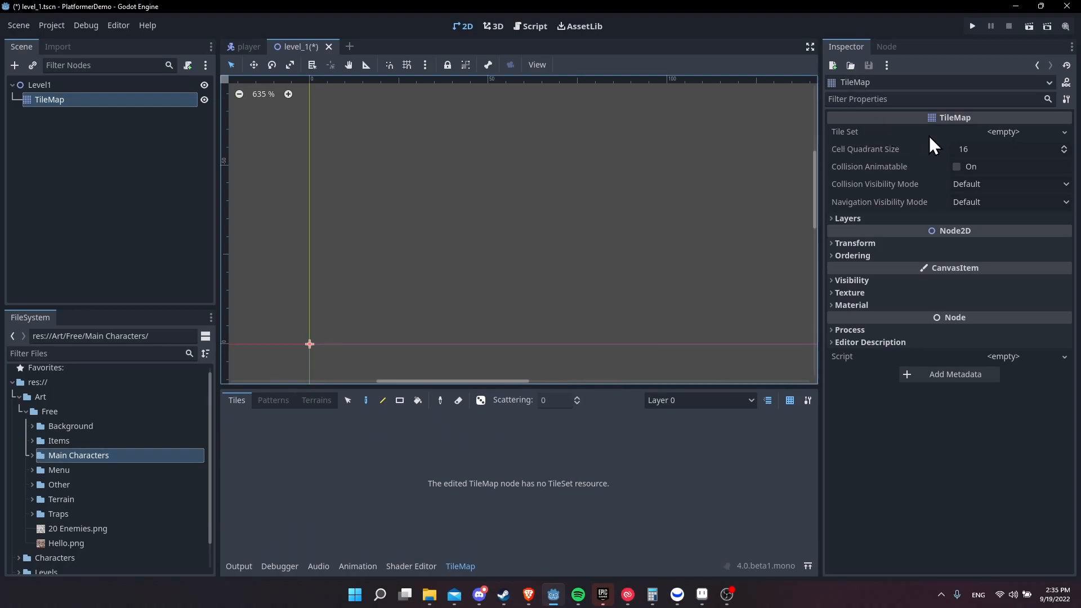
pyautogui.click(1002, 133)
pyautogui.click(1024, 149)
pyautogui.scroll(-5, 485, 307)
pyautogui.moveTo(568, 253); pyautogui.dragTo(463, 246, button='middle')
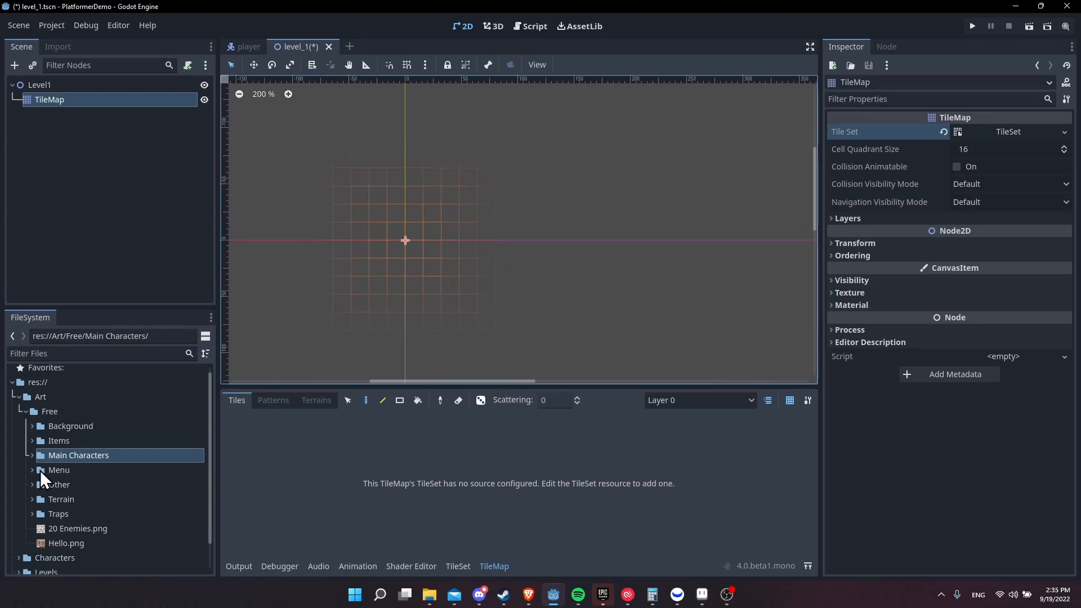
# Step: Instance player.tscn from the Characters folder into the level, just above and to the right of the origin
pyautogui.click(21, 397)
pyautogui.click(19, 417)
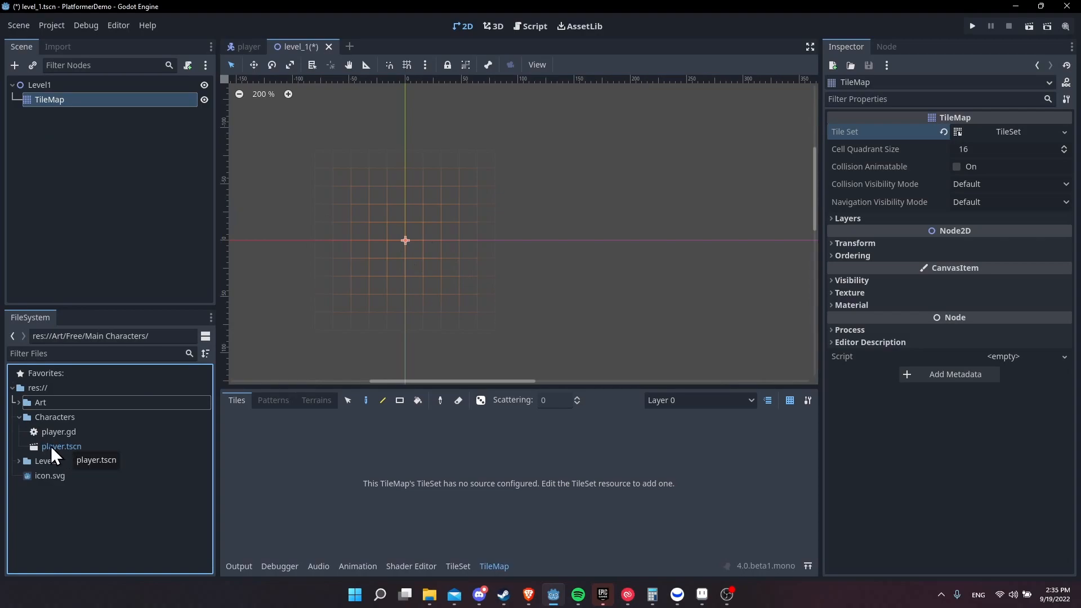
pyautogui.moveTo(51, 446); pyautogui.dragTo(422, 261)
pyautogui.moveTo(452, 201); pyautogui.dragTo(455, 201)
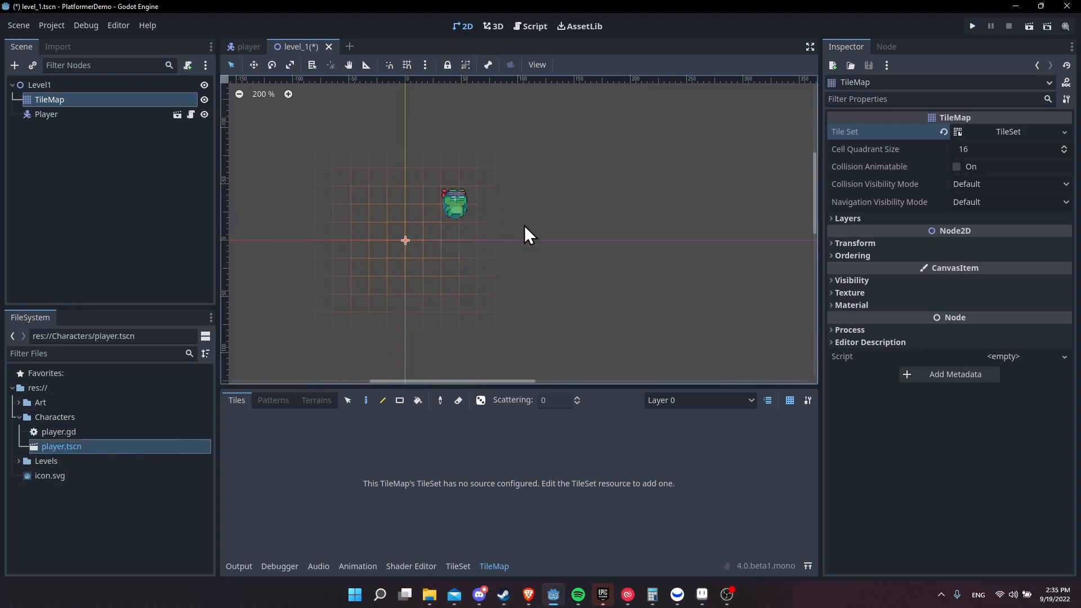
pyautogui.moveTo(541, 228); pyautogui.dragTo(519, 244, button='middle')
# Step: Examine the nodes of the Level1 scene and the instanced Player's own scene, and return to level_1
pyautogui.click(66, 114)
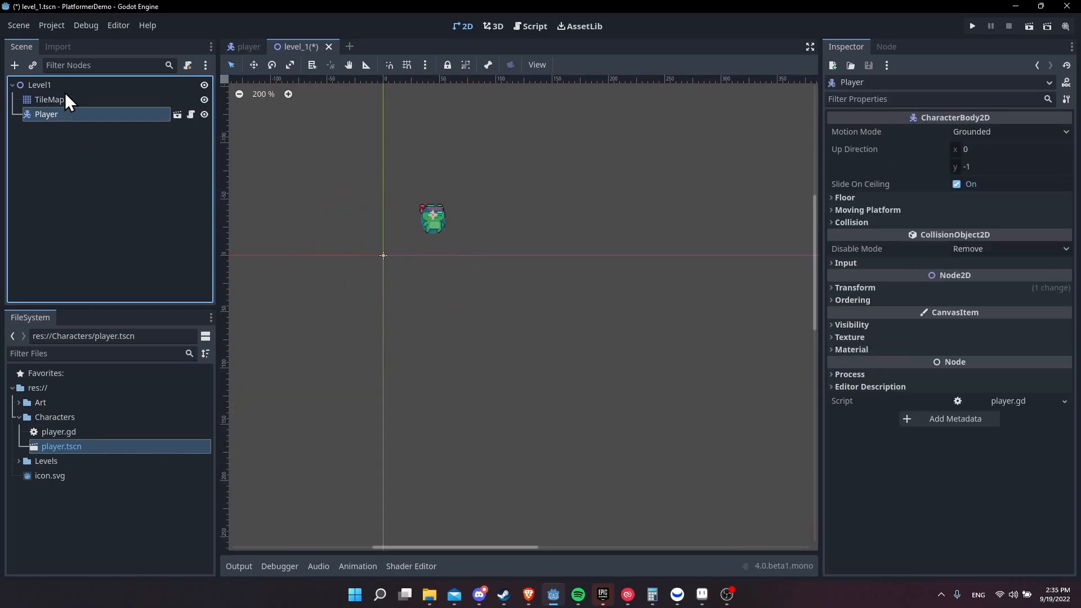
pyautogui.click(79, 85)
pyautogui.click(83, 117)
pyautogui.click(86, 86)
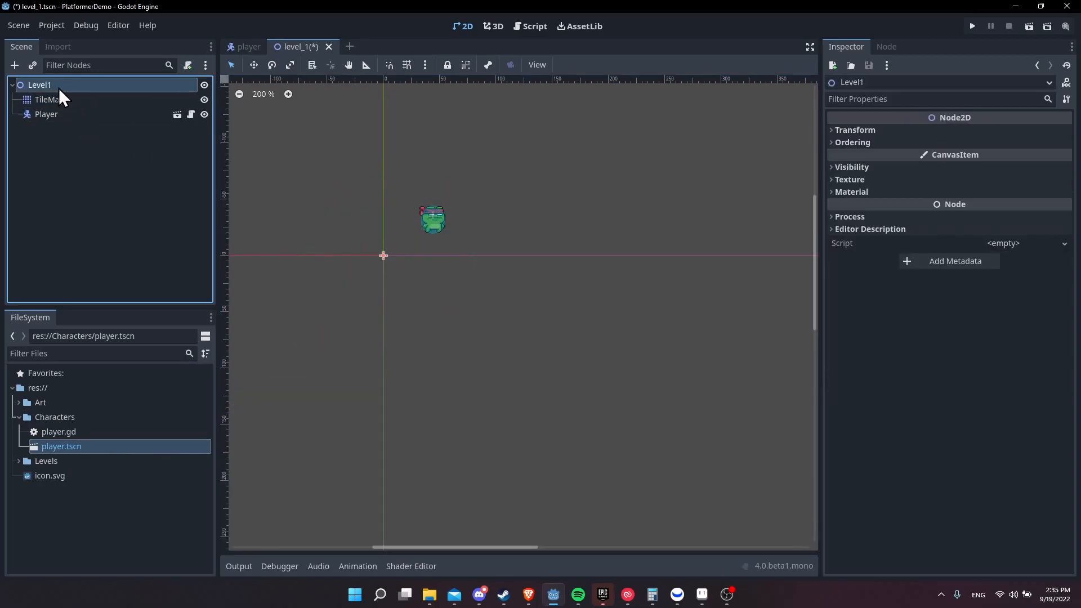
pyautogui.click(132, 124)
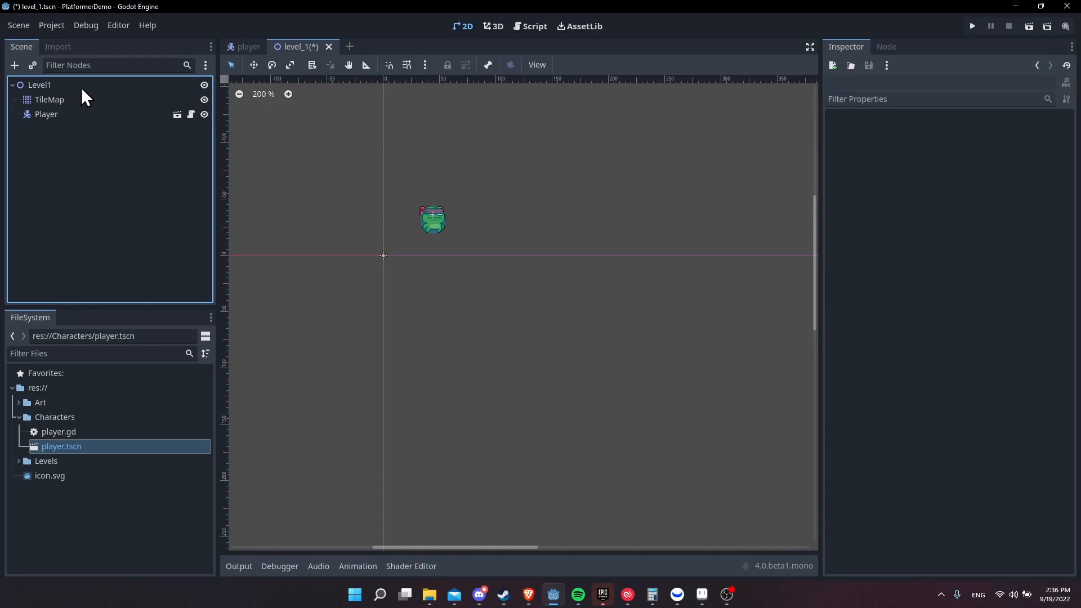
pyautogui.click(175, 114)
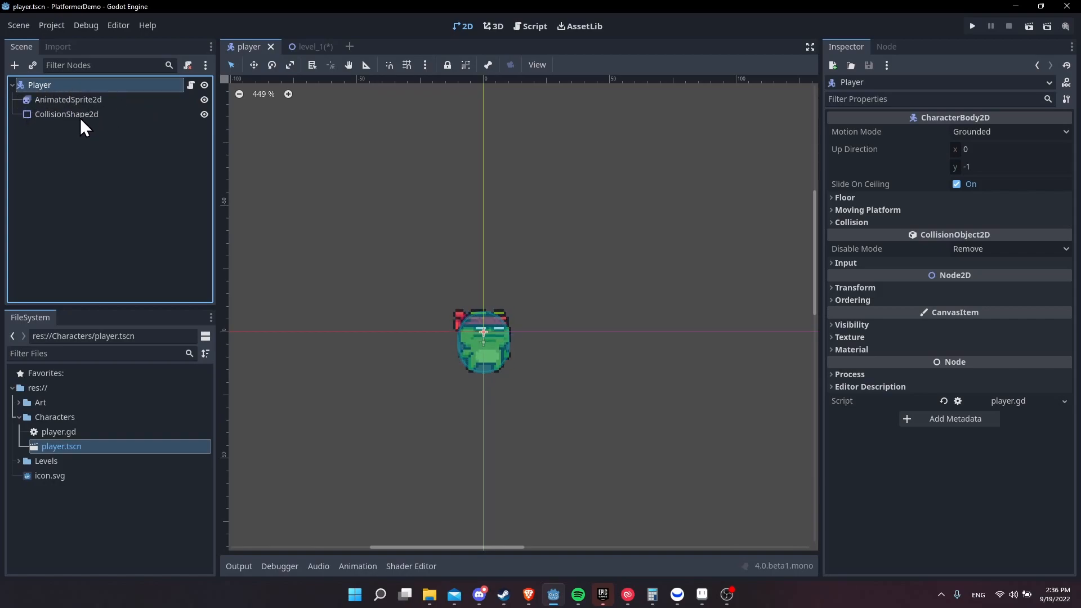
pyautogui.click(309, 45)
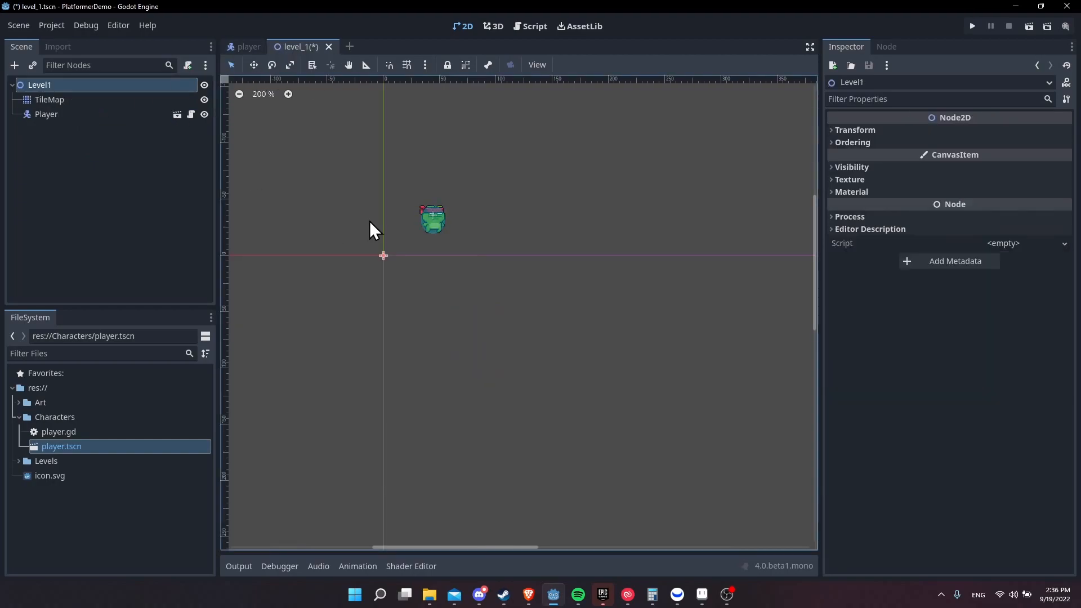
# Step: Add Terrain (16x16).png from the Terrain folder as an atlas in the TileMap's TileSet, with tiles created automatically
pyautogui.scroll(2, 468, 348)
pyautogui.click(72, 102)
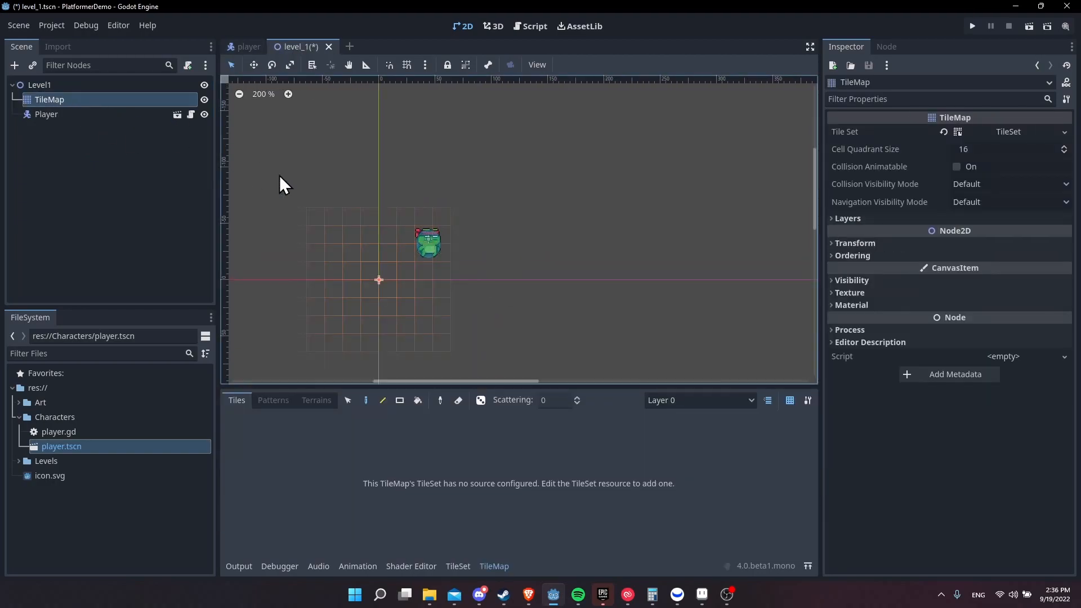
pyautogui.click(1008, 131)
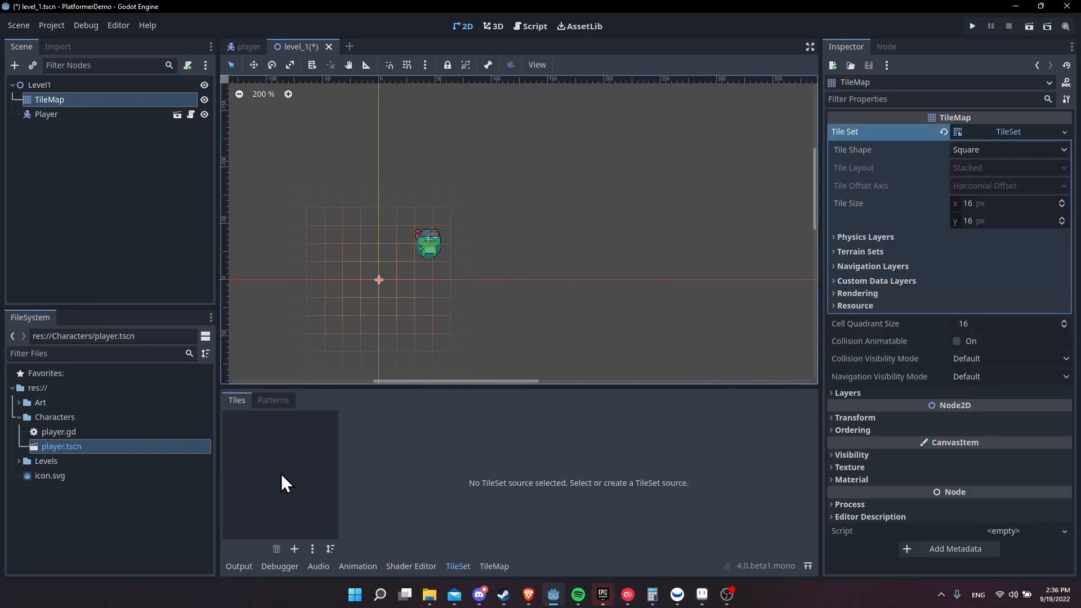
pyautogui.click(19, 402)
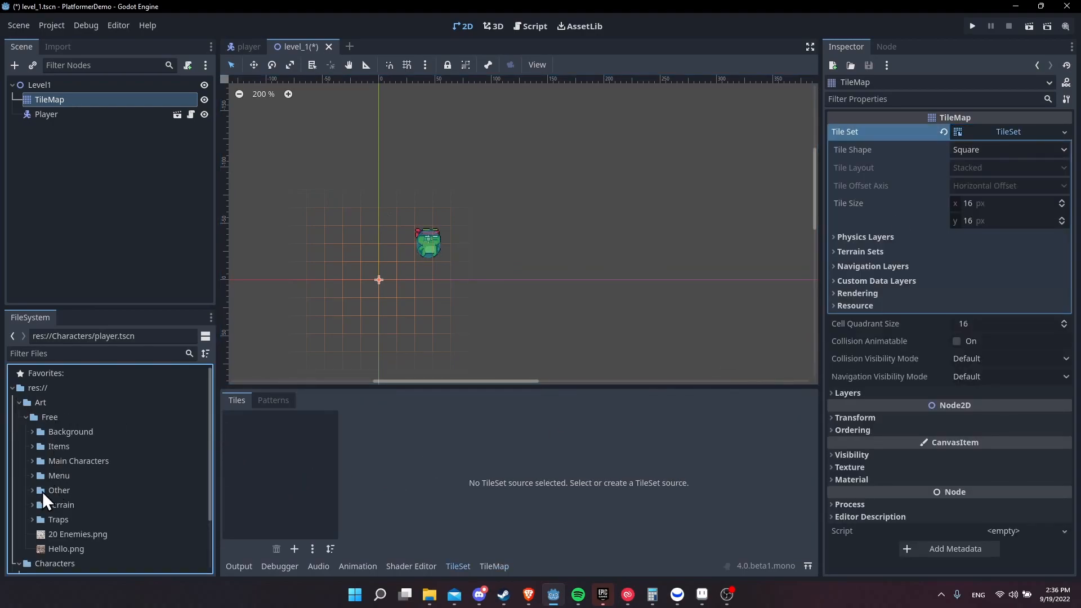
pyautogui.scroll(-1, 42, 492)
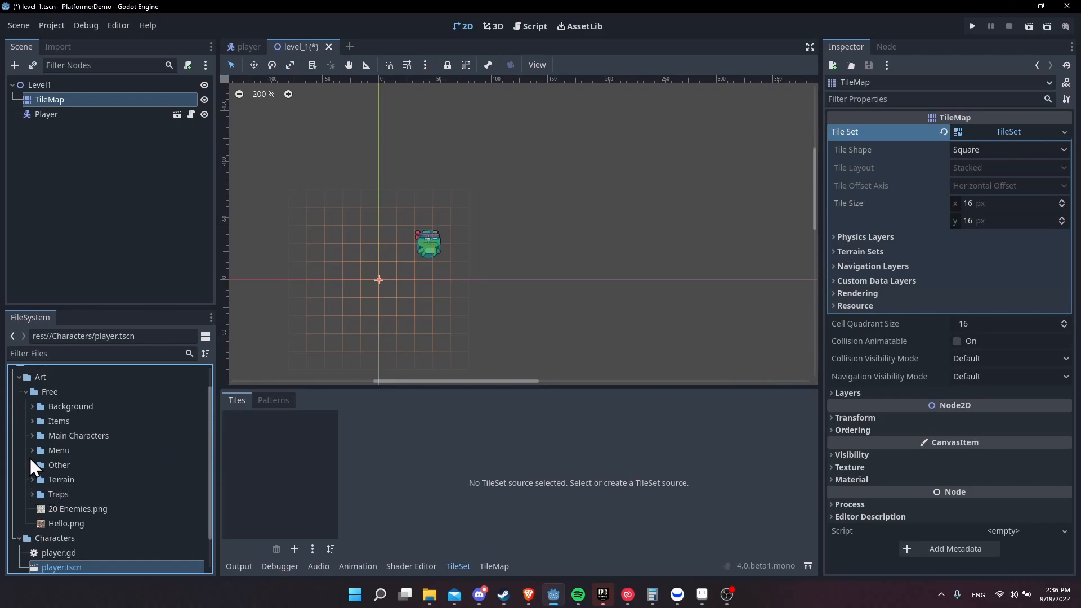
pyautogui.click(32, 406)
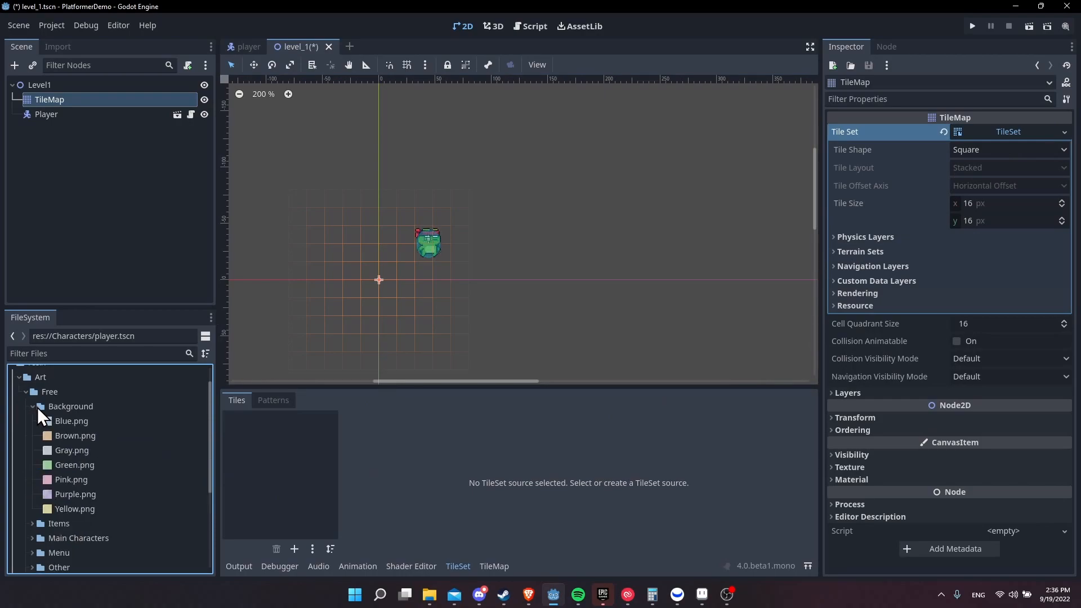
pyautogui.click(35, 407)
pyautogui.scroll(1, 60, 409)
pyautogui.click(32, 505)
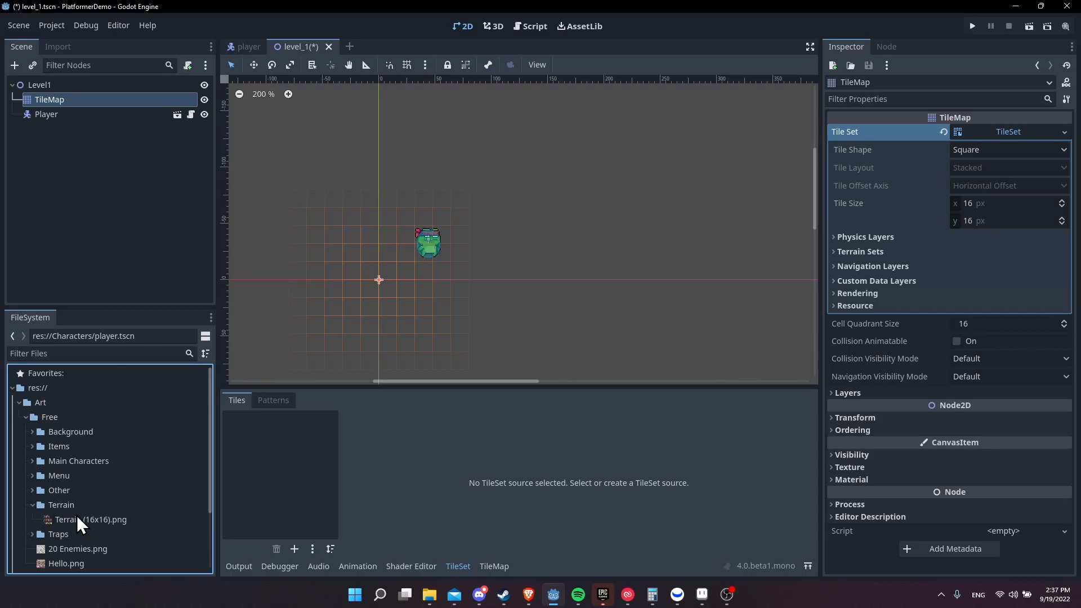
pyautogui.moveTo(79, 521); pyautogui.dragTo(304, 462)
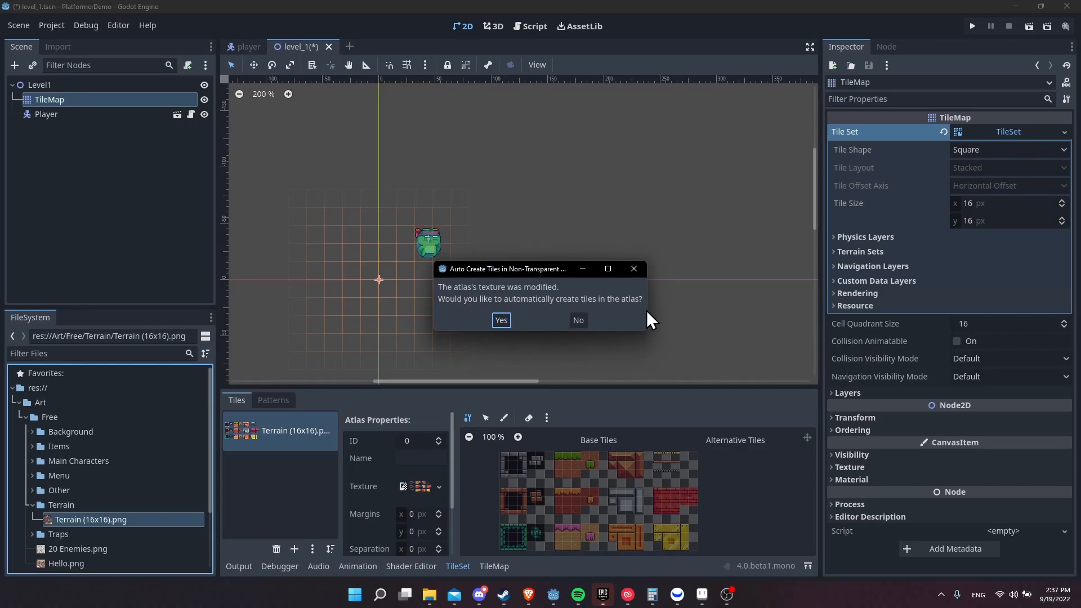
pyautogui.click(501, 320)
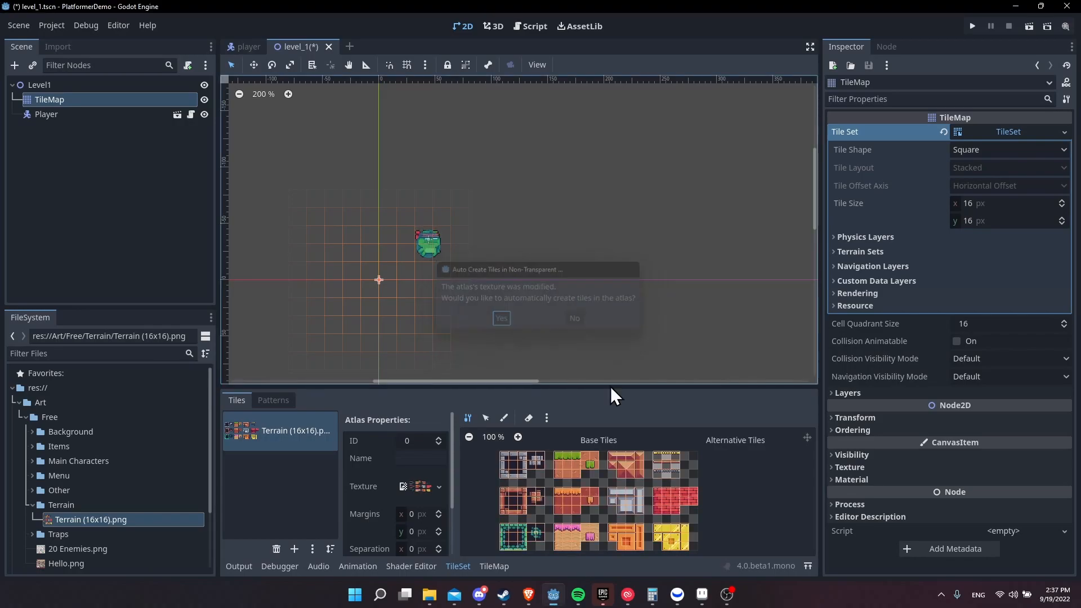
# Step: Enlarge the tile set editor and examine the base tiles of the terrain atlas
pyautogui.moveTo(605, 387); pyautogui.dragTo(620, 340)
pyautogui.scroll(2, 645, 450)
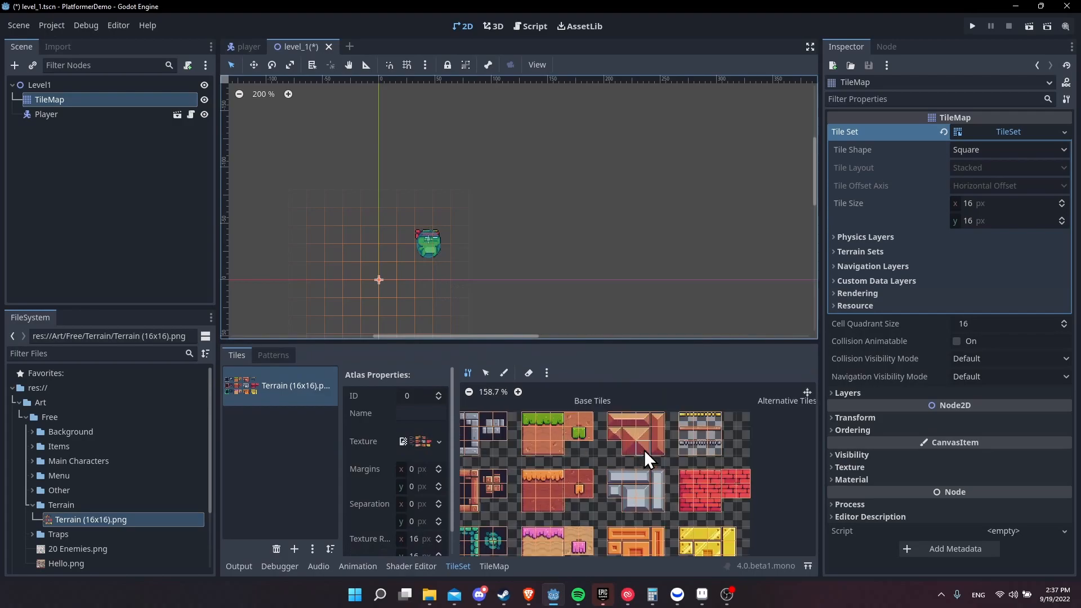
pyautogui.moveTo(670, 458); pyautogui.dragTo(634, 429, button='middle')
pyautogui.scroll(1, 627, 441)
pyautogui.scroll(-1, 621, 428)
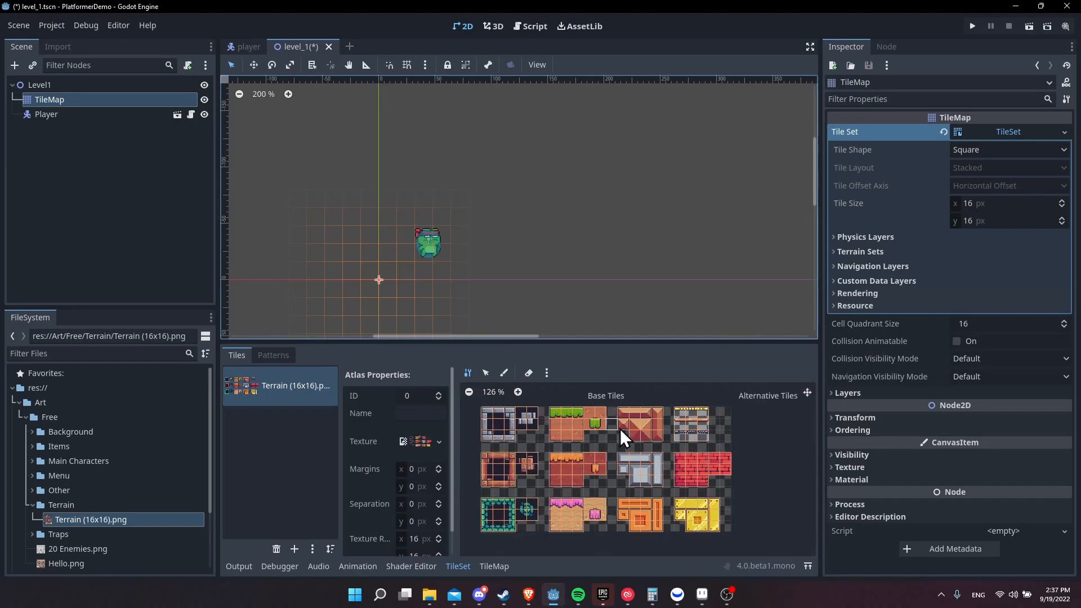
pyautogui.scroll(-1, 614, 395)
pyautogui.scroll(-1, 502, 316)
pyautogui.moveTo(501, 316); pyautogui.dragTo(398, 242, button='middle')
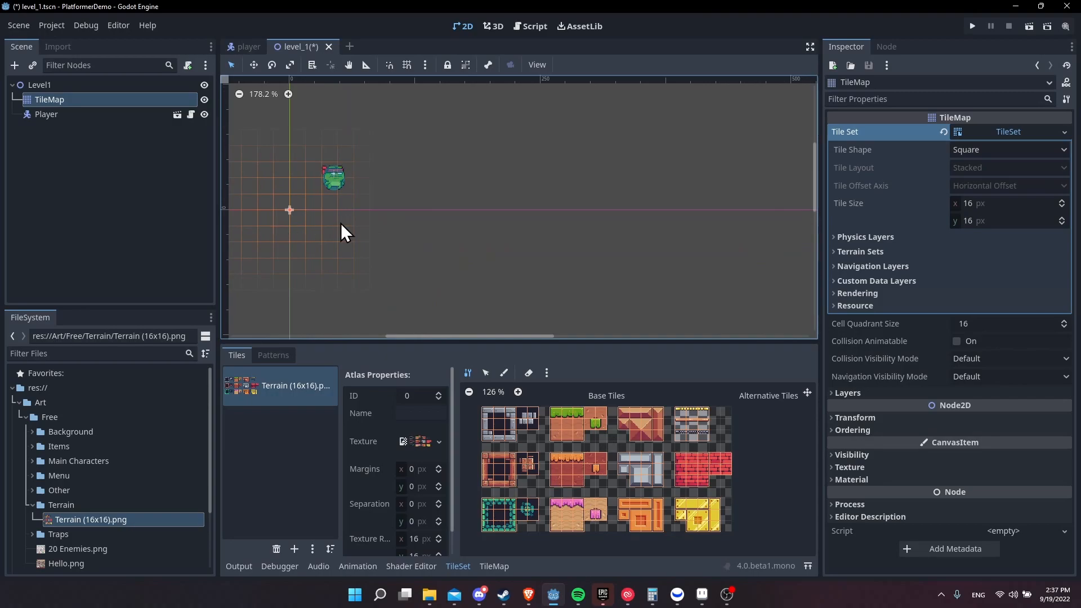
# Step: Paint the three green grass top tiles side by side on the TileMap, starting at the origin below the player
pyautogui.click(503, 565)
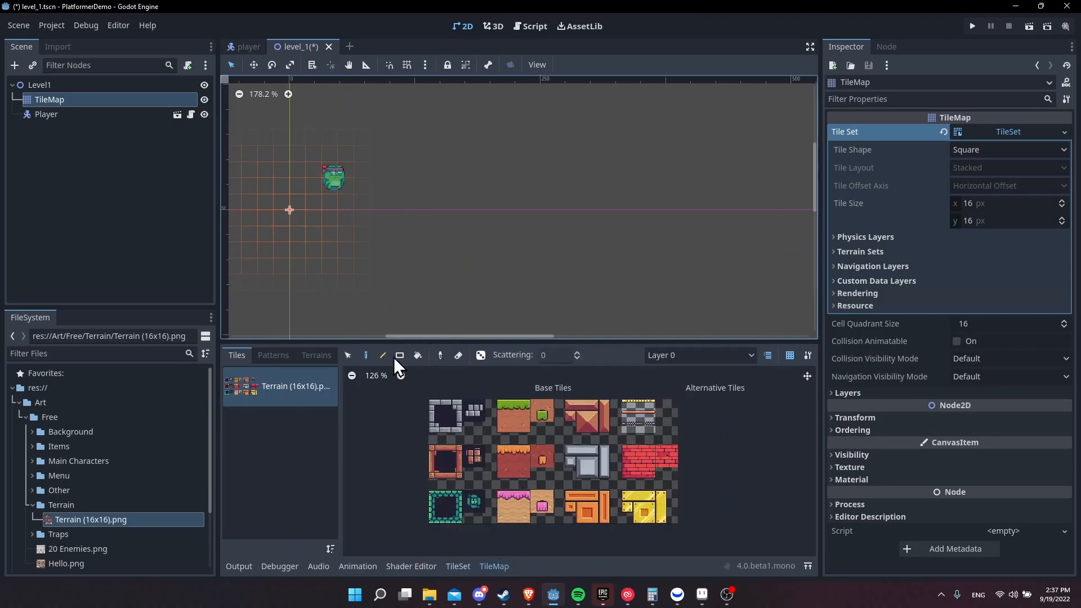
pyautogui.scroll(3, 518, 428)
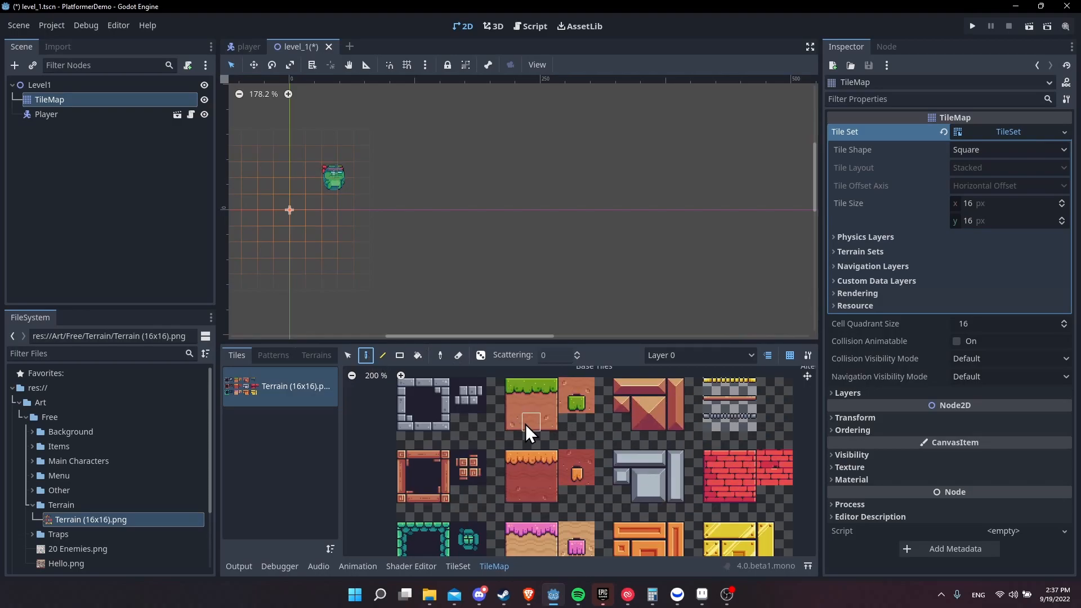
pyautogui.moveTo(605, 318); pyautogui.dragTo(640, 318, button='middle')
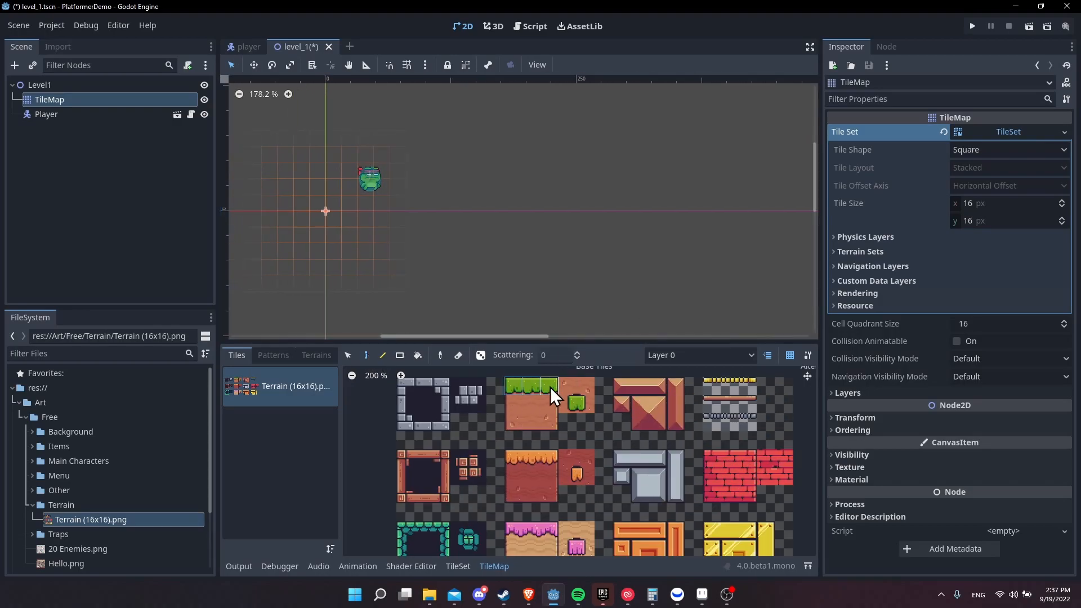
pyautogui.click(353, 222)
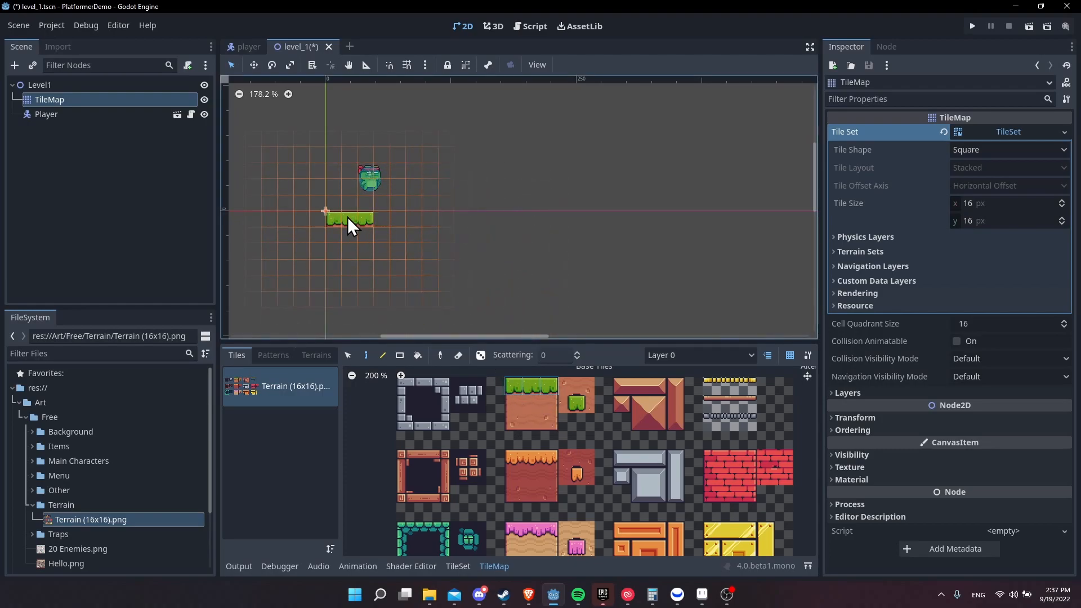
# Step: Extend the grass surface to the right with the middle grass tile until it is about 17 tiles long
pyautogui.moveTo(478, 279); pyautogui.dragTo(459, 299, button='middle')
pyautogui.scroll(2, 340, 257)
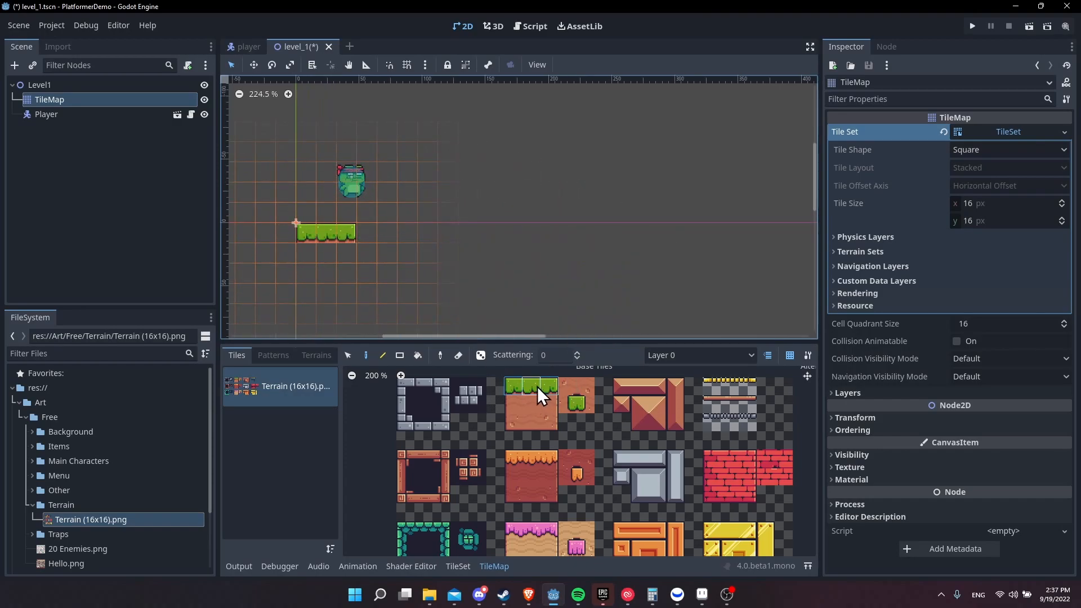
pyautogui.scroll(5, 365, 279)
pyautogui.moveTo(381, 260); pyautogui.dragTo(404, 262, button='middle')
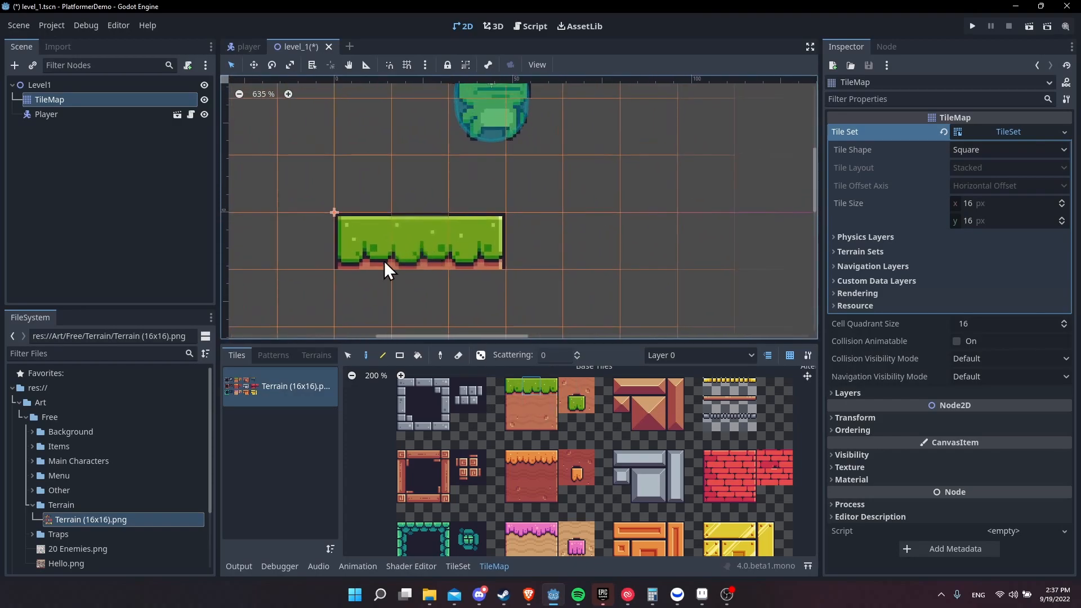
pyautogui.scroll(-5, 530, 279)
pyautogui.moveTo(530, 282); pyautogui.dragTo(342, 278, button='middle')
pyautogui.scroll(-2, 314, 261)
pyautogui.moveTo(322, 259); pyautogui.dragTo(682, 257)
pyautogui.moveTo(682, 256); pyautogui.dragTo(725, 256, button='middle')
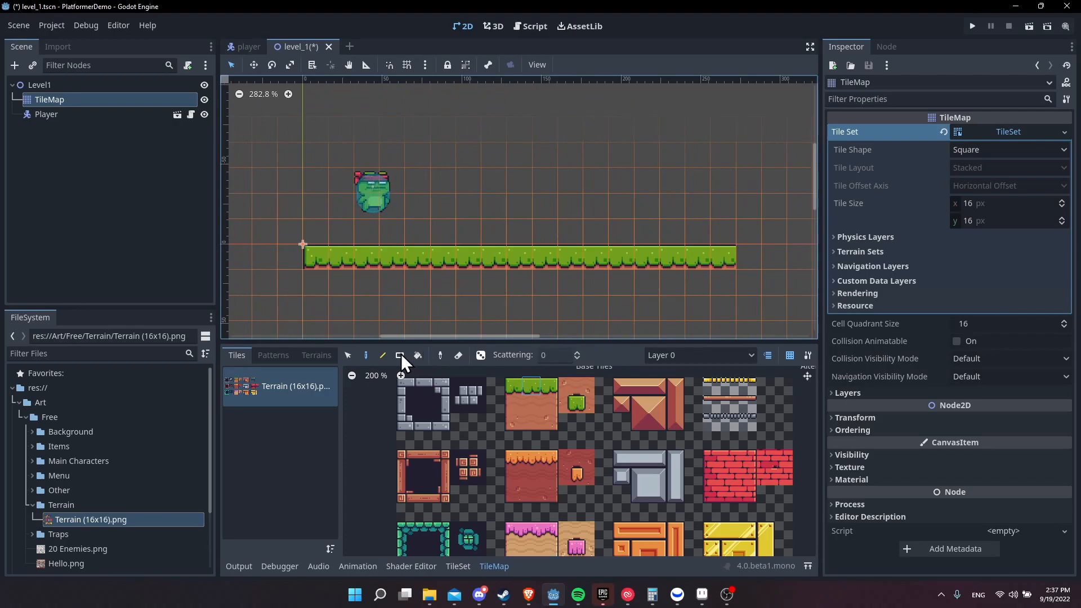
# Step: Draw a line of about 15 centre dirt tiles beneath the grass and fill its left end with the left-edge dirt tile
pyautogui.click(383, 355)
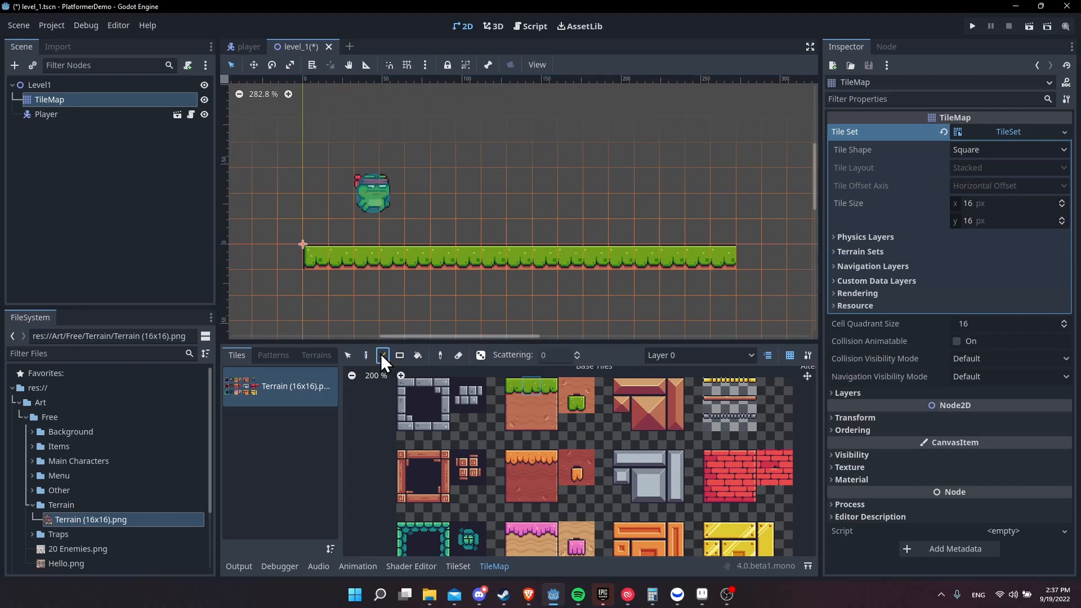
pyautogui.click(534, 404)
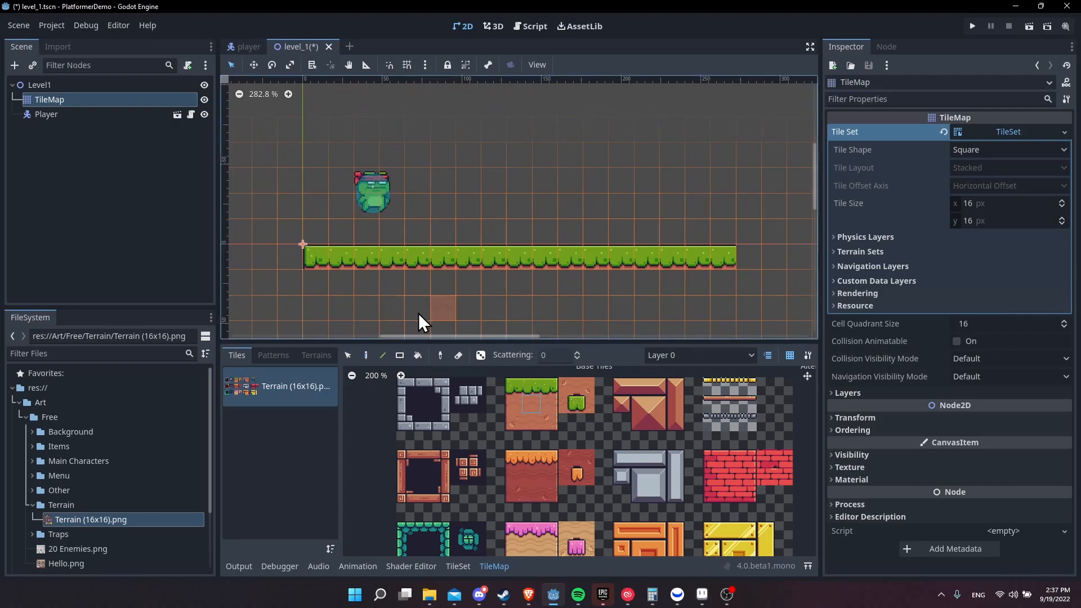
pyautogui.moveTo(347, 285); pyautogui.dragTo(698, 283)
pyautogui.moveTo(554, 308); pyautogui.dragTo(586, 261, button='middle')
pyautogui.scroll(-1, 749, 258)
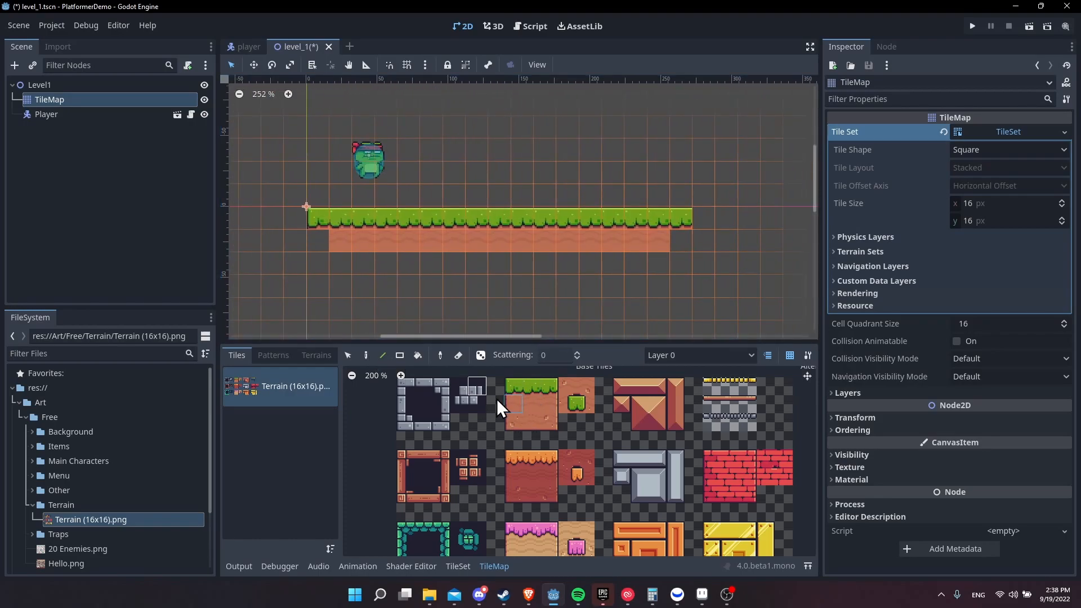
pyautogui.click(366, 356)
pyautogui.click(318, 234)
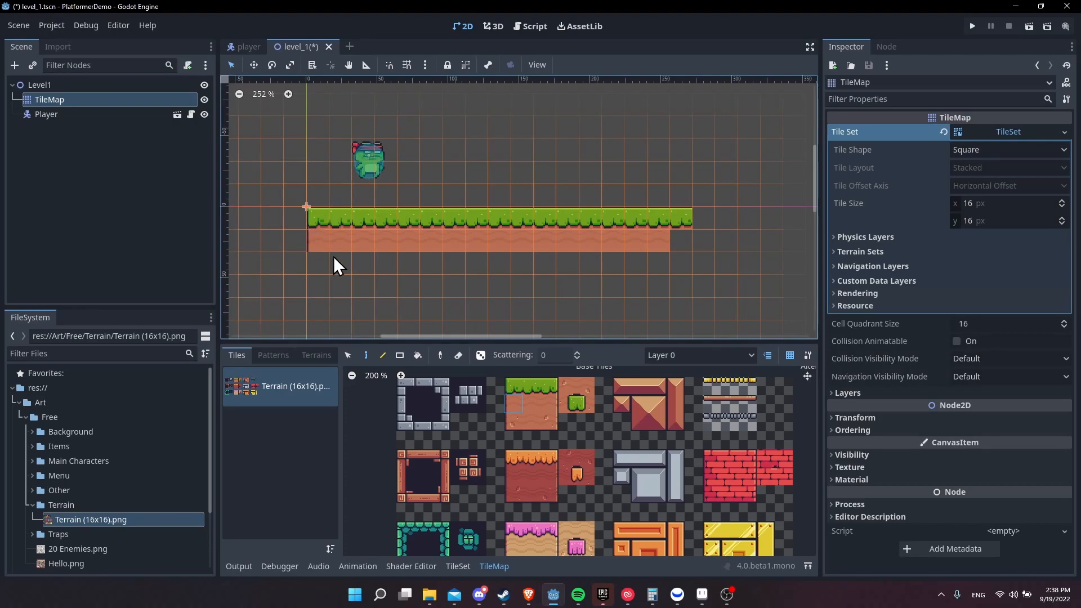
# Step: Start the ground's bottom row with the bottom-left corner tile and continue it with a line of about 15 bottom-centre dirt tiles
pyautogui.click(513, 421)
pyautogui.click(319, 264)
pyautogui.click(363, 286)
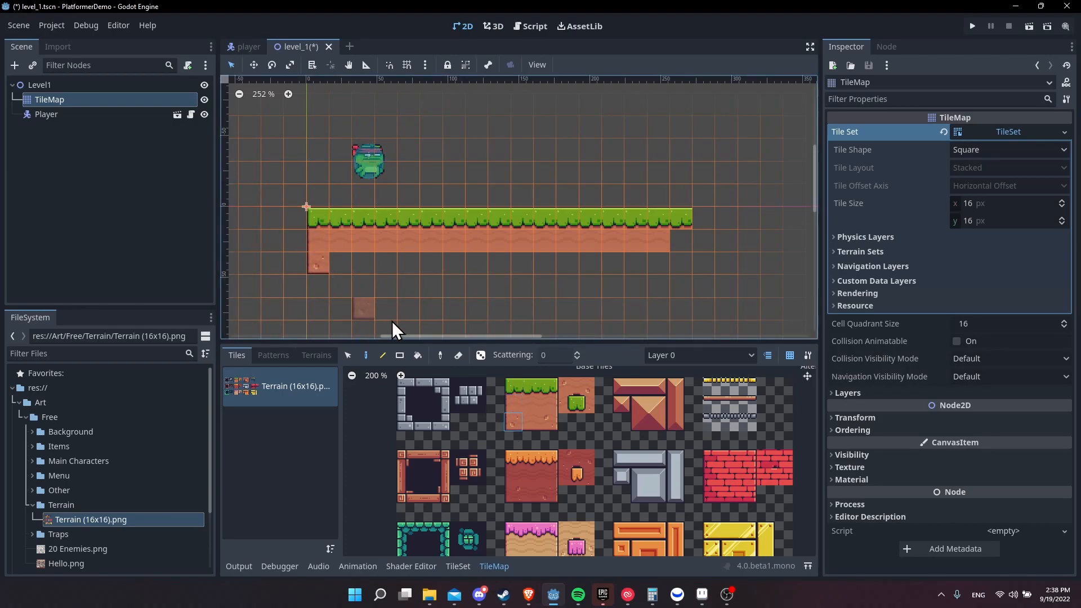
pyautogui.click(531, 427)
pyautogui.moveTo(339, 267); pyautogui.dragTo(663, 269)
# Step: Finish the right end of the ground with the right-edge dirt and bottom-right corner tiles, topped by the top-right grass tile
pyautogui.moveTo(550, 418); pyautogui.dragTo(549, 404)
pyautogui.click(691, 258)
pyautogui.moveTo(691, 258); pyautogui.dragTo(654, 270, button='middle')
pyautogui.click(549, 387)
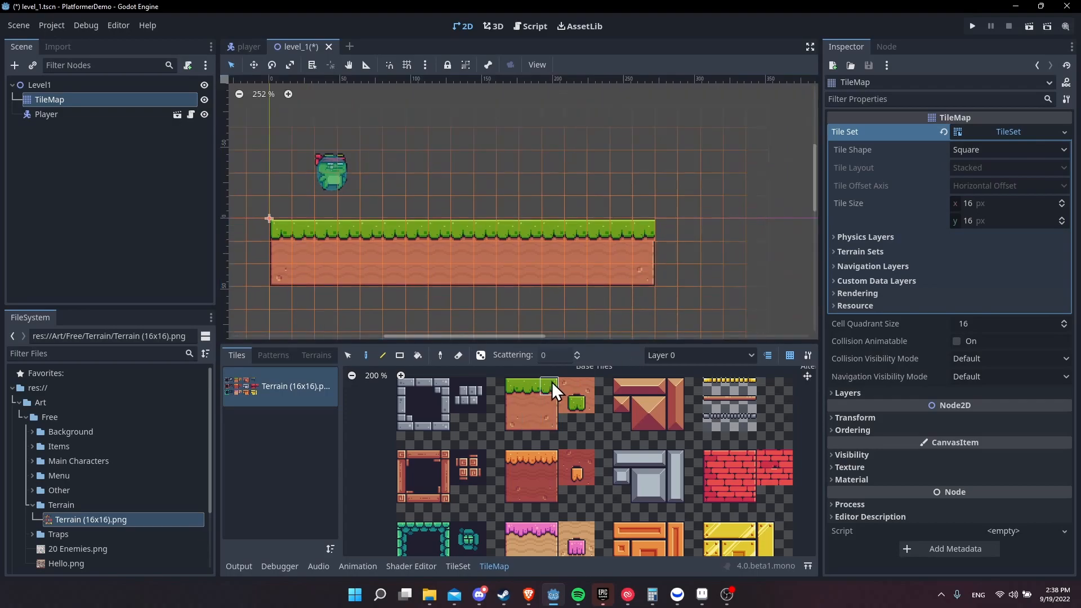
pyautogui.scroll(5, 643, 234)
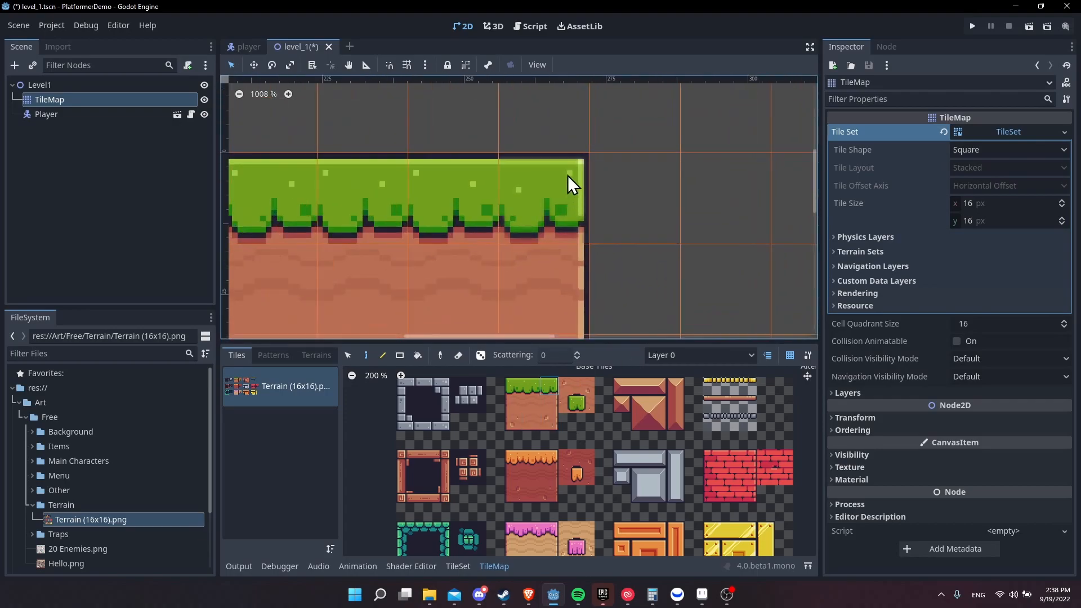
pyautogui.scroll(-5, 583, 222)
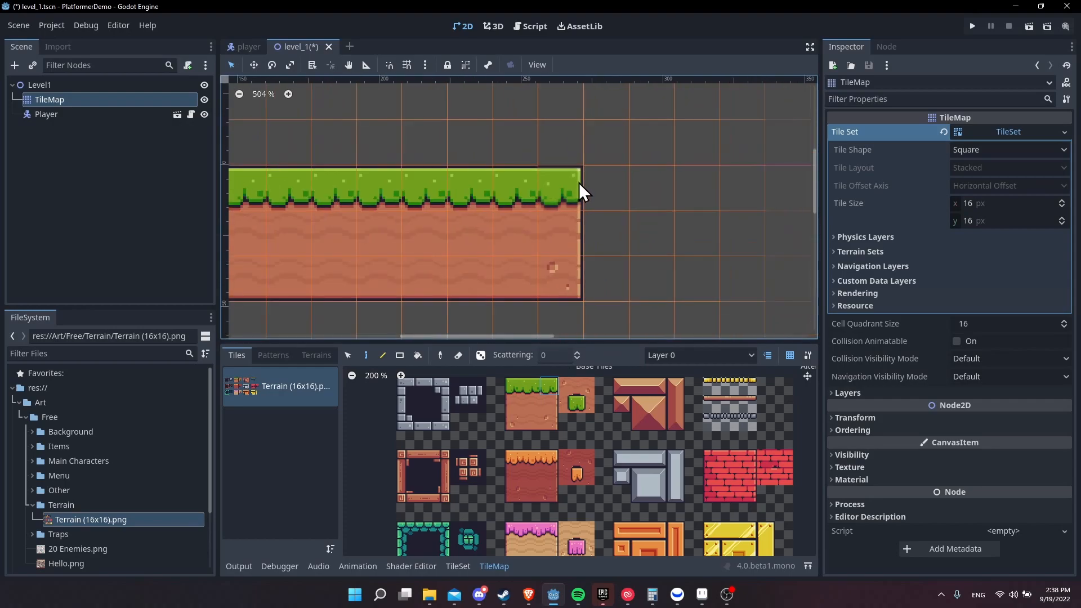
pyautogui.moveTo(548, 241); pyautogui.dragTo(619, 290, button='middle')
# Step: Run the project to check which scene it starts with, and stop it again
pyautogui.press('F5')
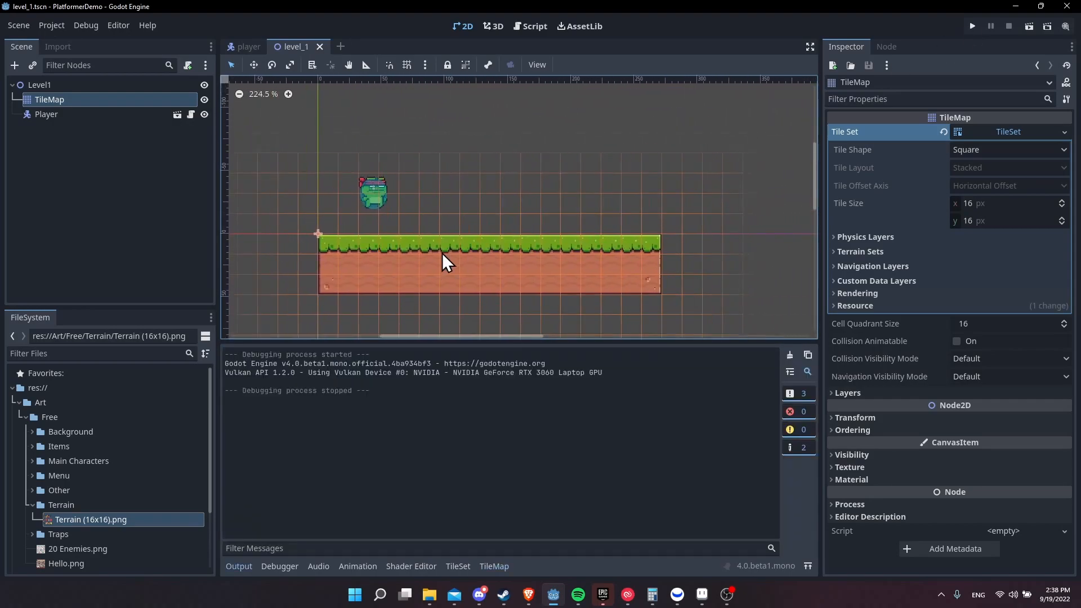
pyautogui.click(972, 26)
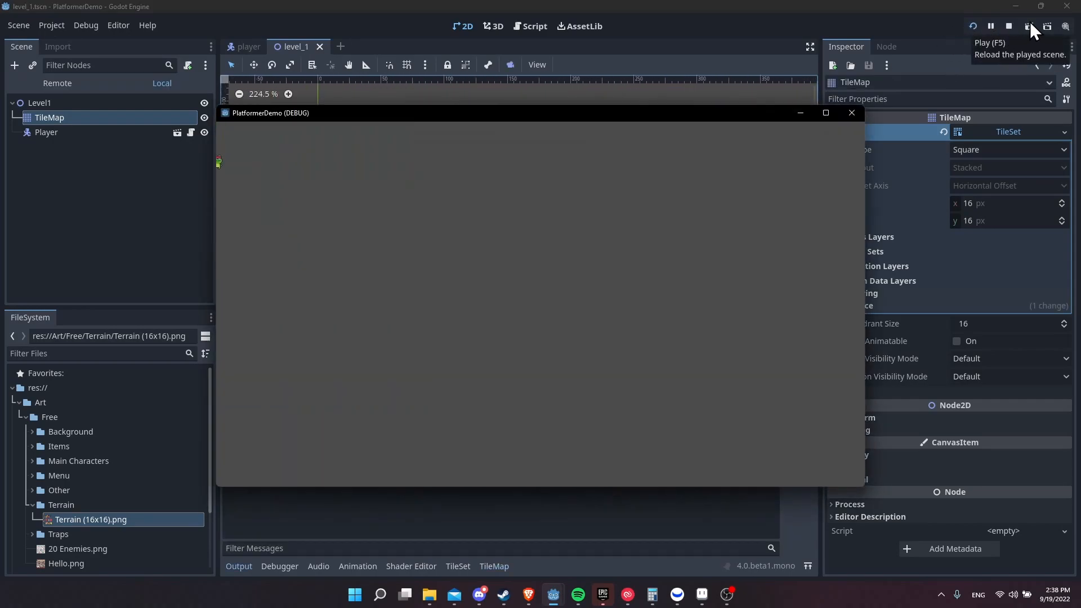
pyautogui.click(1010, 26)
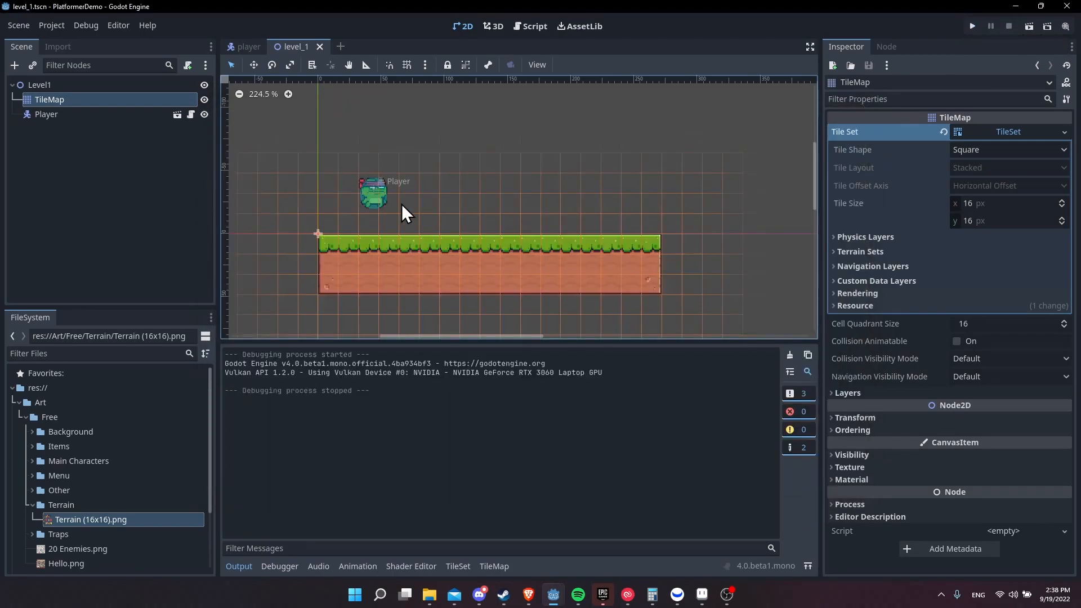
pyautogui.moveTo(471, 214)
pyautogui.mouseDown(button='middle')
pyautogui.moveTo(461, 208)
pyautogui.moveTo(477, 205)
pyautogui.mouseUp(button='middle')
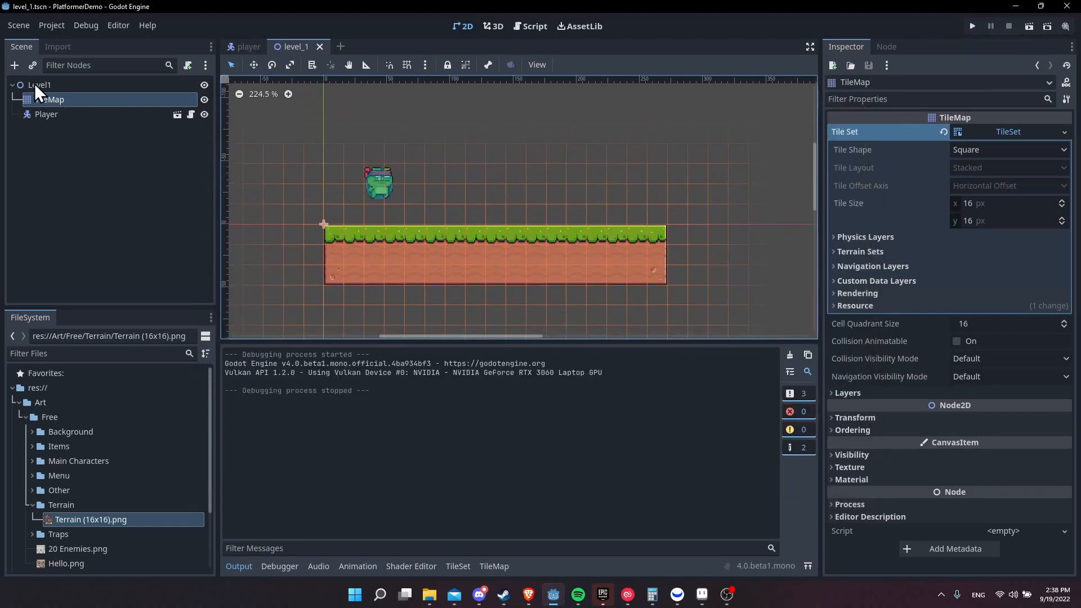
# Step: Set the main scene in the project's Run settings to level_1.tscn from the Levels folder
pyautogui.click(53, 25)
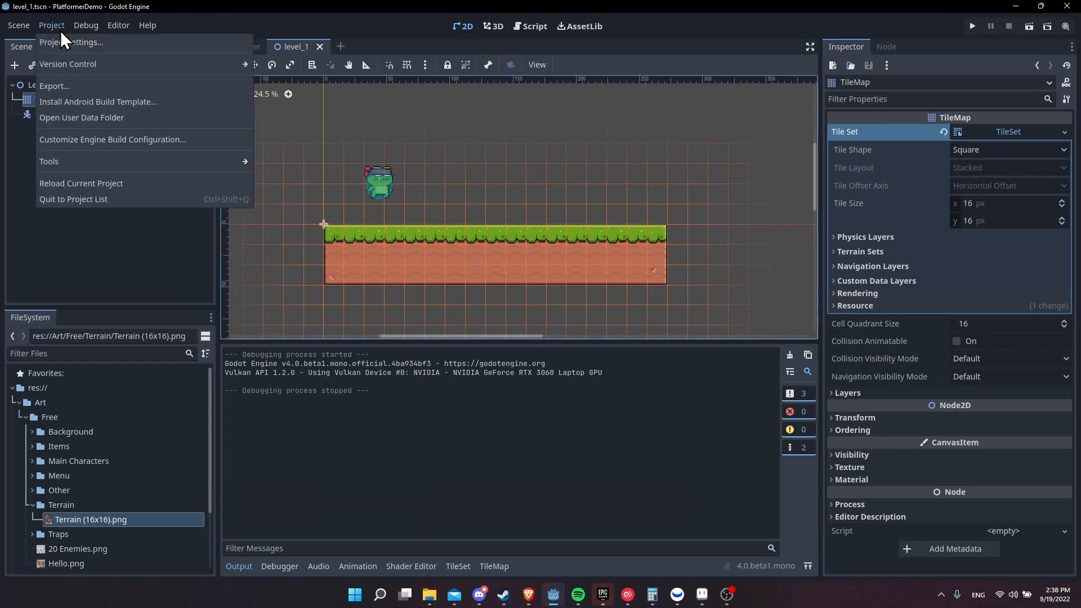
pyautogui.click(66, 47)
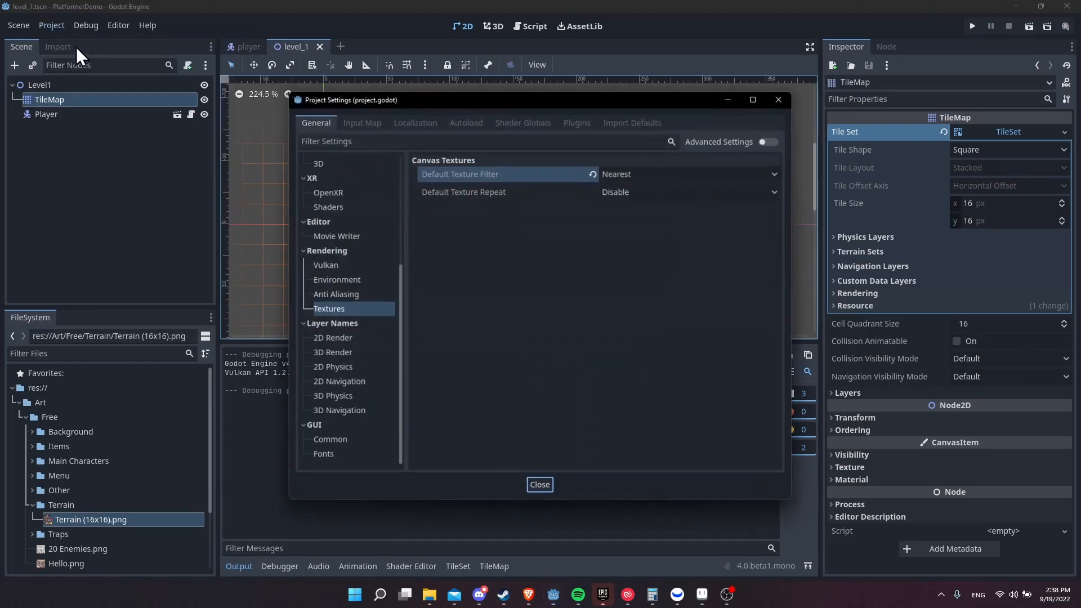
pyautogui.scroll(5, 369, 195)
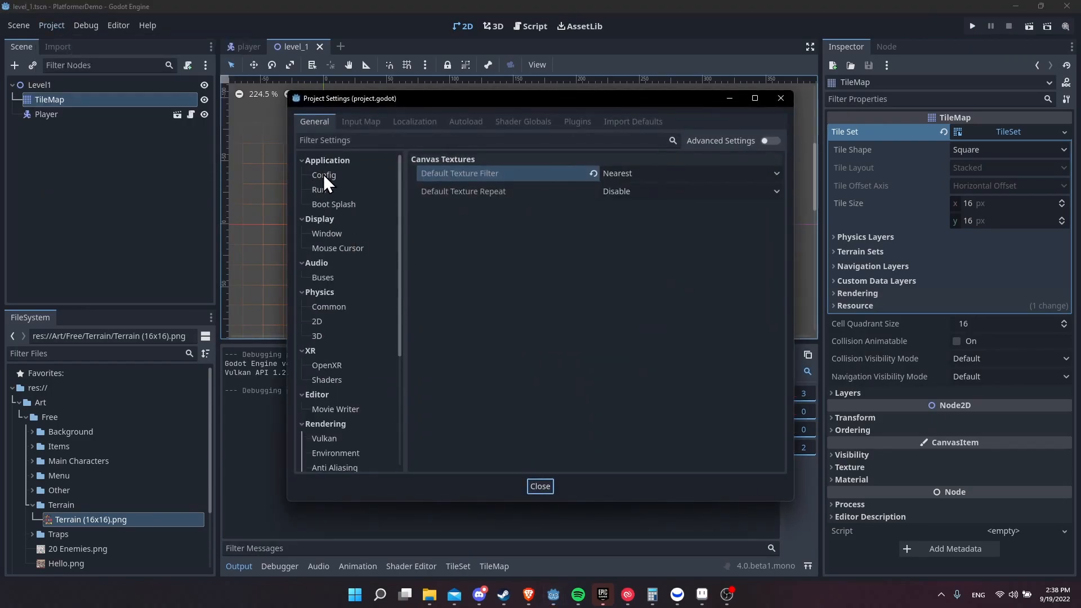
pyautogui.click(323, 189)
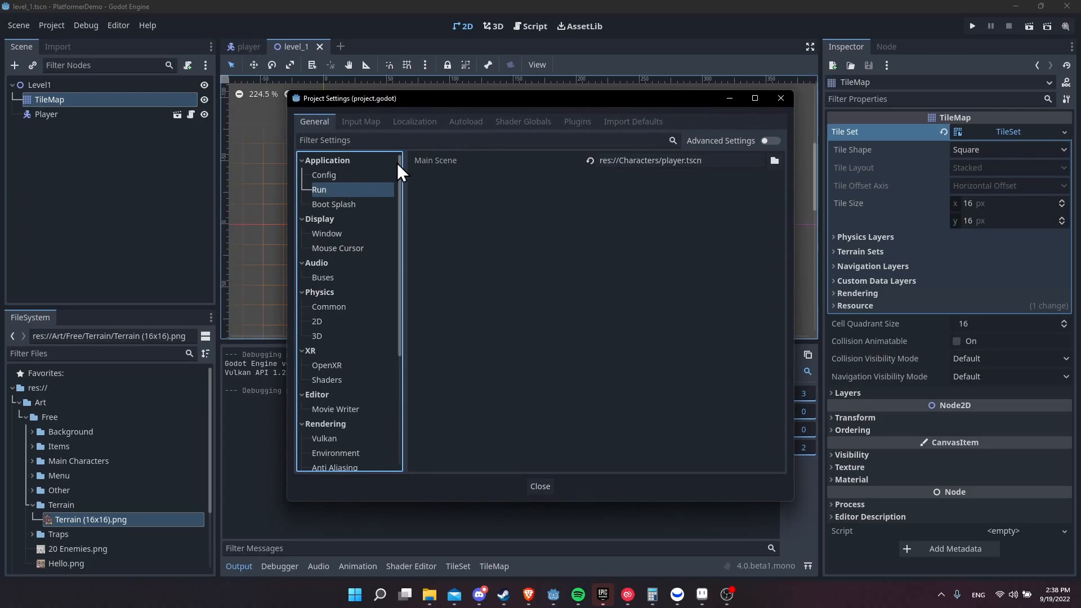
pyautogui.click(775, 161)
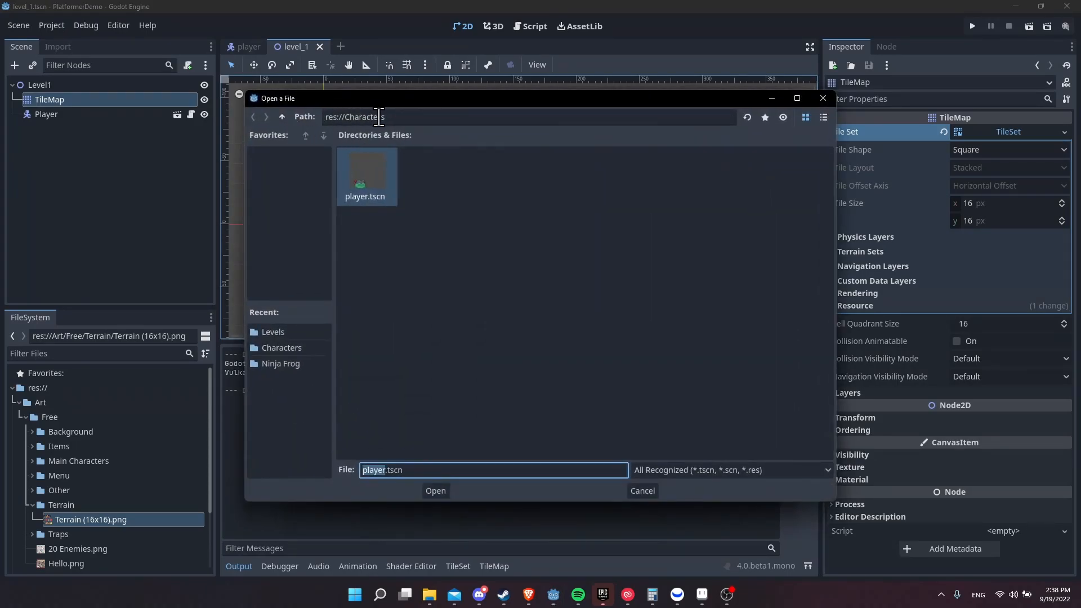
pyautogui.click(282, 116)
pyautogui.doubleClick(488, 174)
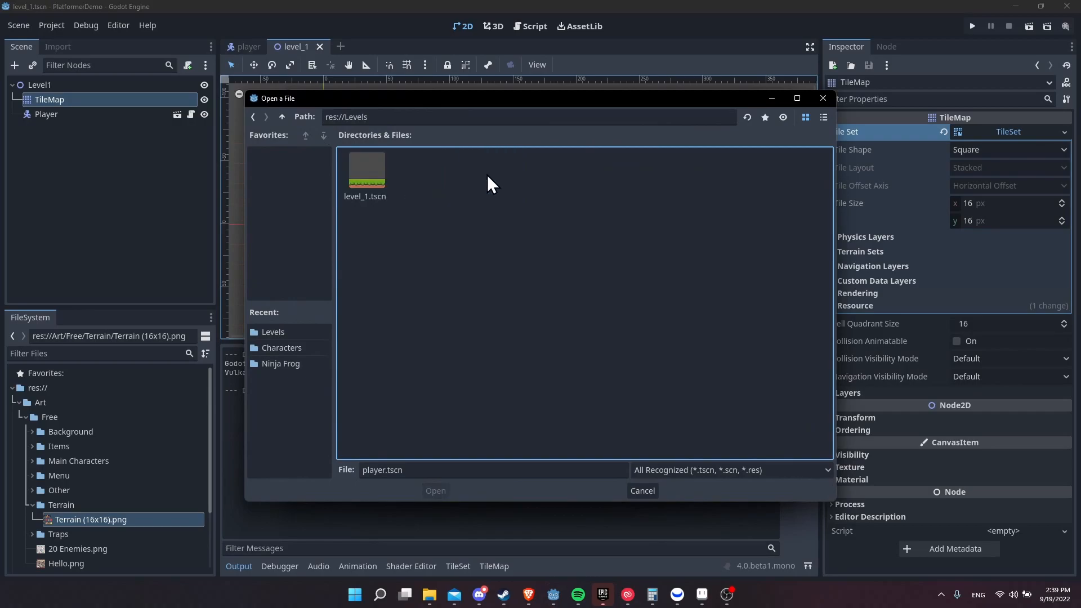
pyautogui.click(360, 171)
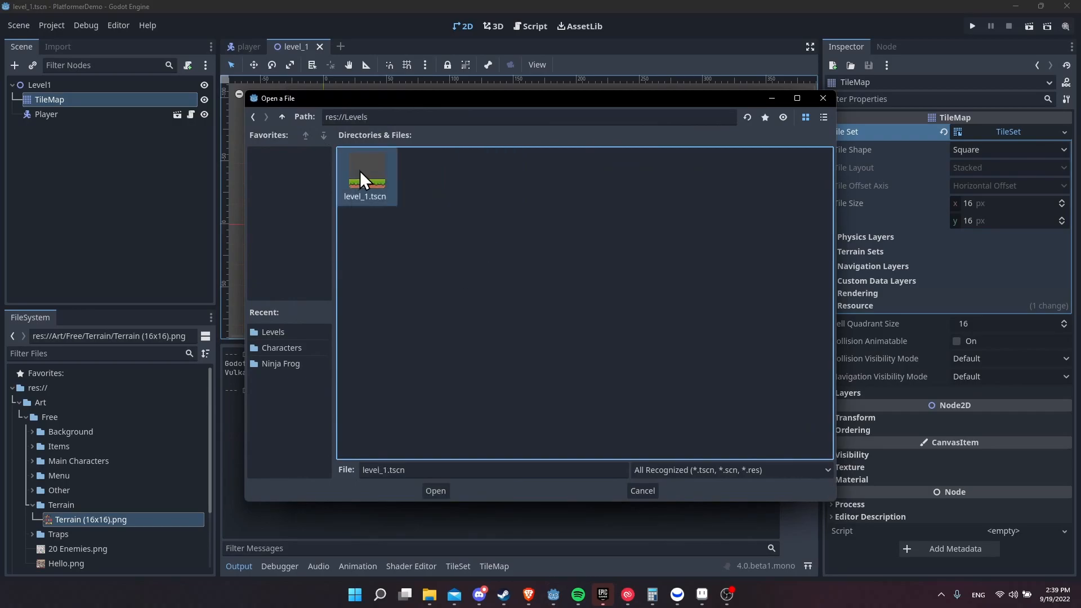
pyautogui.click(436, 491)
pyautogui.click(539, 486)
# Step: Run the project repeatedly to watch how the player interacts with the ground, stopping it after each run
pyautogui.click(976, 27)
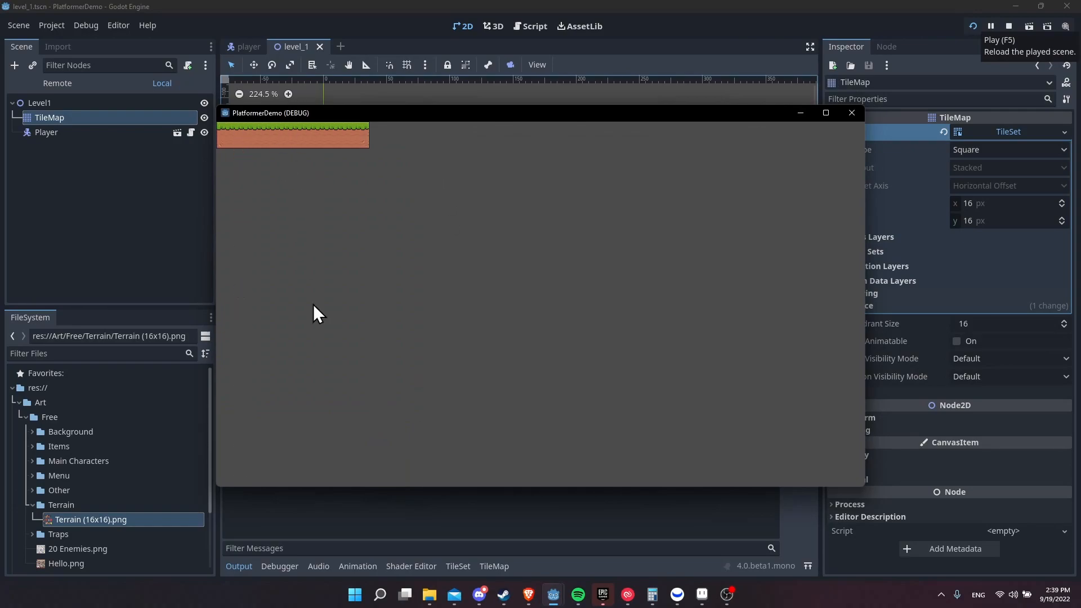
pyautogui.click(1010, 24)
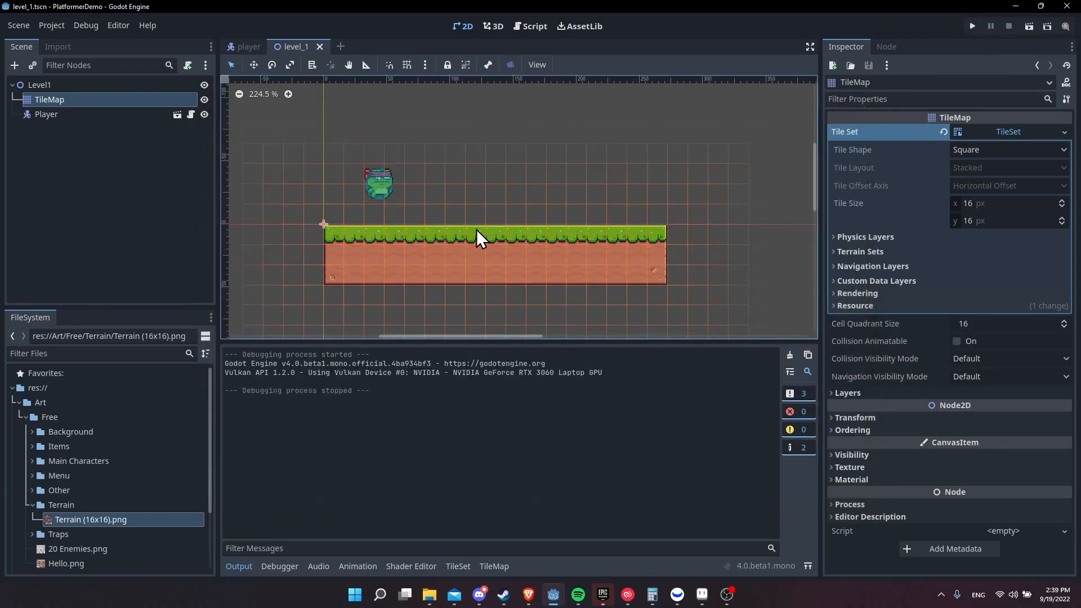
pyautogui.press('F5')
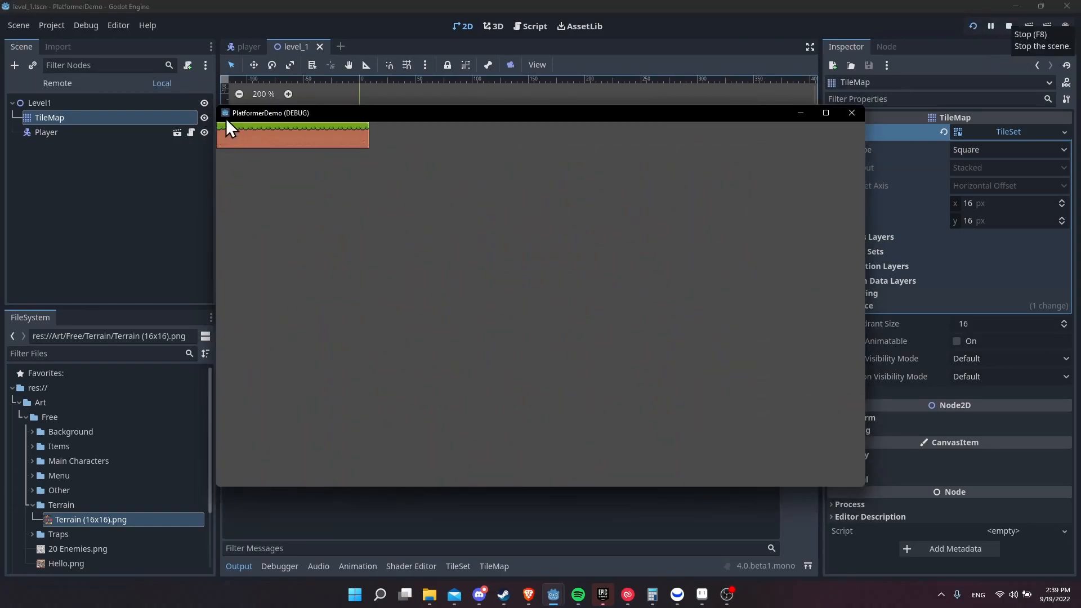
pyautogui.click(1009, 26)
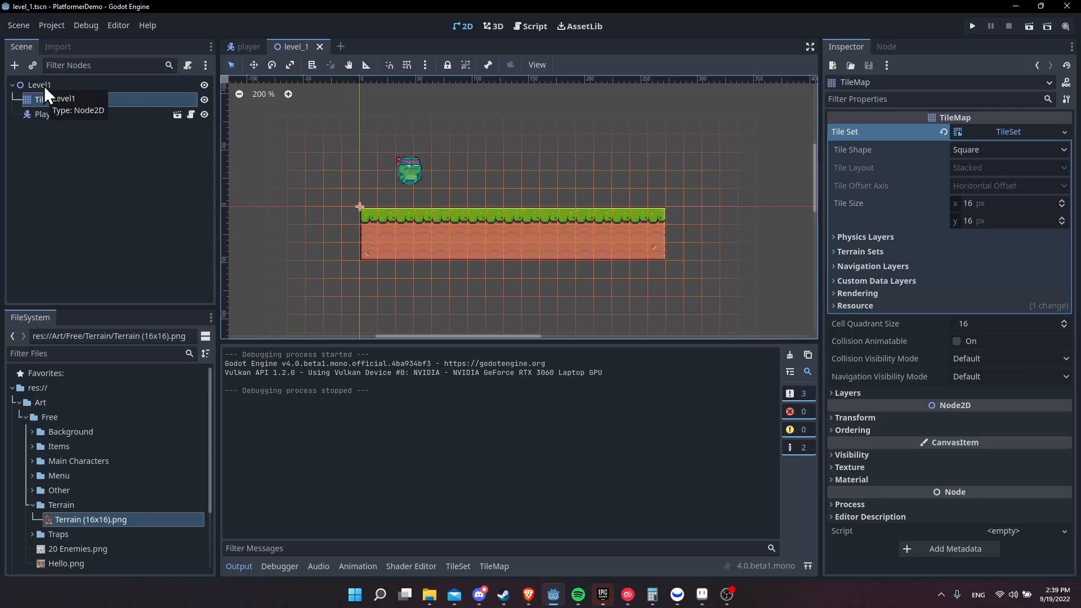
pyautogui.press('F5')
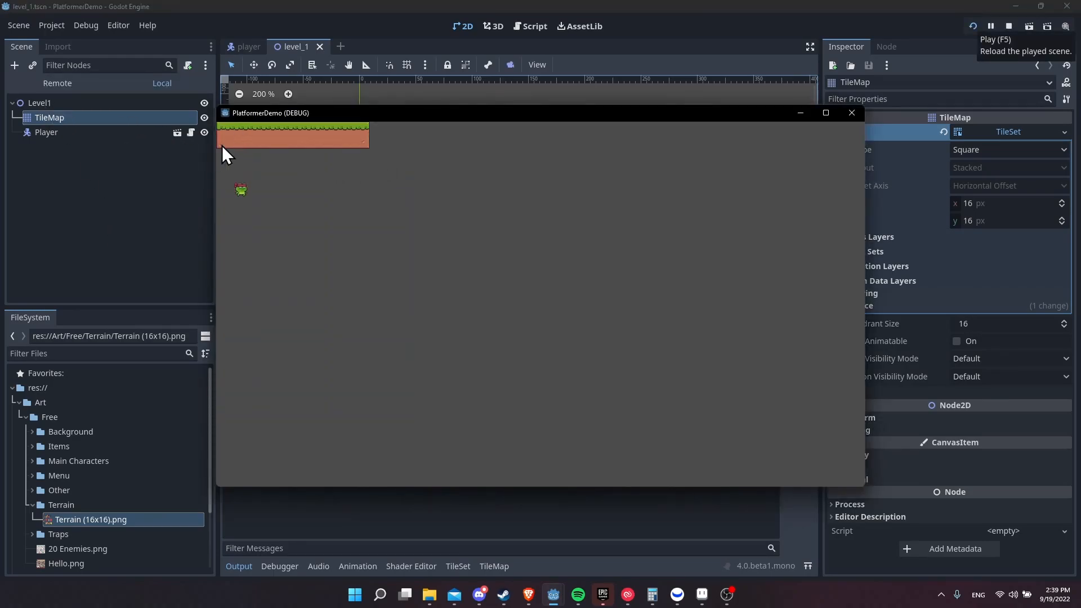
pyautogui.click(1009, 26)
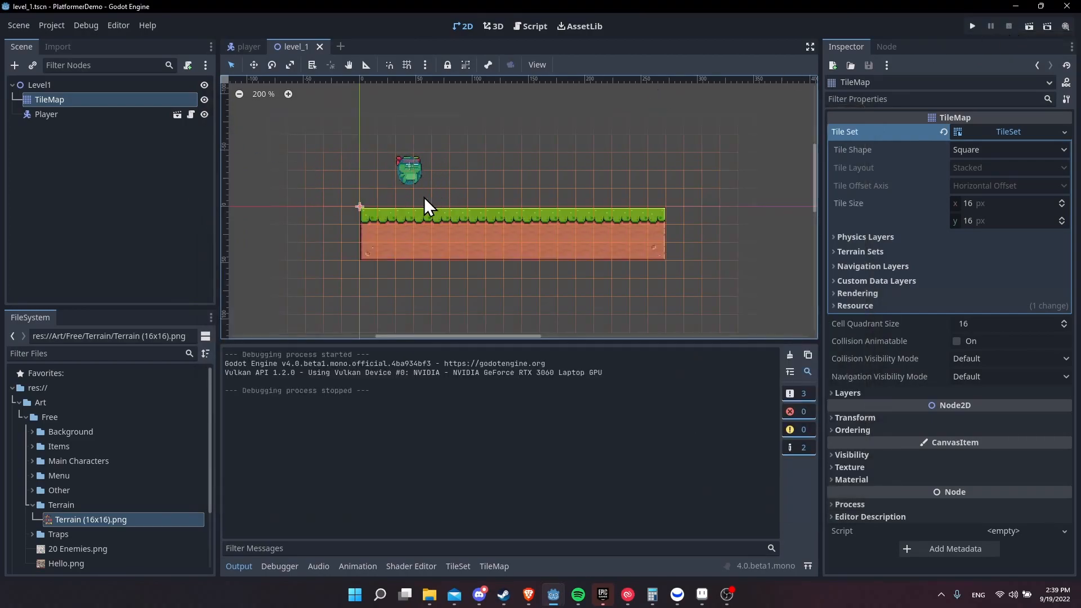
pyautogui.scroll(4, 463, 184)
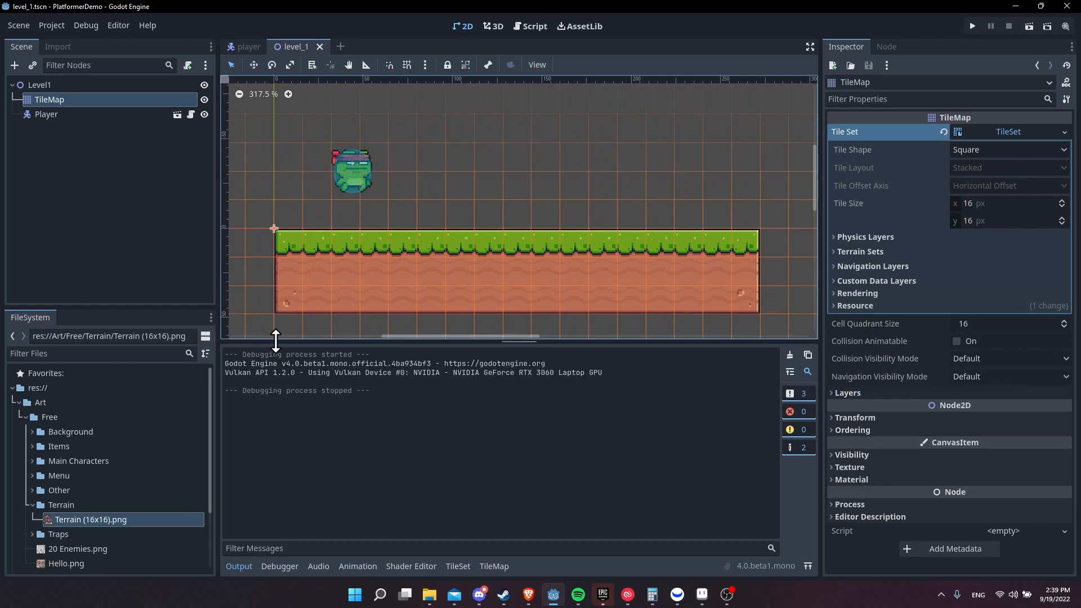
# Step: Bring up the tile set editor and add a physics layer to the TileMap's tile set
pyautogui.click(458, 566)
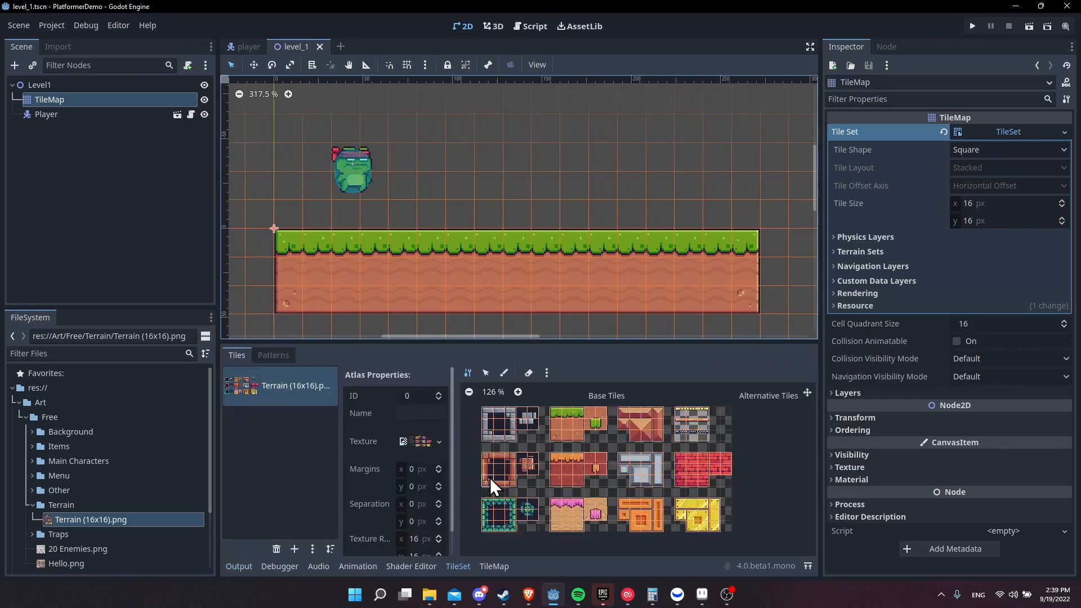
pyautogui.scroll(-1, 389, 501)
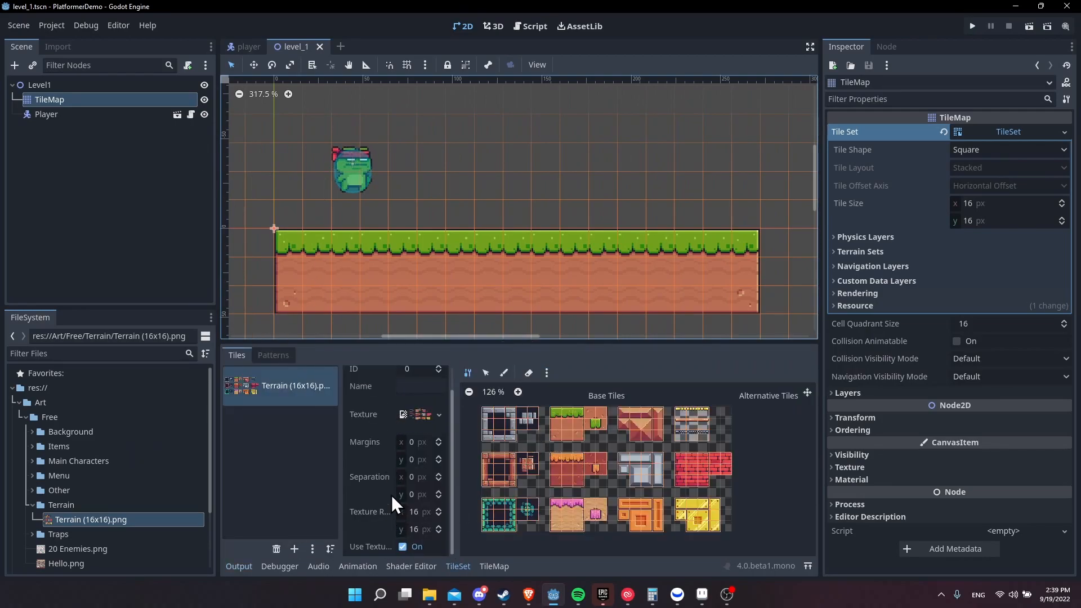
pyautogui.scroll(2, 588, 432)
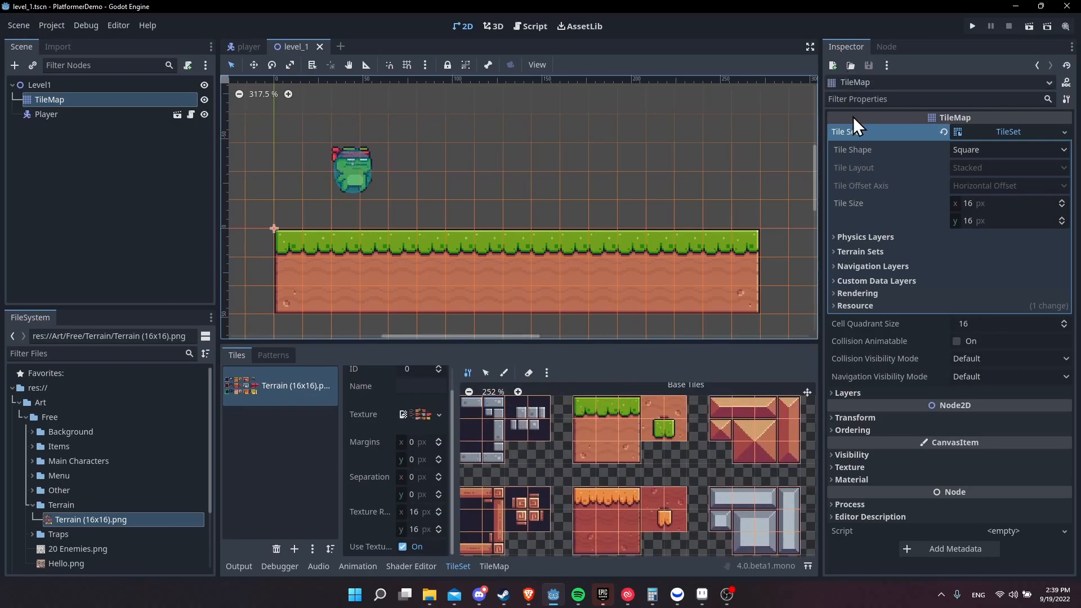
pyautogui.click(840, 235)
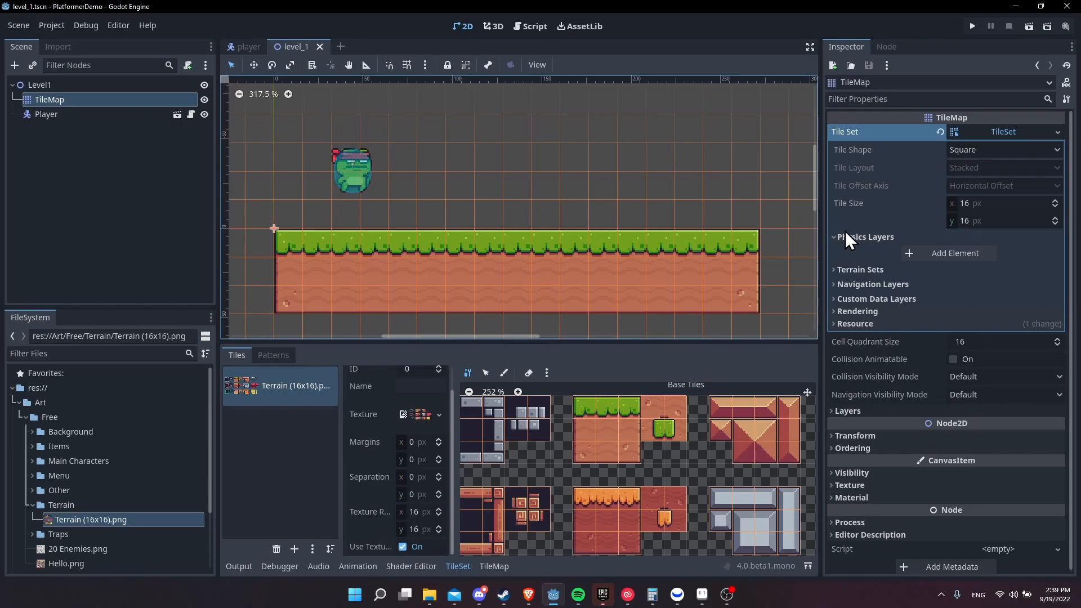
pyautogui.click(941, 256)
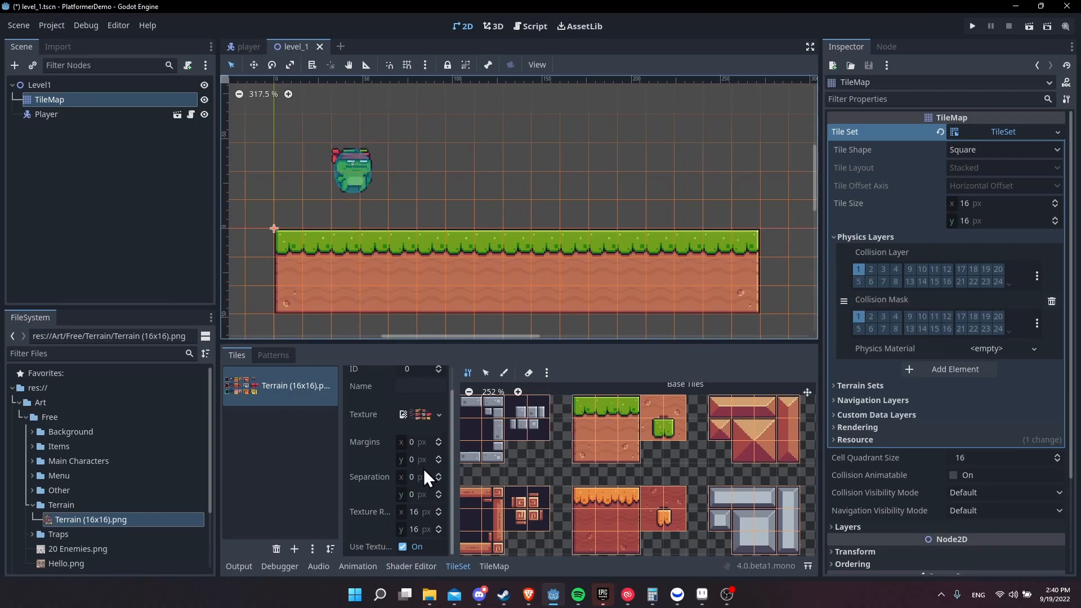
# Step: Select the top-left green grass tile in the terrain atlas and expand its Physics Layer 0 properties down to the polygon editor
pyautogui.scroll(2, 427, 468)
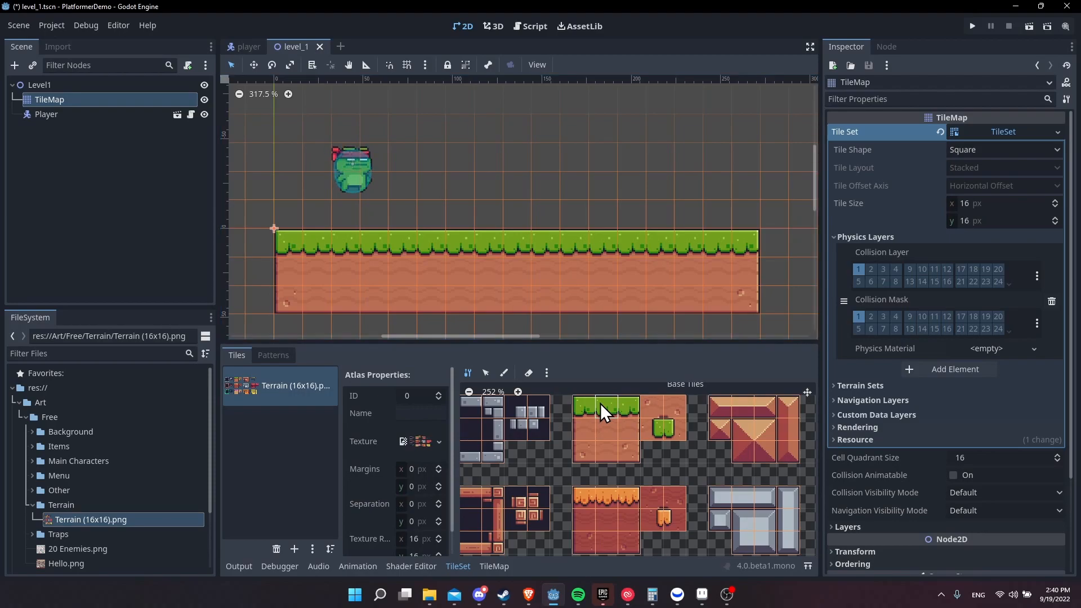
pyautogui.click(485, 372)
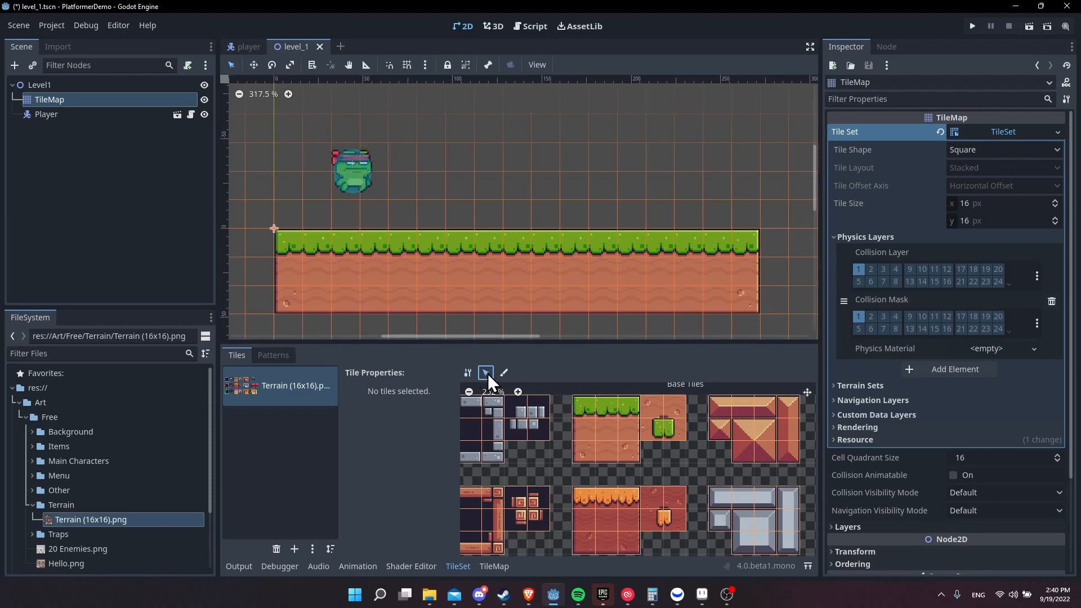
pyautogui.click(586, 400)
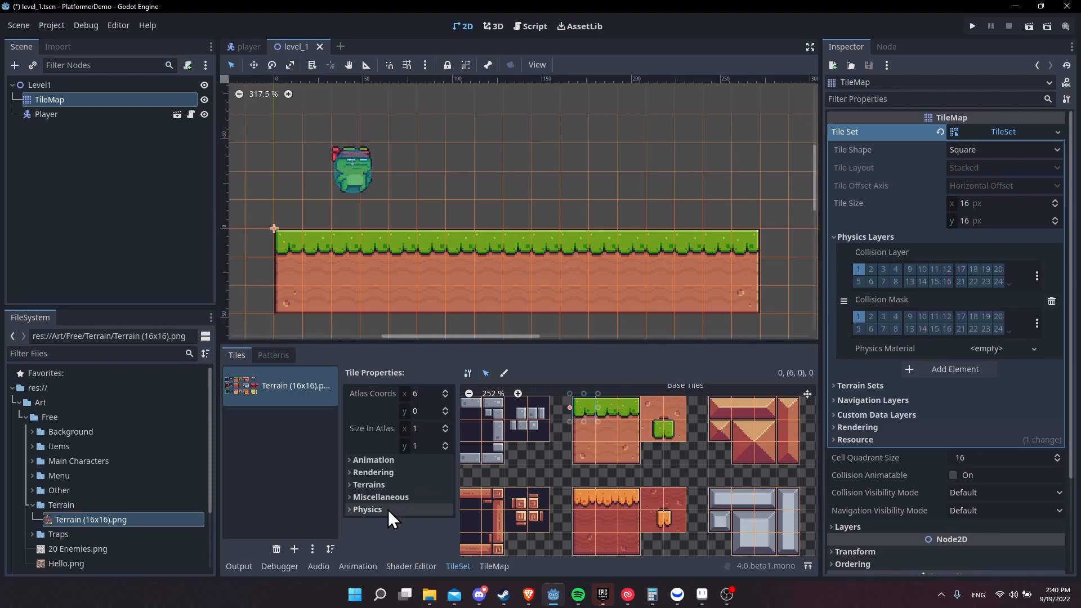
pyautogui.click(348, 508)
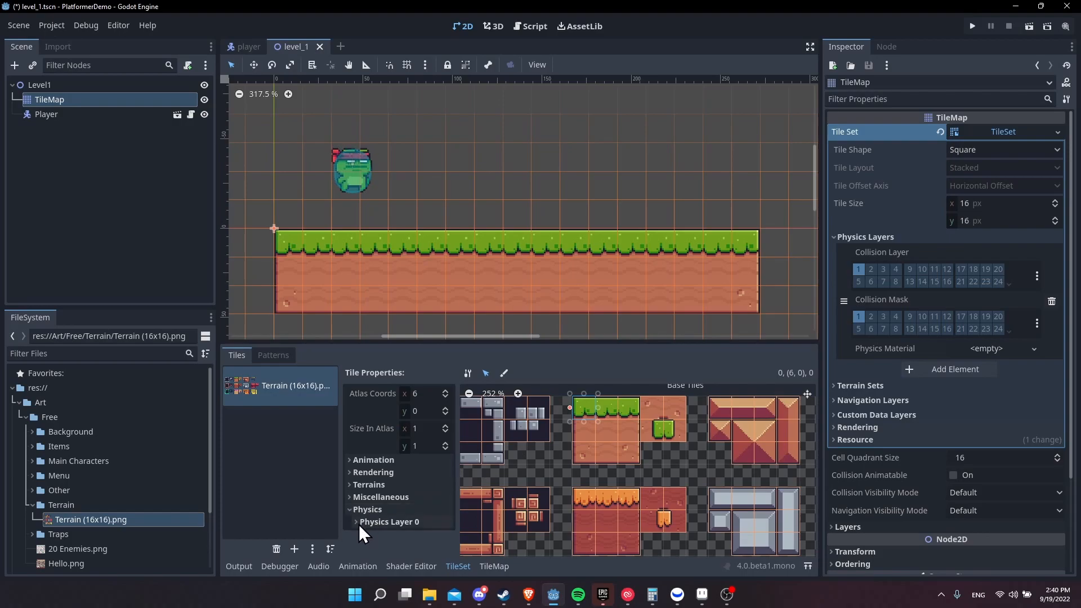
pyautogui.click(356, 523)
pyautogui.scroll(-3, 384, 518)
pyautogui.moveTo(433, 488); pyautogui.dragTo(433, 486, button='middle')
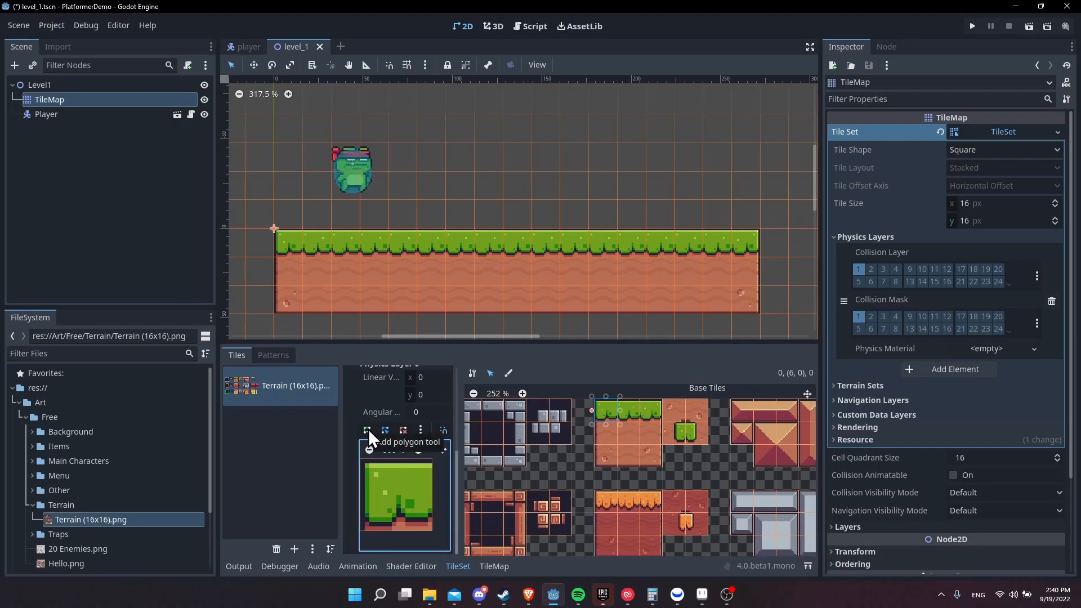
# Step: Draw a closed square collision polygon through the four corners of the top-left grass tile
pyautogui.click(367, 429)
pyautogui.click(360, 459)
pyautogui.click(432, 459)
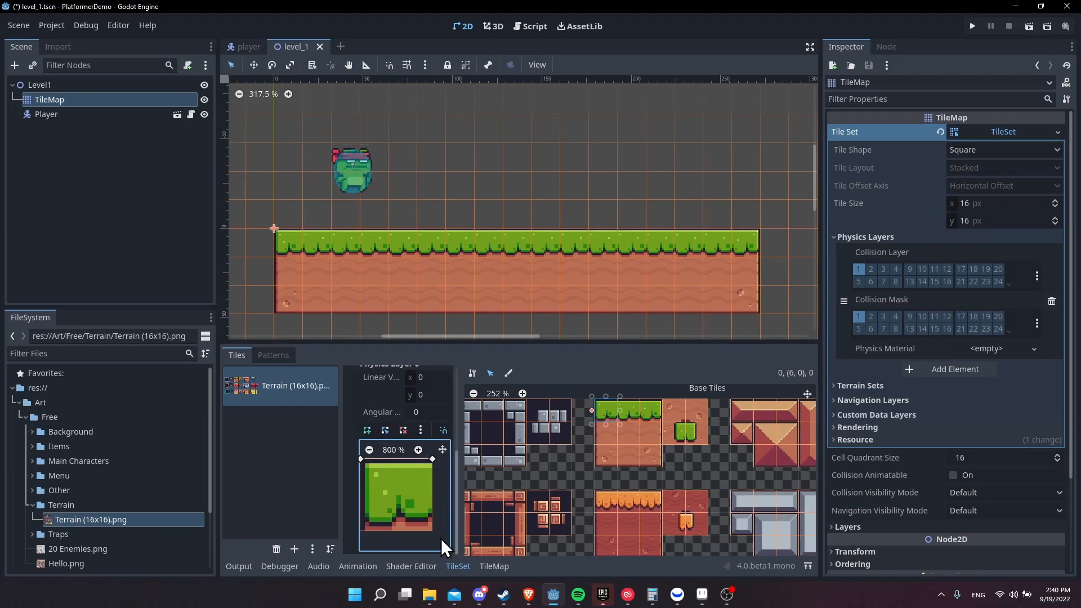
pyautogui.click(432, 531)
pyautogui.click(360, 530)
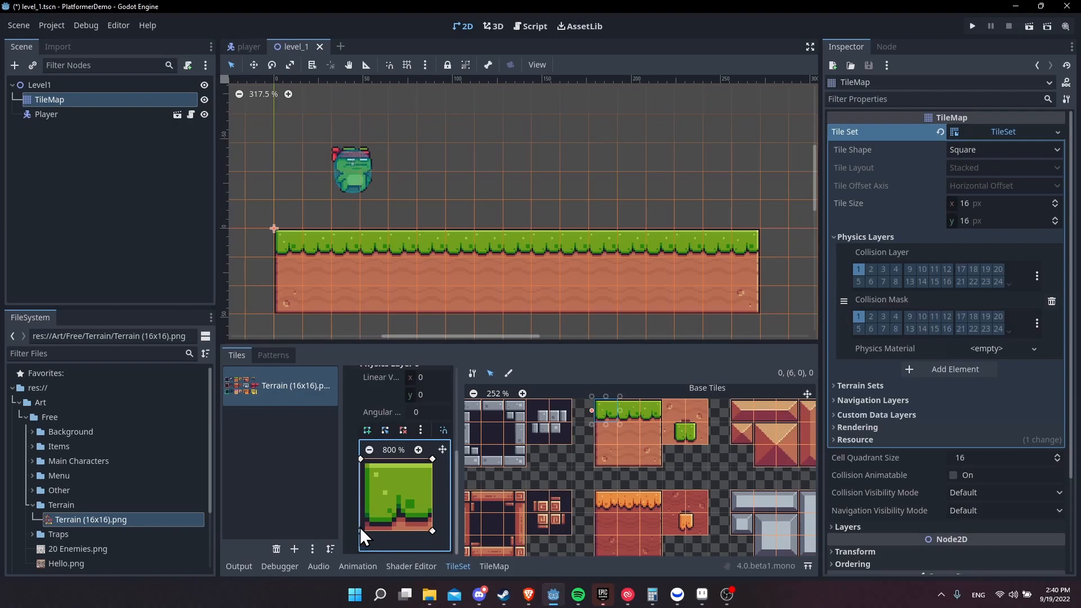
pyautogui.click(360, 458)
pyautogui.moveTo(603, 454); pyautogui.dragTo(557, 457, button='middle')
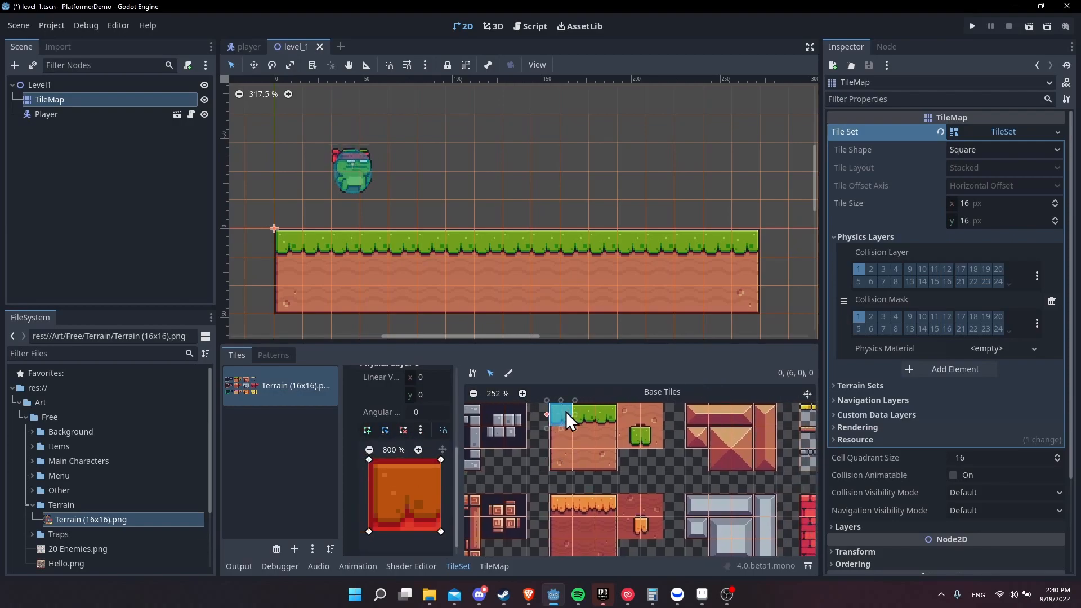
# Step: Give the remaining top-row grass tiles in the green terrain block a default full-square collision polygon
pyautogui.scroll(2, 586, 414)
pyautogui.moveTo(580, 451); pyautogui.dragTo(547, 480, button='middle')
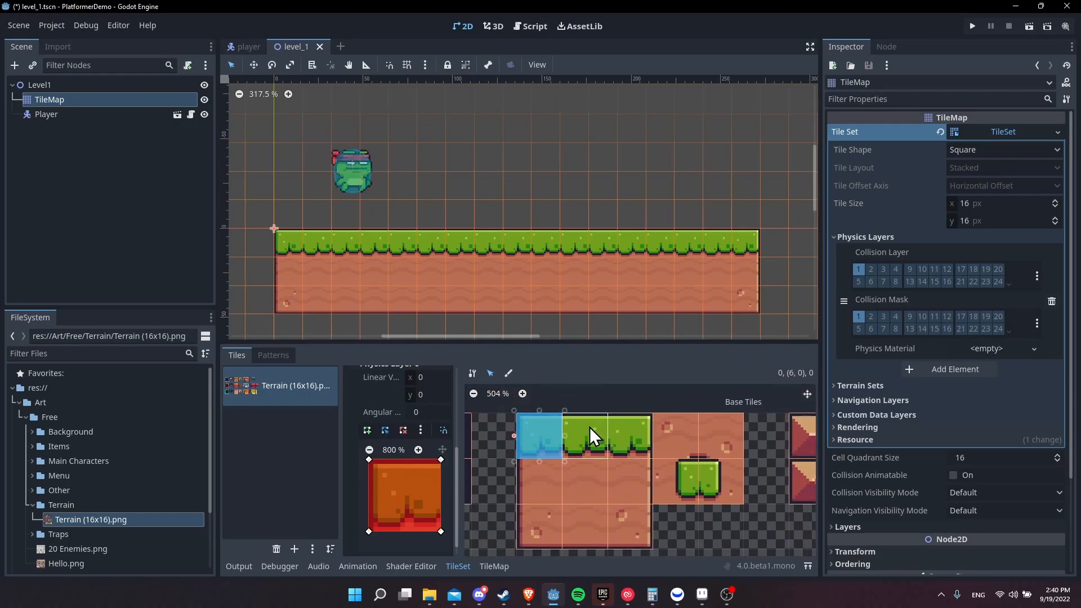
pyautogui.scroll(-2, 579, 464)
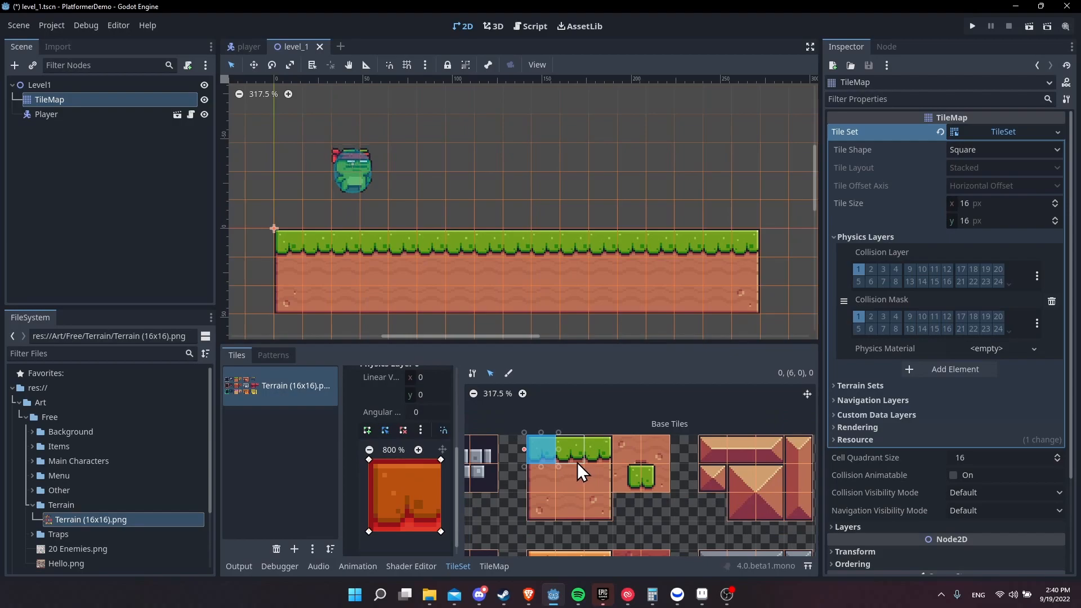
pyautogui.click(573, 449)
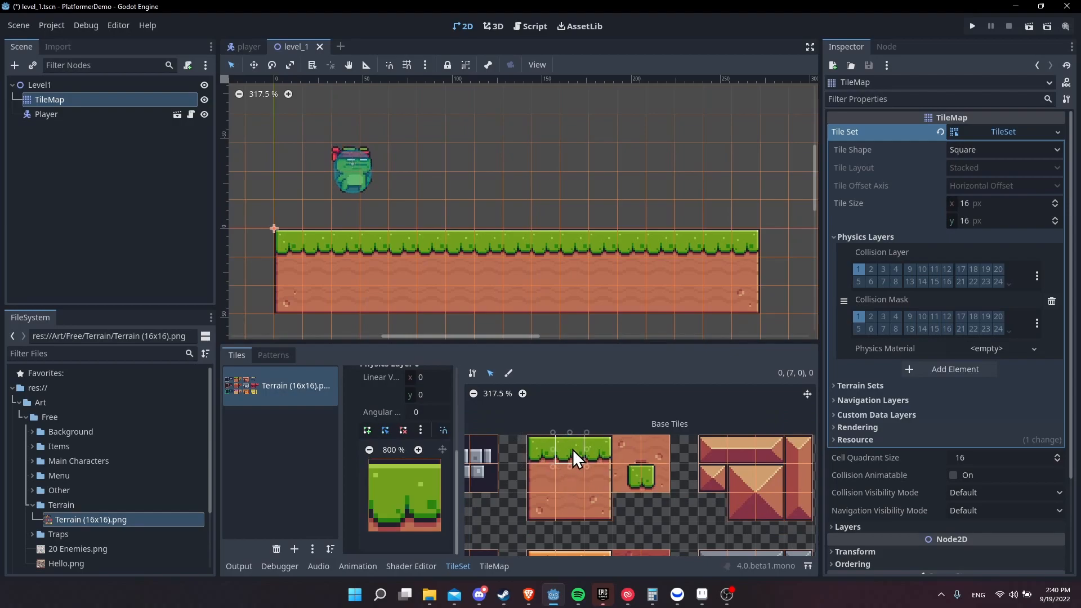
pyautogui.press('f')
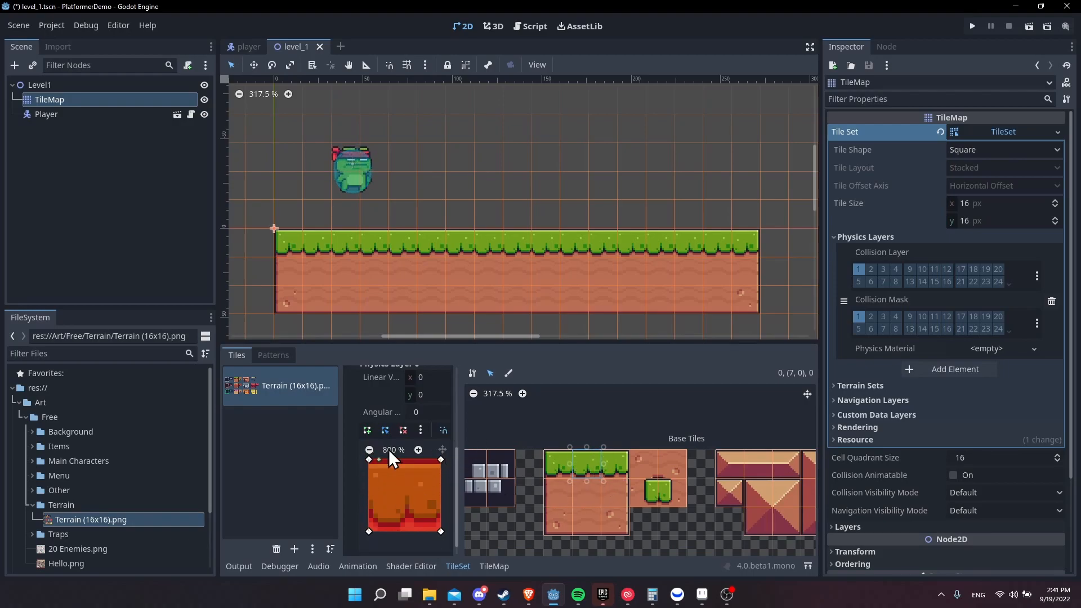
pyautogui.scroll(3, 623, 486)
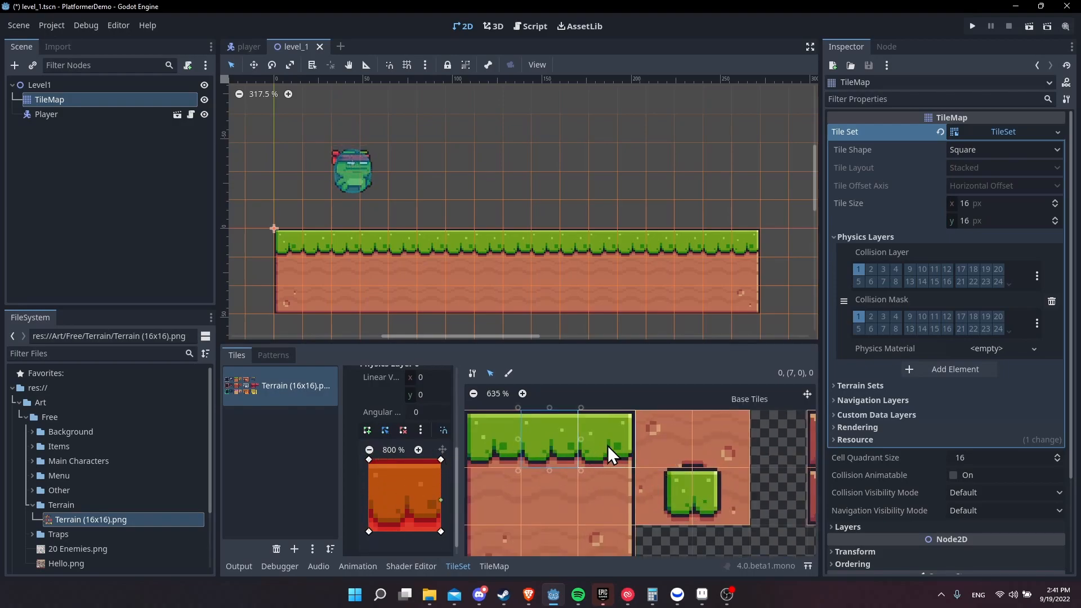
pyautogui.scroll(-1, 614, 463)
pyautogui.moveTo(604, 475); pyautogui.dragTo(646, 474, button='middle')
pyautogui.click(646, 465)
# Step: Add default full-square collision polygons to the dirt tiles below the green grass row in the terrain atlas
pyautogui.click(539, 506)
pyautogui.press('f')
pyautogui.click(595, 499)
pyautogui.press('f')
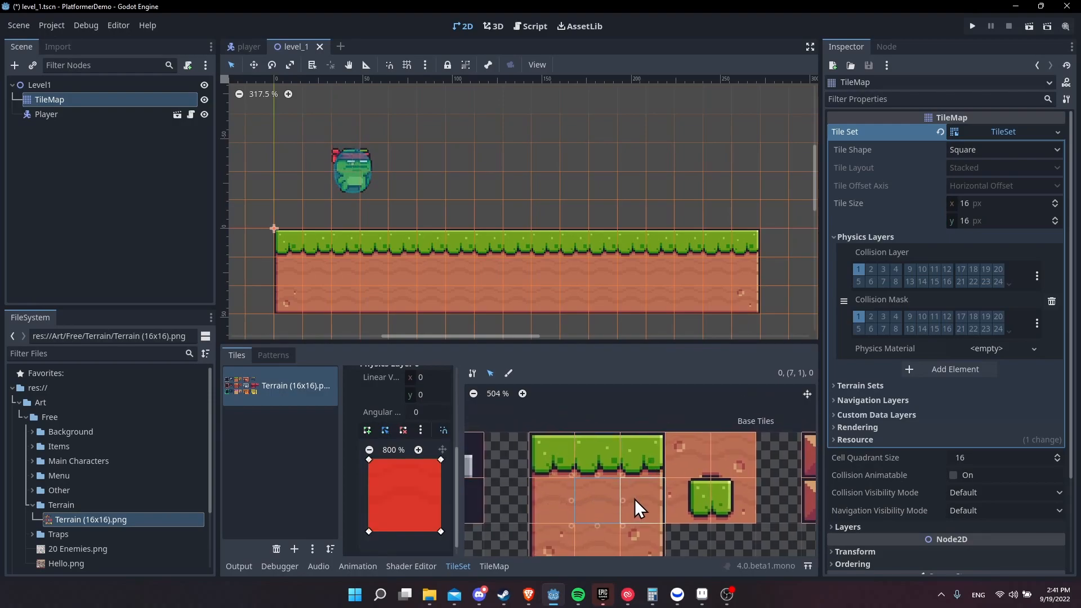
pyautogui.click(634, 498)
pyautogui.scroll(-2, 633, 509)
pyautogui.click(609, 511)
pyautogui.press('f')
pyautogui.click(657, 449)
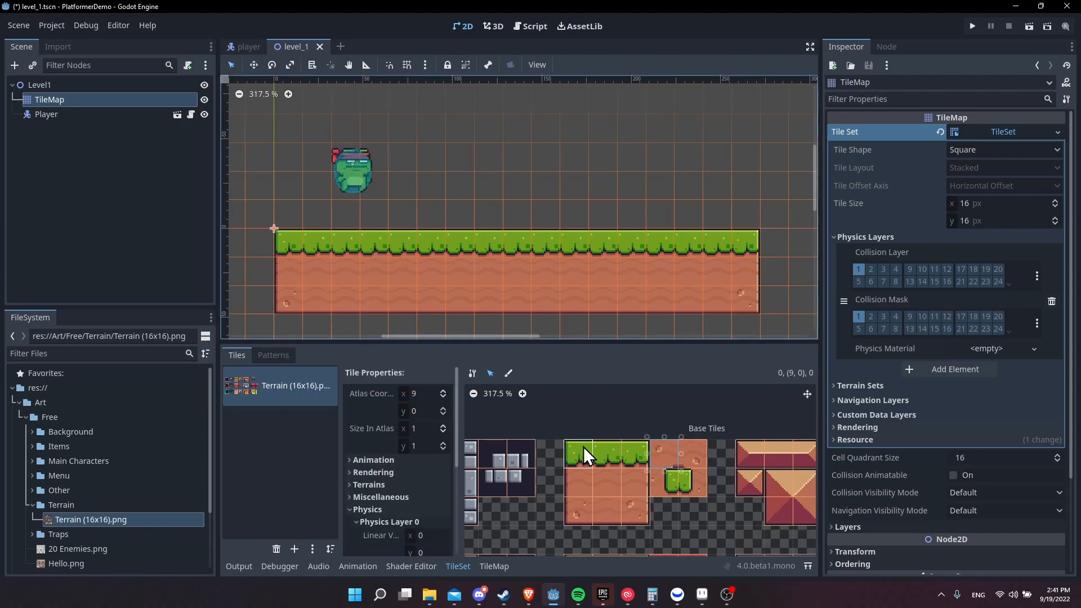
pyautogui.click(580, 454)
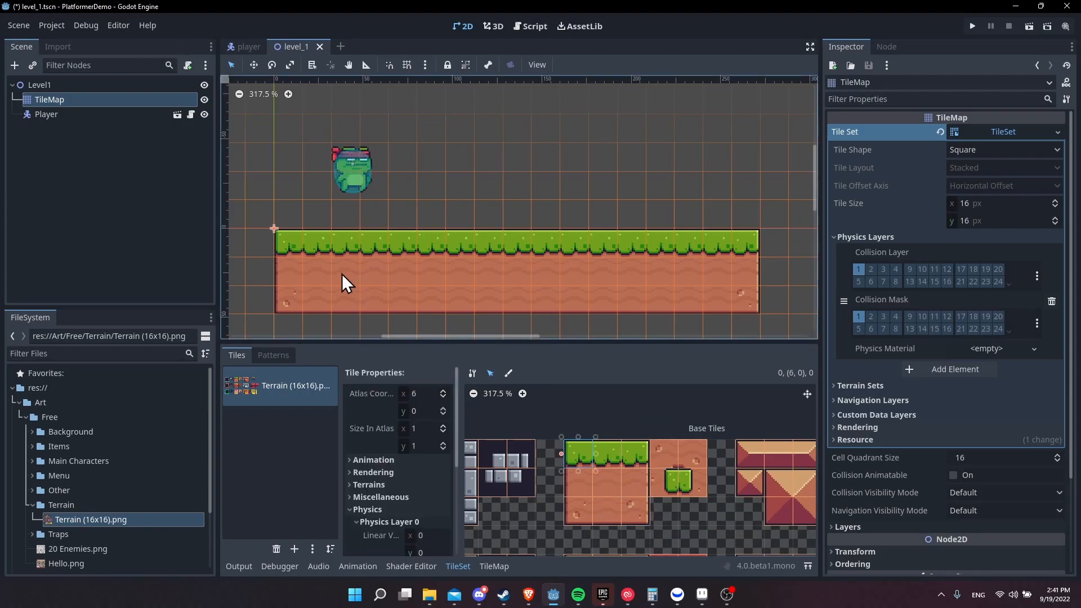
# Step: Run the project to check how the player lands, stop it, and inspect the player and ground in the level
pyautogui.click(971, 23)
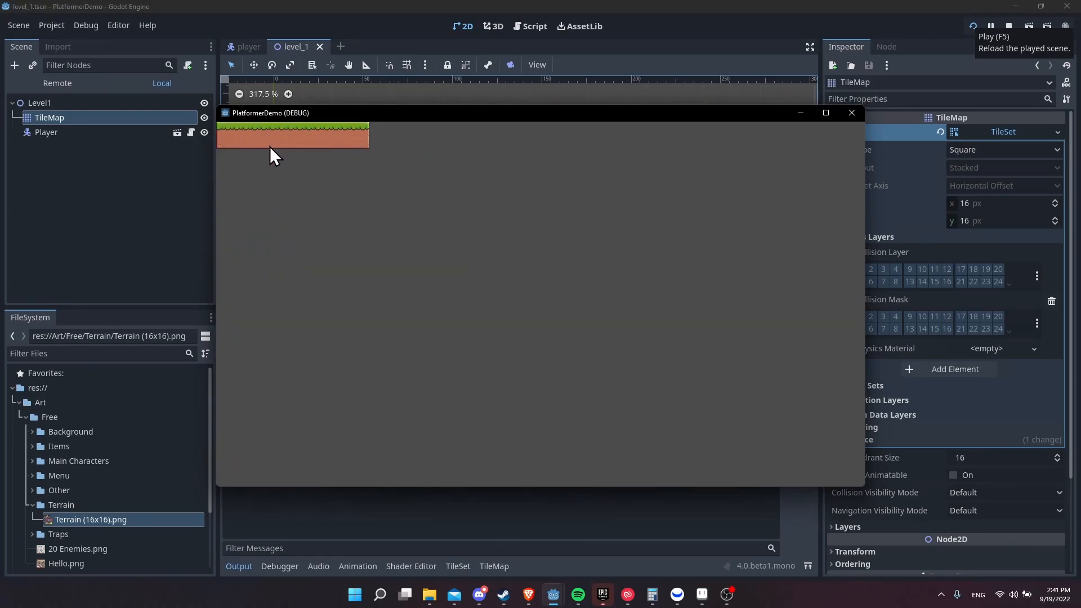
pyautogui.click(1011, 26)
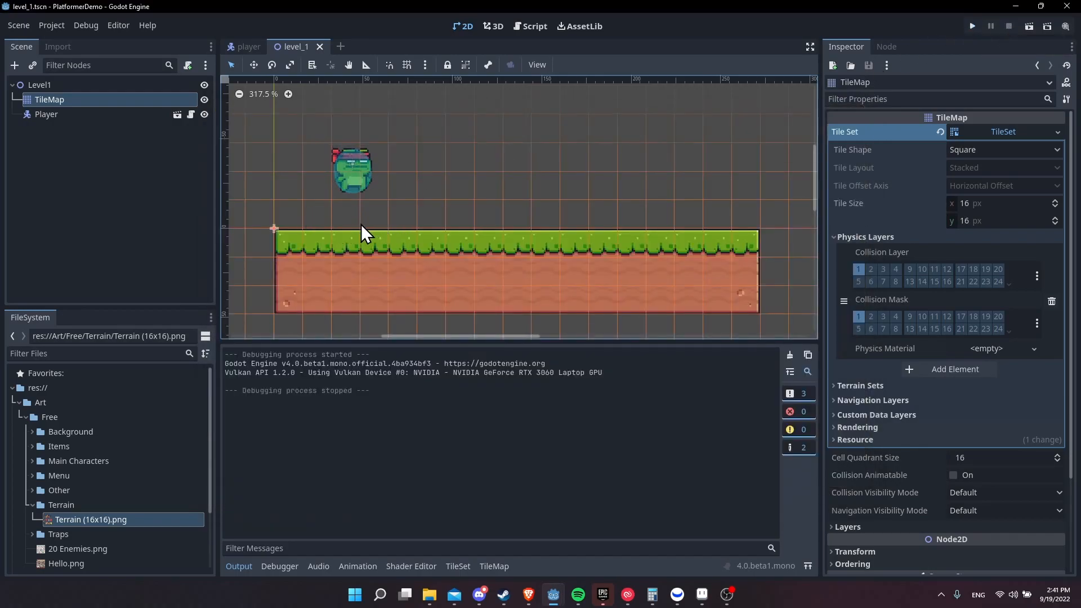
pyautogui.scroll(-3, 360, 225)
pyautogui.moveTo(398, 246); pyautogui.dragTo(471, 248, button='middle')
pyautogui.scroll(-2, 473, 249)
pyautogui.scroll(6, 680, 283)
pyautogui.moveTo(365, 181); pyautogui.dragTo(403, 222, button='middle')
pyautogui.scroll(-2, 456, 231)
pyautogui.scroll(2, 455, 228)
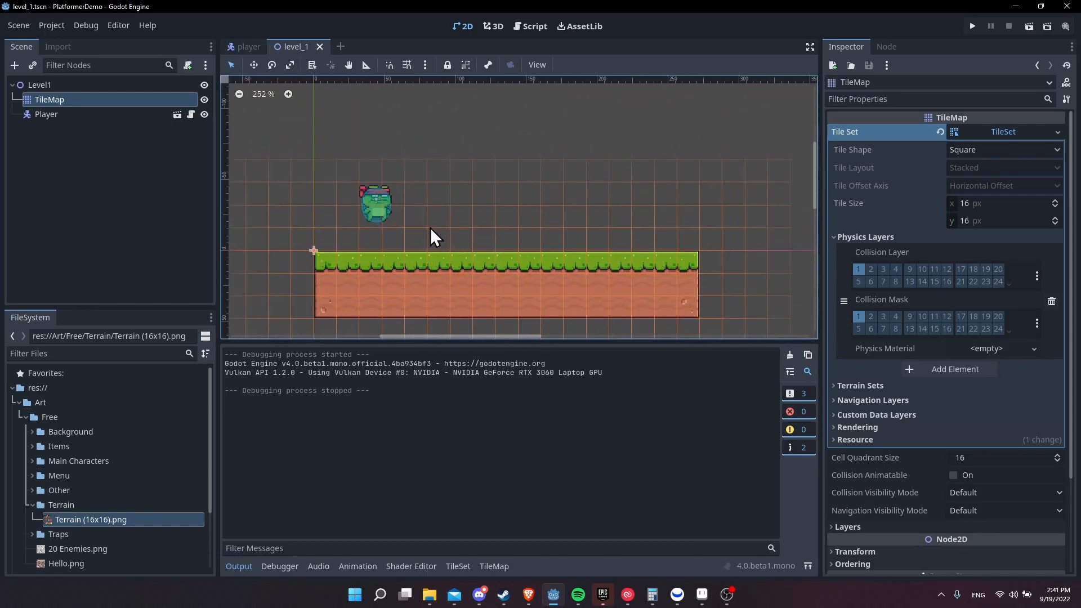
# Step: Add a Camera2D node as a child of Level1
pyautogui.rightClick(36, 84)
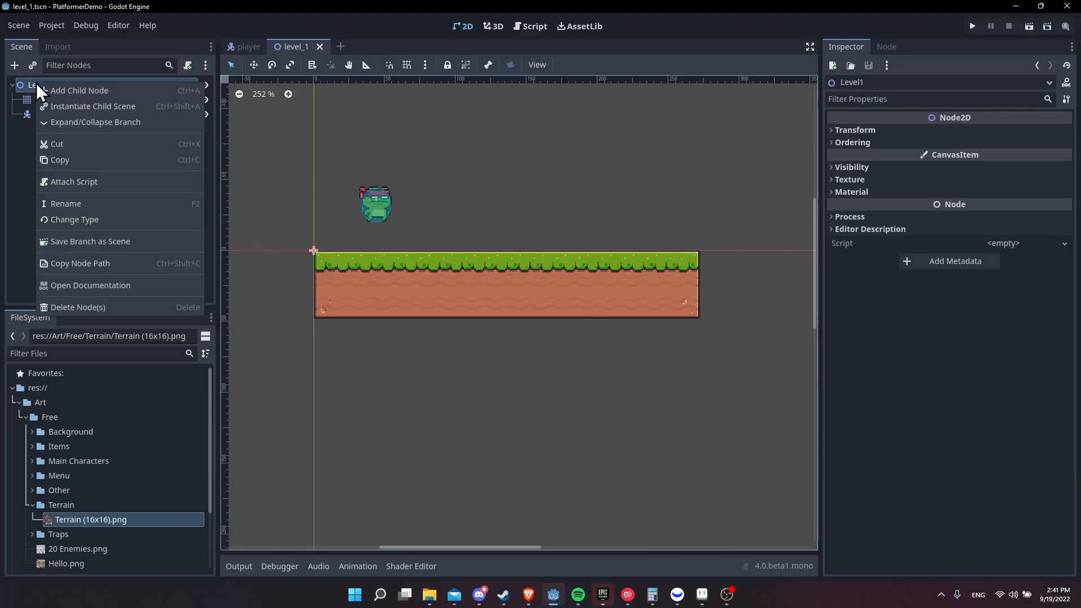
pyautogui.click(70, 93)
pyautogui.write('camera')
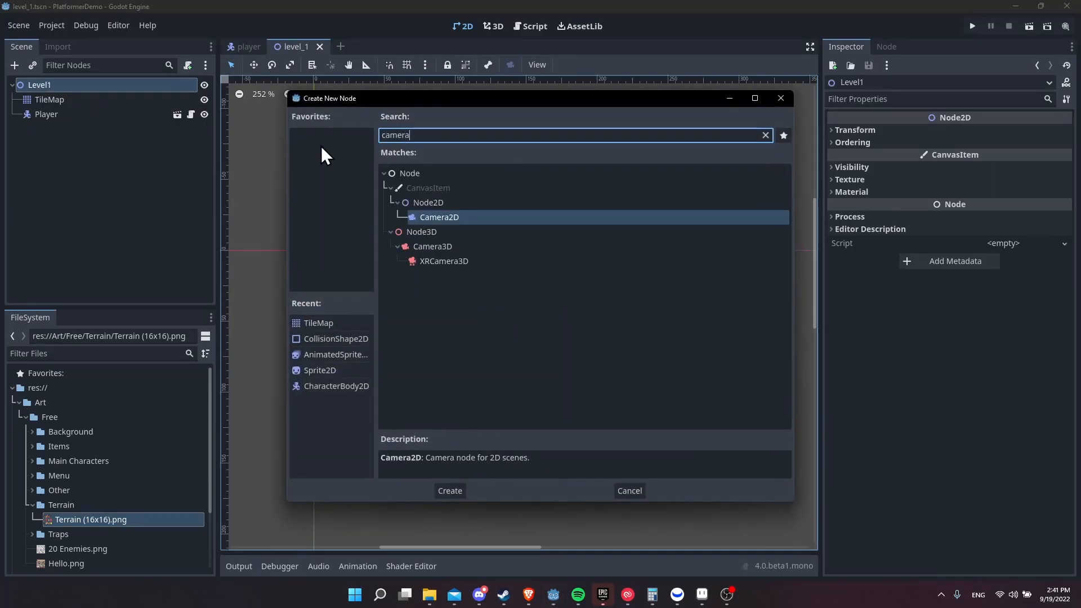
pyautogui.press('Return')
pyautogui.scroll(2, 388, 234)
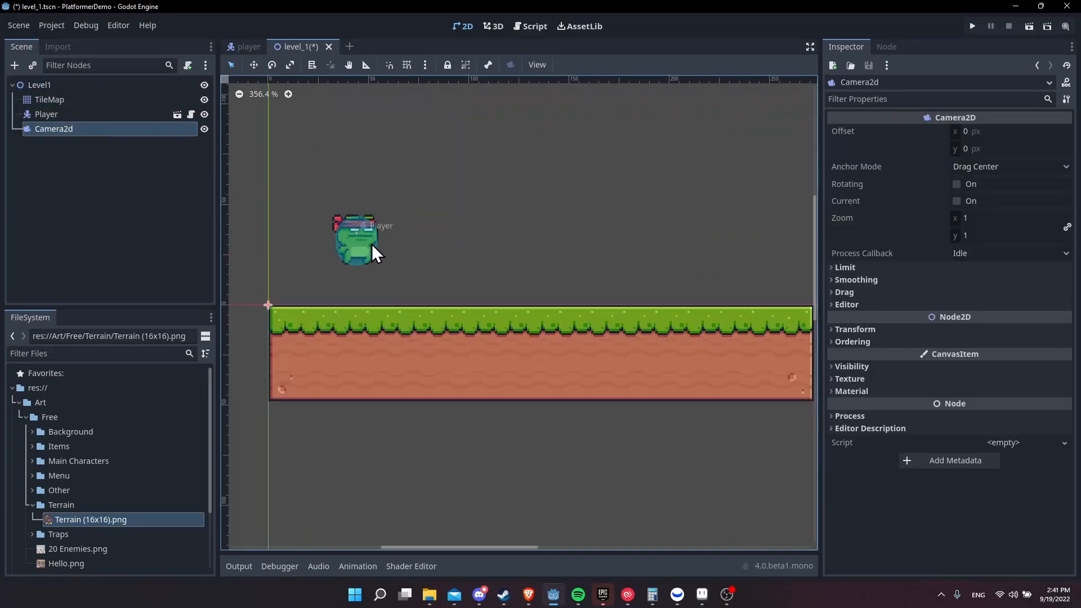
# Step: Add a RemoteTransform2D node as a child of Player
pyautogui.rightClick(60, 115)
pyautogui.click(129, 144)
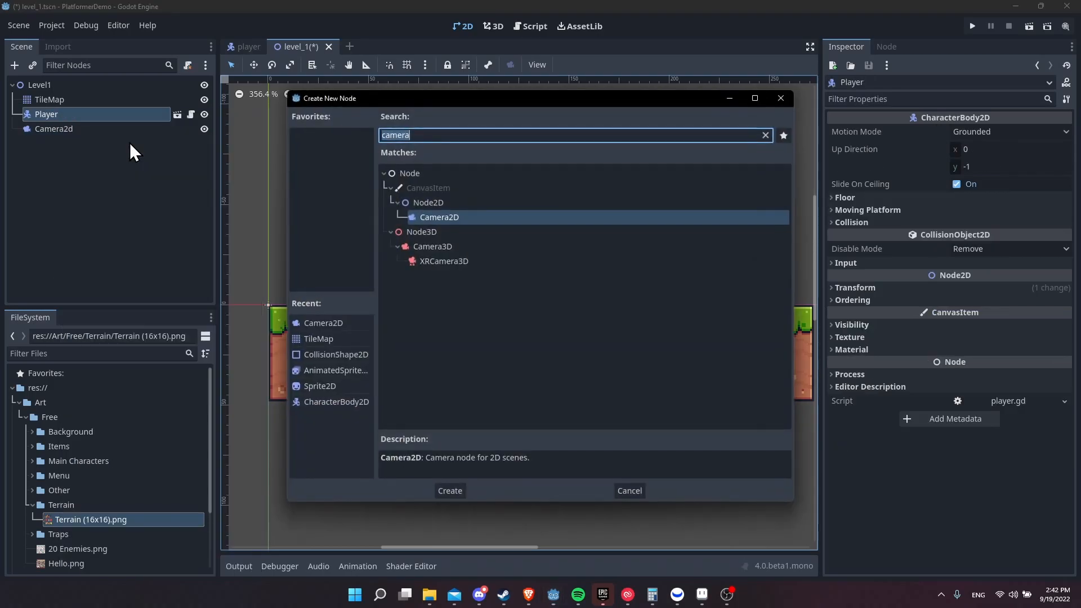
pyautogui.write('transform')
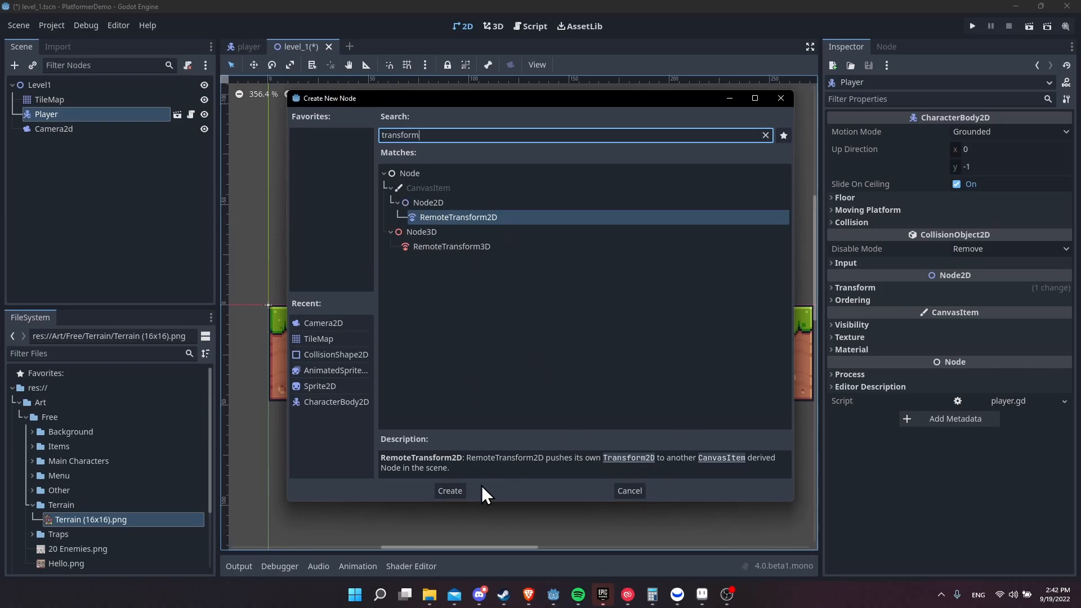
pyautogui.click(454, 491)
# Step: Assign Camera2d as the RemoteTransform2d's Remote Path and make Camera2d the current camera
pyautogui.click(57, 129)
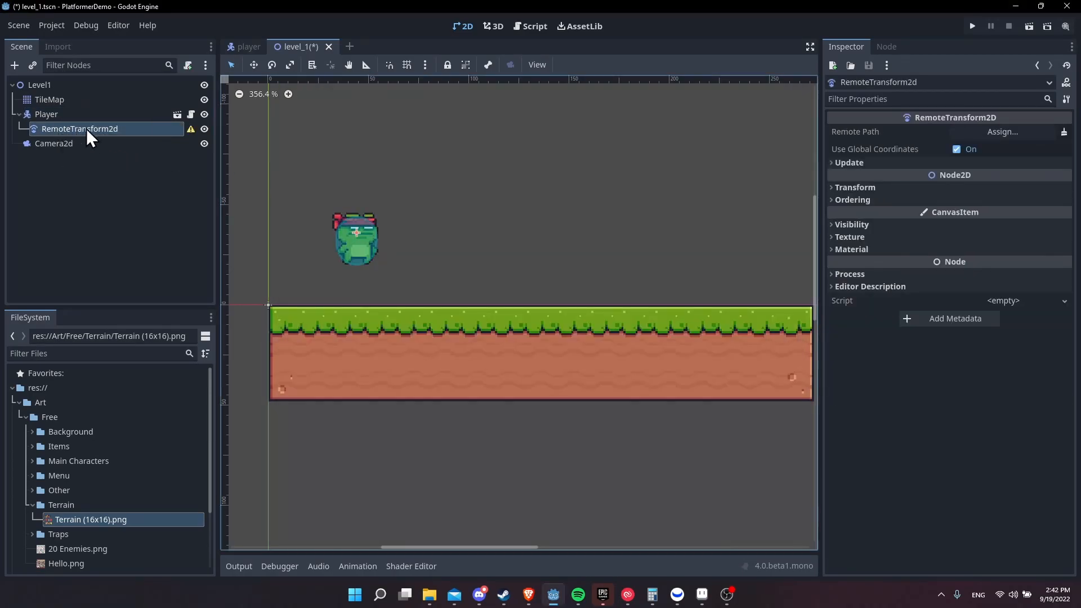
pyautogui.click(79, 116)
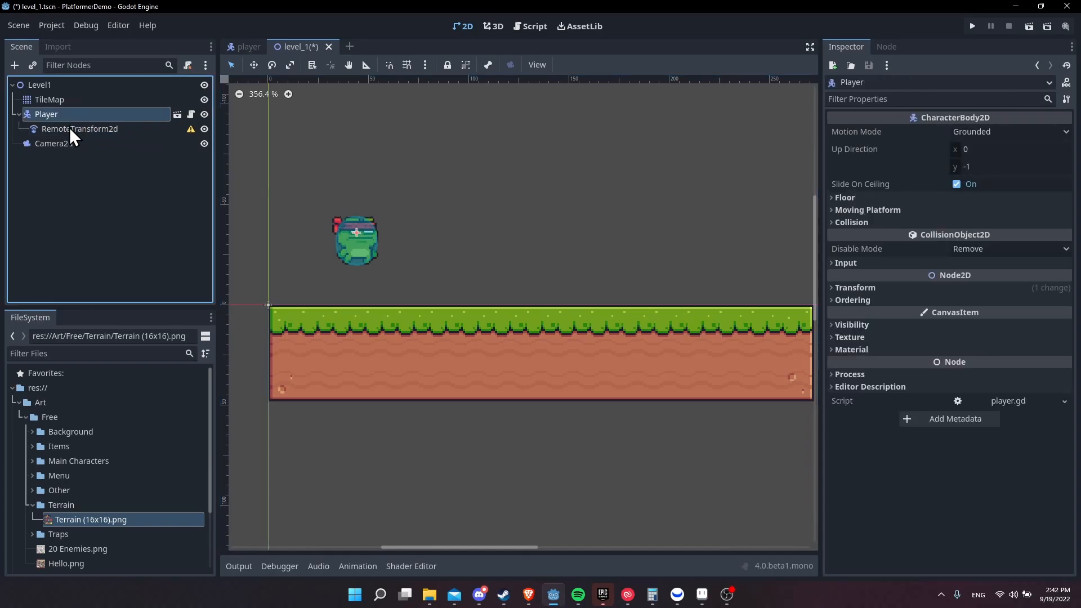
pyautogui.click(69, 128)
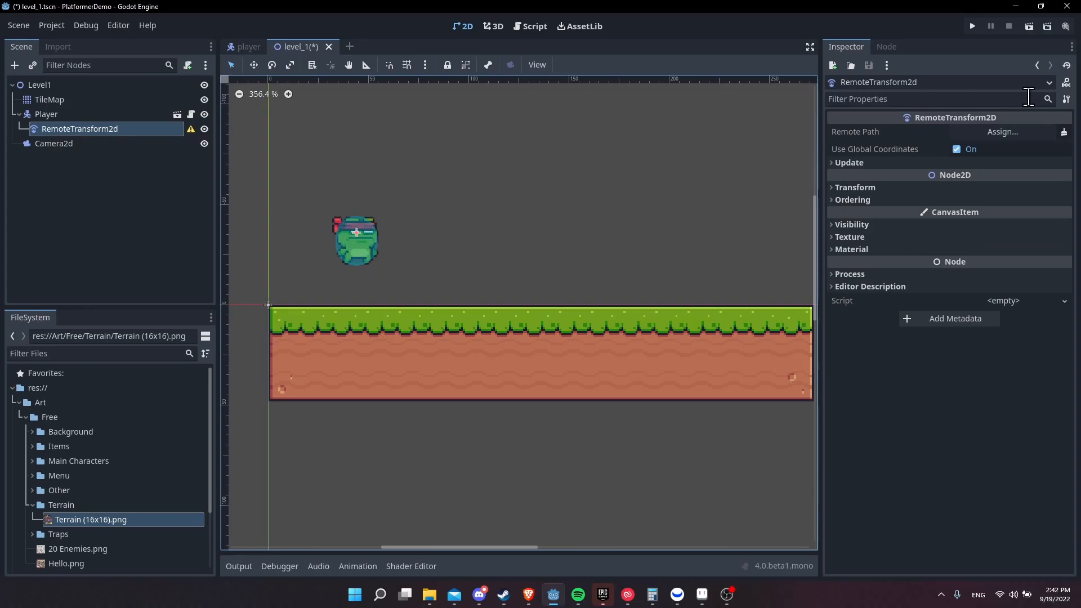
pyautogui.click(1003, 131)
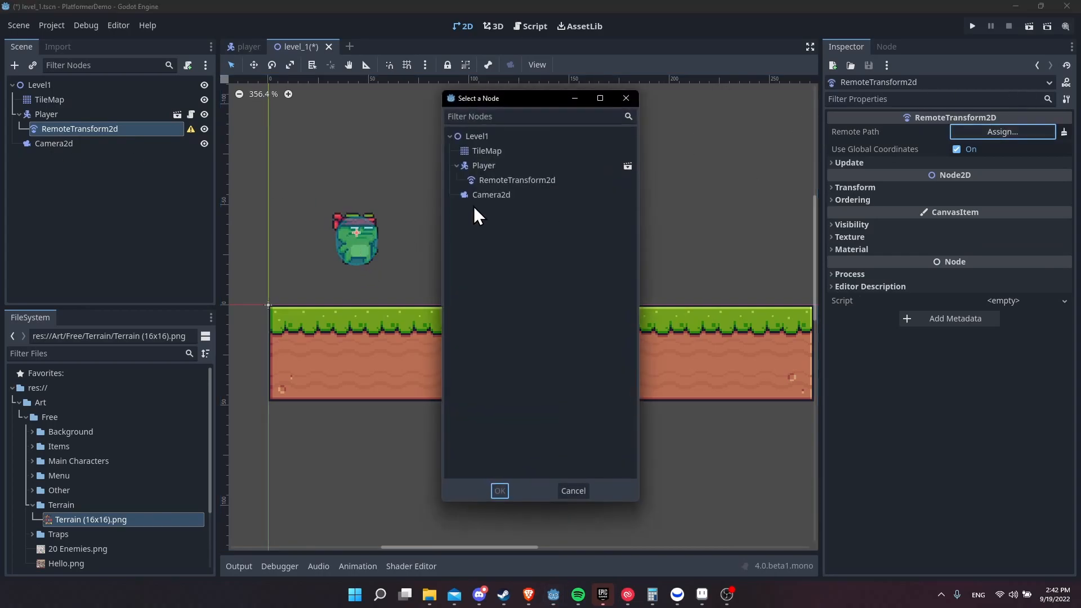
pyautogui.doubleClick(482, 192)
pyautogui.click(86, 144)
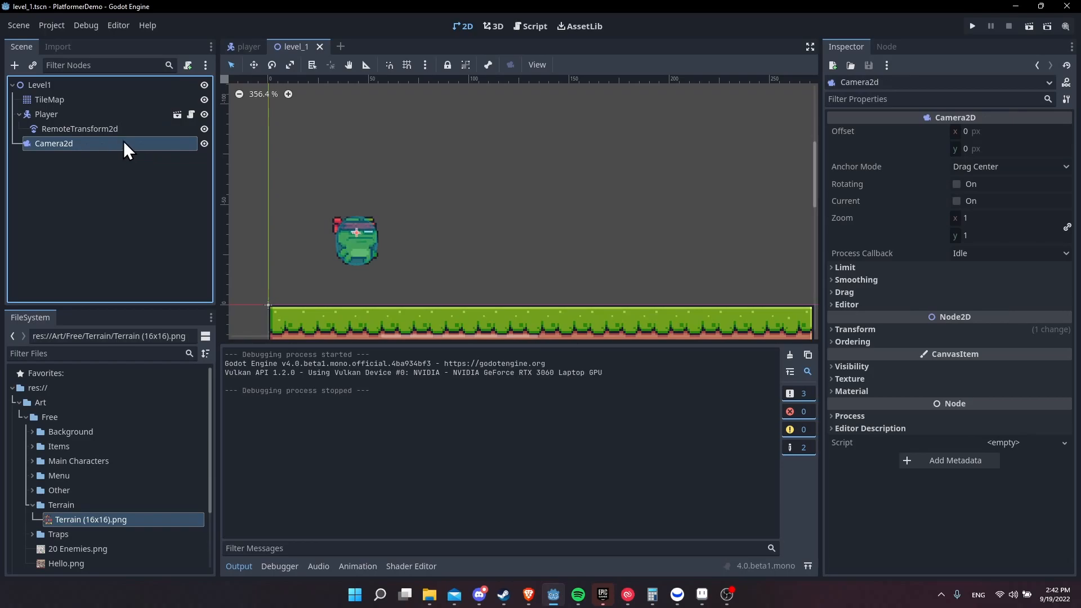
pyautogui.click(957, 201)
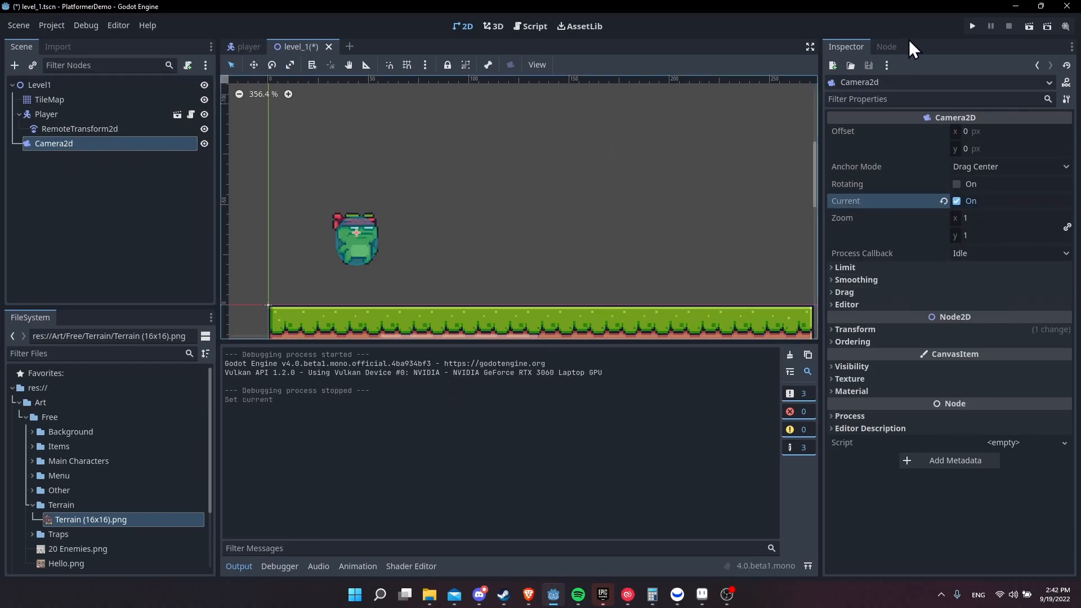
# Step: Run the project, walk the player back and forth to check that the camera follows, and stop the run
pyautogui.click(972, 26)
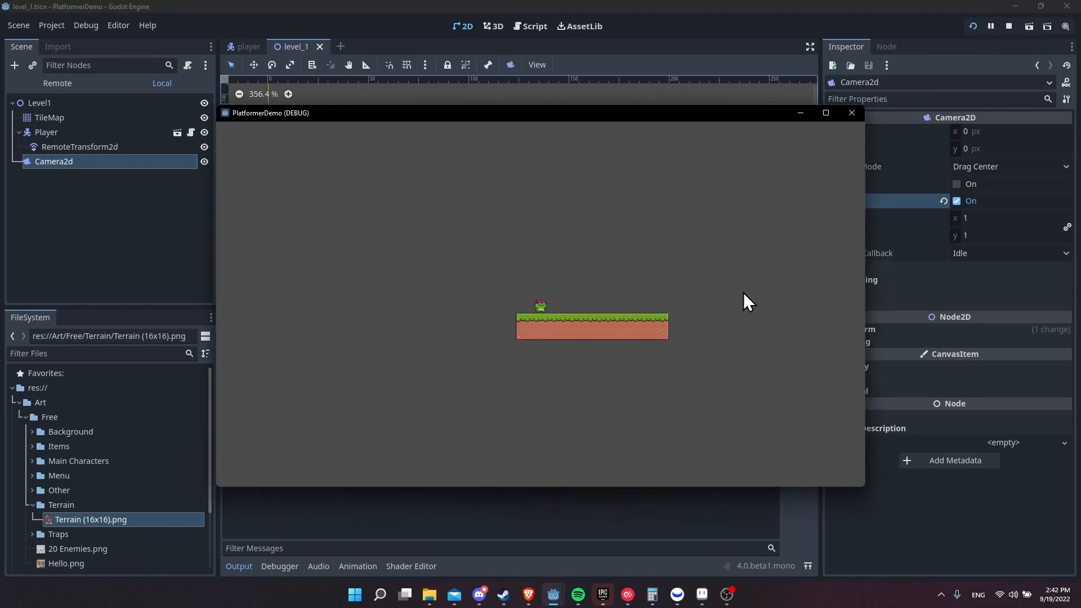
pyautogui.press('Right')
pyautogui.press('Left')
pyautogui.press('Right')
pyautogui.press('Left')
pyautogui.press('Right')
pyautogui.press('Left')
pyautogui.press('Right')
pyautogui.press('Left')
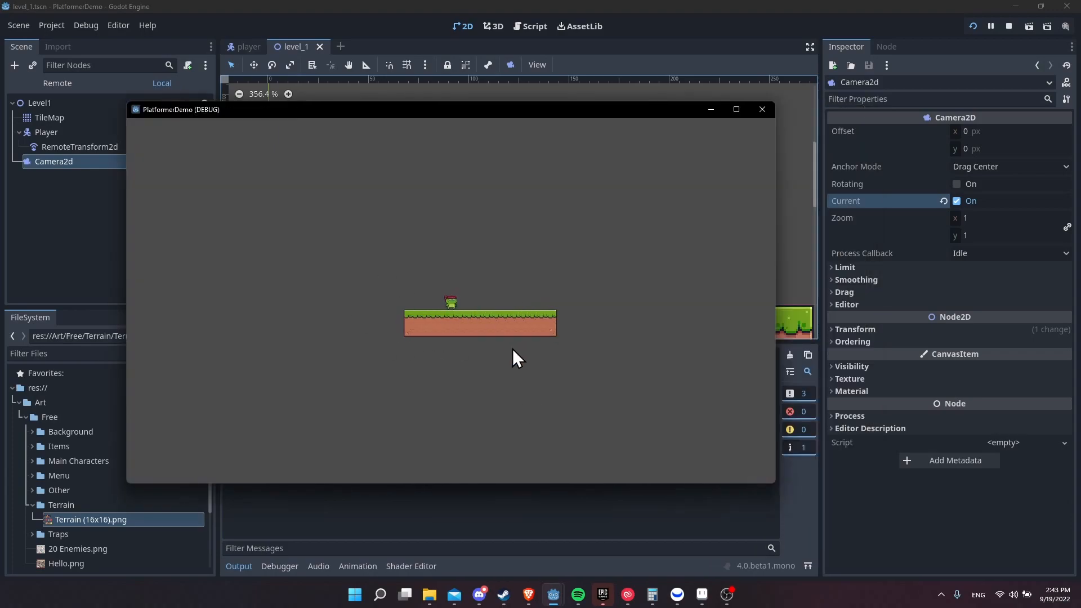
pyautogui.click(1010, 26)
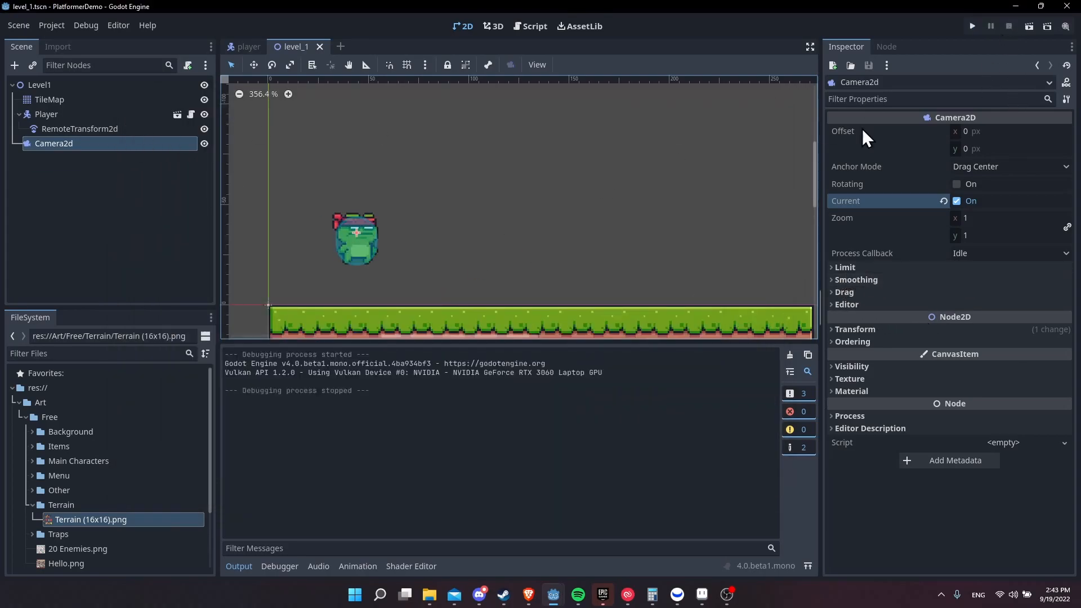
# Step: Set the display window's stretch scale to 4 in the project settings
pyautogui.click(53, 27)
pyautogui.click(71, 45)
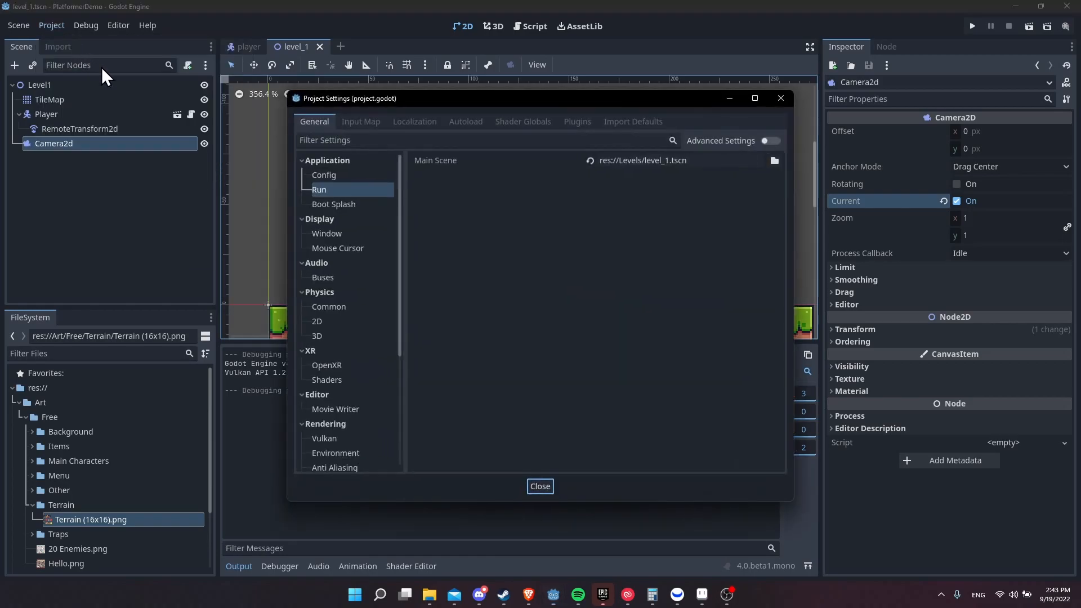
pyautogui.scroll(-1, 369, 378)
pyautogui.scroll(1, 369, 377)
pyautogui.click(323, 233)
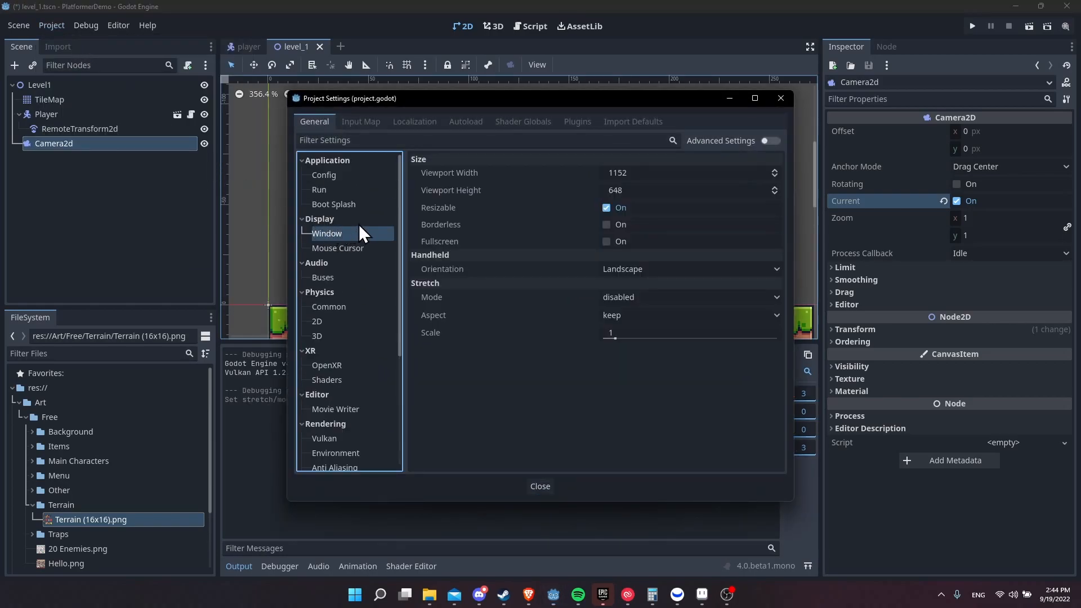
pyautogui.click(644, 333)
pyautogui.write('4')
pyautogui.click(542, 478)
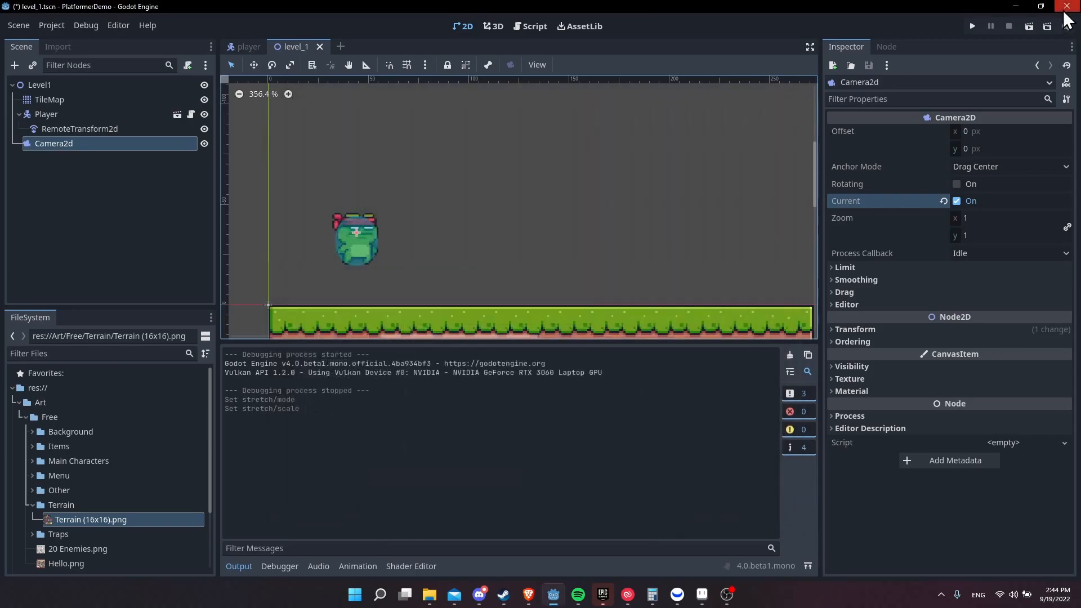
# Step: Run the project at the enlarged scale, test walking and jumping with the player, and stop the run
pyautogui.click(972, 27)
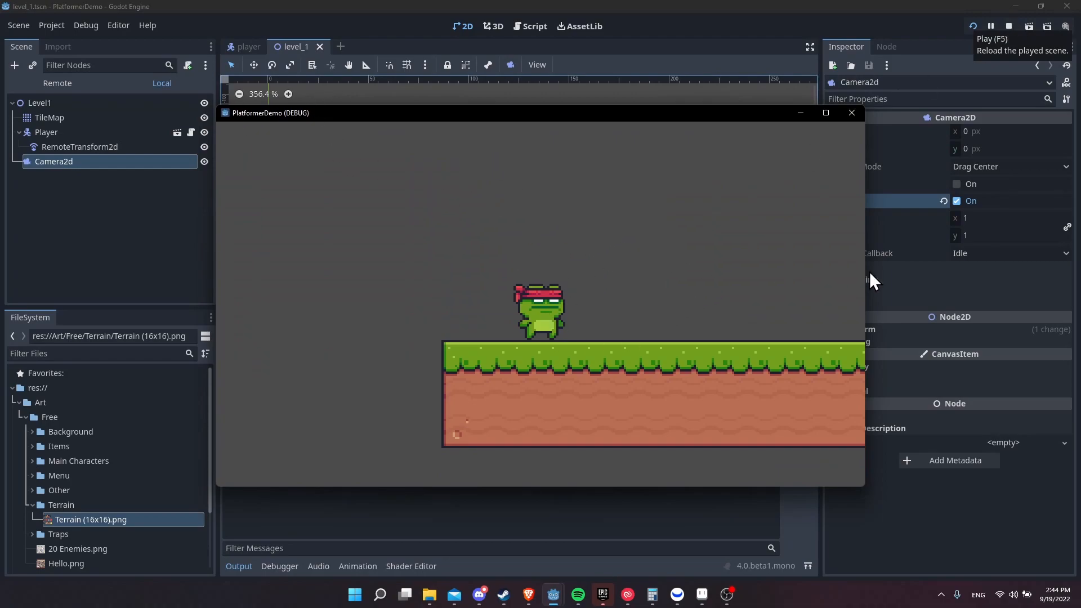
pyautogui.press('Right')
pyautogui.press('Left')
pyautogui.press('Right')
pyautogui.press('Left')
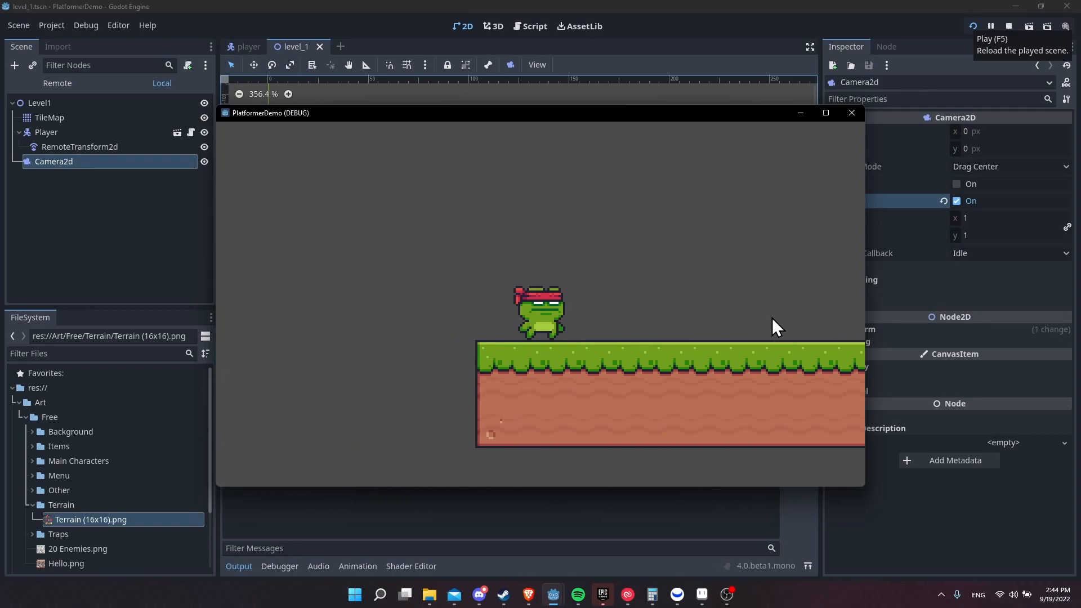
pyautogui.press('Right')
pyautogui.press('Left')
pyautogui.press('Right')
pyautogui.press('Left')
pyautogui.press('Right')
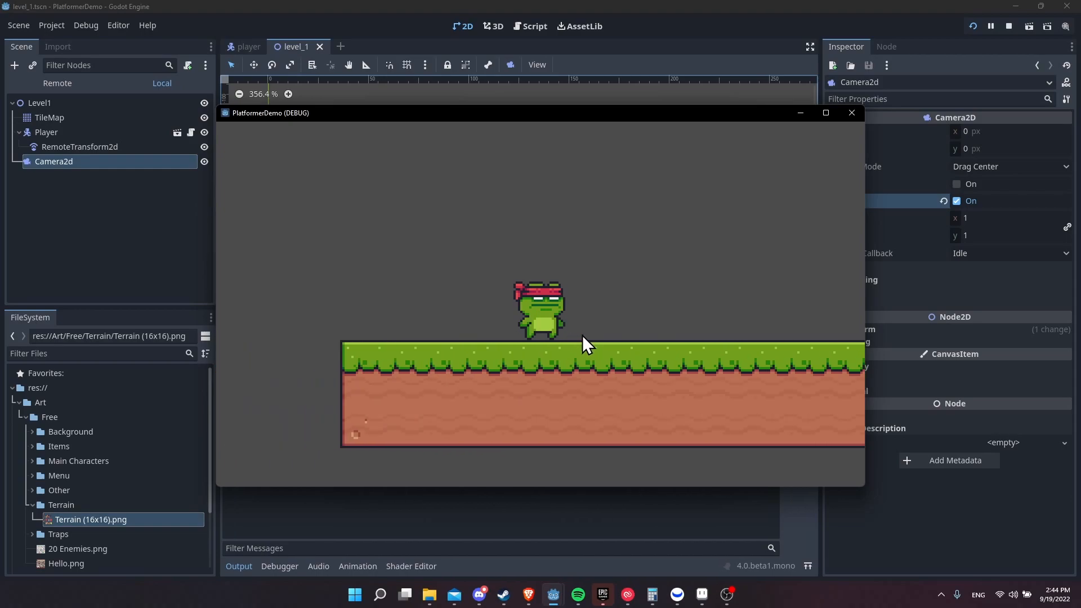
pyautogui.press('space')
pyautogui.press('Right')
pyautogui.press('space')
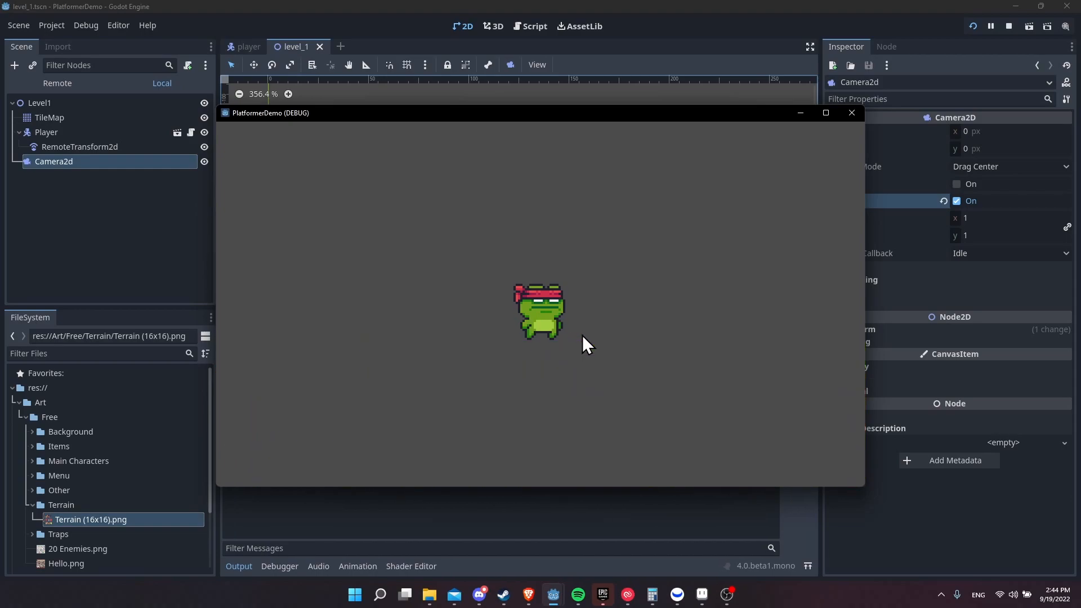
pyautogui.press('space')
pyautogui.click(1008, 26)
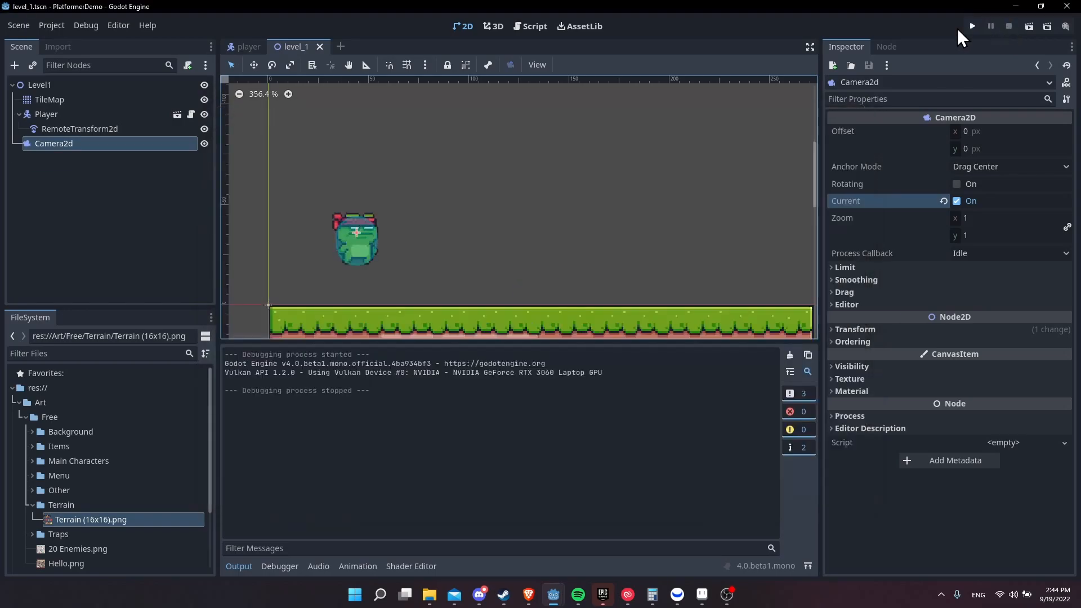
# Step: Set the display window's stretch scale to 3 in the project settings
pyautogui.click(51, 25)
pyautogui.click(48, 45)
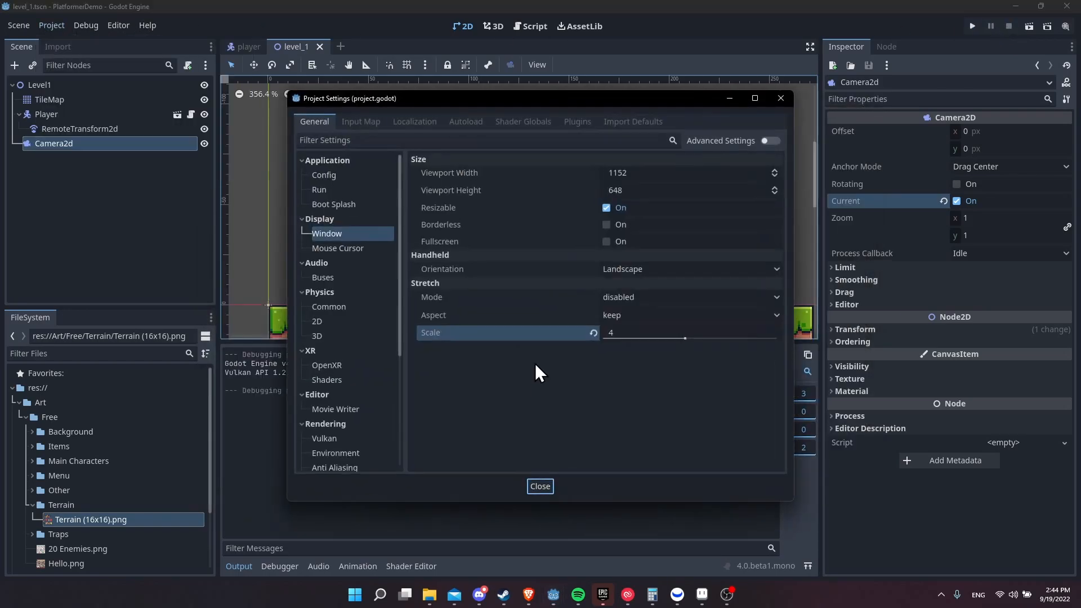
pyautogui.click(637, 333)
pyautogui.press('Return')
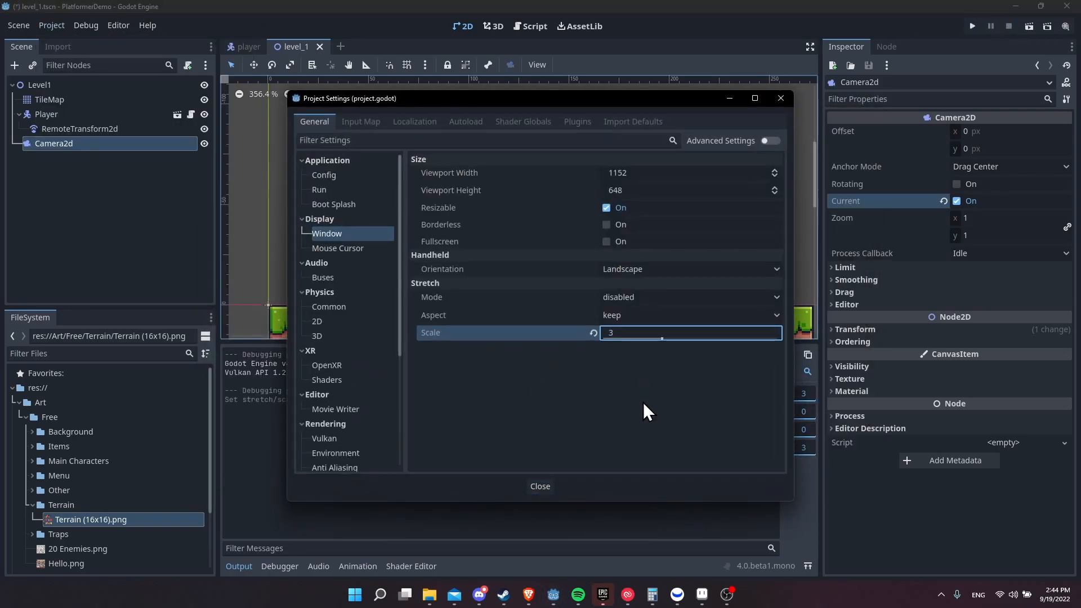
# Step: Close the project settings, run the project to check the display at the new scale, and stop the run
pyautogui.click(541, 486)
pyautogui.click(973, 27)
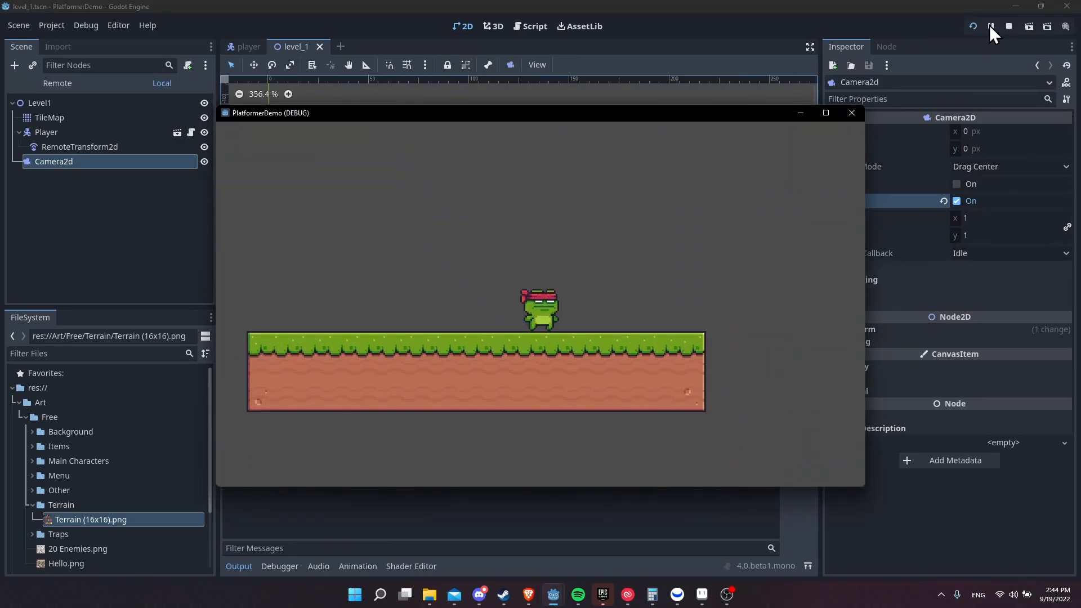
pyautogui.click(1010, 27)
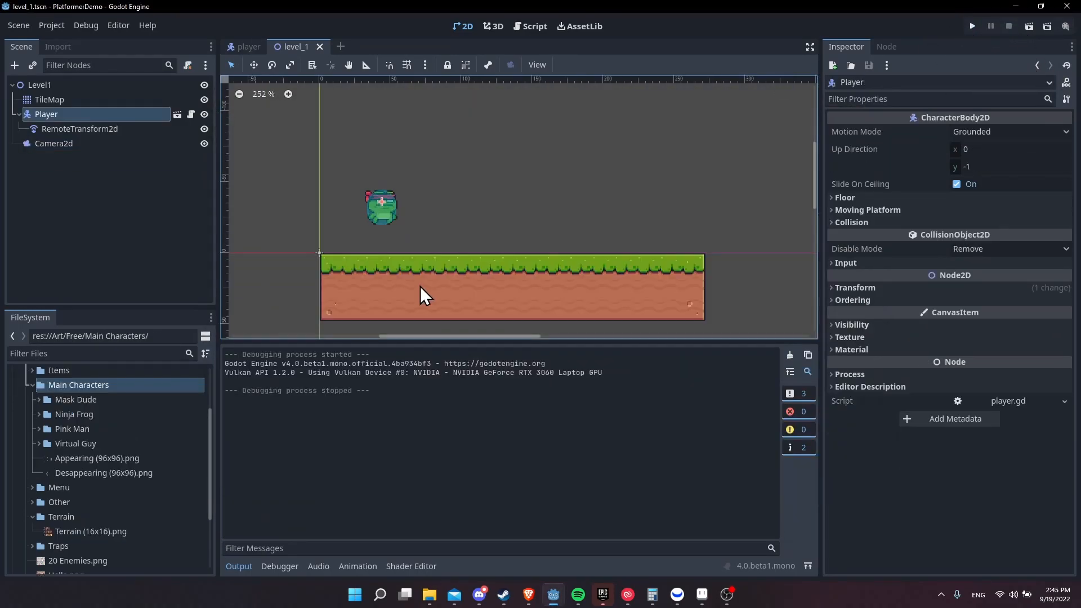
# Step: Open the Player instance's own scene for editing from the level scene
pyautogui.scroll(2, 466, 226)
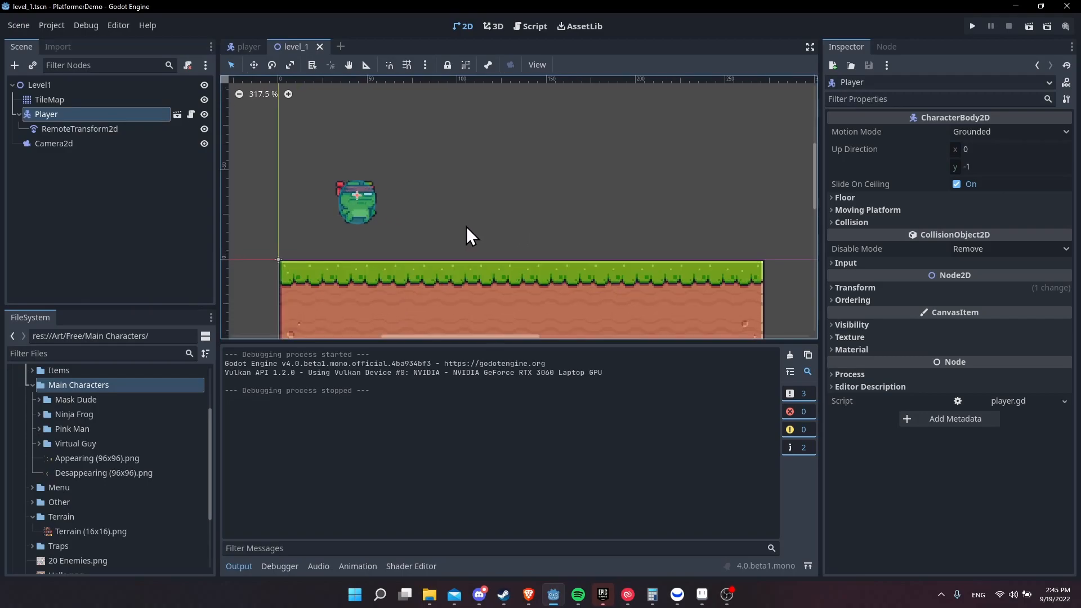
pyautogui.click(107, 101)
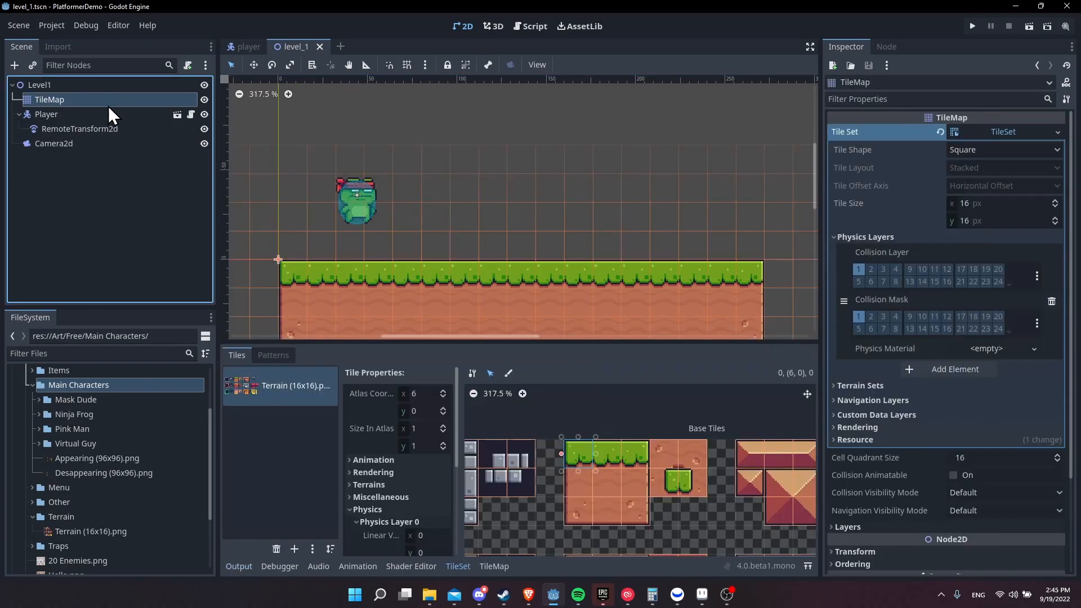
pyautogui.click(104, 114)
pyautogui.click(121, 183)
pyautogui.click(121, 114)
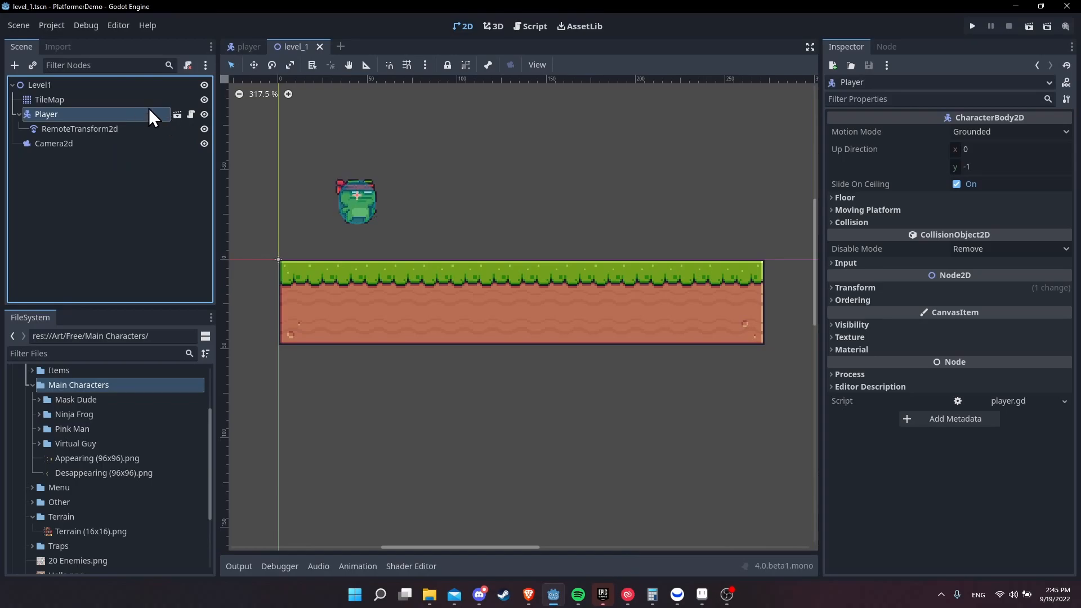
pyautogui.click(178, 115)
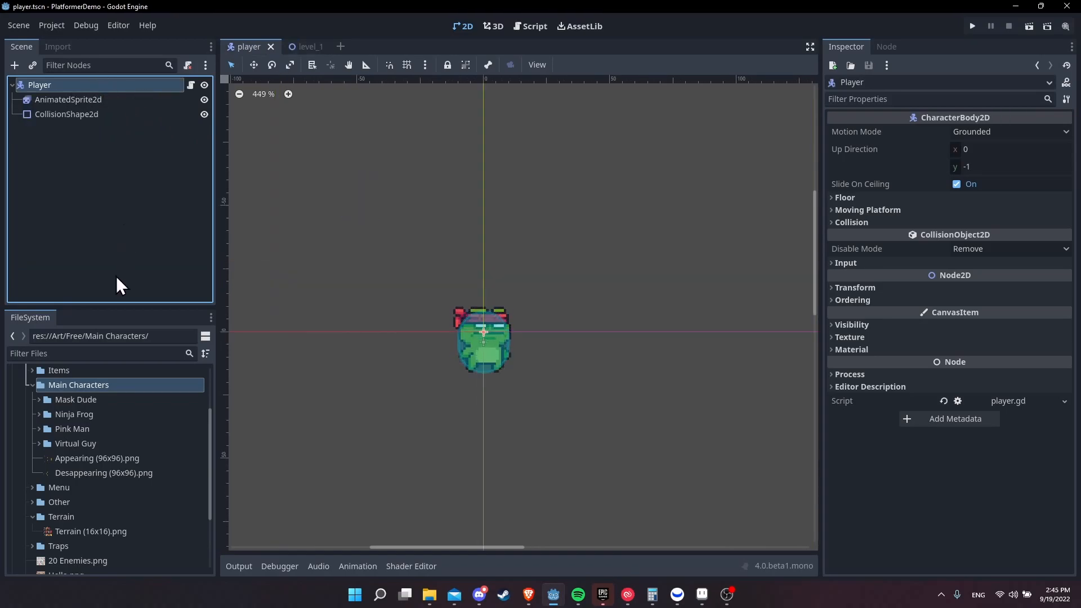
# Step: Rename the AnimatedSprite2d's default animation to idle
pyautogui.click(66, 99)
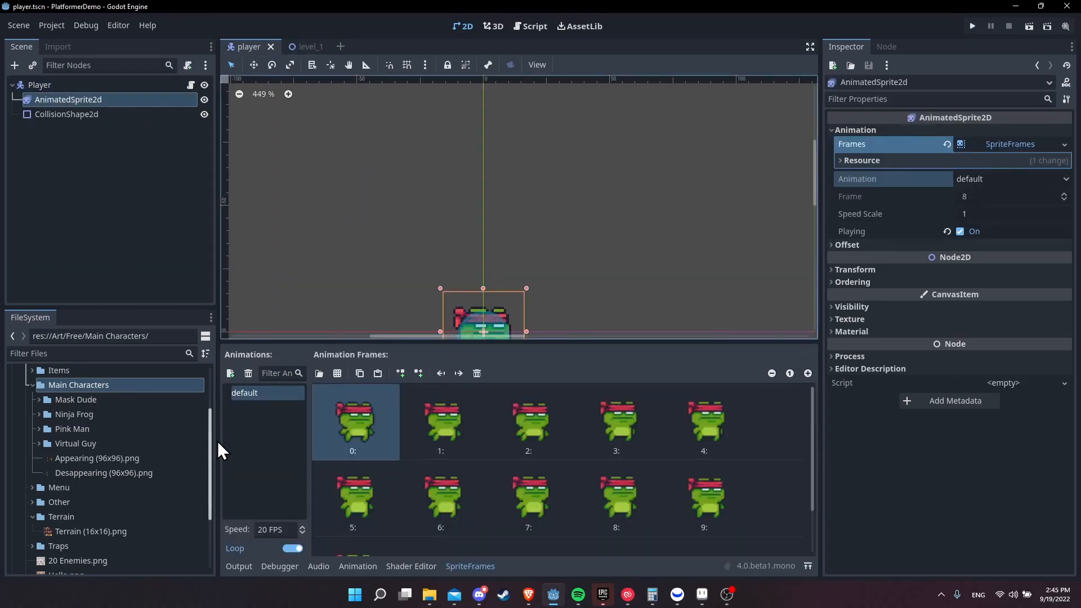
pyautogui.doubleClick(254, 401)
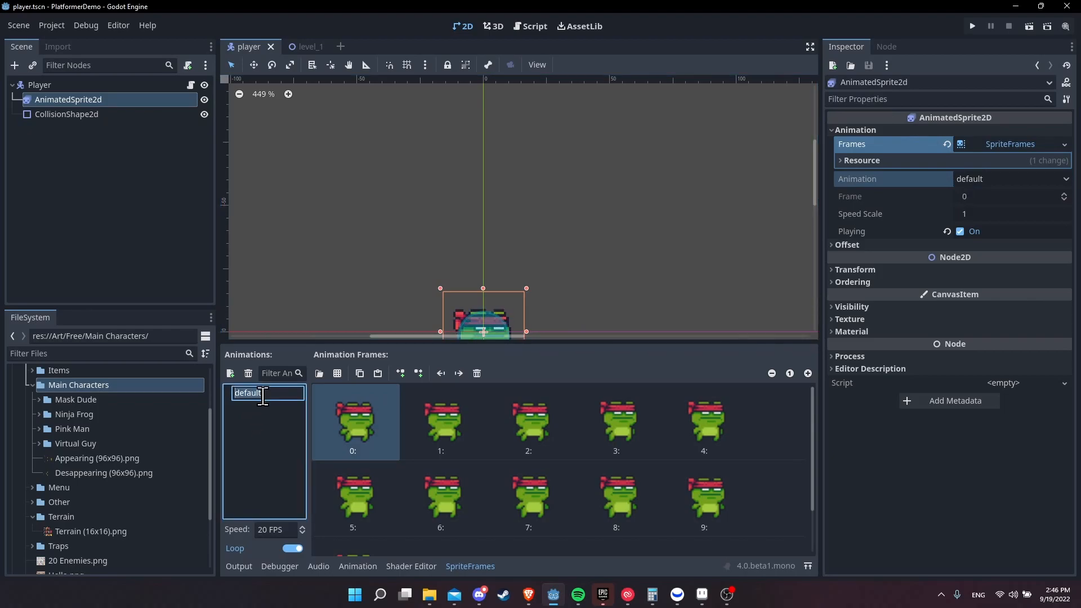
pyautogui.write('idle')
pyautogui.press('Return')
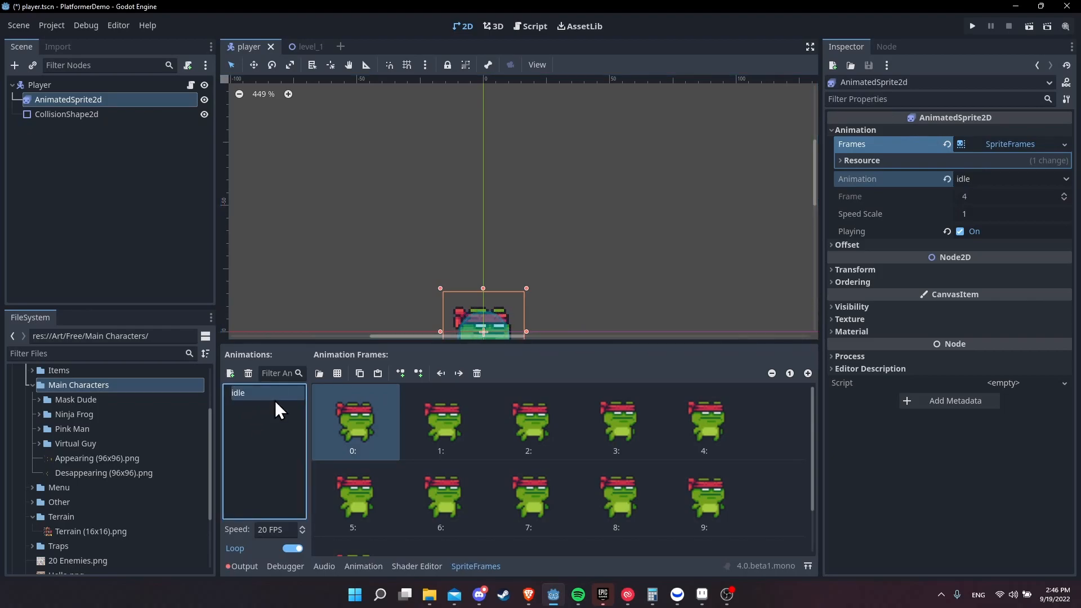
# Step: Add a new animation to the player's sprite frames and name it run
pyautogui.click(231, 373)
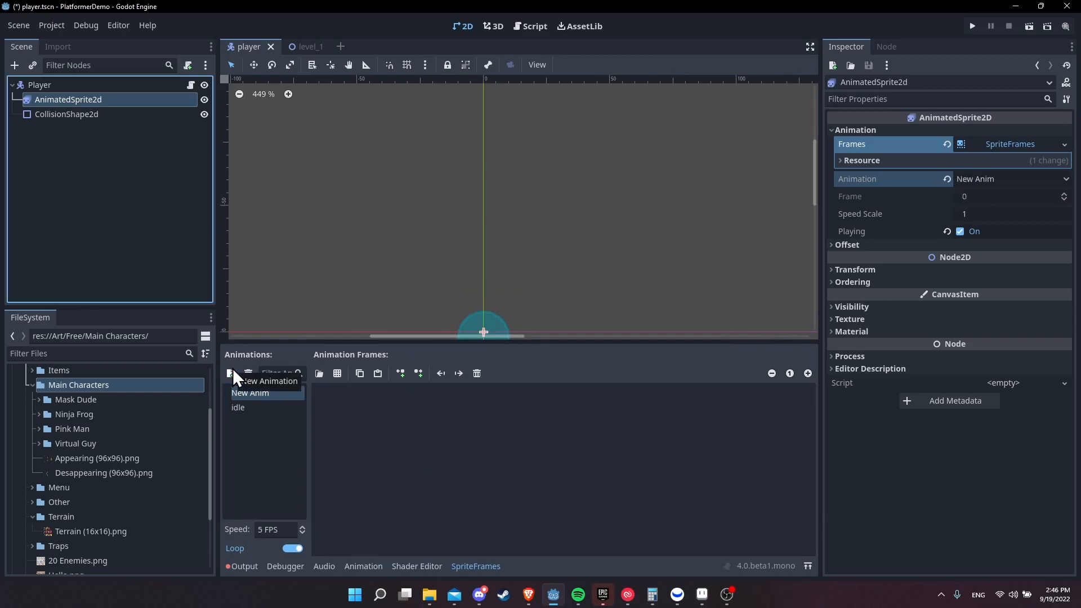
pyautogui.doubleClick(268, 391)
pyautogui.click(268, 403)
pyautogui.click(268, 394)
pyautogui.click(279, 437)
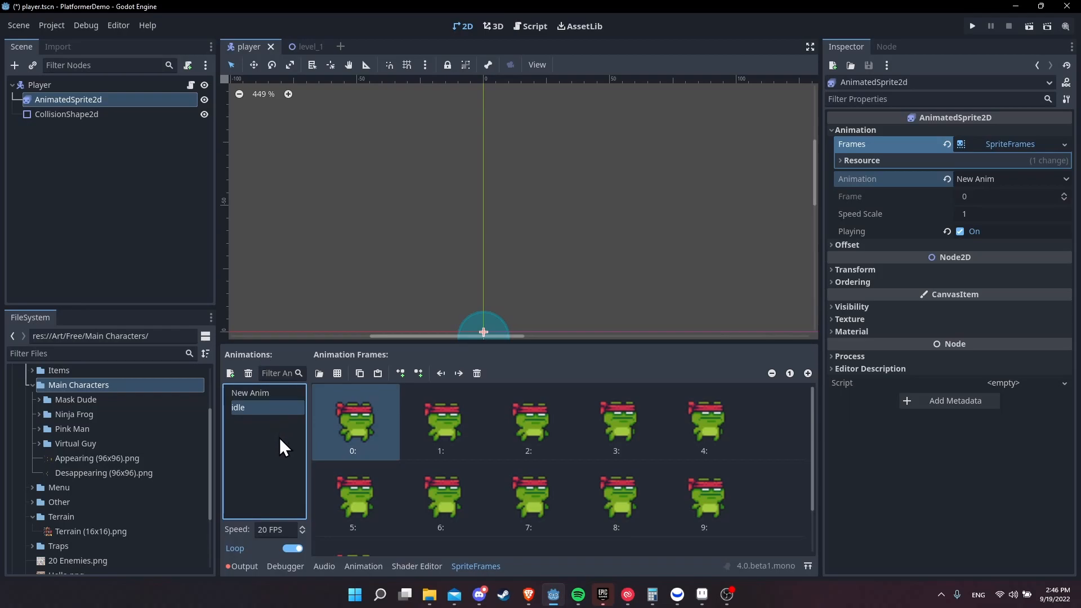
pyautogui.doubleClick(259, 393)
pyautogui.press('BackSpace')
pyautogui.write('run')
pyautogui.press('Return')
# Step: Add another animation to the player's sprite frames and name it jump
pyautogui.click(231, 373)
pyautogui.doubleClick(258, 394)
pyautogui.write('jump')
pyautogui.press('Return')
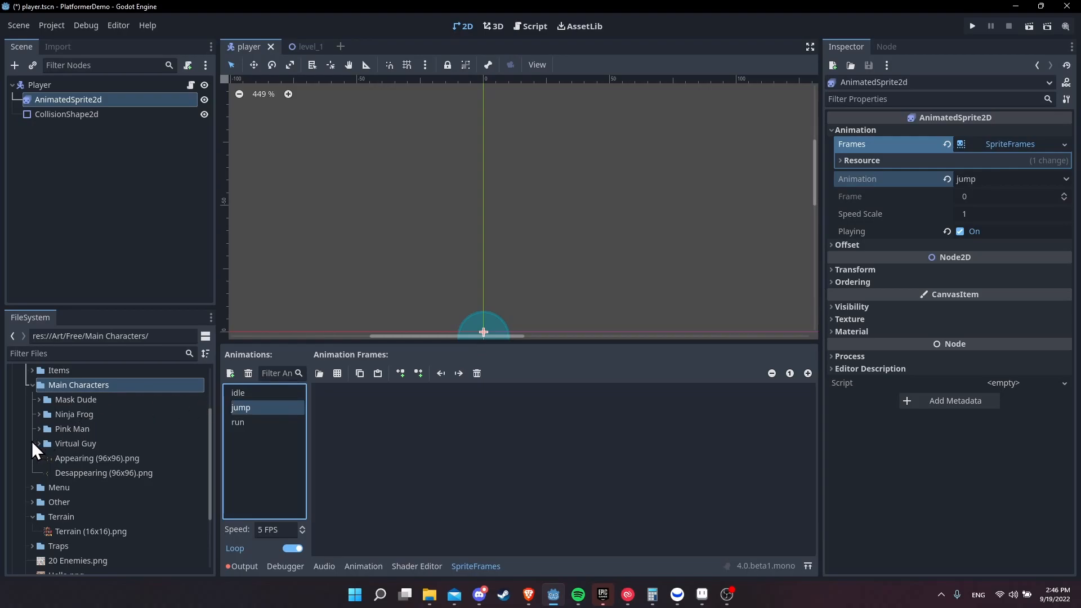
# Step: Add the Ninja Frog's Jump (32x32).png as a frame of the jump animation
pyautogui.click(39, 414)
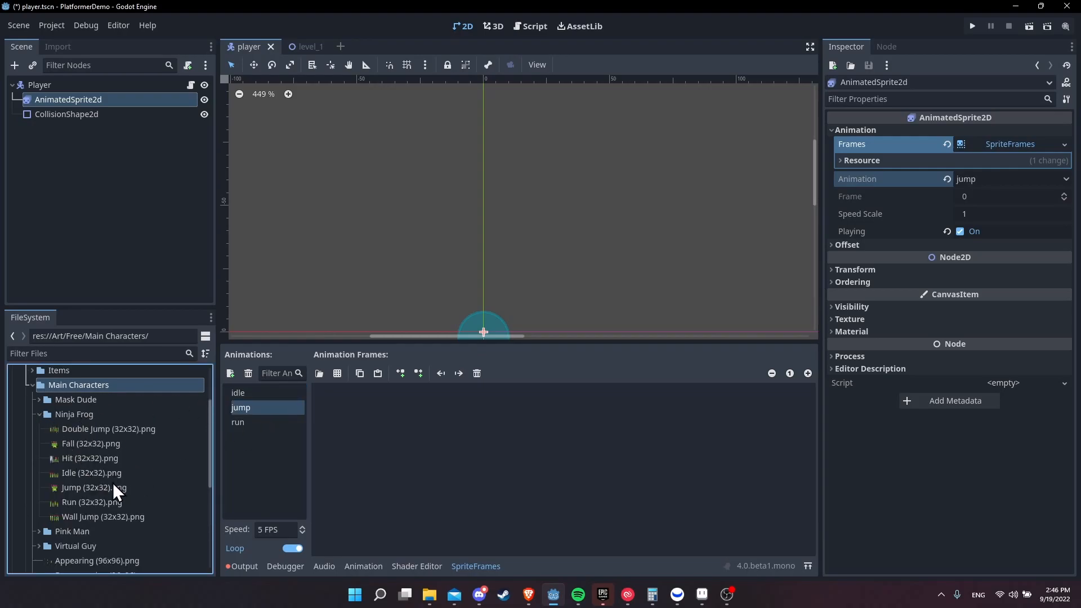
pyautogui.moveTo(71, 491); pyautogui.dragTo(379, 426)
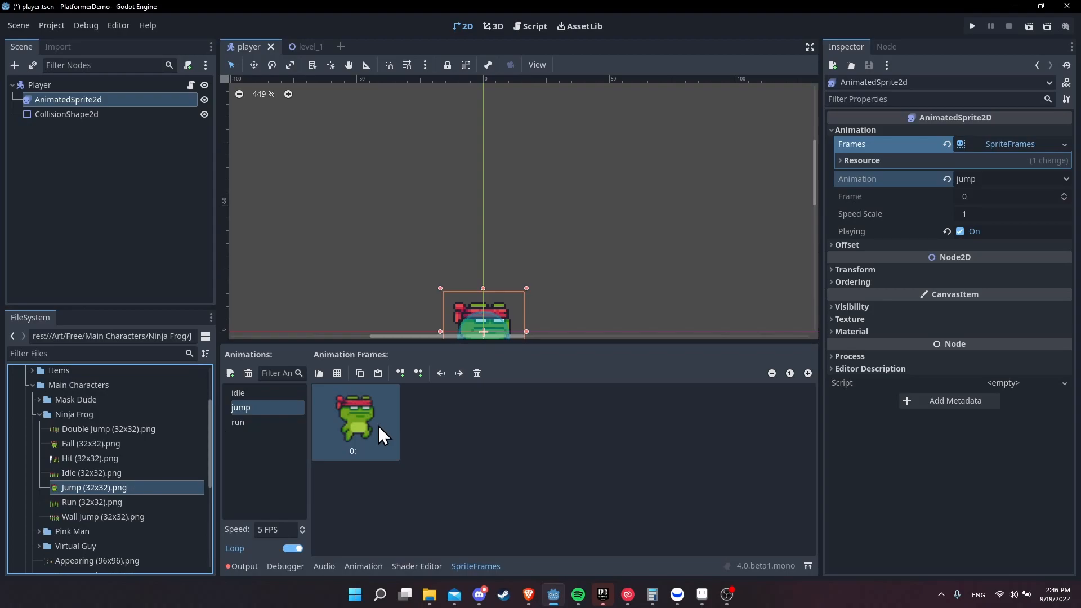
pyautogui.scroll(-4, 493, 320)
pyautogui.moveTo(493, 320); pyautogui.dragTo(469, 247, button='middle')
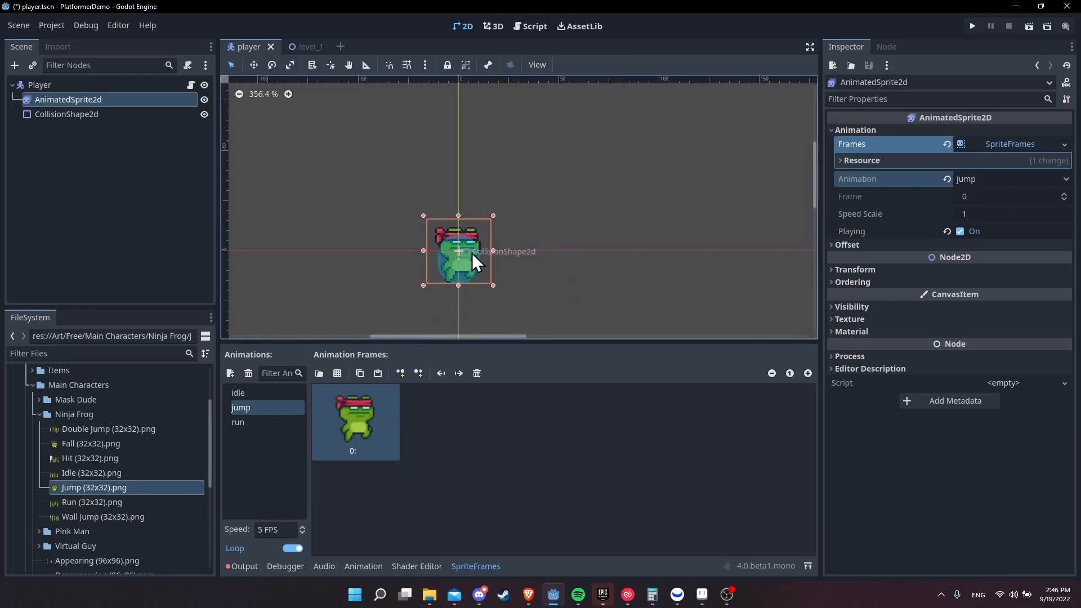
# Step: Load the Ninja Frog's Run (32x32).png sprite sheet for the run animation and set its vertical division to 1
pyautogui.click(251, 427)
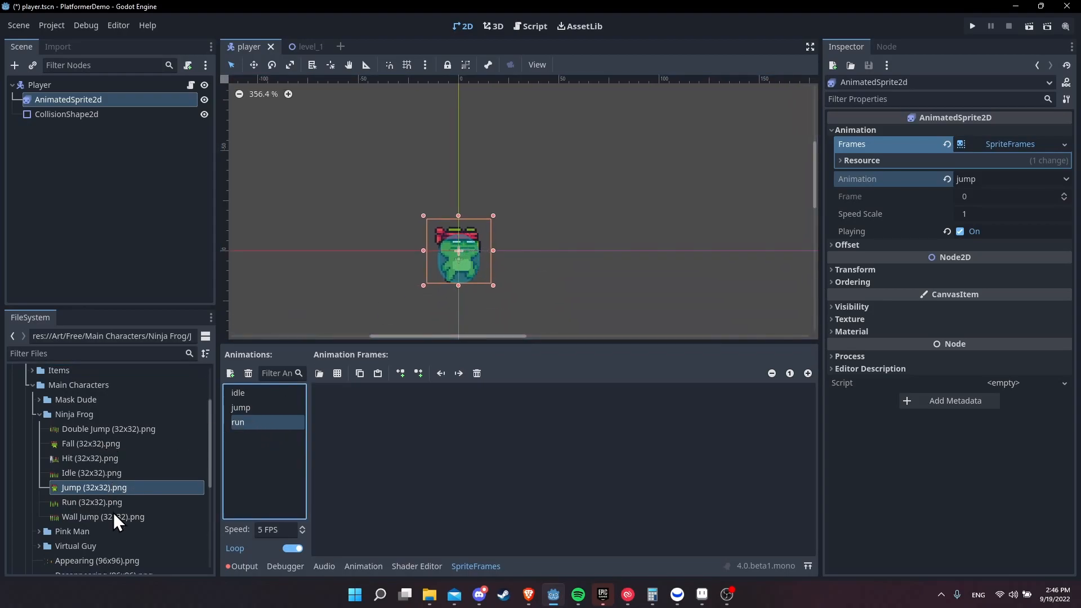
pyautogui.click(337, 374)
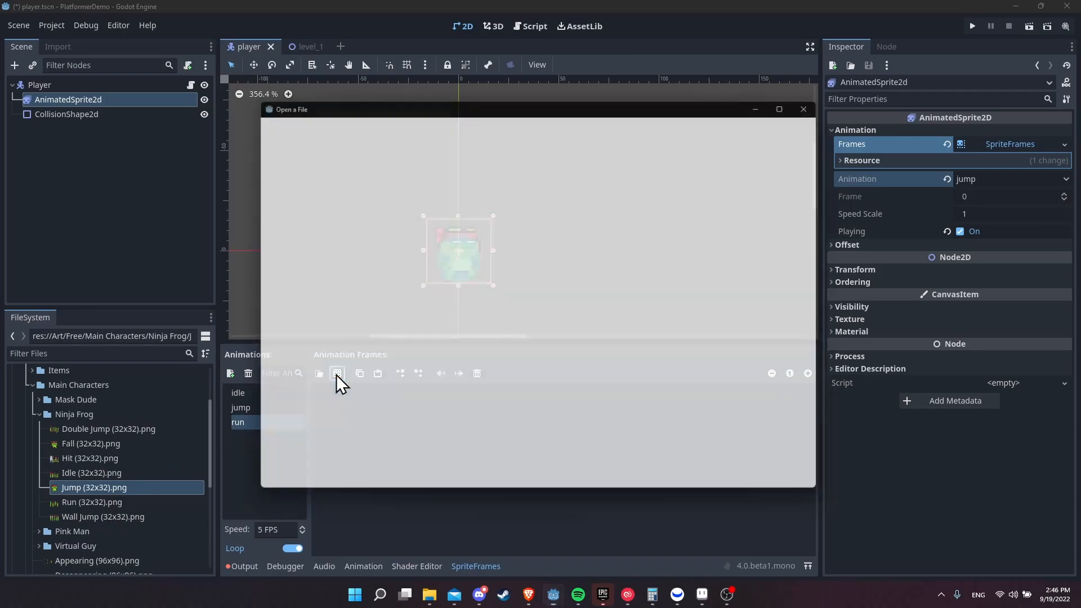
pyautogui.doubleClick(670, 168)
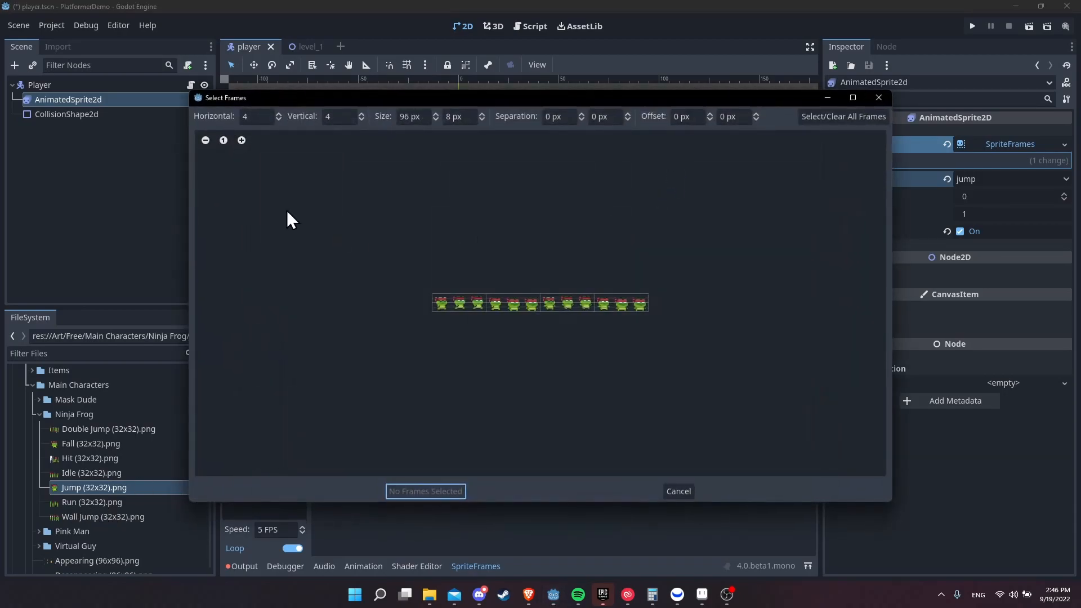
pyautogui.click(341, 117)
pyautogui.write('1')
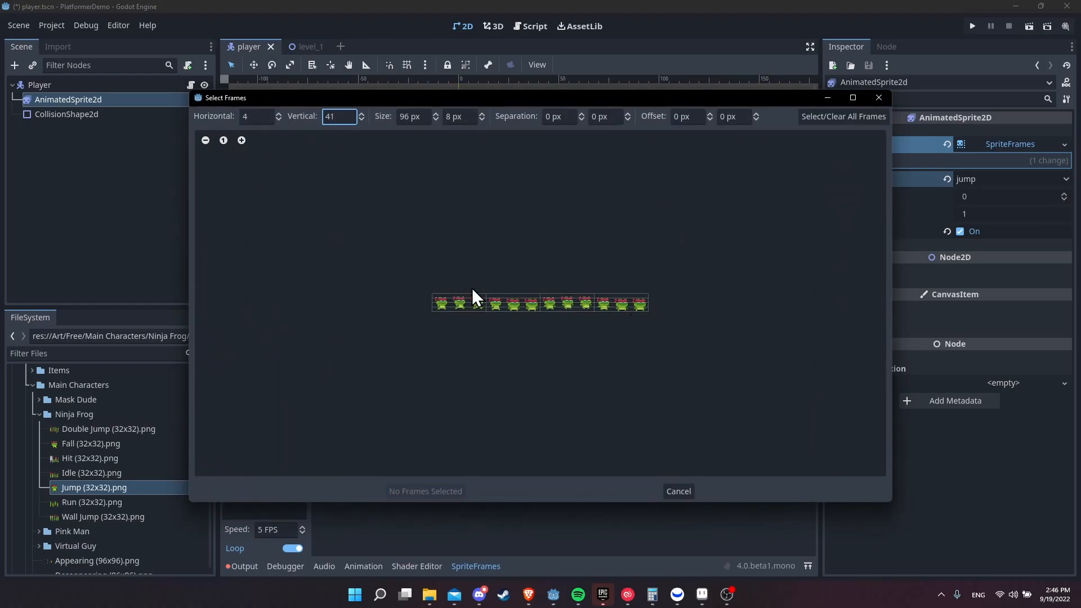
pyautogui.press('Tab')
pyautogui.moveTo(348, 122); pyautogui.dragTo(322, 114)
pyautogui.write('11')
pyautogui.press('Tab')
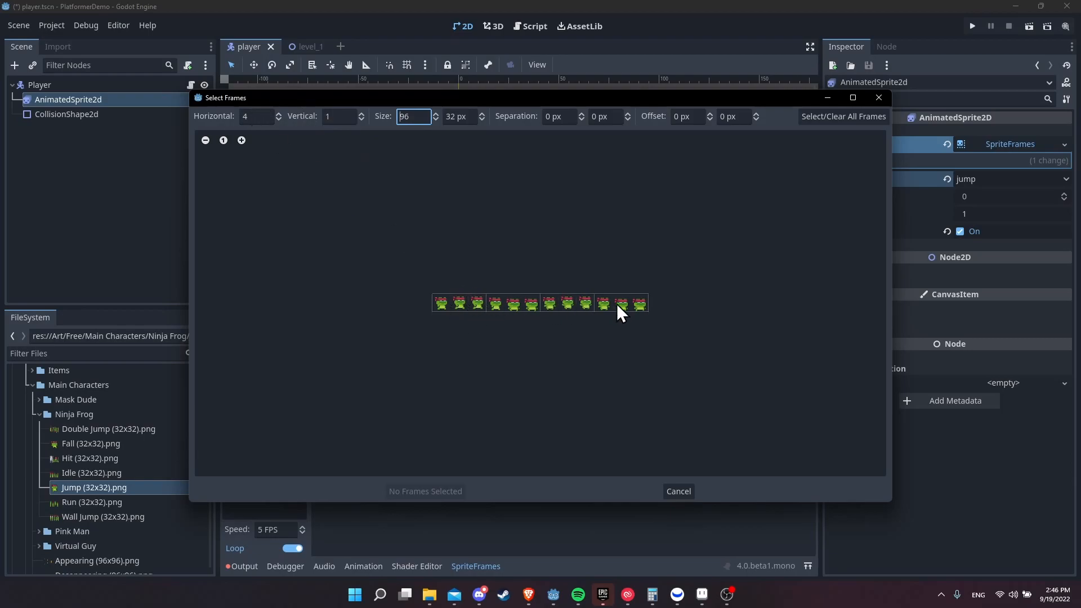
# Step: Divide the run sprite sheet into 12 horizontal frames and add all of them to the run animation
pyautogui.moveTo(263, 116); pyautogui.dragTo(143, 99)
pyautogui.write('12')
pyautogui.moveTo(264, 123); pyautogui.dragTo(222, 116)
pyautogui.write('12')
pyautogui.press('Tab')
pyautogui.click(843, 118)
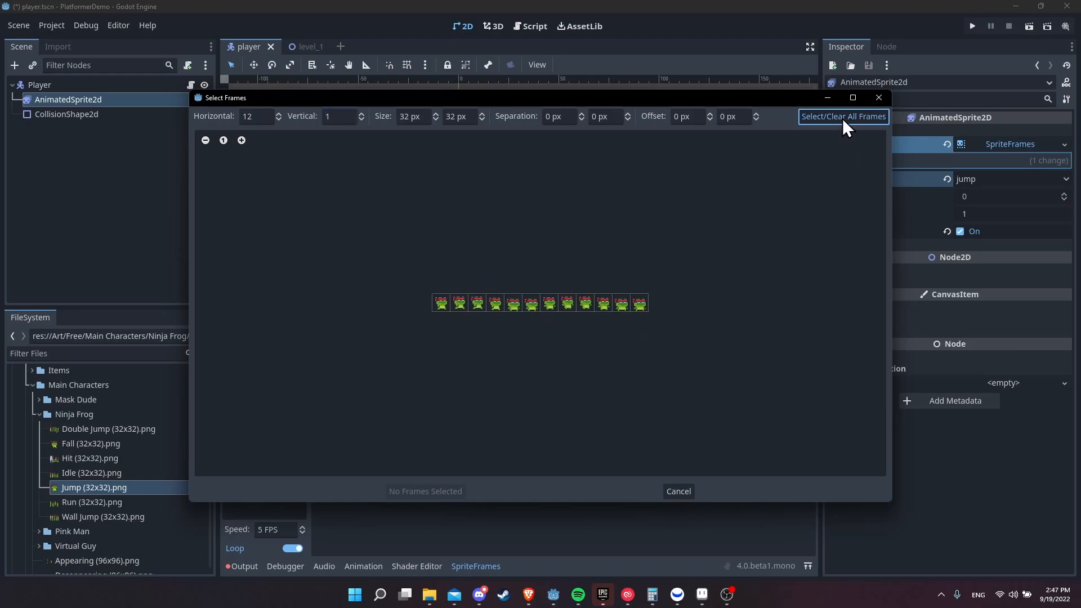
pyautogui.click(430, 492)
pyautogui.scroll(-1, 673, 459)
pyautogui.scroll(-1, 665, 461)
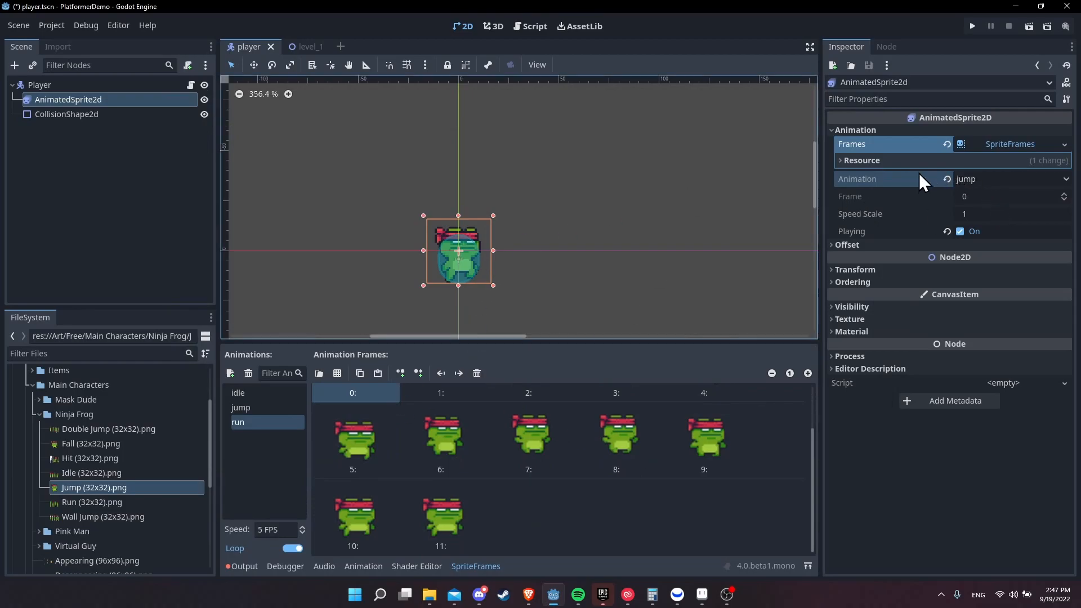
# Step: Switch the AnimatedSprite2d's active animation to run and set the run animation's speed to 20 FPS
pyautogui.click(984, 178)
pyautogui.click(990, 226)
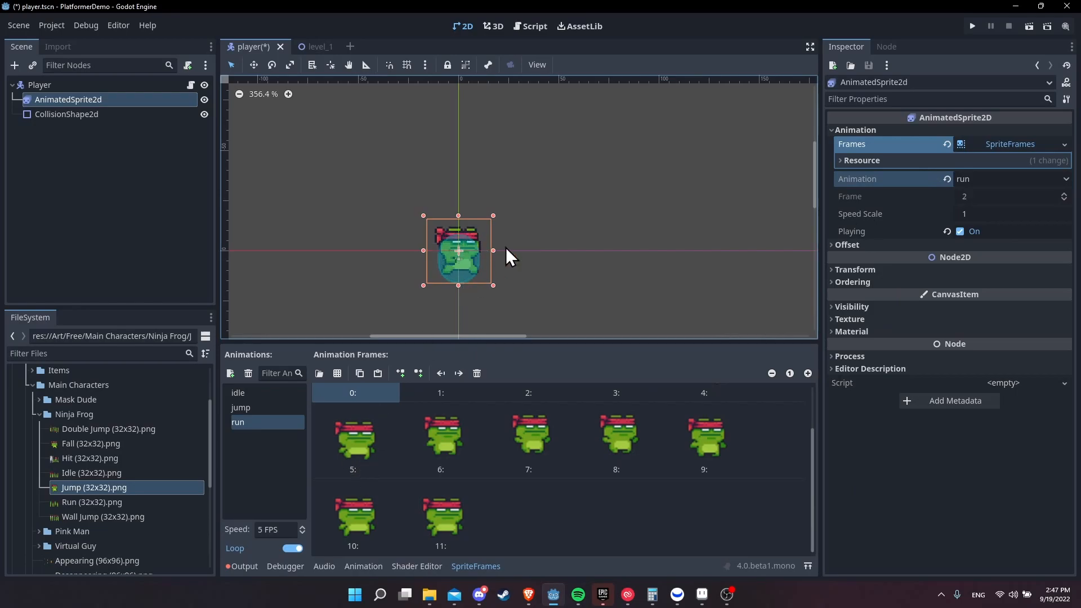
pyautogui.click(276, 529)
pyautogui.press('BackSpace')
pyautogui.write('20')
pyautogui.press('Return')
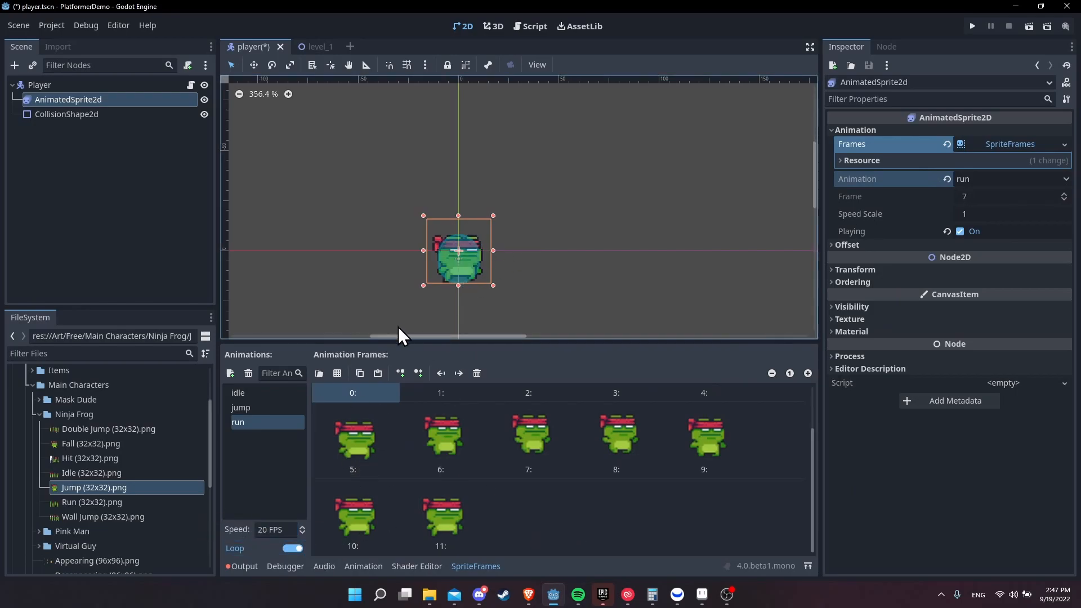
# Step: Set the jump animation's speed to 20 FPS and review the idle, jump and run animations
pyautogui.click(245, 408)
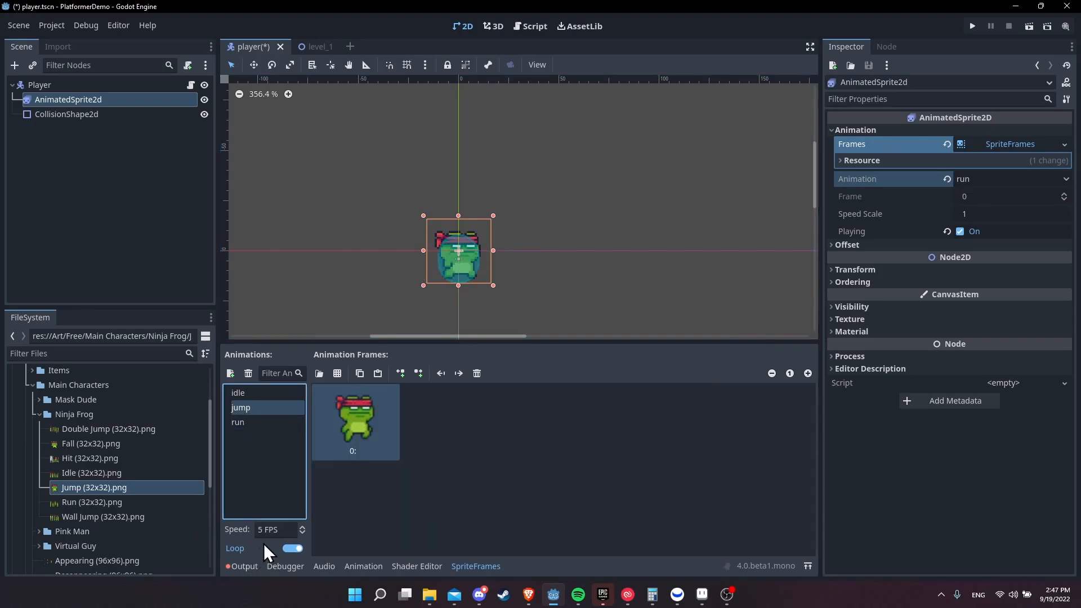
pyautogui.click(270, 530)
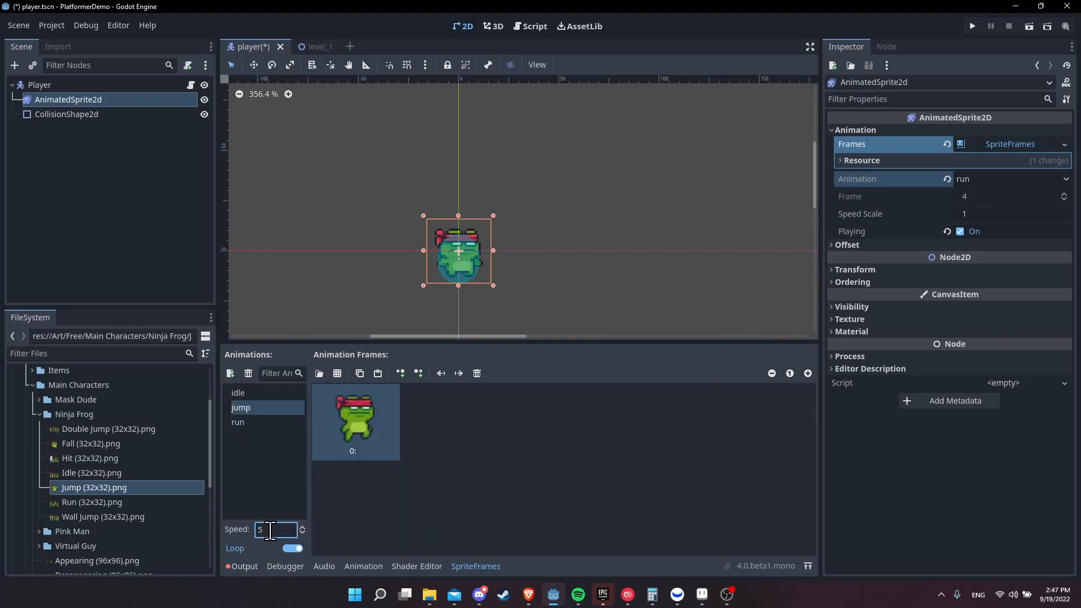
pyautogui.press('BackSpace')
pyautogui.write('20')
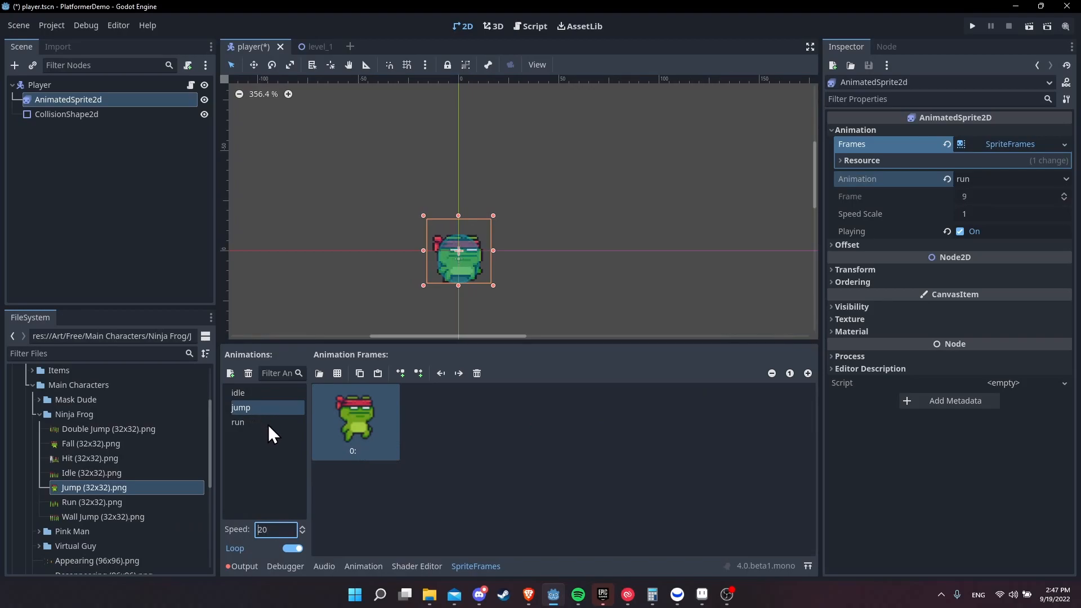
pyautogui.click(262, 394)
pyautogui.click(268, 408)
pyautogui.click(275, 421)
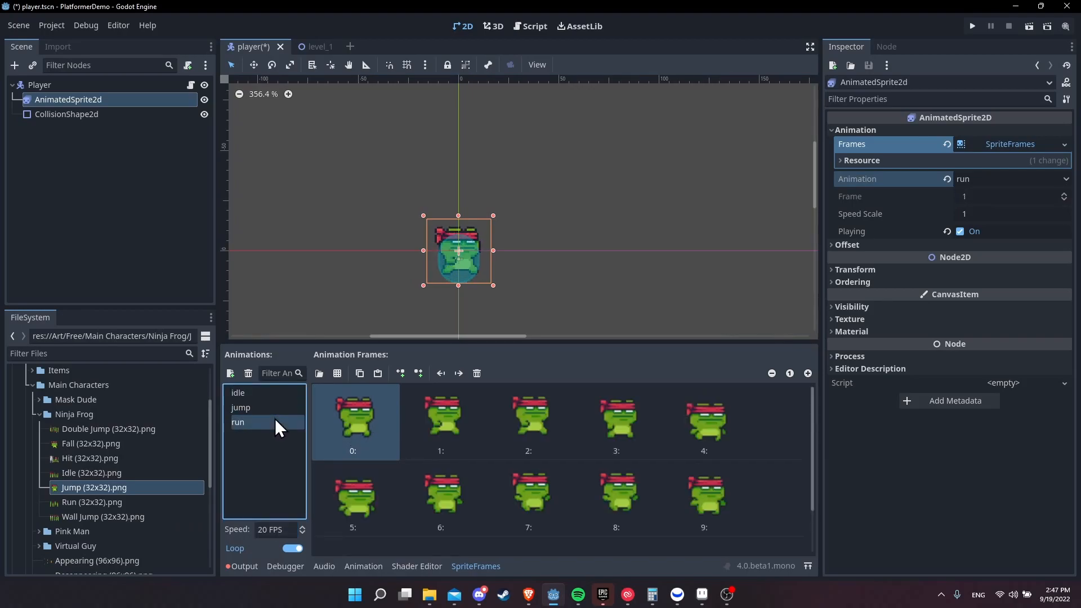
pyautogui.click(273, 393)
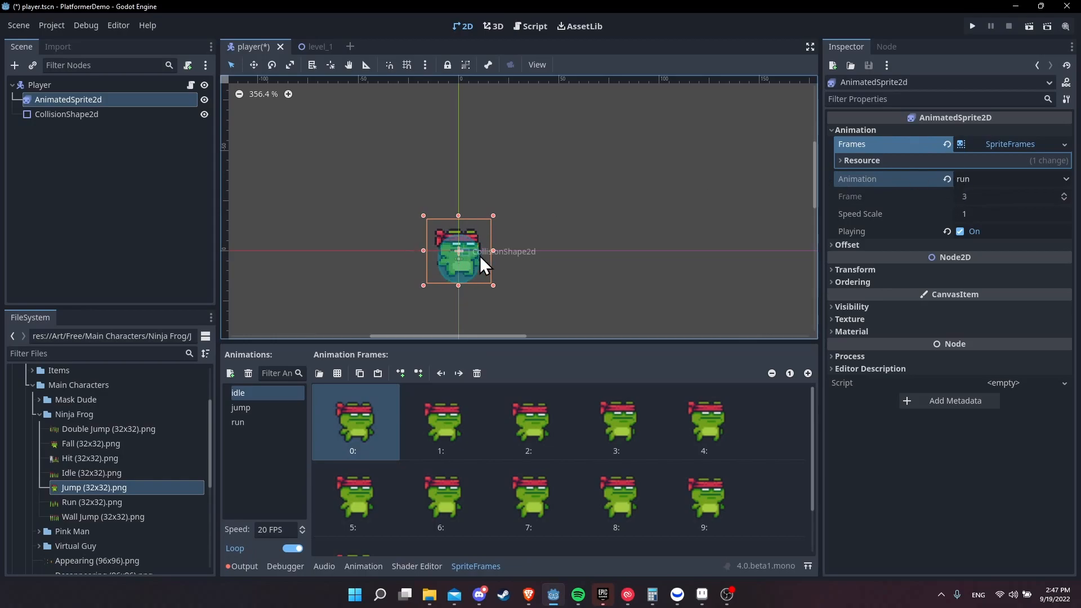
# Step: Run the project, move the player back and forth to view the run animation in play, and stop the run
pyautogui.click(972, 26)
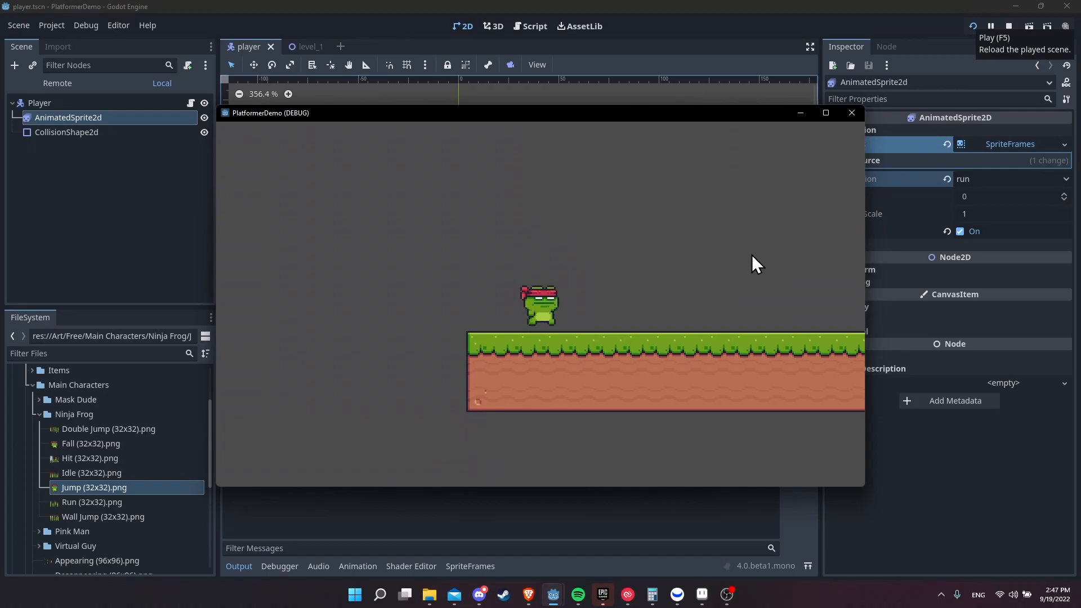
pyautogui.press('Right')
pyautogui.press('Left')
pyautogui.press('Right')
pyautogui.press('Left')
pyautogui.press('Right')
pyautogui.click(1010, 27)
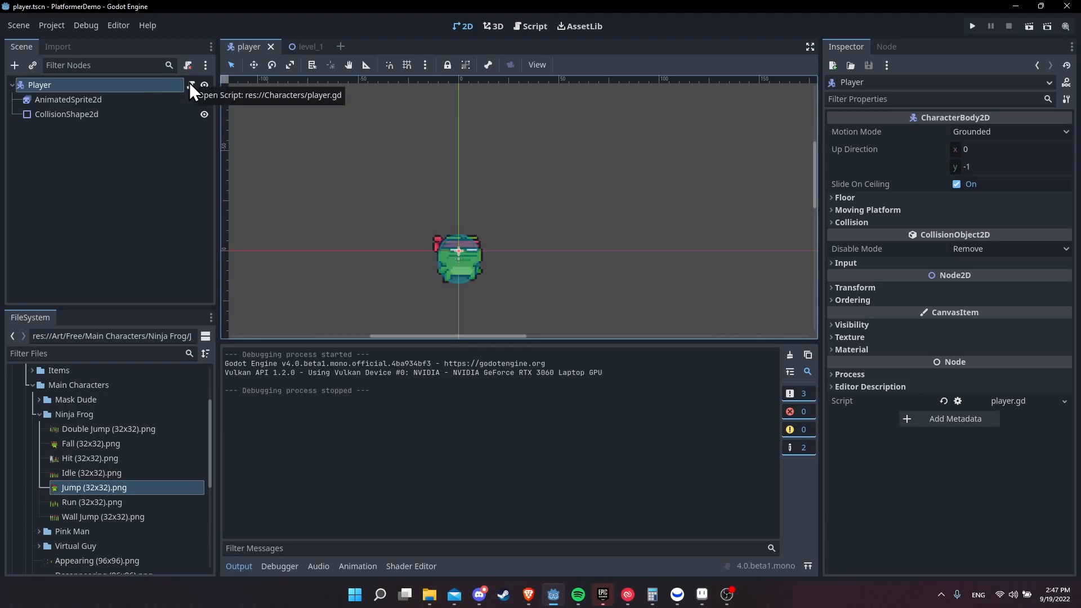
# Step: Open the Player's script, declare the variable animated_sprite = $AnimatedSprite2d below the gravity variable, and save the script
pyautogui.click(191, 85)
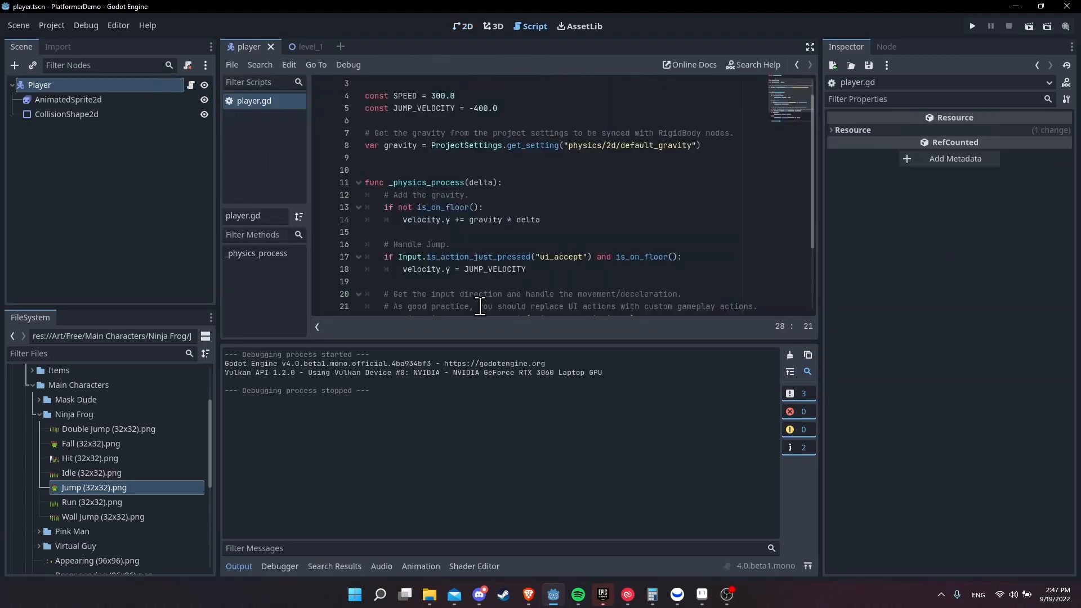
pyautogui.moveTo(507, 340); pyautogui.dragTo(507, 442)
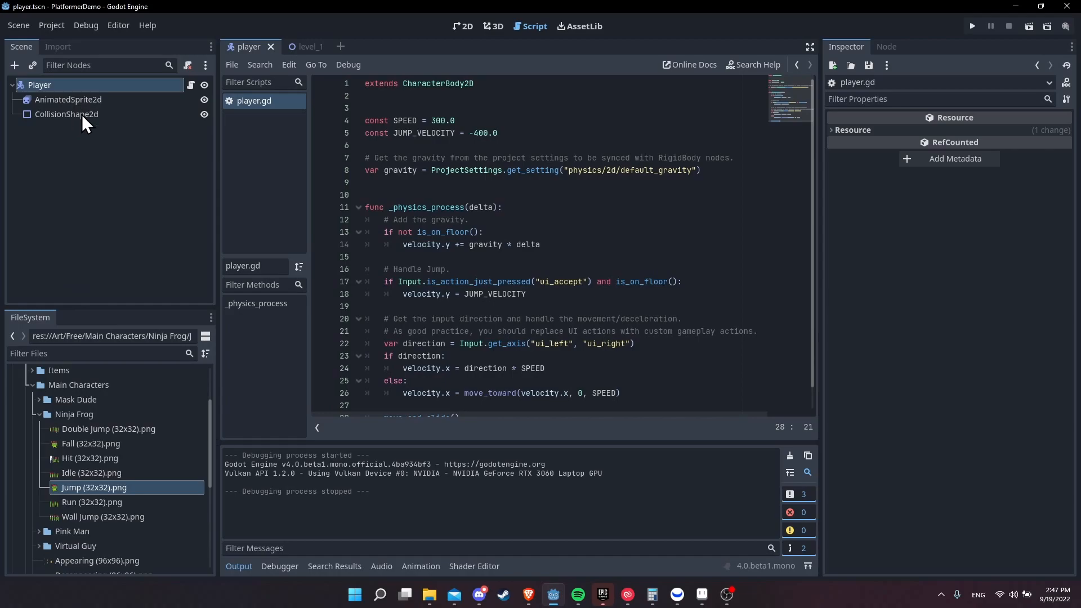
pyautogui.click(712, 171)
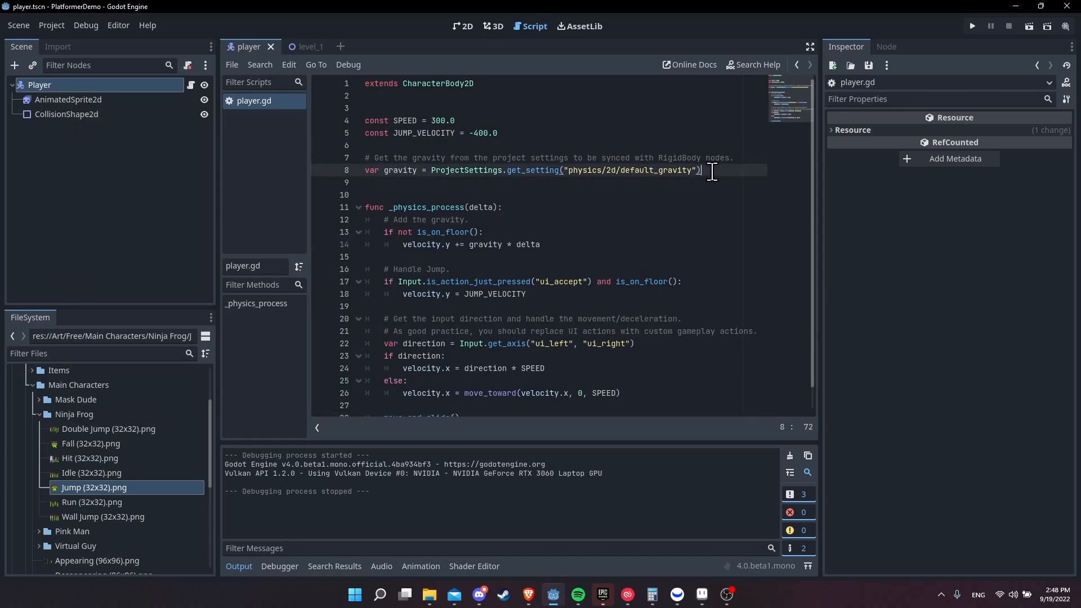
pyautogui.press('Return')
pyautogui.write('var animated_sprite = $')
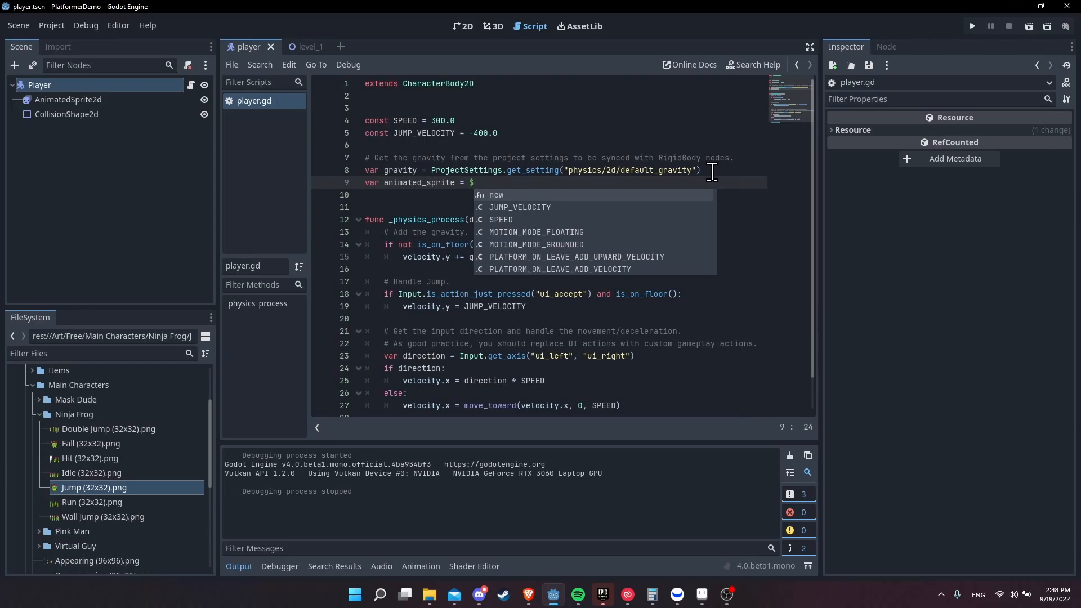
pyautogui.write('AnimatedSprite2d')
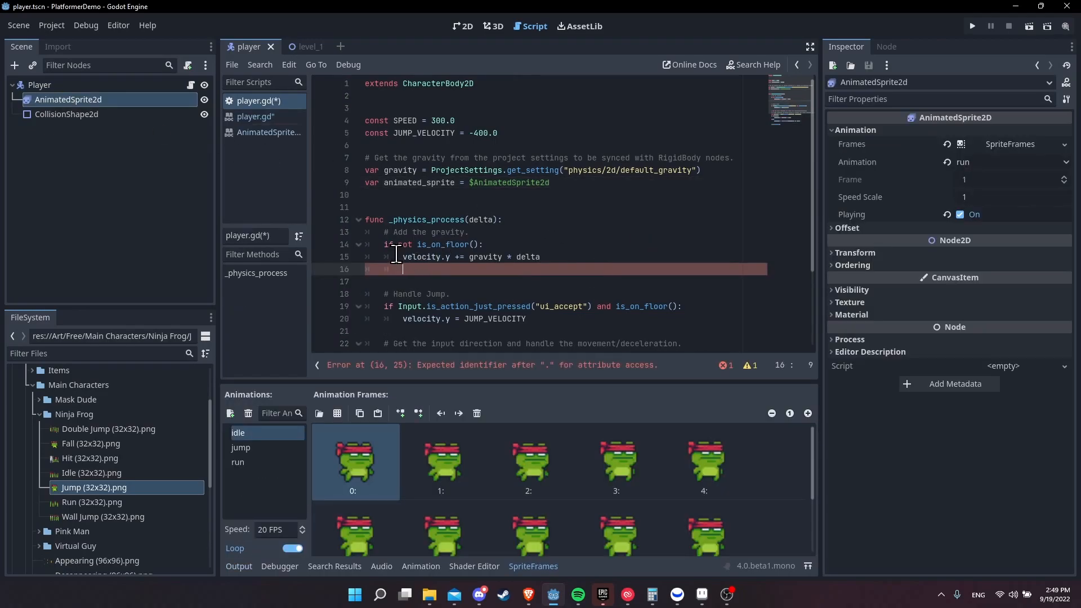
pyautogui.hotkey('ctrl', 's')
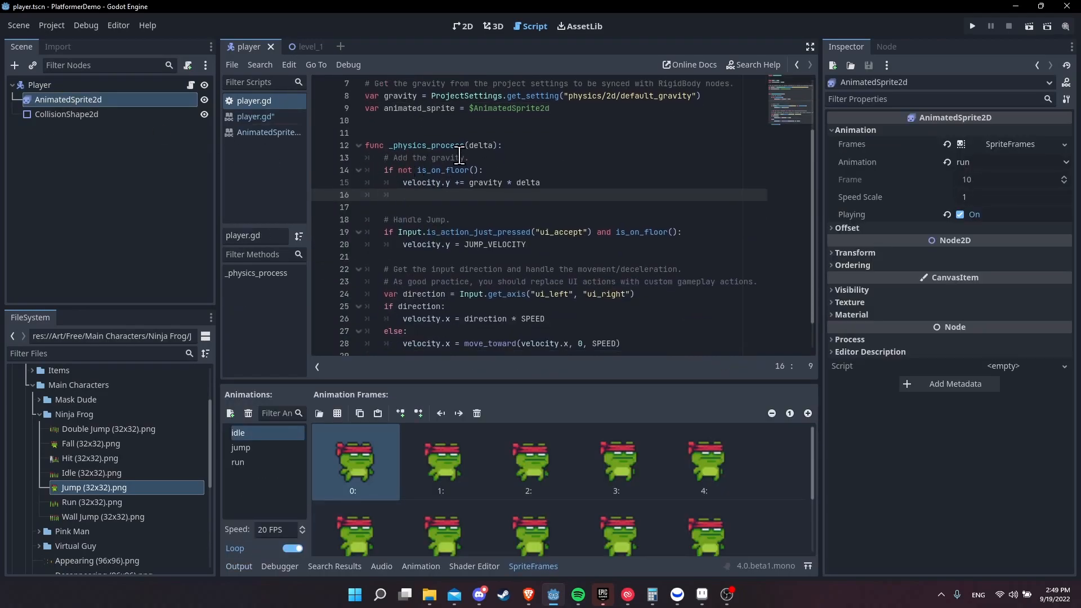
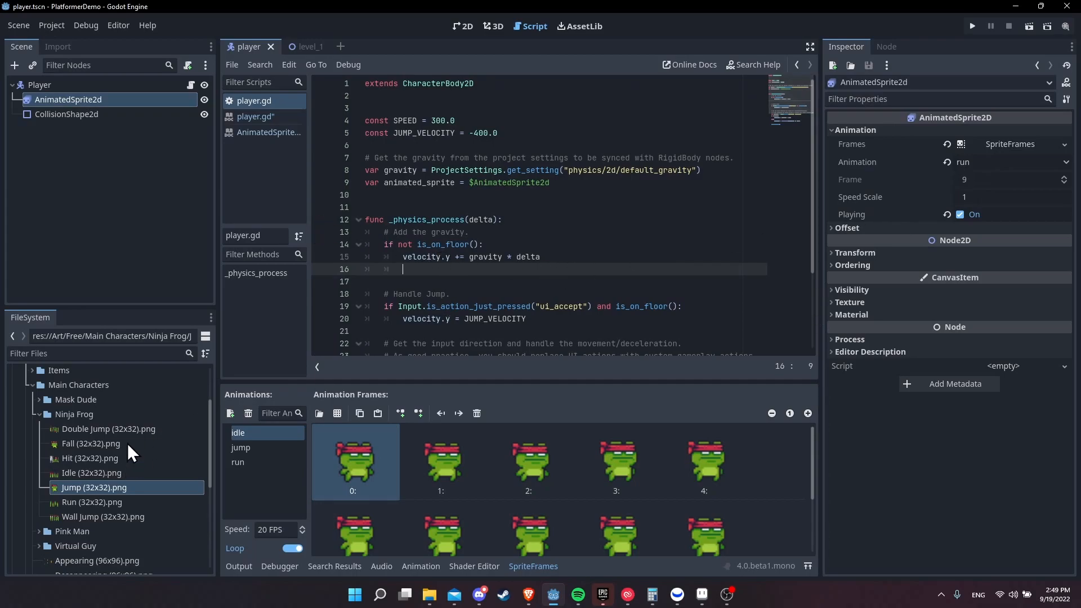
# Step: In the not is_on_floor() branch, set animated_sprite.animation to "jump" below the gravity line
pyautogui.write('animated_sprite.animation = ')
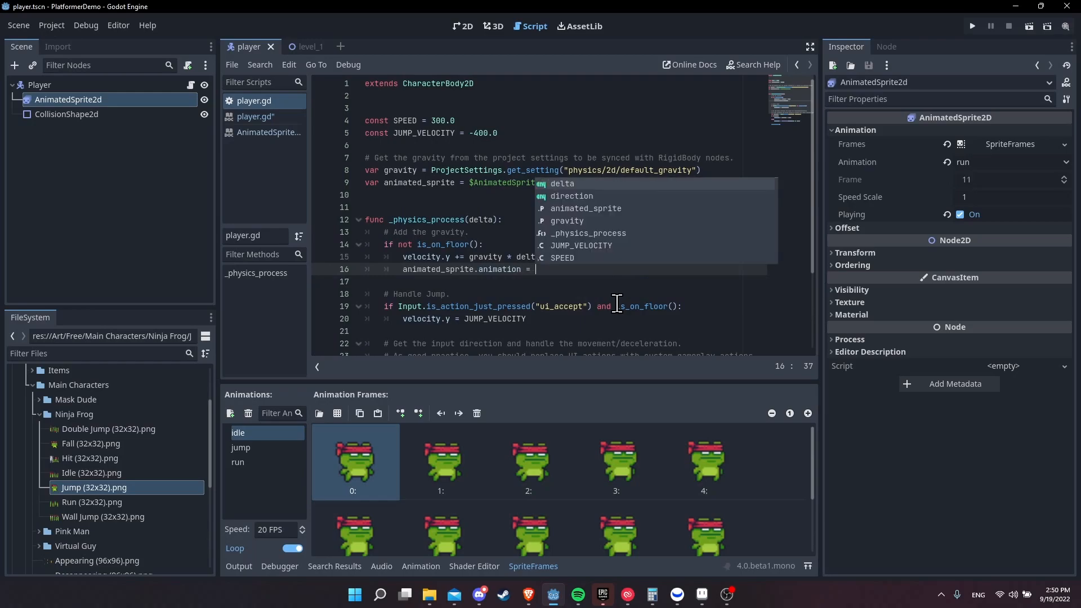
pyautogui.write("'")
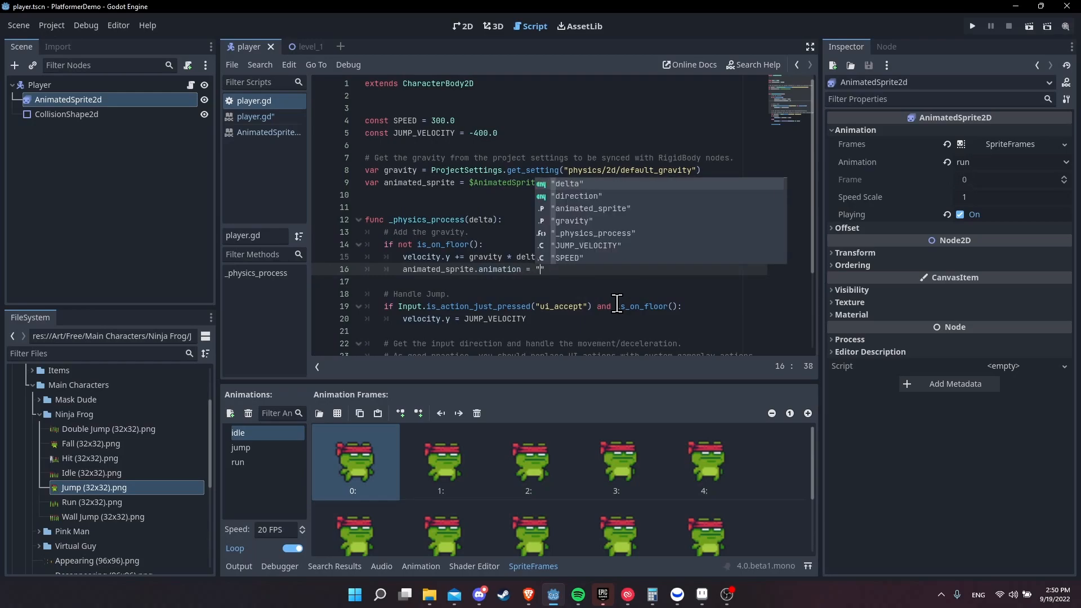
pyautogui.write('jump')
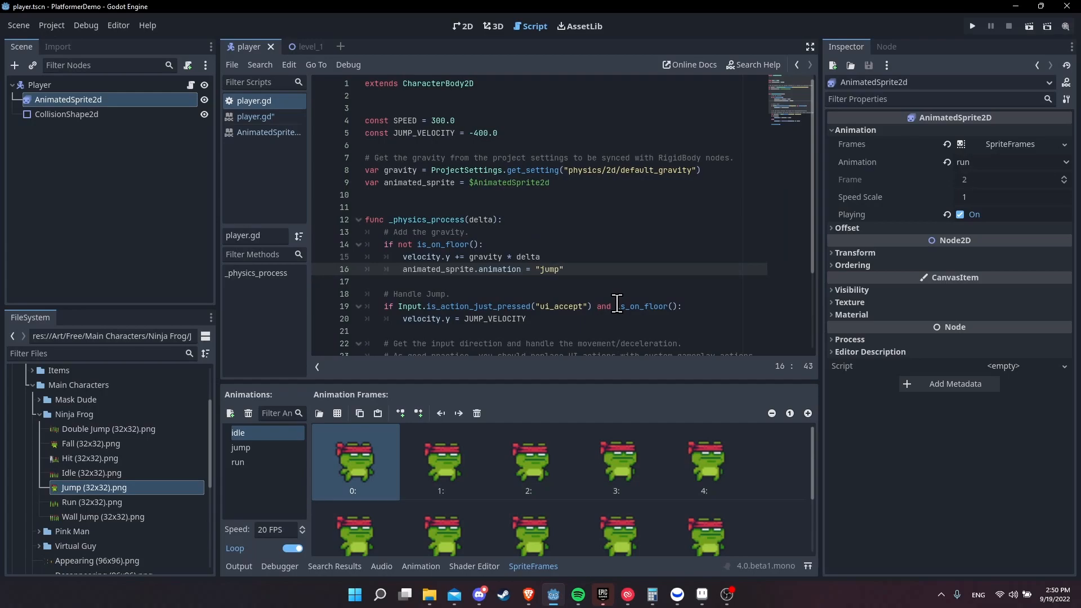
pyautogui.scroll(-3, 645, 154)
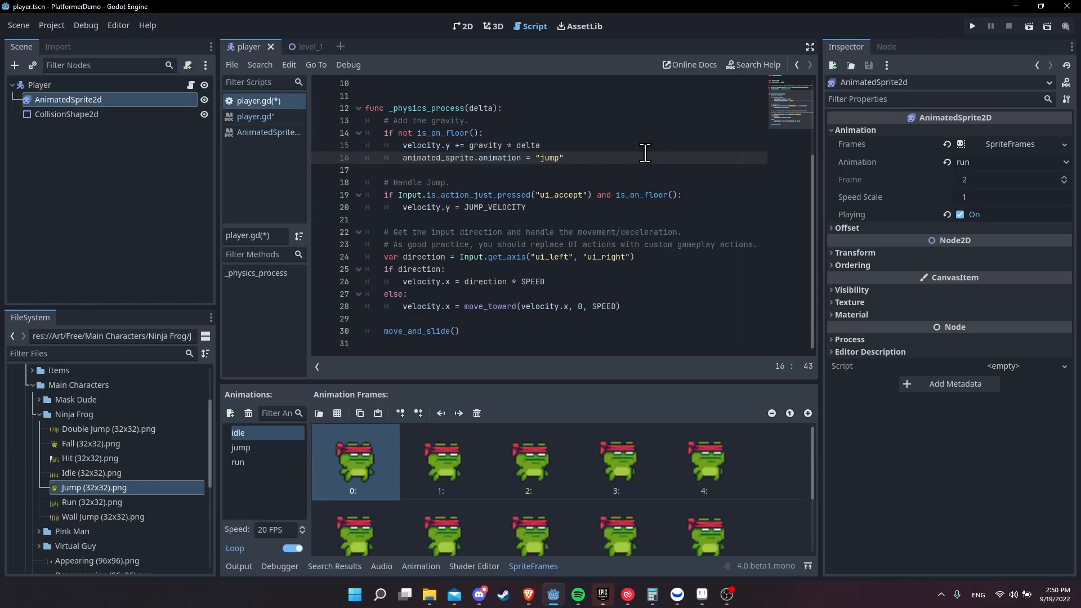
# Step: Add an else branch to the floor check that sets animated_sprite.animation to "idle" if(velocity.x == 0)
pyautogui.press('Return')
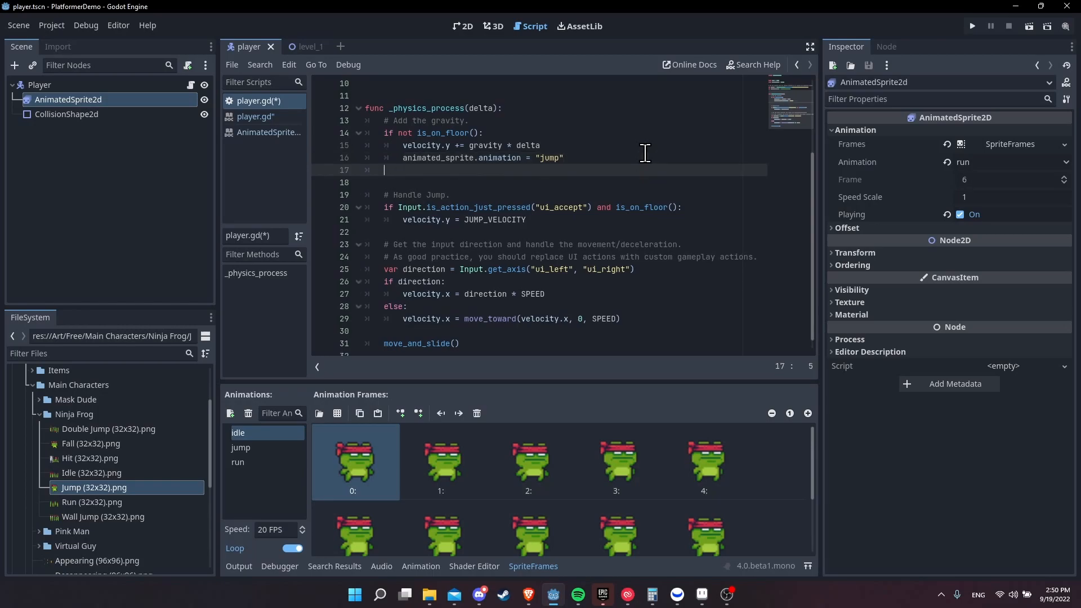
pyautogui.write('else:')
pyautogui.press('Return')
pyautogui.write('i')
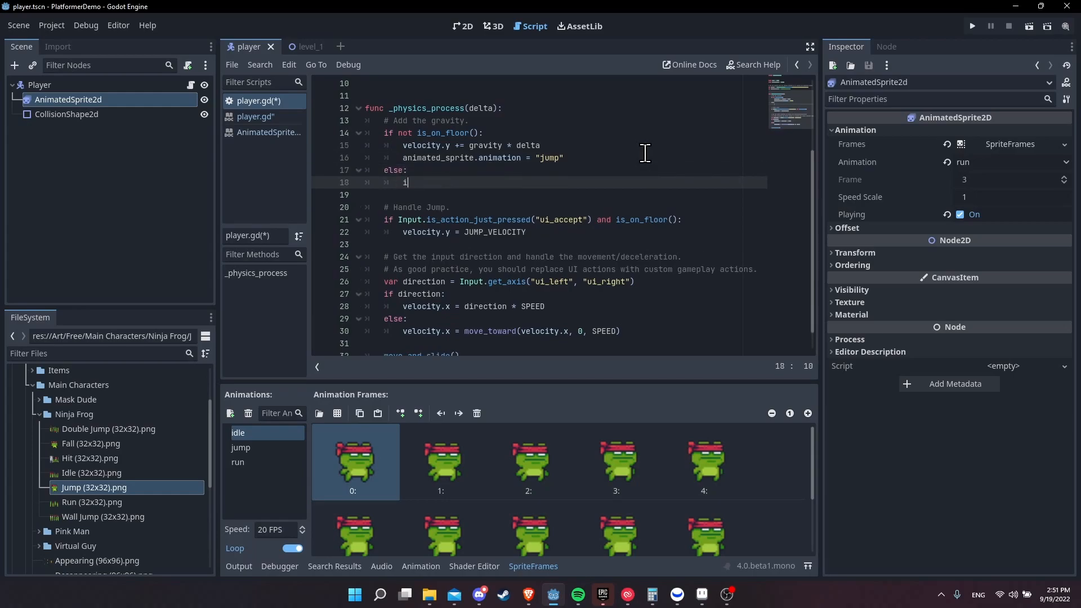
pyautogui.write('f(velocity.x')
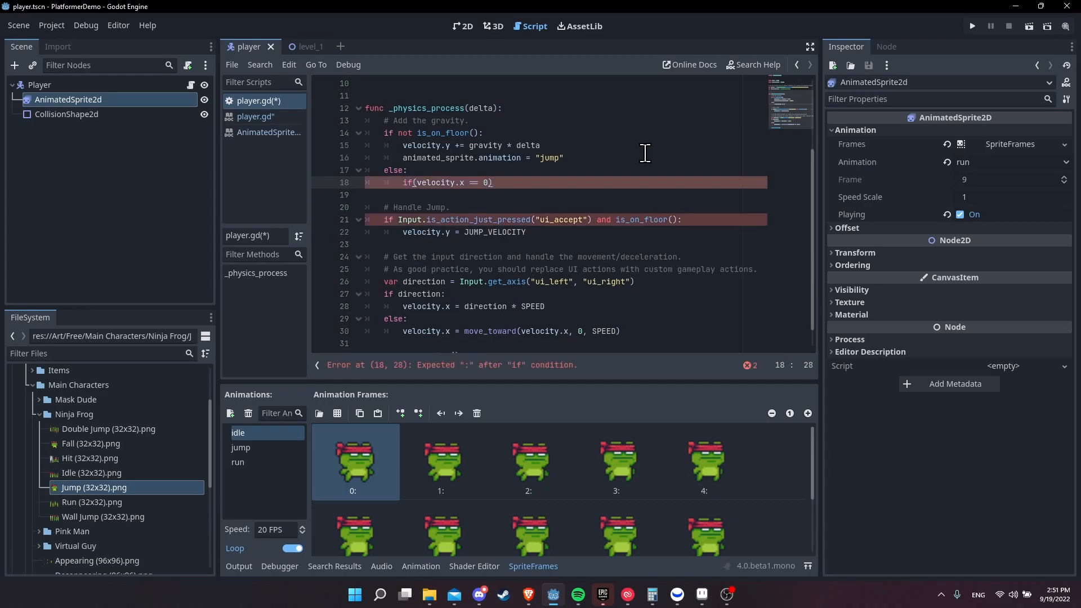
pyautogui.write('== 0):')
pyautogui.press('Return')
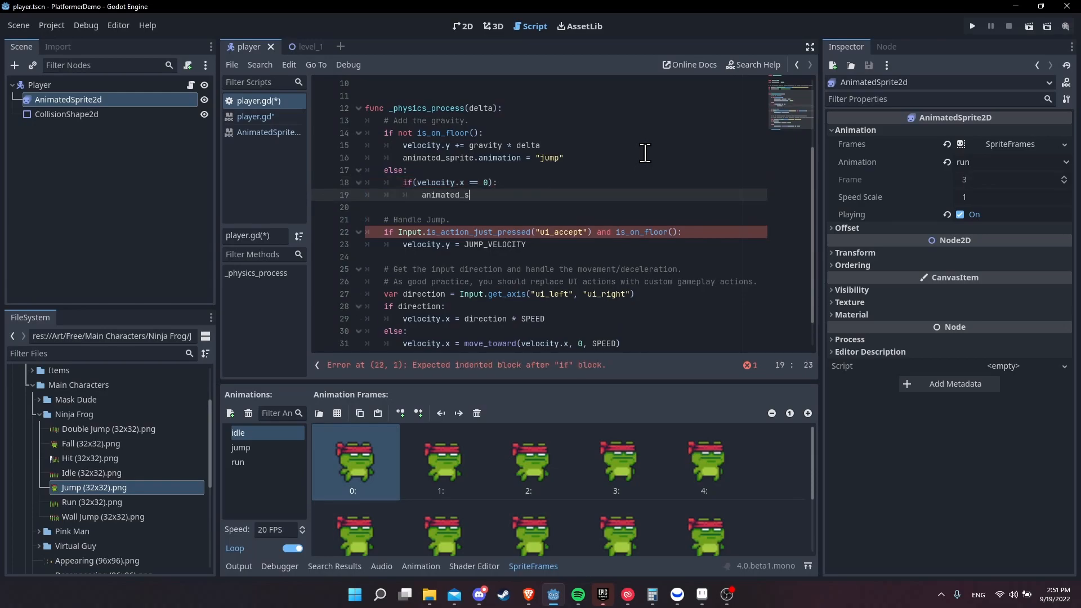
pyautogui.write('animated_sprite.animation = "idle"')
# Step: Add a nested else to the velocity.x check that sets animated_sprite.animation to "run", and save the script
pyautogui.press('Return')
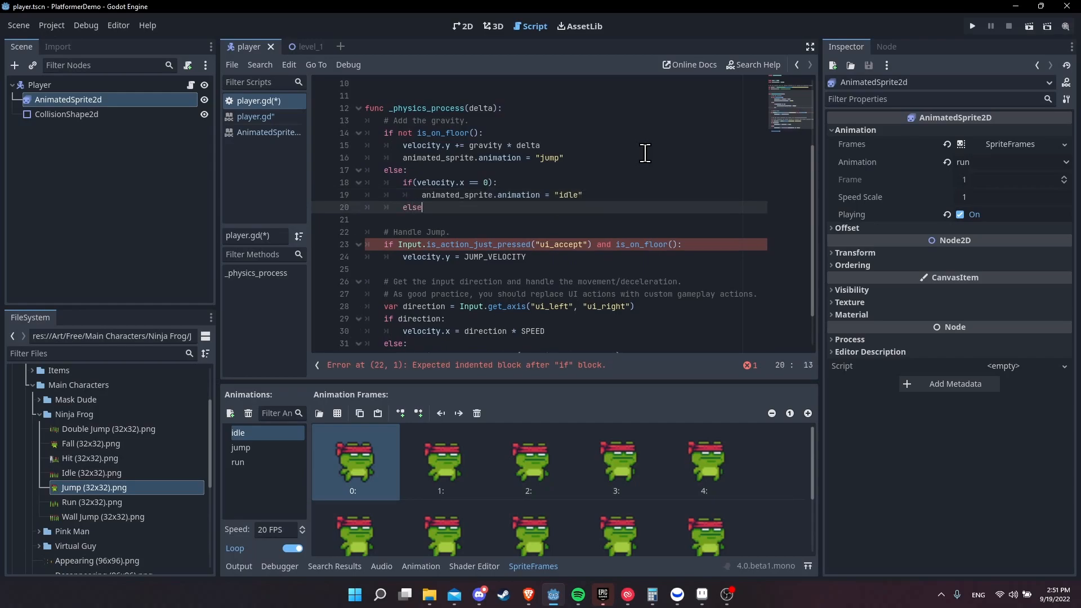
pyautogui.press('BackSpace')
pyautogui.write(':')
pyautogui.press('Return')
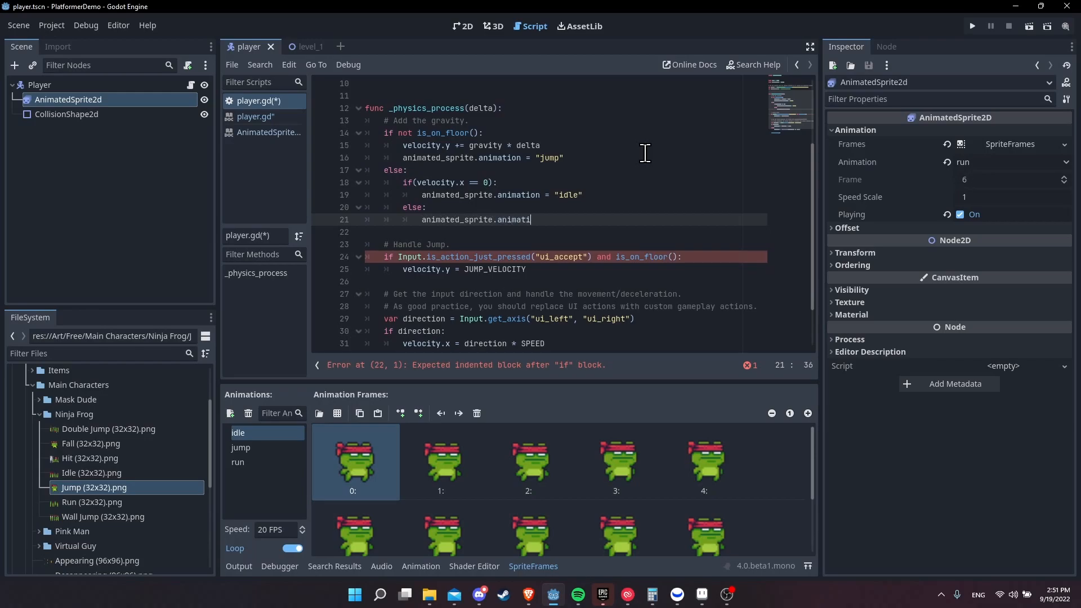
pyautogui.write('"run"')
pyautogui.hotkey('ctrl', 's')
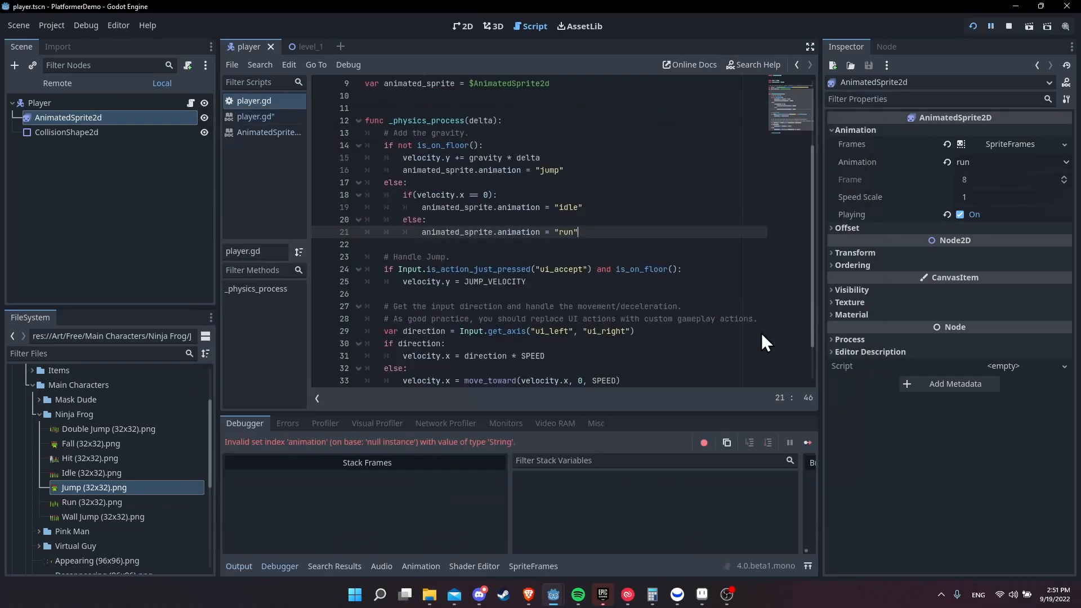
# Step: Run the project to test the scripted animation switching, and stop the run
pyautogui.click(973, 26)
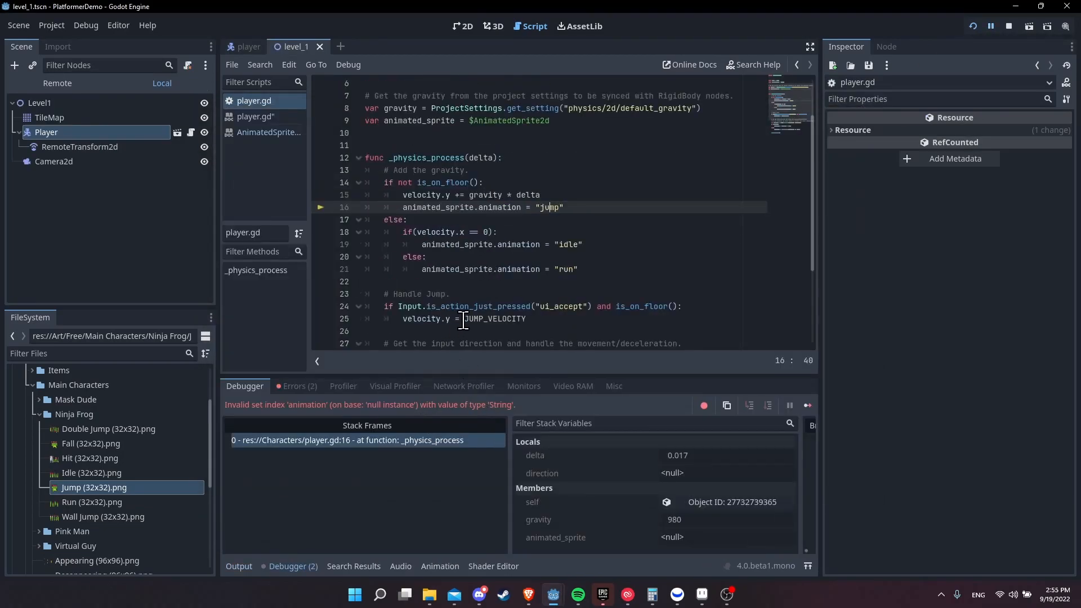
pyautogui.click(1008, 25)
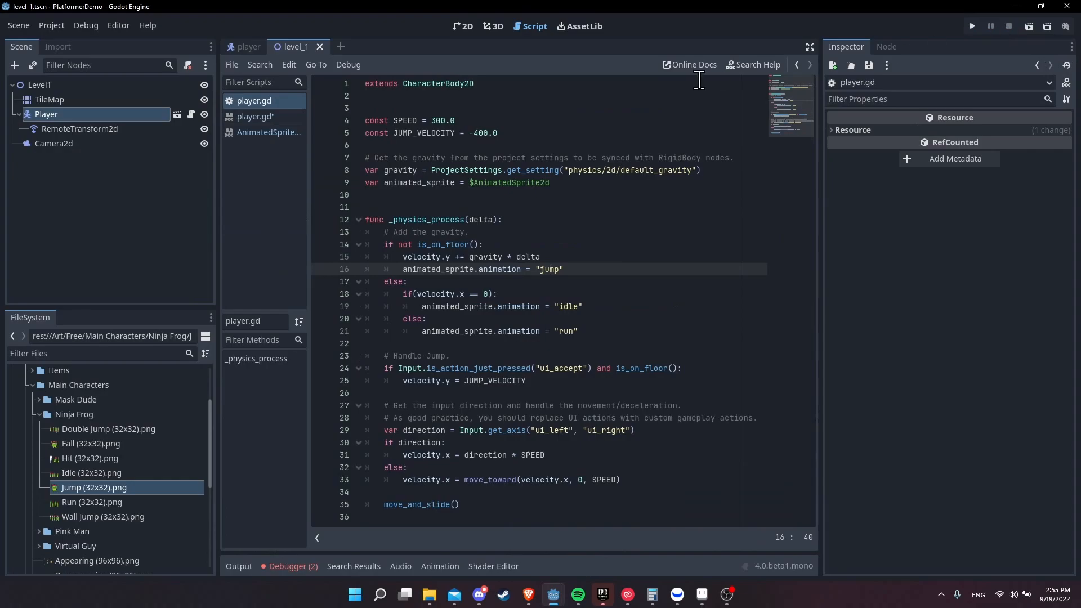
pyautogui.click(365, 184)
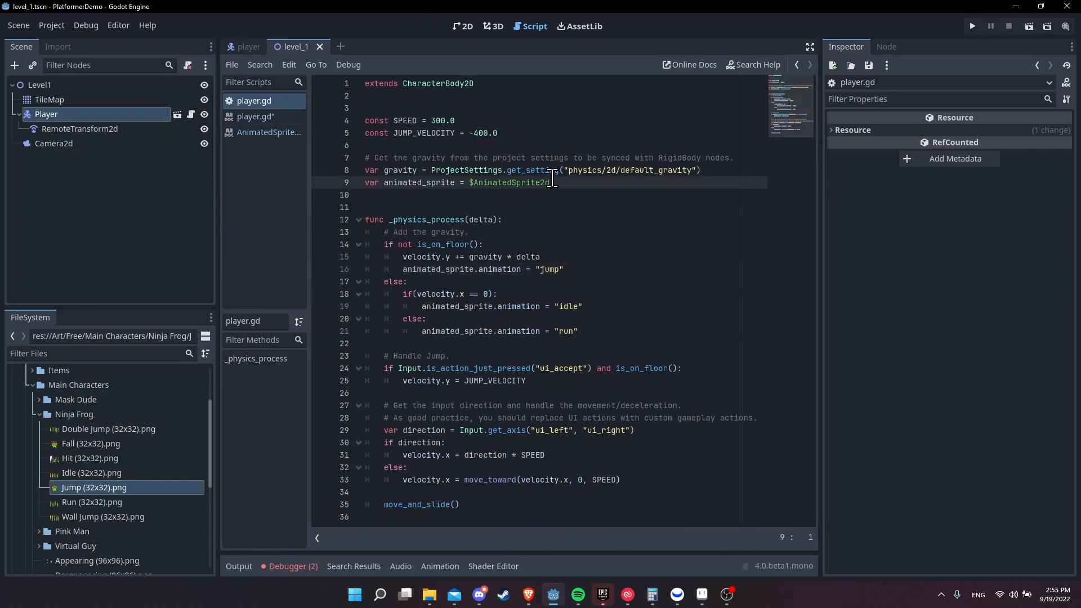
pyautogui.moveTo(552, 182); pyautogui.dragTo(388, 183)
pyautogui.click(368, 184)
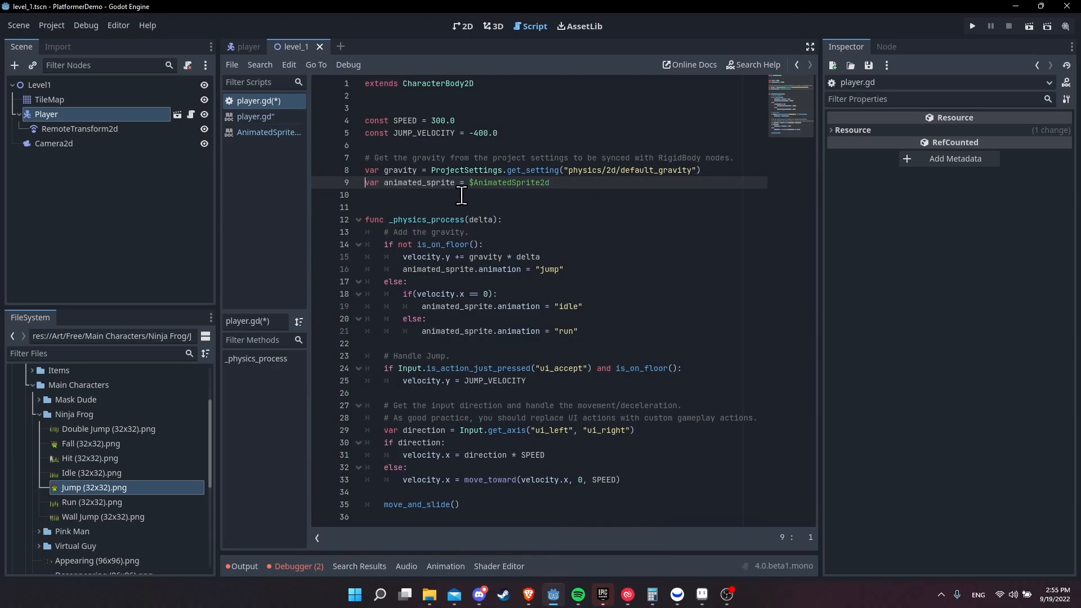
pyautogui.write('@')
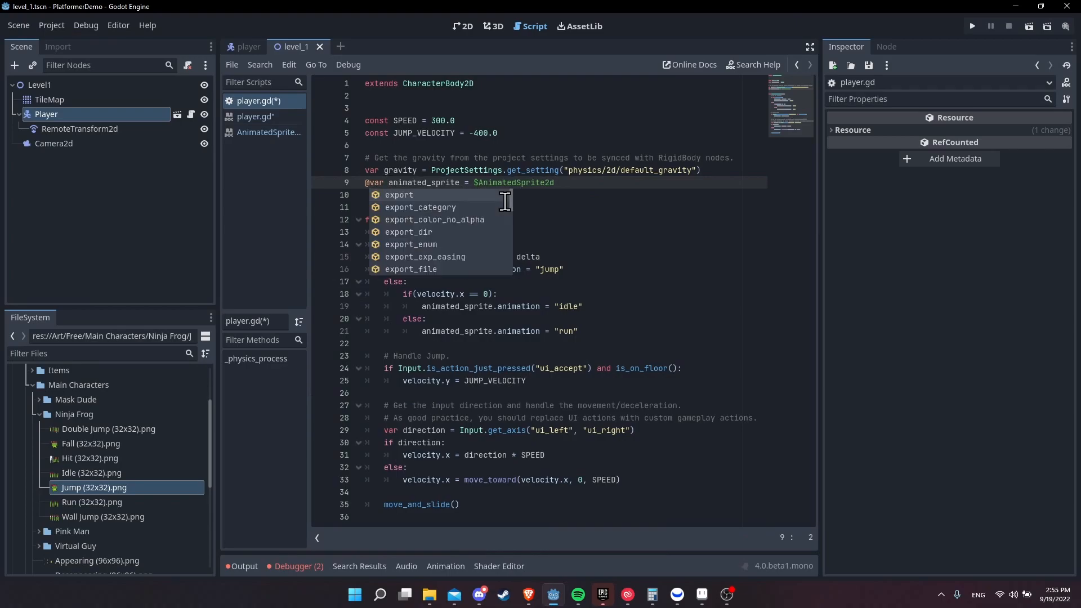
pyautogui.write('onready')
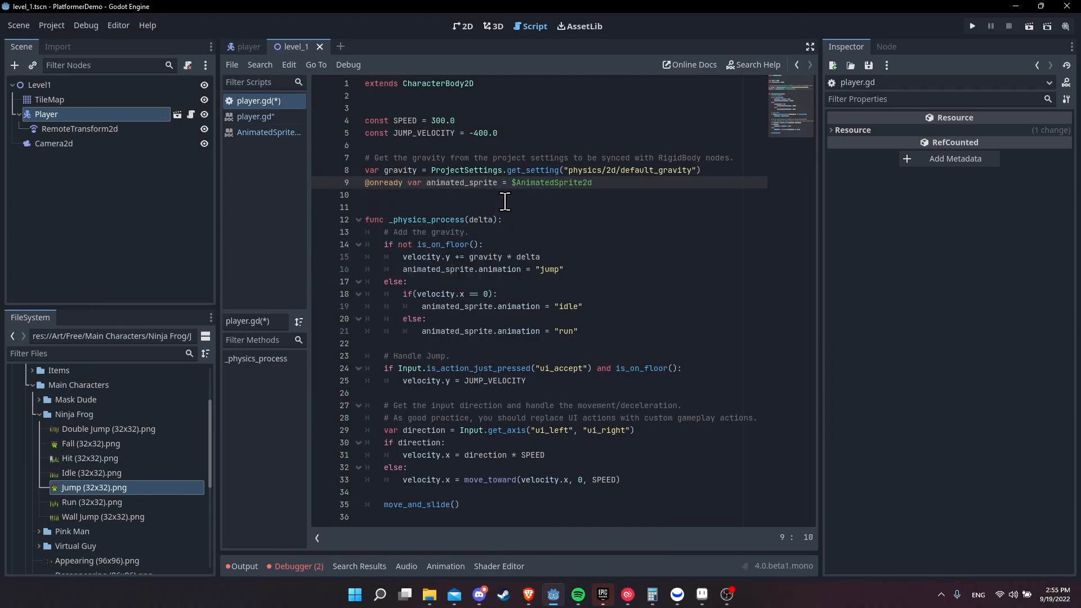
pyautogui.click(531, 182)
pyautogui.click(602, 182)
pyautogui.hotkey('ctrl', 's')
# Step: Run the project, move the player back and forth and make it jump to check the idle, run and jump animations
pyautogui.click(974, 26)
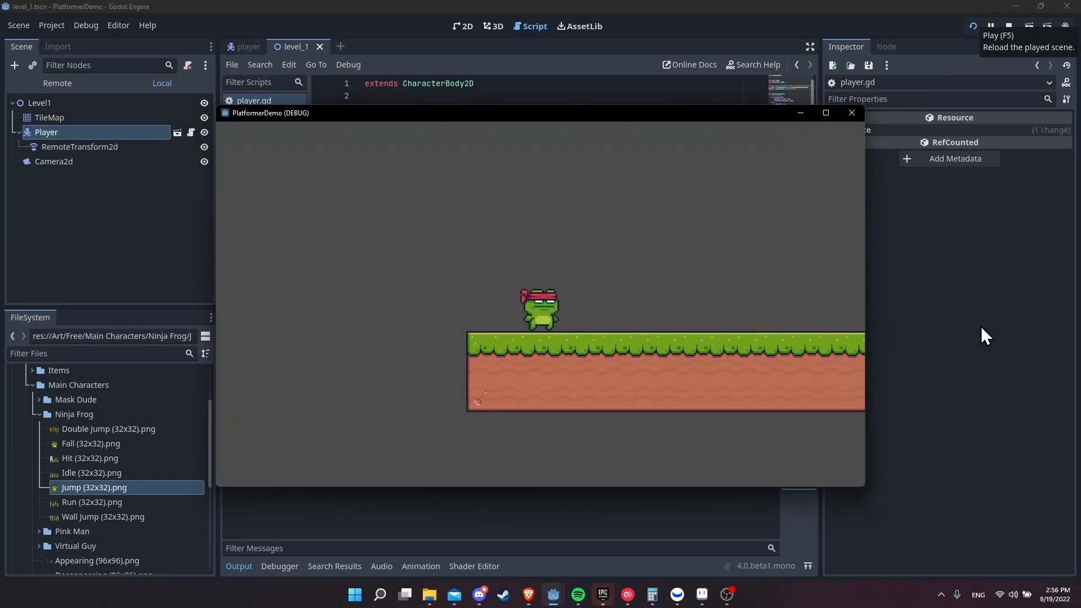
pyautogui.press('Right')
pyautogui.press('Left')
pyautogui.press('Right')
pyautogui.press('Left')
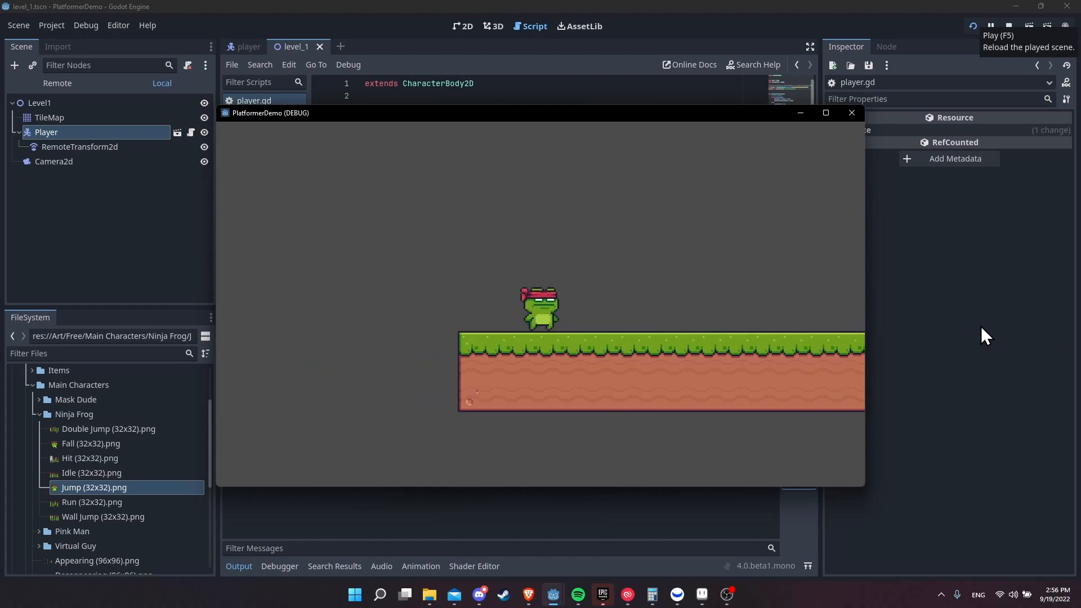
pyautogui.press('Right')
pyautogui.press('Left')
pyautogui.press('Right')
pyautogui.press('Left')
pyautogui.press('Right')
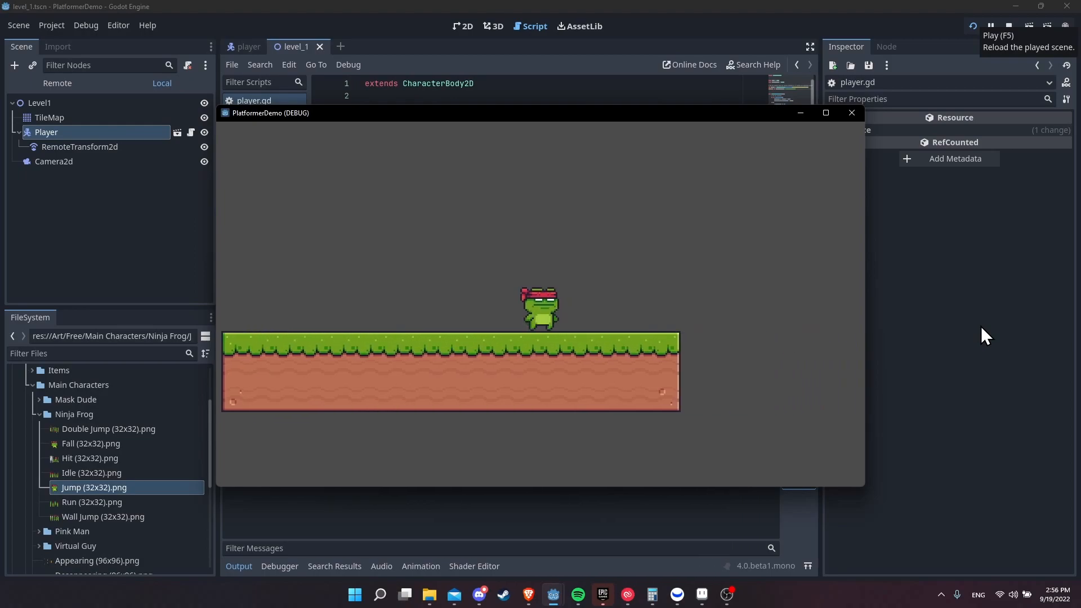
pyautogui.press('Left')
pyautogui.press('space')
pyautogui.press('space')
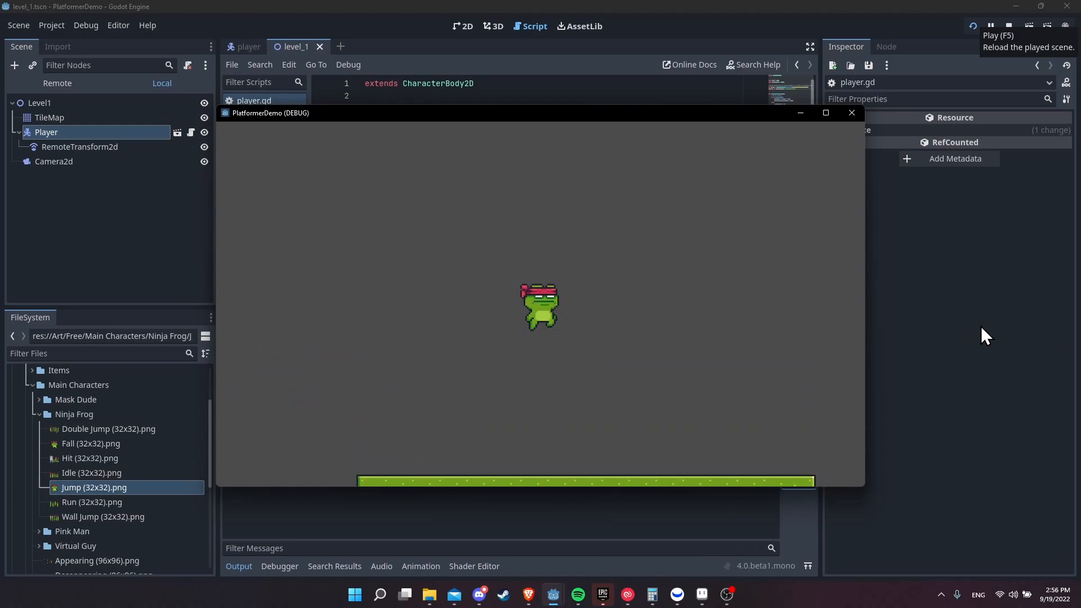
pyautogui.press('space')
pyautogui.press('space')
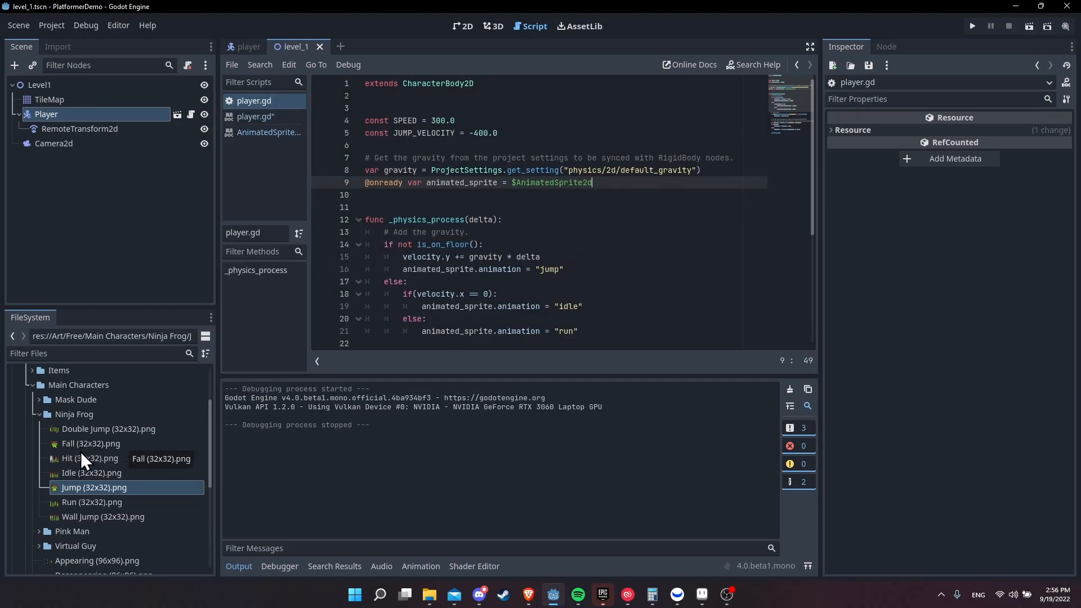
# Step: Place the "jump" animation line inside a new if(velocity.y >= 0) condition, below the gravity line and a blank line
pyautogui.click(593, 258)
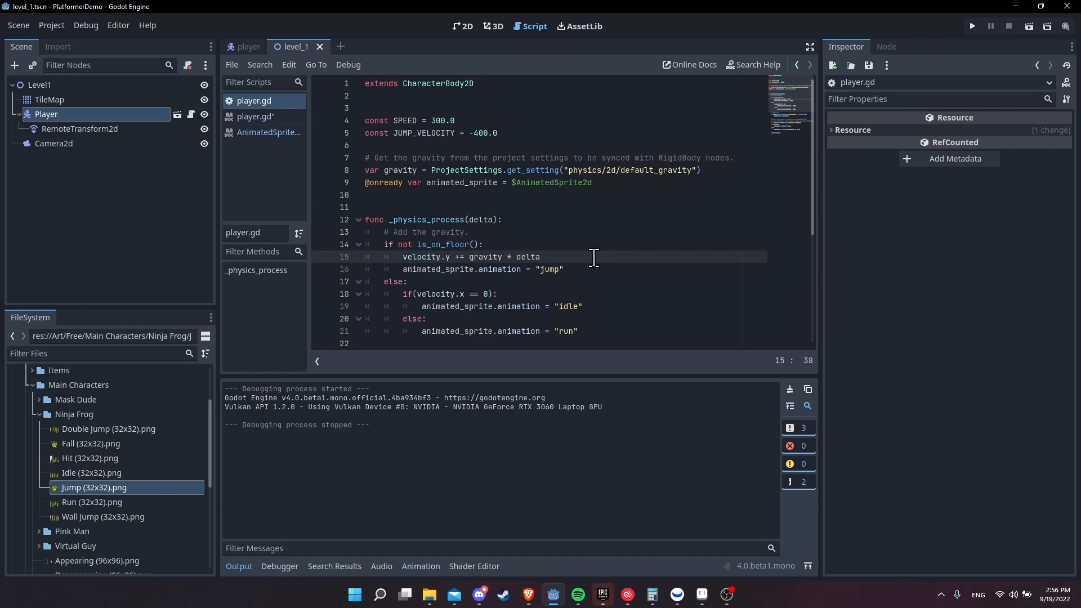
pyautogui.press('Return')
pyautogui.press('Return')
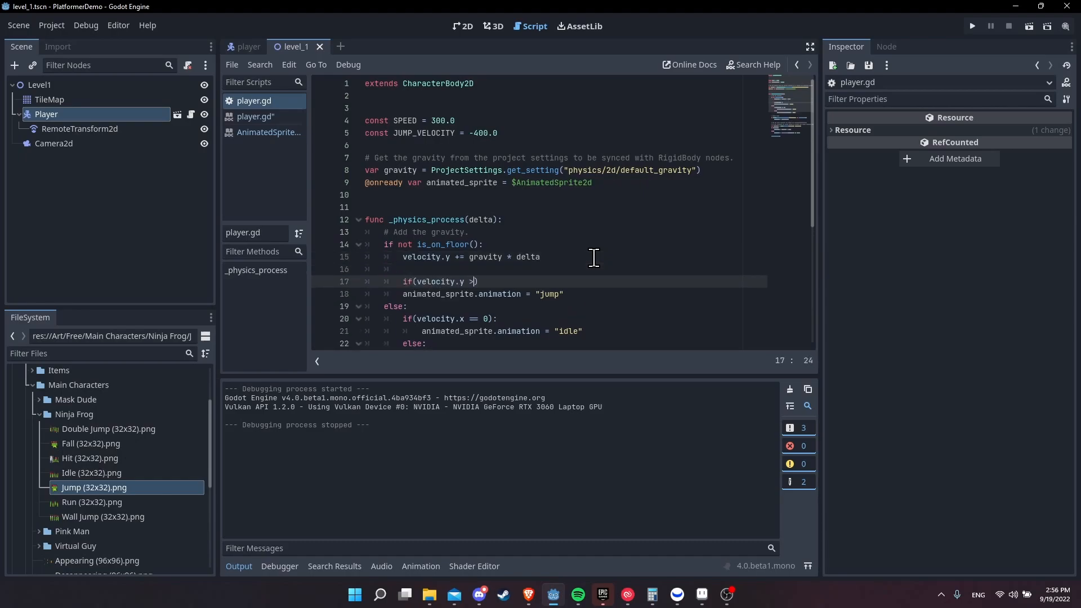
pyautogui.write('0')
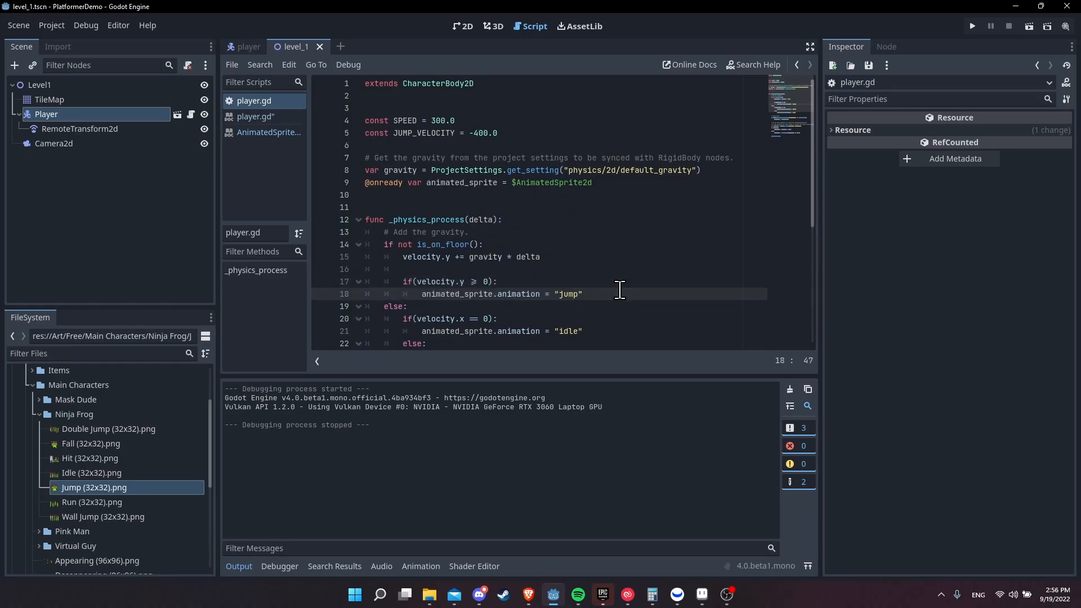
# Step: Add an else branch to the velocity.y check that sets animated_sprite.animation to "fall"
pyautogui.press('Return')
pyautogui.write('e')
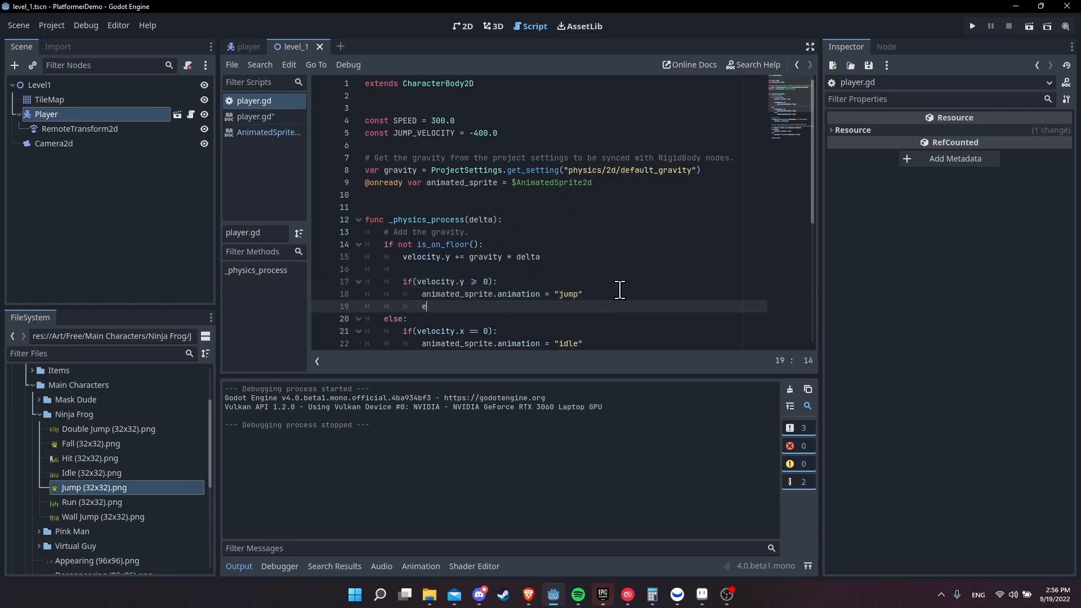
pyautogui.write('lse')
pyautogui.press('BackSpace')
pyautogui.write(':')
pyautogui.press('Return')
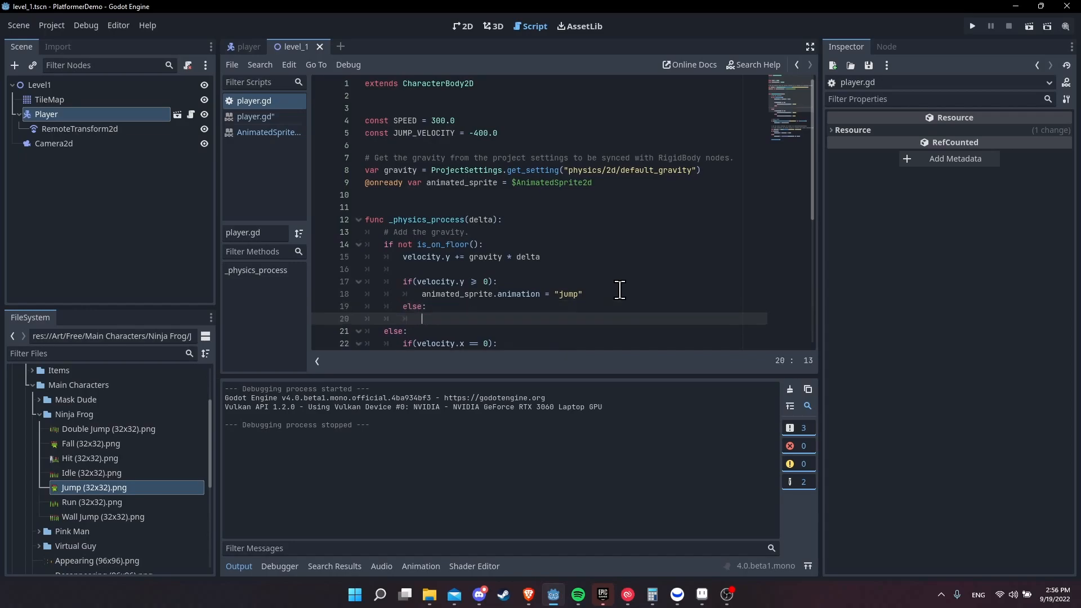
pyautogui.write('animated_sprite.ain')
pyautogui.press('Return')
pyautogui.write('= "fall')
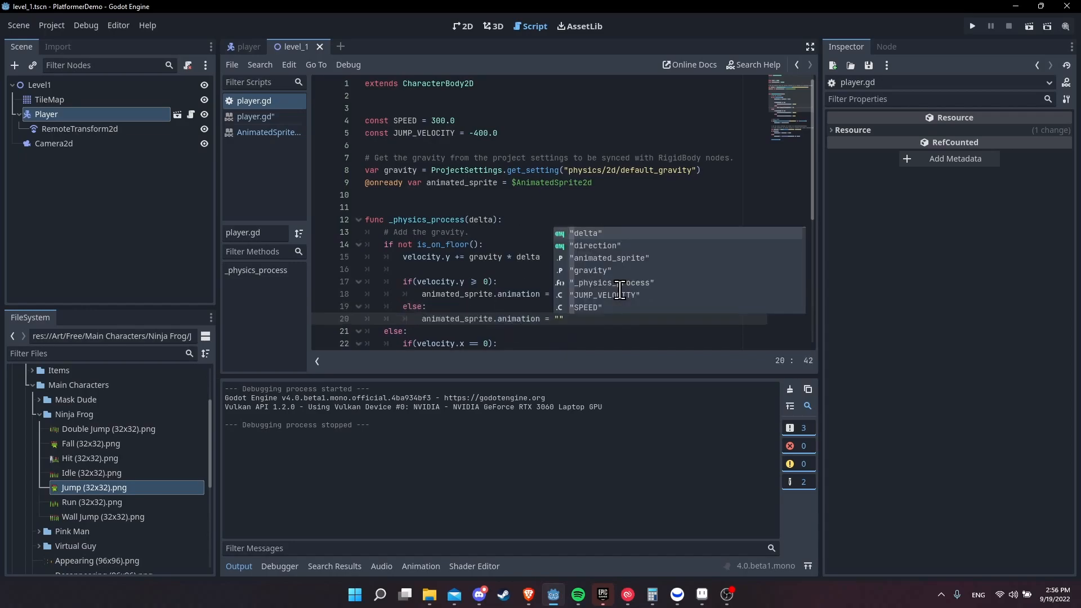
# Step: Fill in "fall" as the animation name on the line inside the else branch of the velocity.y check
pyautogui.write(';')
pyautogui.press('BackSpace')
pyautogui.scroll(-3, 620, 290)
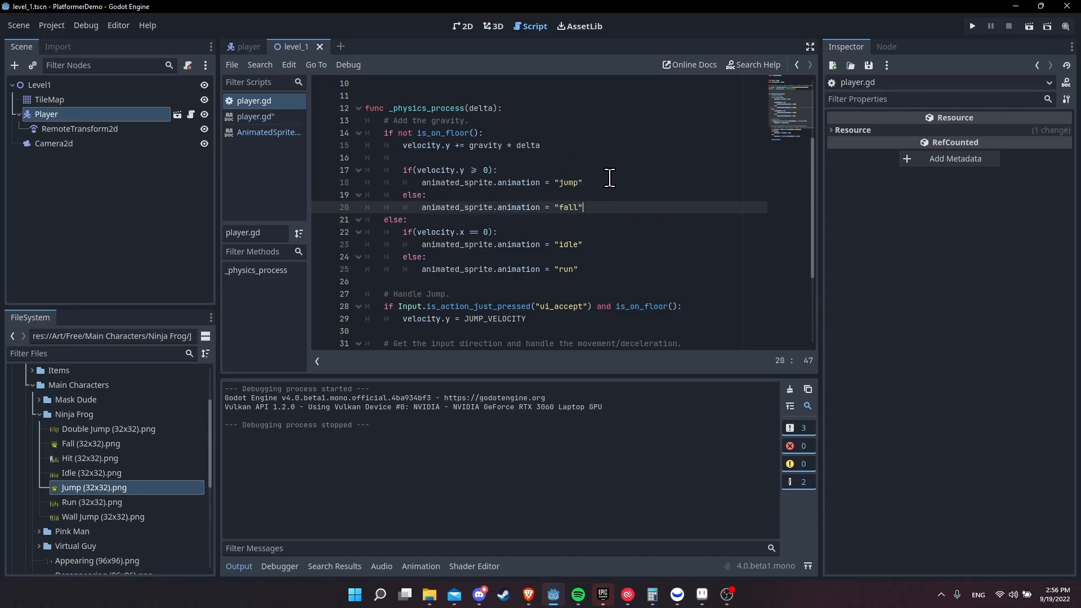
pyautogui.scroll(1, 617, 213)
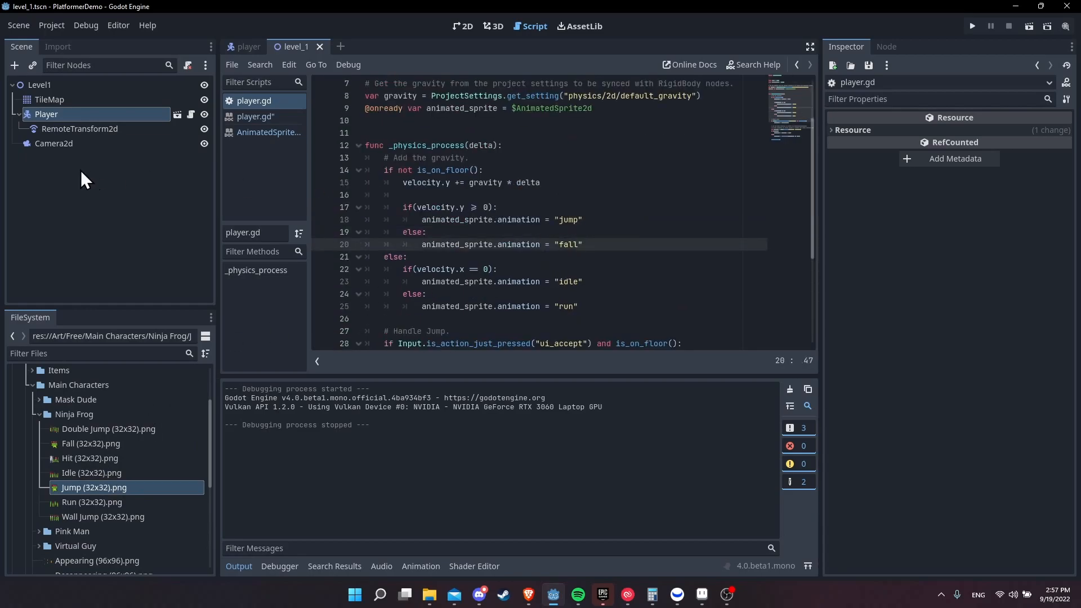
# Step: In the player scene's AnimatedSprite2d, add an animation named "fall" with Fall (32x32).png as its frame, and save the scene
pyautogui.click(177, 114)
pyautogui.click(258, 478)
pyautogui.click(230, 408)
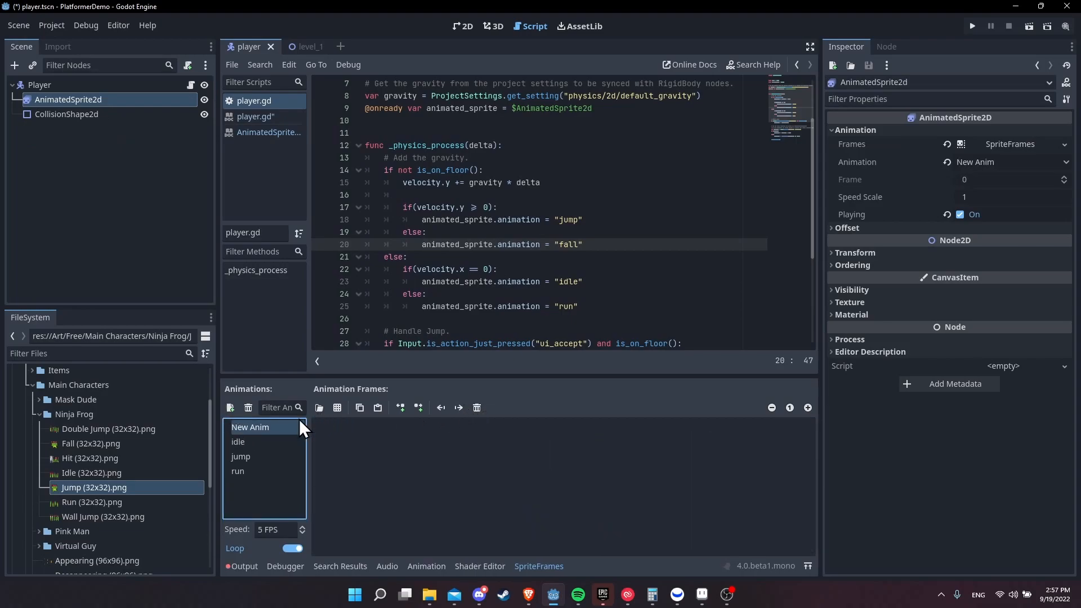
pyautogui.press('Return')
pyautogui.moveTo(72, 444); pyautogui.dragTo(397, 478)
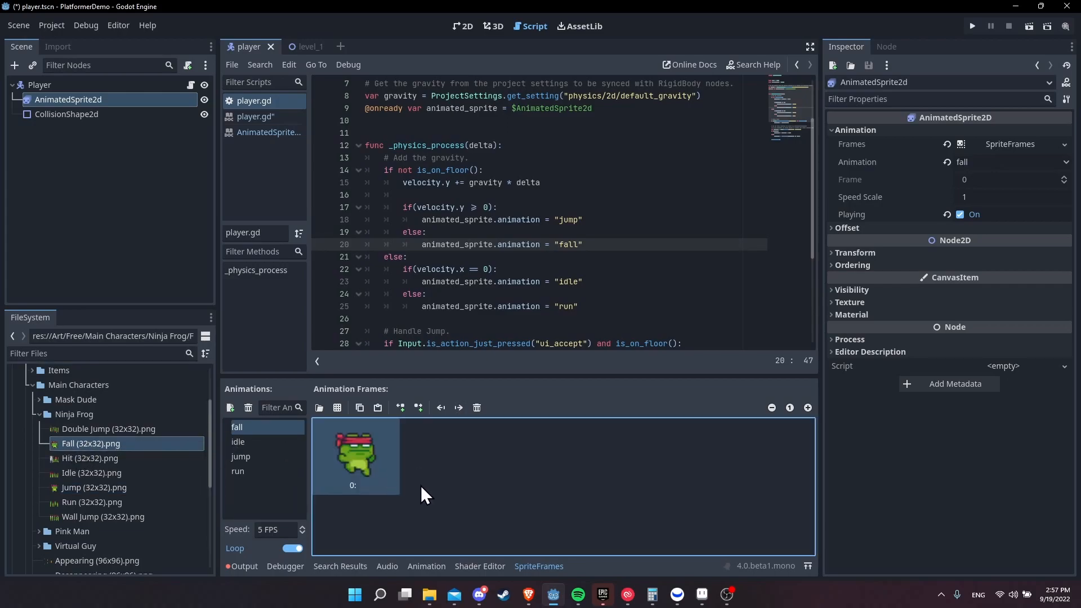
pyautogui.hotkey('ctrl', 's')
pyautogui.click(994, 163)
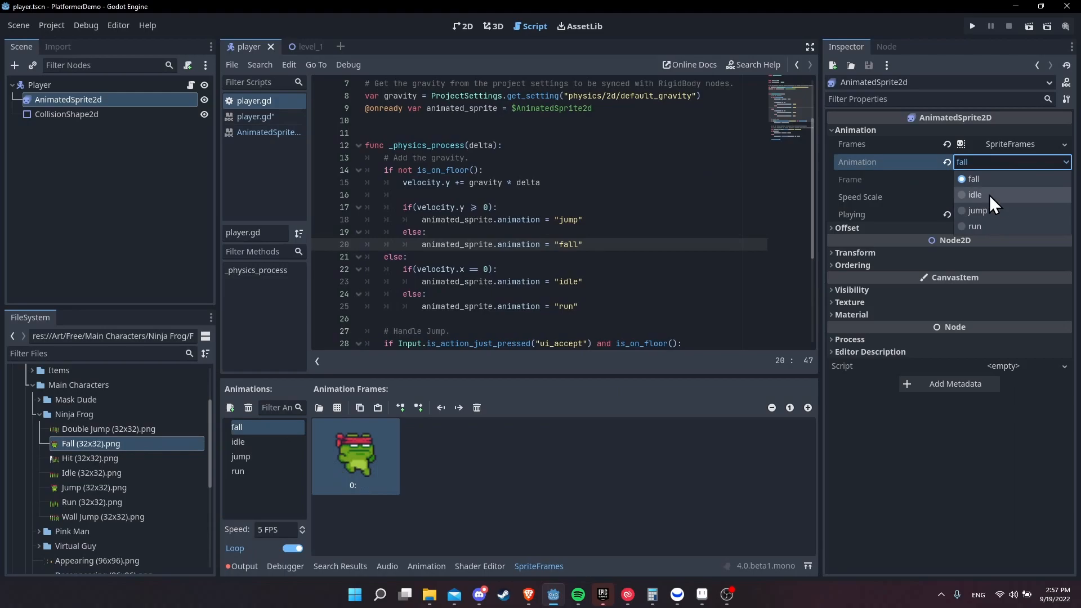
pyautogui.click(992, 162)
# Step: Run the project, move the player sideways and jump repeatedly to check the jump and fall animations, and stop the game
pyautogui.click(972, 26)
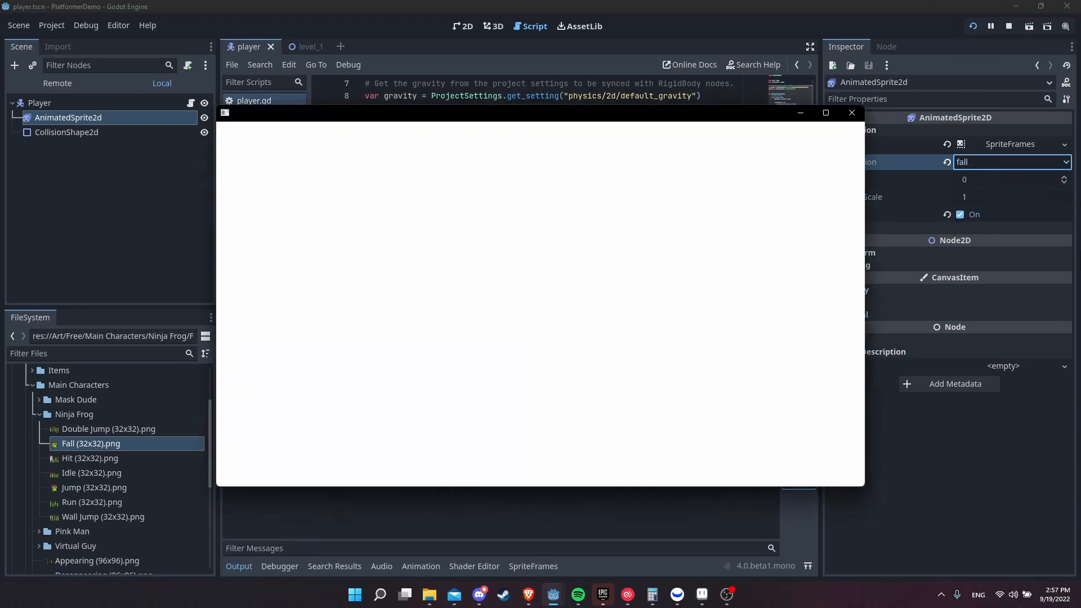
pyautogui.press('Right')
pyautogui.press('Left')
pyautogui.press('Right')
pyautogui.press('Left')
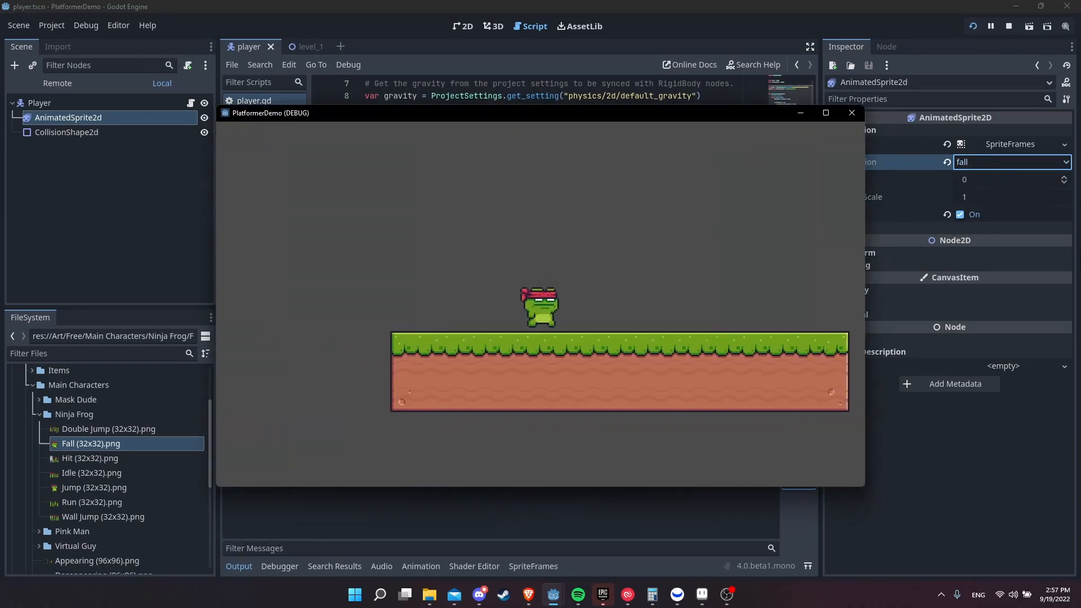
pyautogui.press('space')
pyautogui.press('space')
pyautogui.press('space')
pyautogui.press('space')
pyautogui.press('Right')
pyautogui.press('space')
pyautogui.press('space')
pyautogui.press('space')
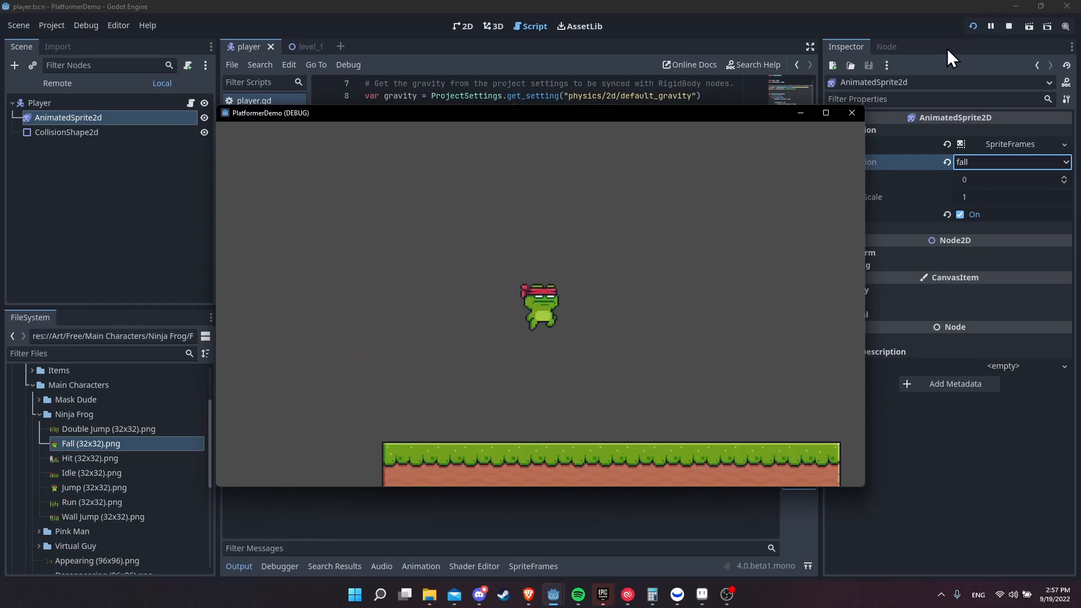
pyautogui.click(1009, 26)
# Step: Change the condition above the "jump" animation line to if(velocity.y <= 0) and save the script
pyautogui.click(652, 207)
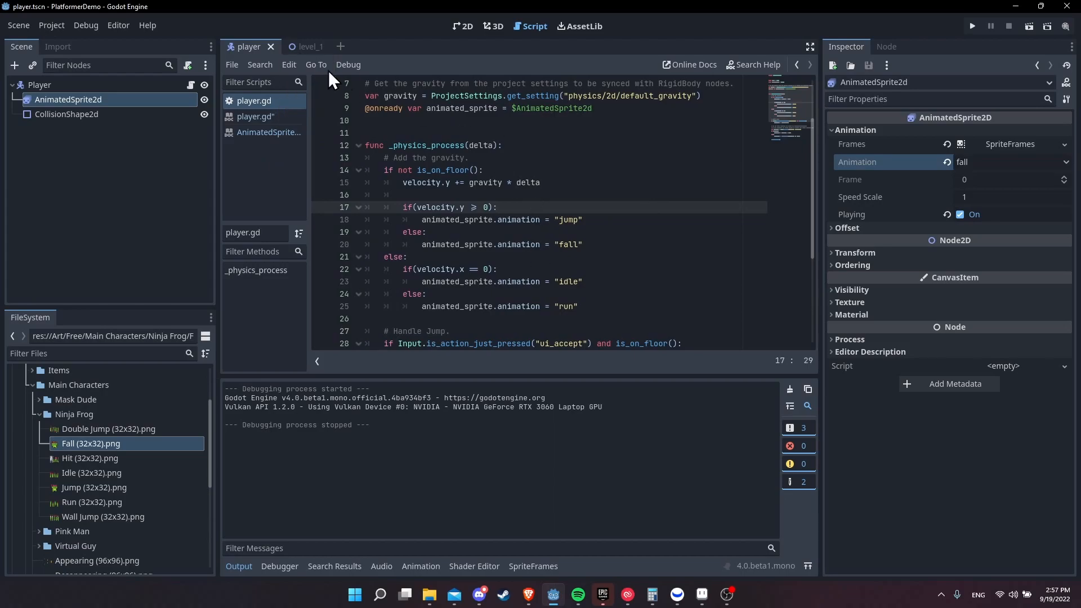
pyautogui.click(474, 207)
pyautogui.press('BackSpace')
pyautogui.press('Delete')
pyautogui.hotkey('ctrl', 's')
pyautogui.click(617, 219)
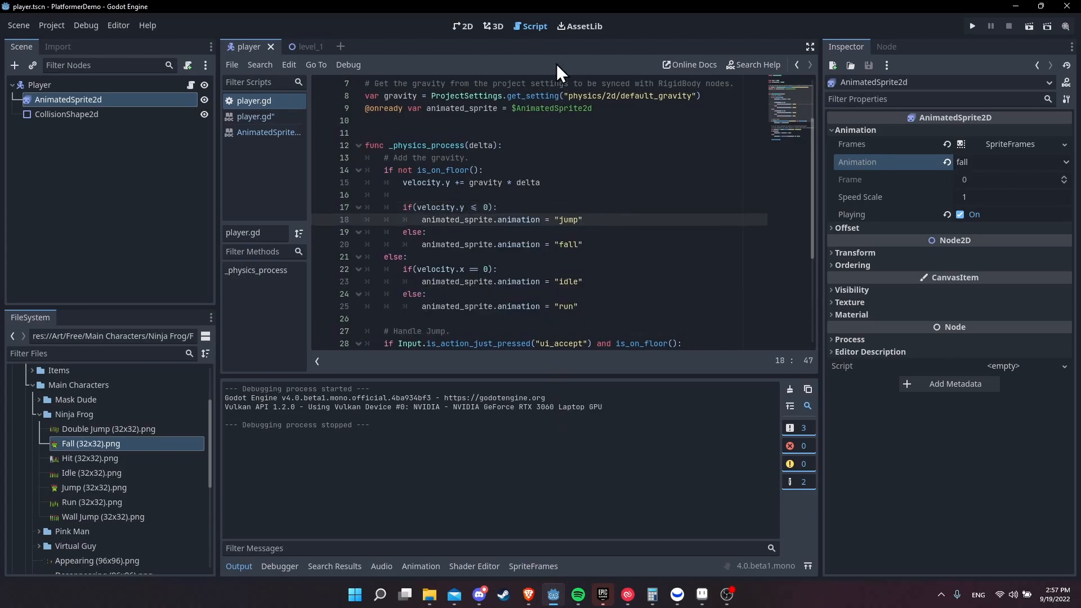
# Step: Run the project again, jump several times and move left and right to check the corrected animations and the sprite's facing direction
pyautogui.click(972, 26)
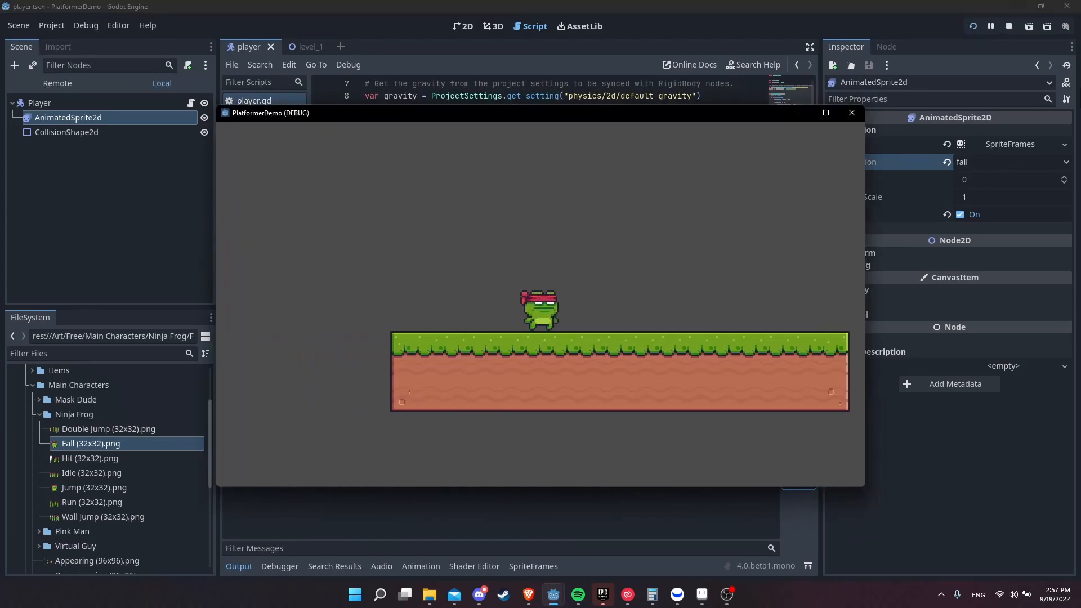
pyautogui.press('space')
pyautogui.press('space')
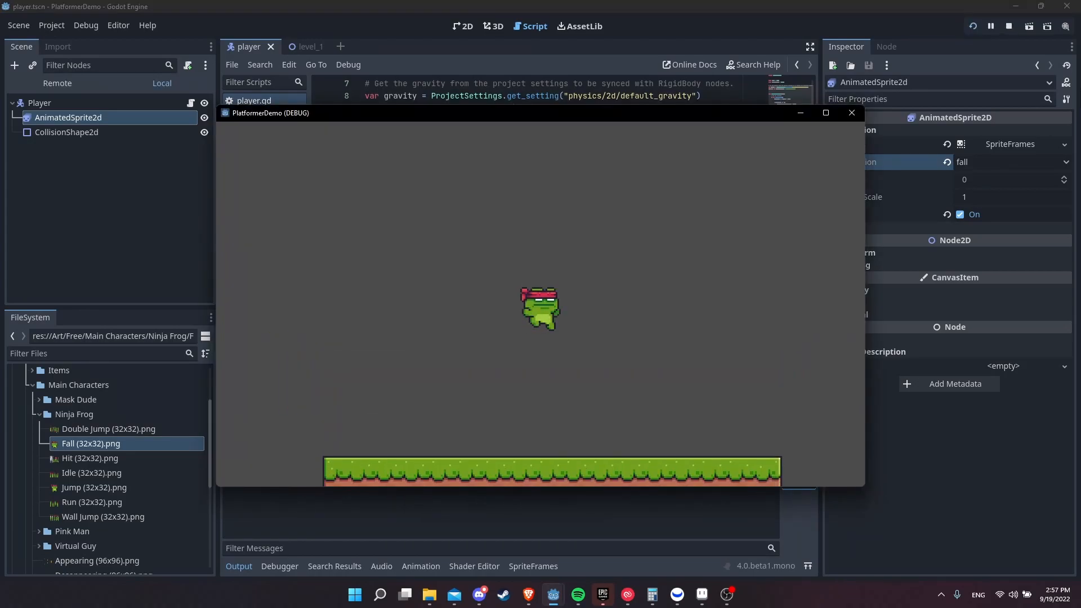
pyautogui.press('space')
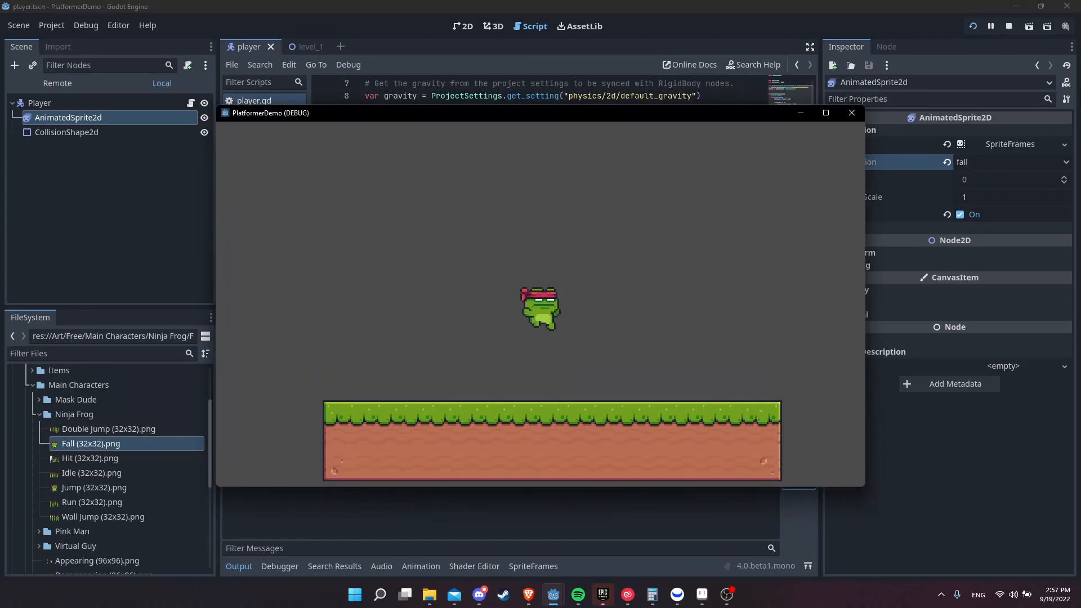
pyautogui.press('space')
pyautogui.press('Left')
pyautogui.press('Right')
pyautogui.press('Left')
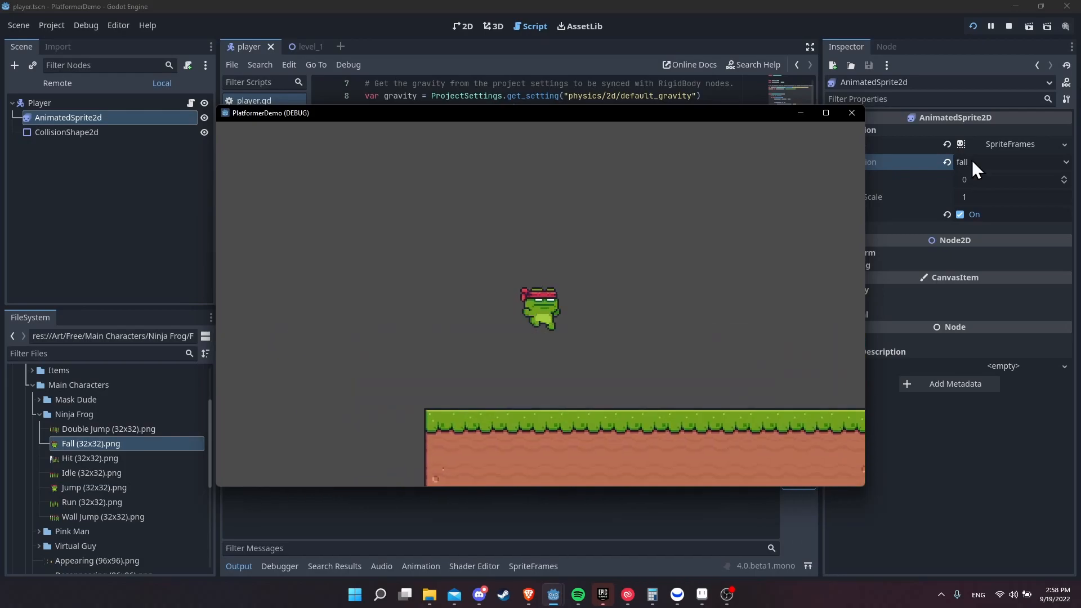
pyautogui.press('Right')
pyautogui.press('space')
pyautogui.press('Left')
pyautogui.press('Right')
pyautogui.press('space')
pyautogui.press('Left')
pyautogui.press('Right')
pyautogui.press('Left')
pyautogui.press('Right')
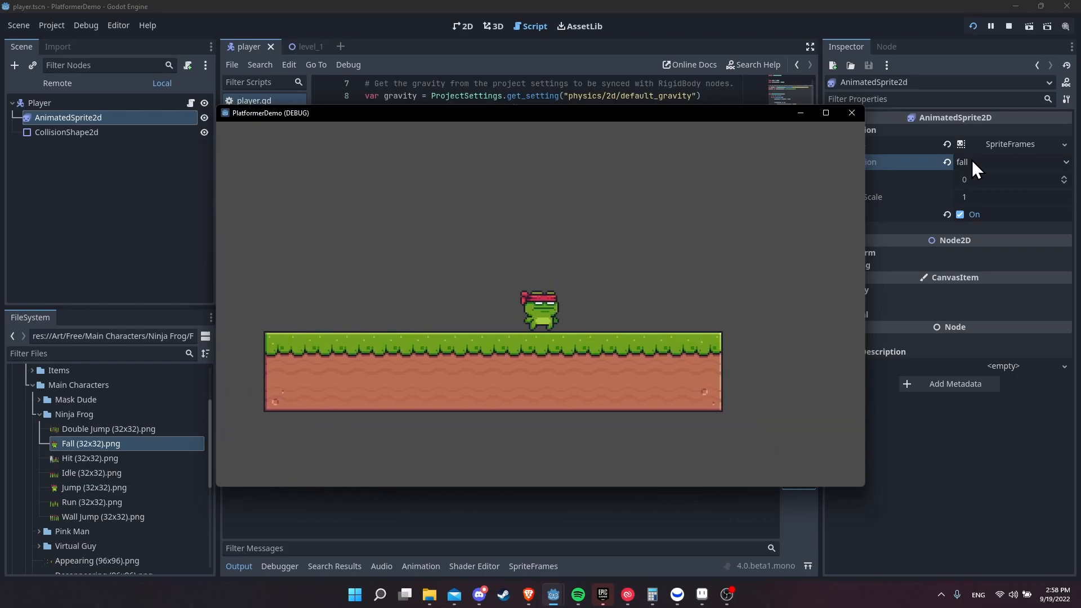
pyautogui.press('Left')
pyautogui.press('Right')
pyautogui.press('Left')
pyautogui.press('Left')
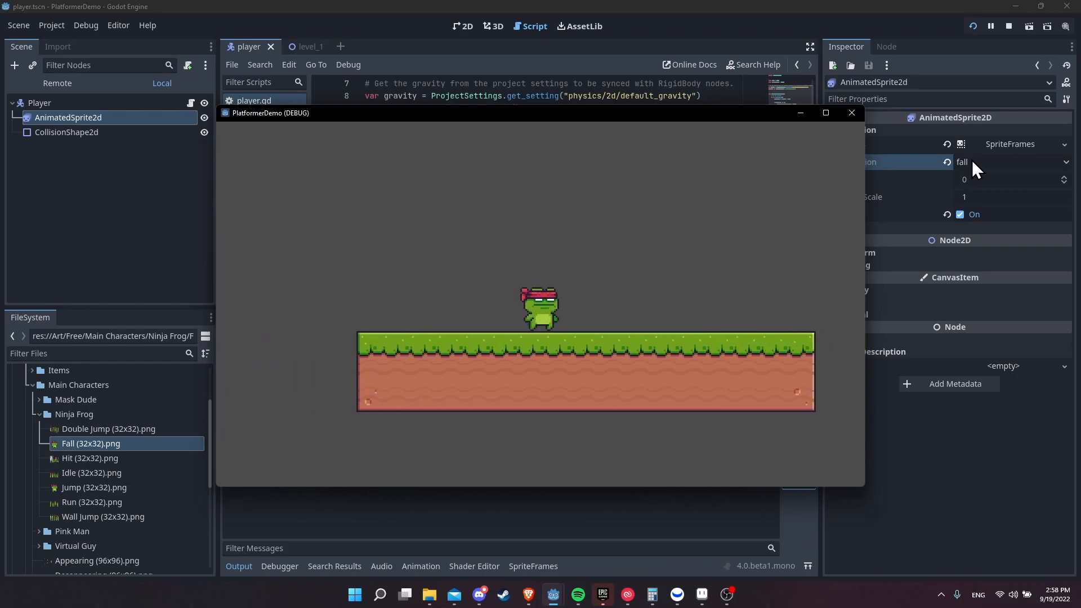
pyautogui.press('Right')
pyautogui.press('Left')
pyautogui.press('Right')
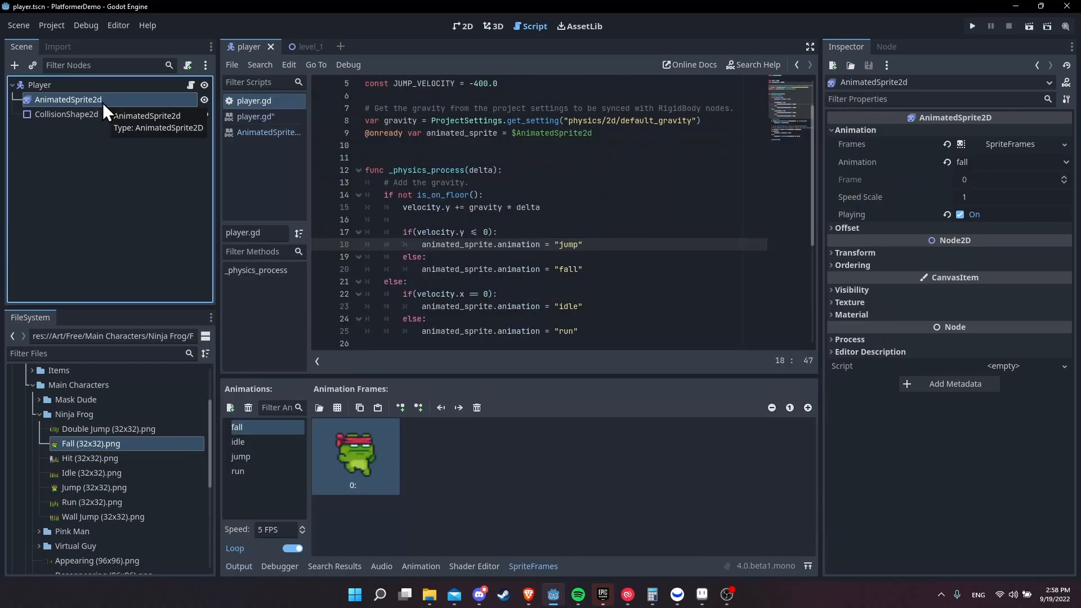
# Step: Expand the AnimatedSprite2d's Offset settings and preview Flip H in the 2D view by turning it on and off again
pyautogui.click(841, 229)
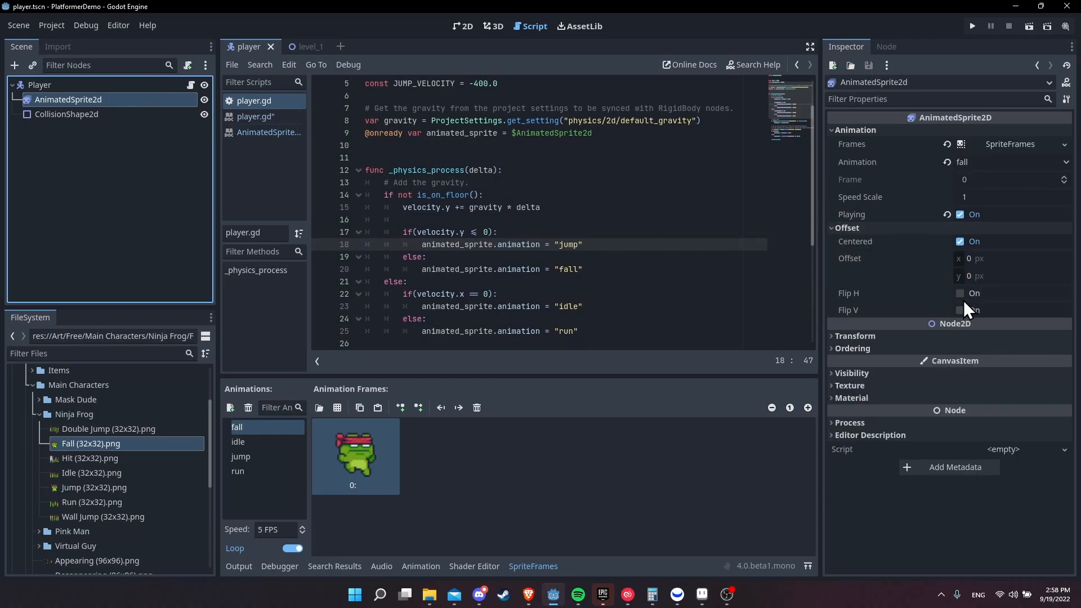
pyautogui.click(251, 48)
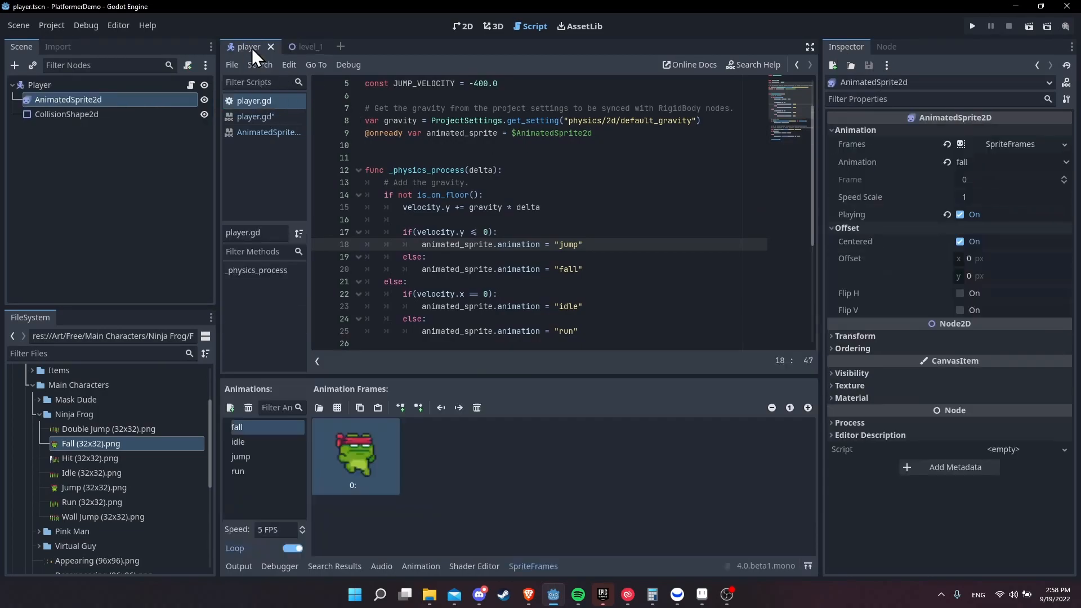
pyautogui.click(465, 27)
pyautogui.click(960, 294)
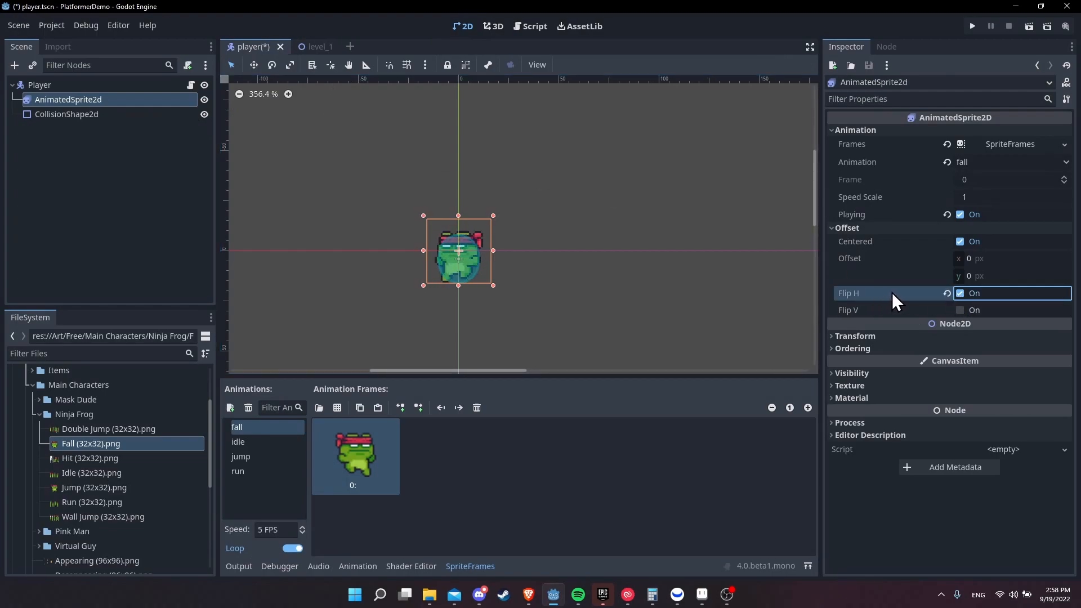
pyautogui.click(961, 294)
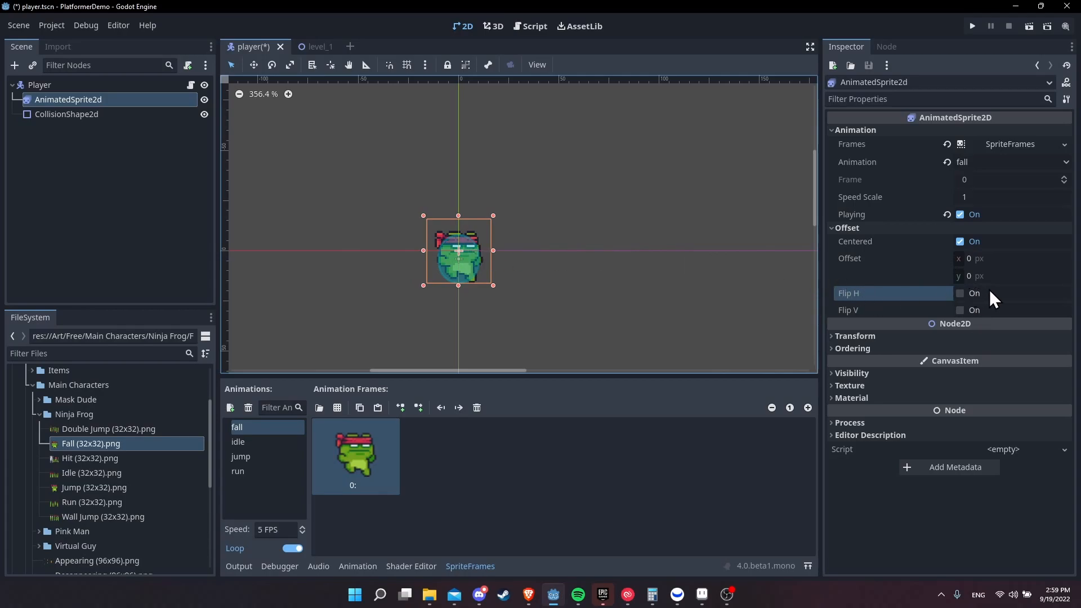
# Step: Set the speed of the "fall" animation to 20 FPS and save the player scene
pyautogui.click(275, 530)
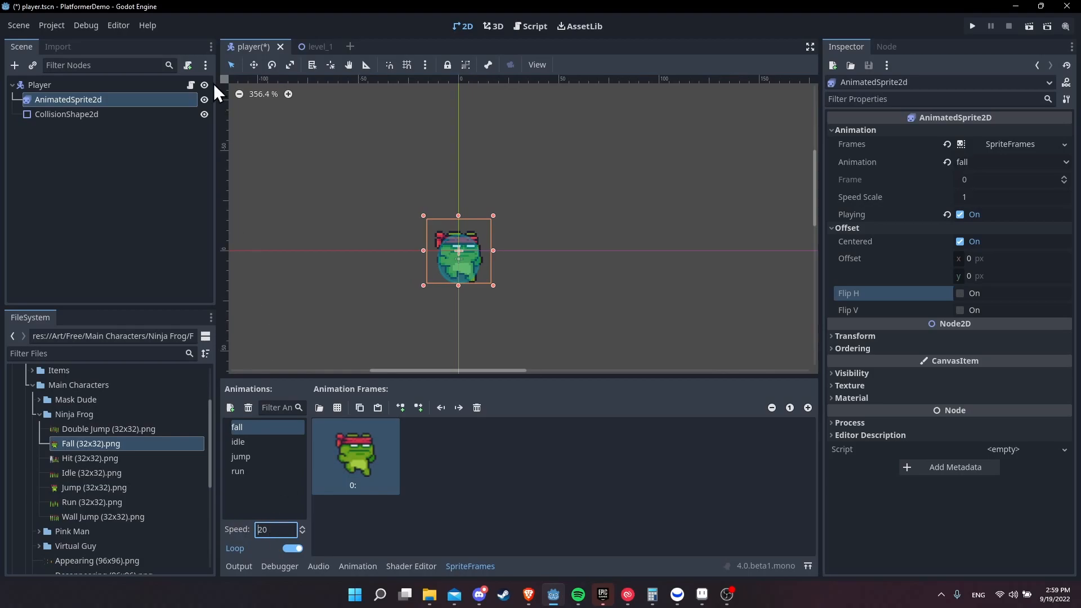
pyautogui.hotkey('ctrl', 's')
# Step: In the Player script, add the comment "# Only flip player when trying to move in a horizontal direction" below velocity.x = direction * SPEED
pyautogui.click(191, 85)
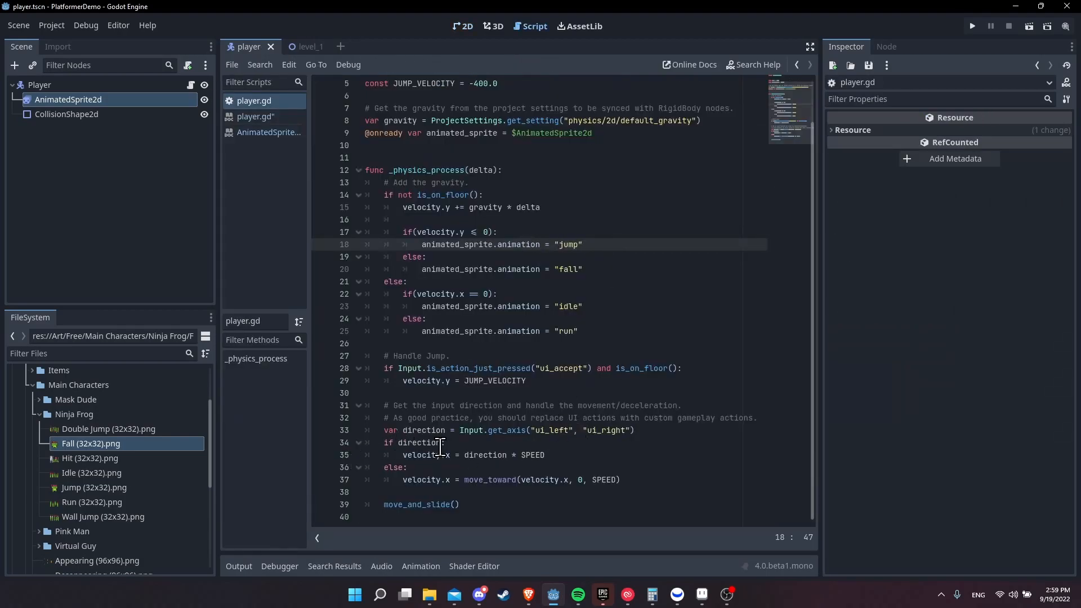
pyautogui.click(549, 455)
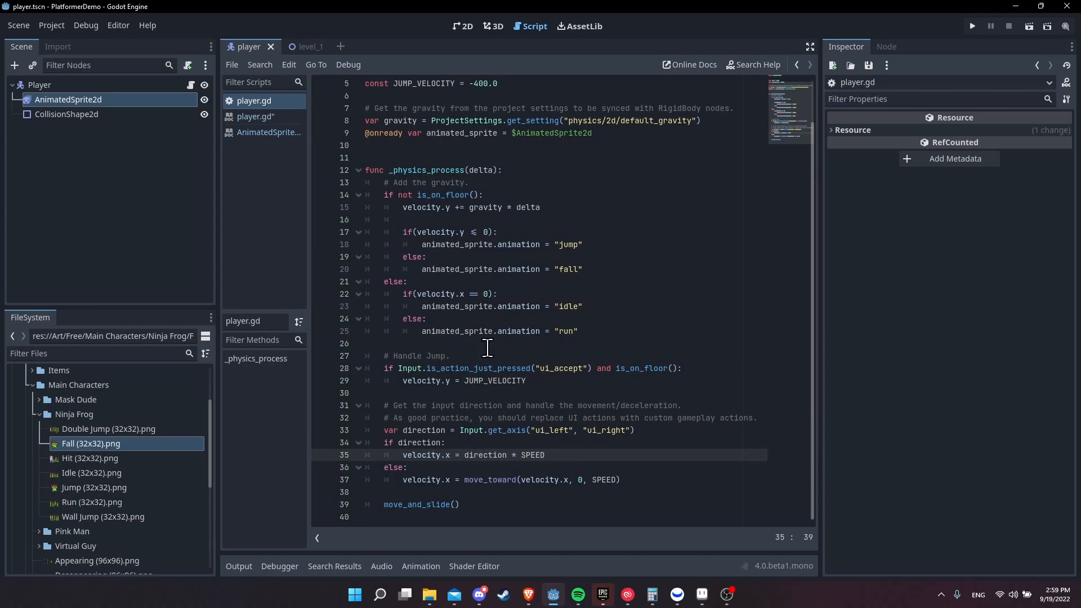
pyautogui.press('Return')
pyautogui.press('Return')
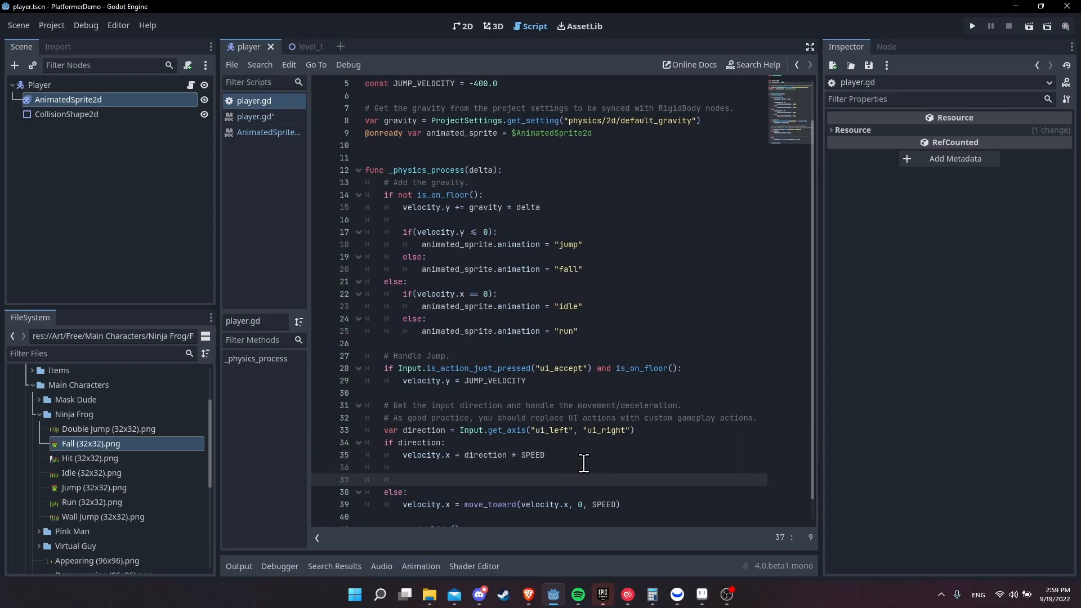
pyautogui.scroll(-1, 584, 463)
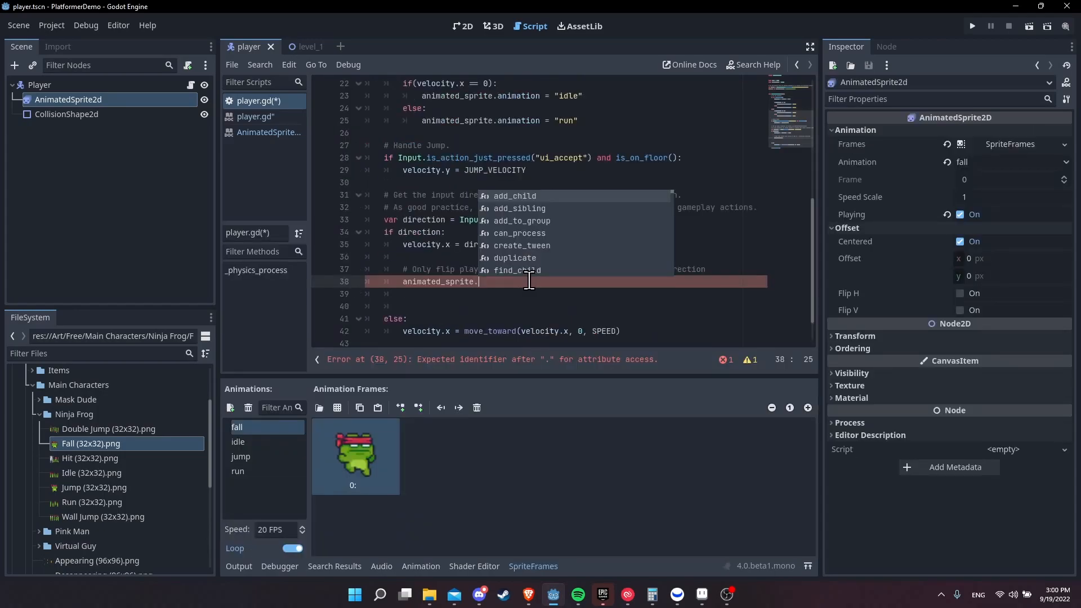
# Step: Below the comment, write animated_sprite.flip_h = true and, after a blank line, animated_sprite.flip_h = false
pyautogui.moveTo(855, 290)
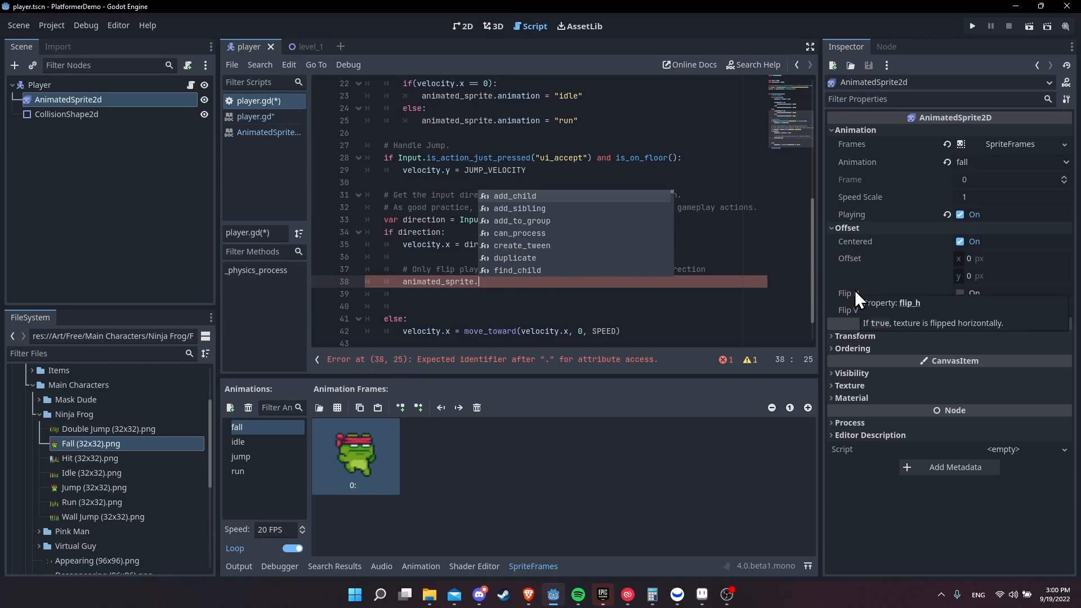
pyautogui.write('flip_h = true;')
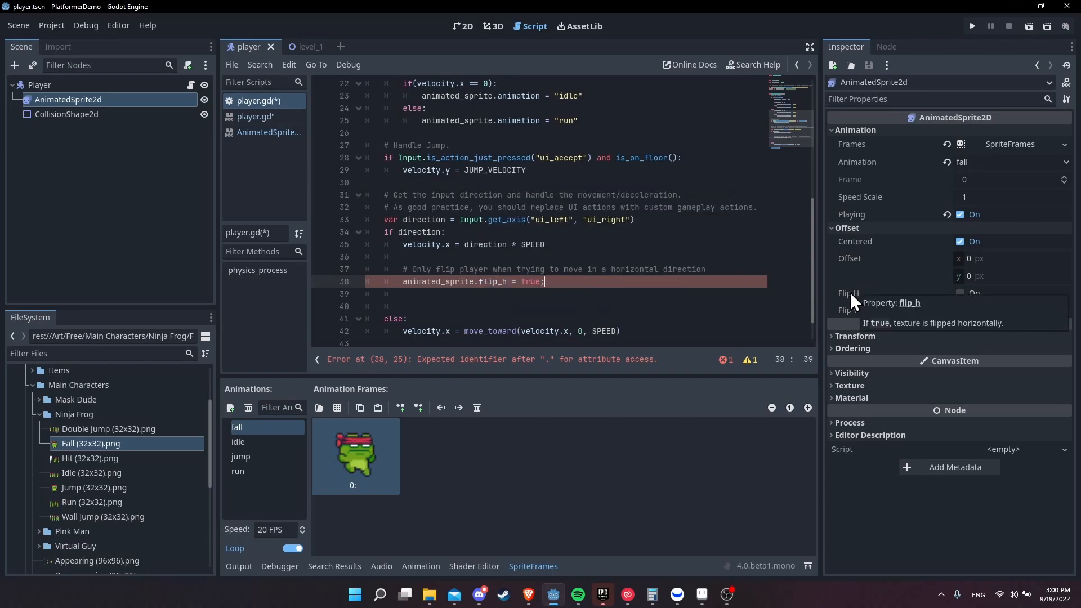
pyautogui.press('Return')
pyautogui.press('Return')
pyautogui.write('animated_sprite')
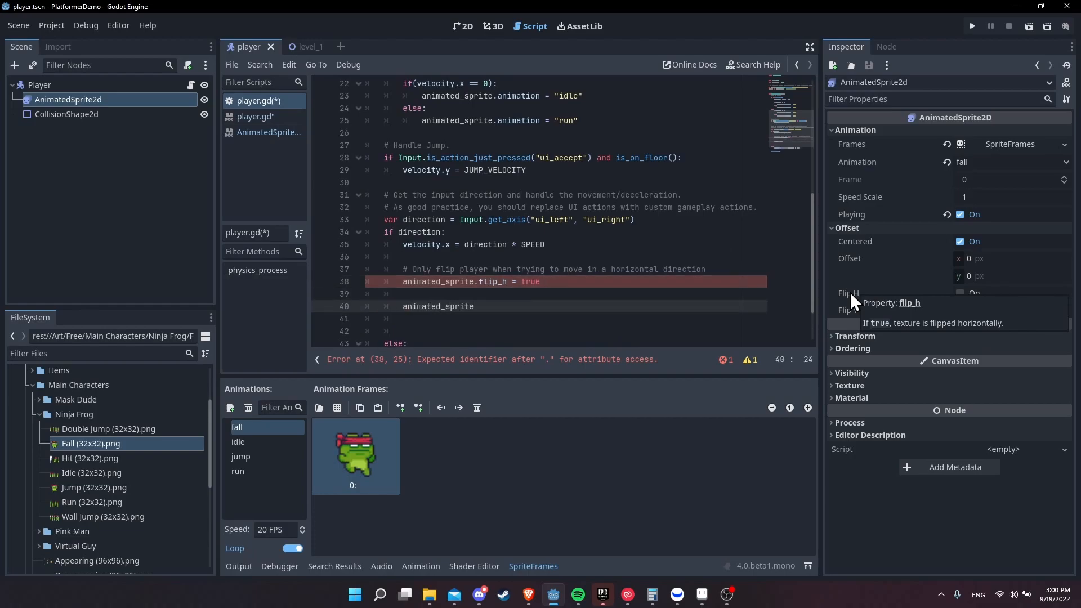
pyautogui.write('.flip_h = false')
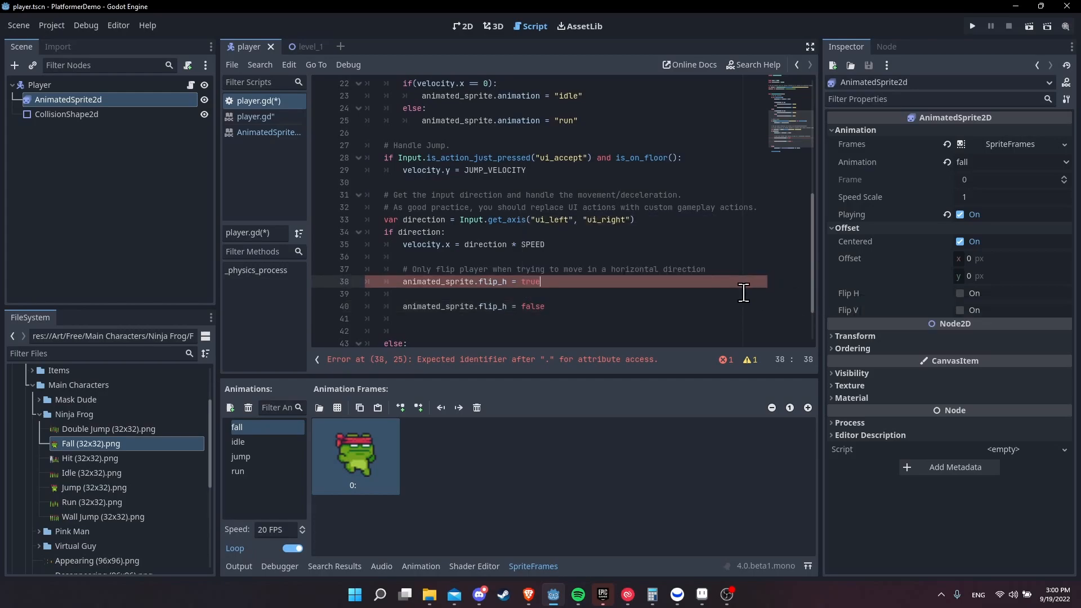
# Step: Insert an if(velocity.x < 0): condition below the comment and indent the flip_h = true line inside it
pyautogui.click(725, 269)
pyautogui.press('Return')
pyautogui.write('if(')
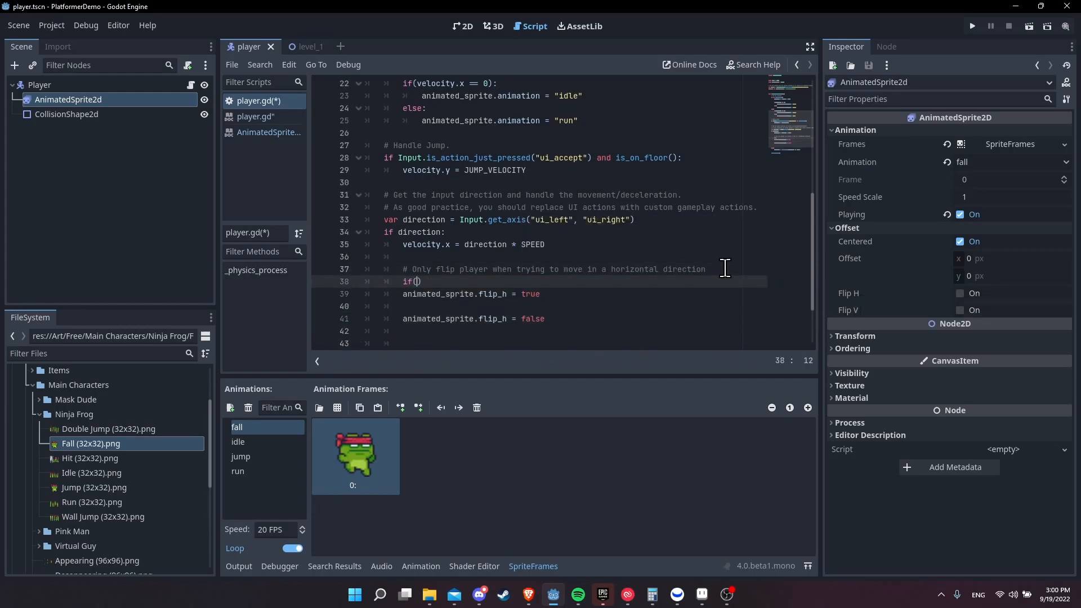
pyautogui.write('velocity.x < 0) :')
pyautogui.click(401, 294)
pyautogui.press('Tab')
# Step: Add an elif(velocity.x > 0): branch, indent the flip_h = false line inside it, and save the script
pyautogui.click(443, 305)
pyautogui.write('elif(vel')
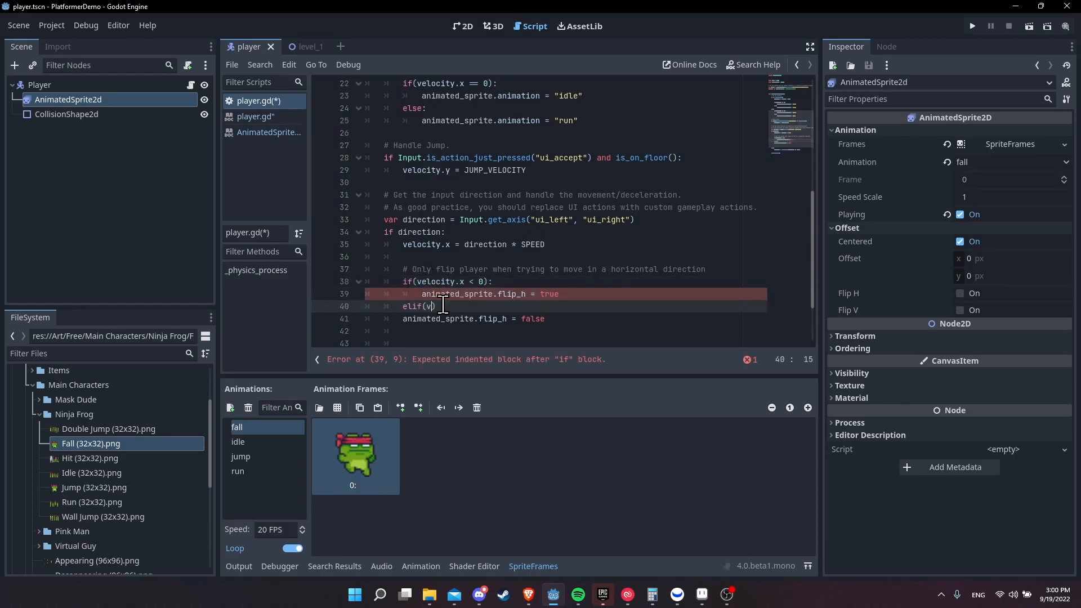
pyautogui.write('ocity >')
pyautogui.press('BackSpace')
pyautogui.press('BackSpace')
pyautogui.press('BackSpace')
pyautogui.write('.x > 0):')
pyautogui.click(401, 319)
pyautogui.press('Tab')
pyautogui.click(565, 319)
pyautogui.hotkey('ctrl', 's')
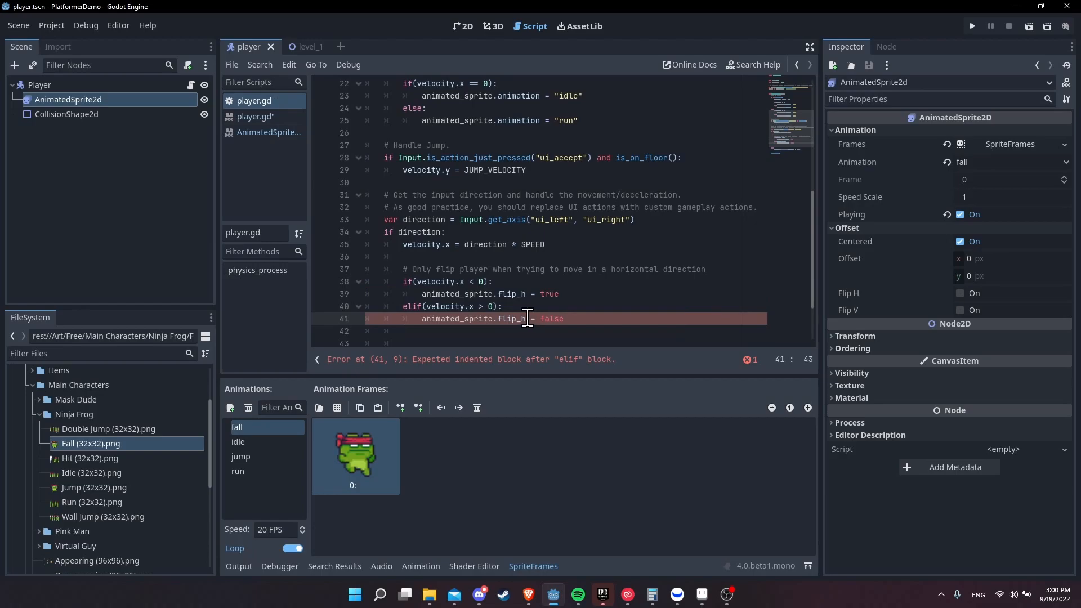
# Step: Remove the two blank lines before the movement else branch and select the elif(velocity.x > 0): line
pyautogui.scroll(-1, 528, 319)
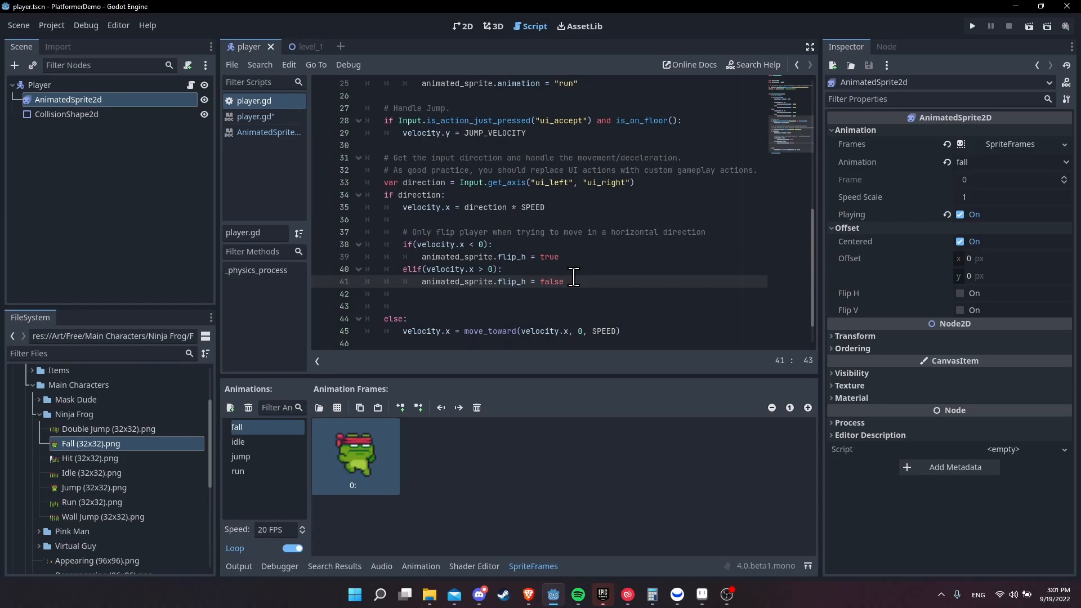
pyautogui.moveTo(403, 269); pyautogui.dragTo(507, 268)
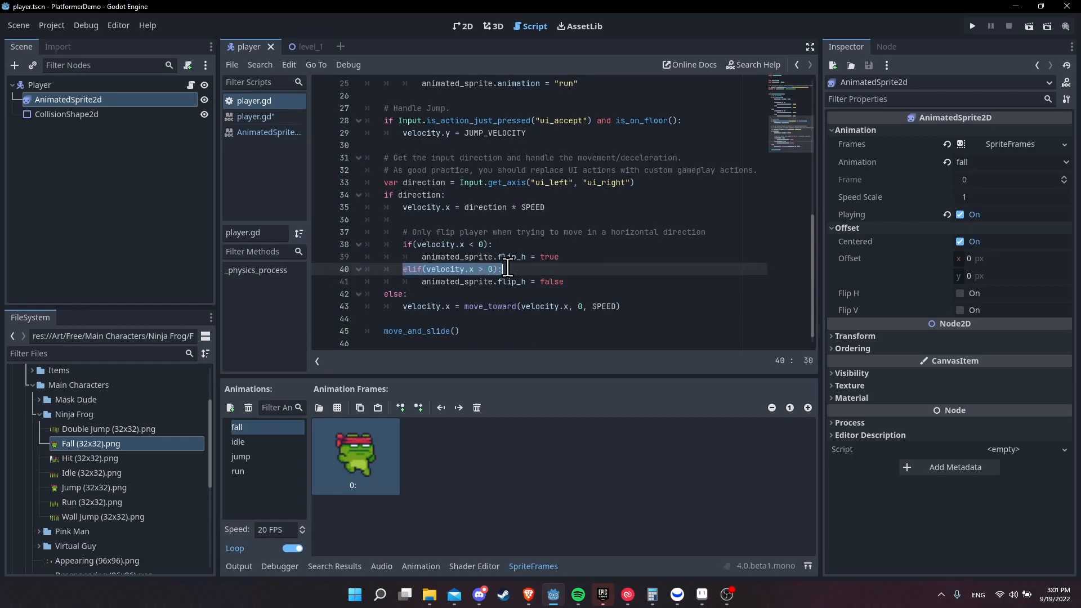
# Step: Run the project, move and jump the frog in both directions to test the sprite flipping, and stop the game
pyautogui.click(506, 267)
pyautogui.moveTo(422, 271); pyautogui.dragTo(507, 269)
pyautogui.click(563, 257)
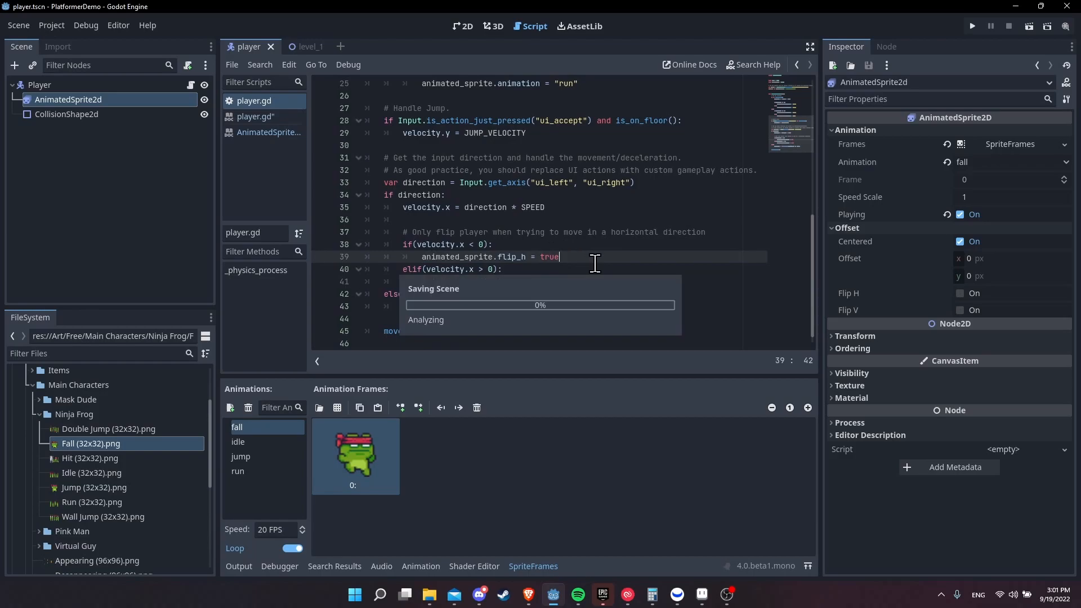
pyautogui.click(973, 26)
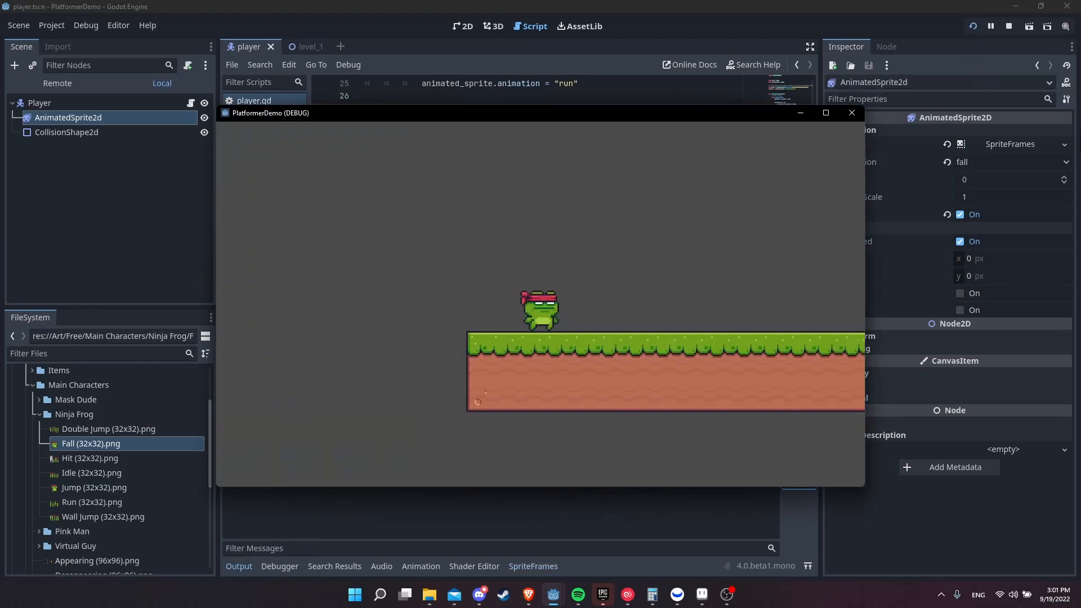
pyautogui.press('Left')
pyautogui.press('Right')
pyautogui.press('Left')
pyautogui.press('Right')
pyautogui.press('Left')
pyautogui.press('Left')
pyautogui.press('Right')
pyautogui.press('Left')
pyautogui.press('Right')
pyautogui.press('Left')
pyautogui.press('space')
pyautogui.press('Right')
pyautogui.press('Left')
pyautogui.press('Right')
pyautogui.press('Left')
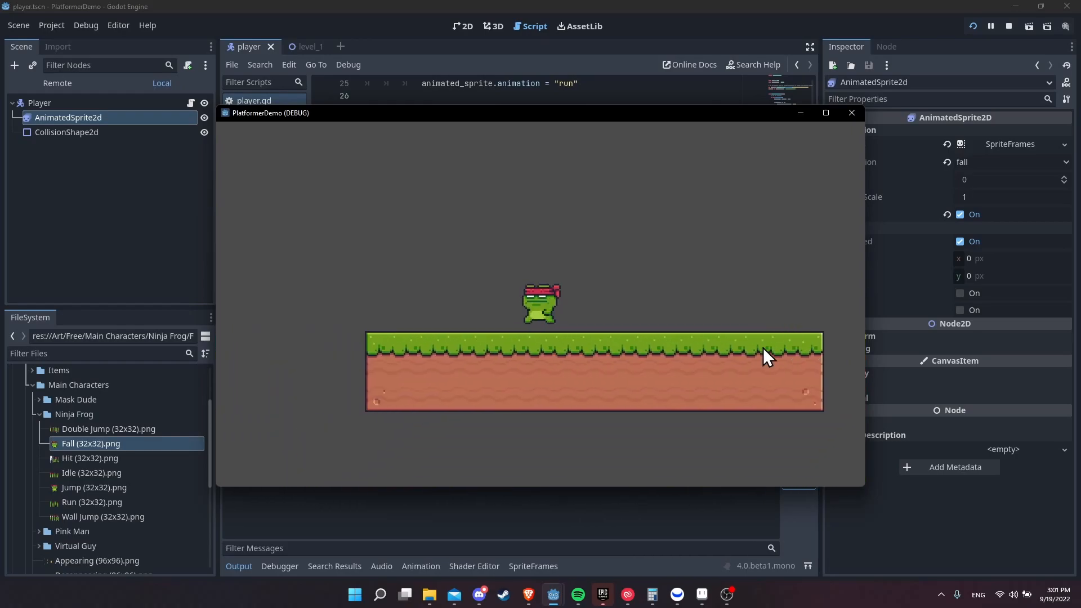
pyautogui.press('Right')
pyautogui.press('space')
pyautogui.press('Left')
pyautogui.press('Right')
pyautogui.press('Left')
pyautogui.press('space')
pyautogui.press('Right')
pyautogui.press('Left')
pyautogui.press('Right')
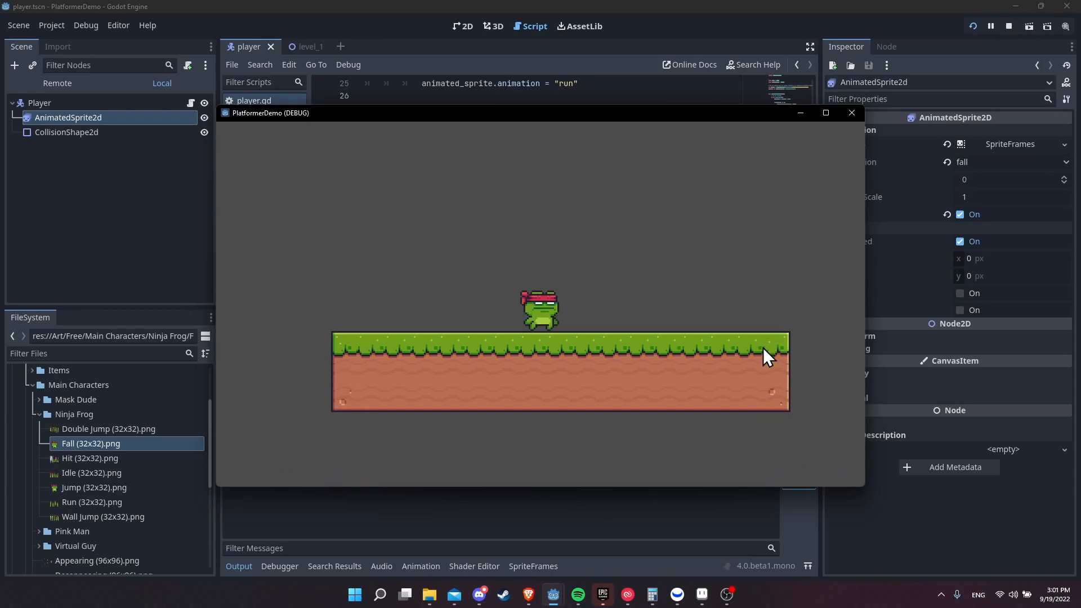
pyautogui.click(1010, 27)
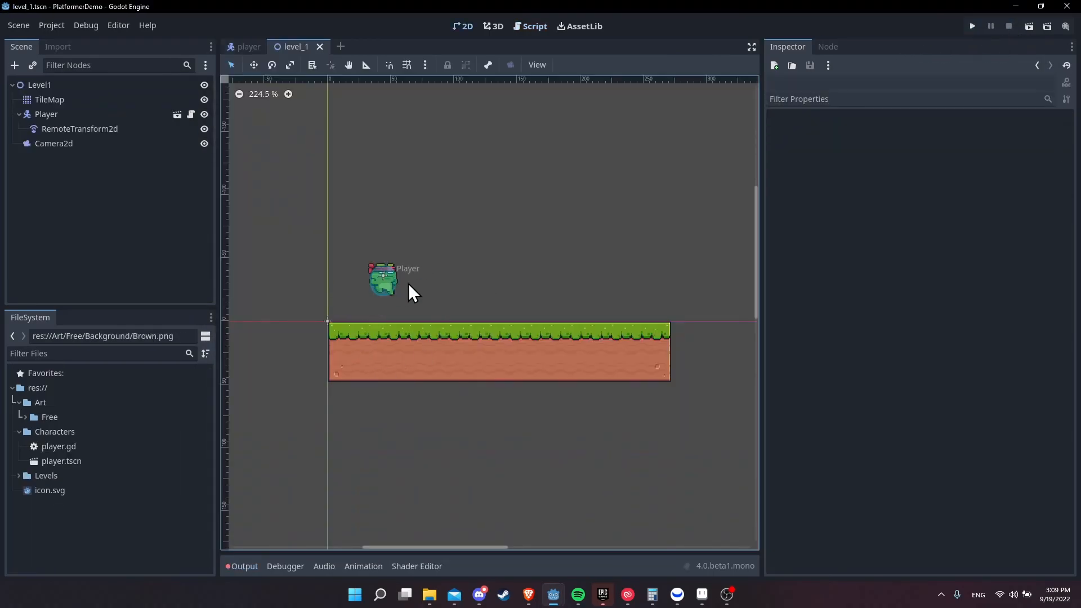
# Step: Add a TextureRect node as a child of Level1 in the level_1 scene
pyautogui.moveTo(444, 280); pyautogui.dragTo(397, 263, button='middle')
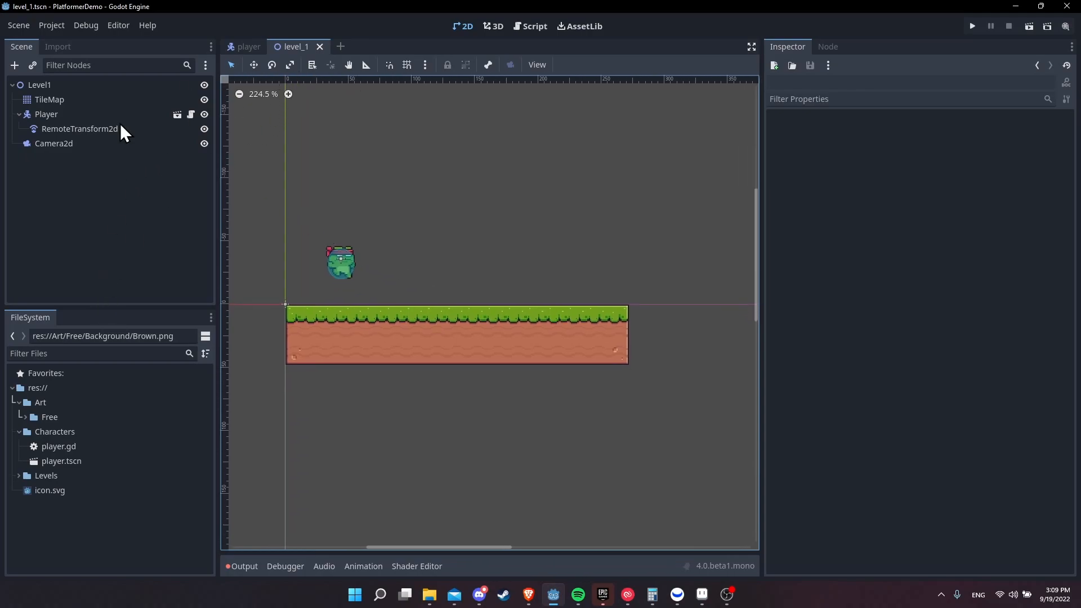
pyautogui.click(25, 417)
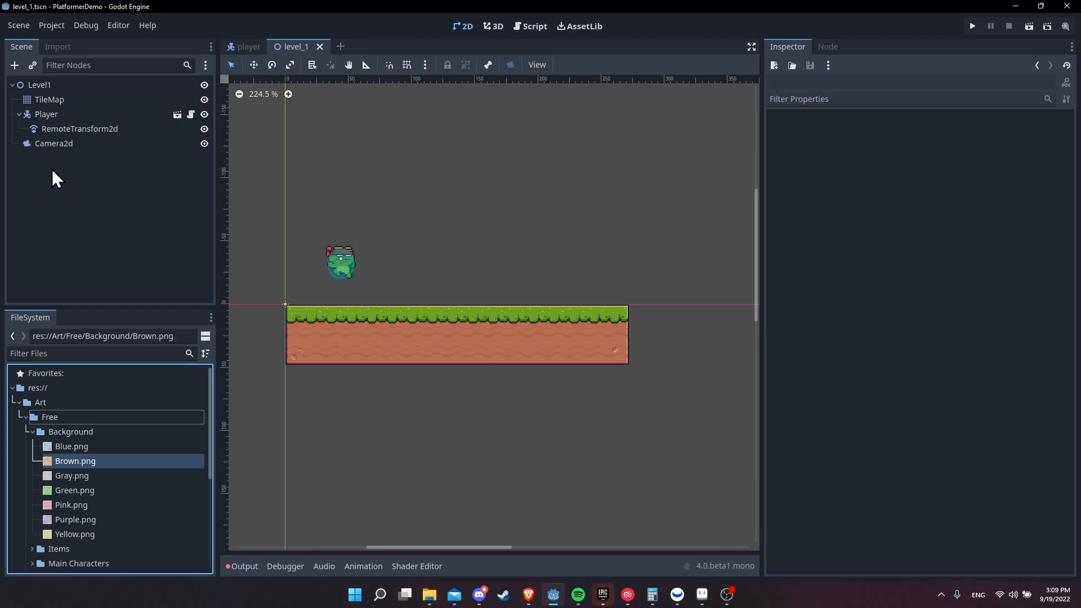
pyautogui.rightClick(37, 85)
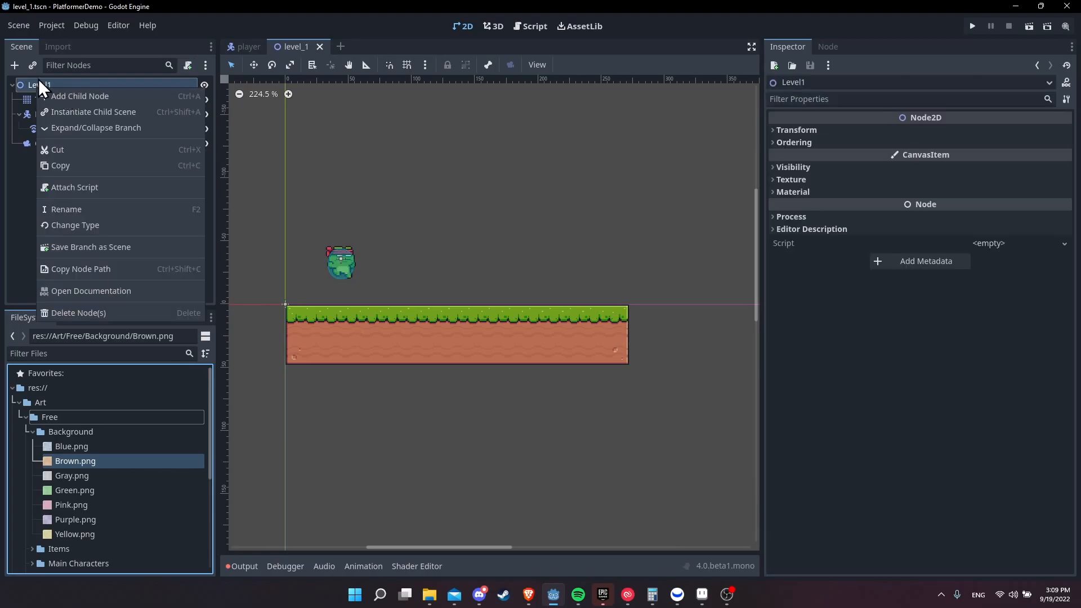
pyautogui.click(63, 94)
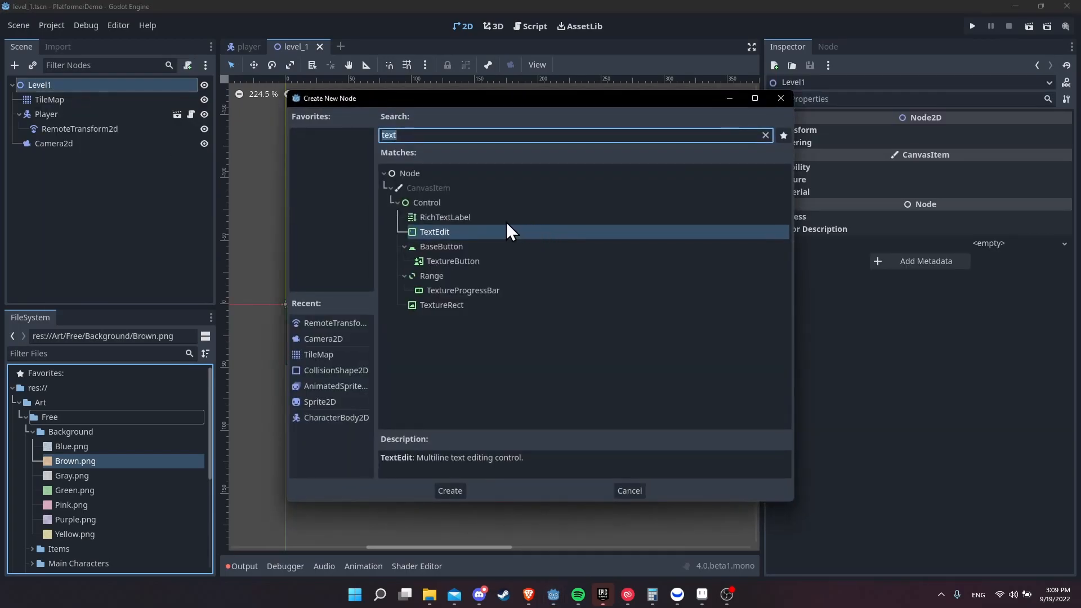
pyautogui.click(461, 306)
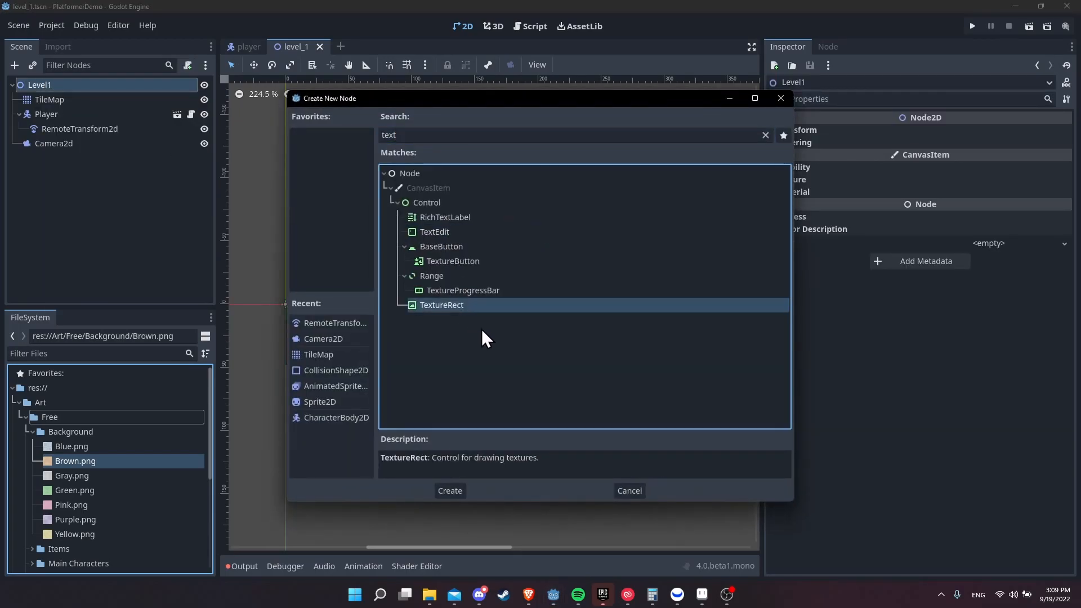
pyautogui.click(452, 492)
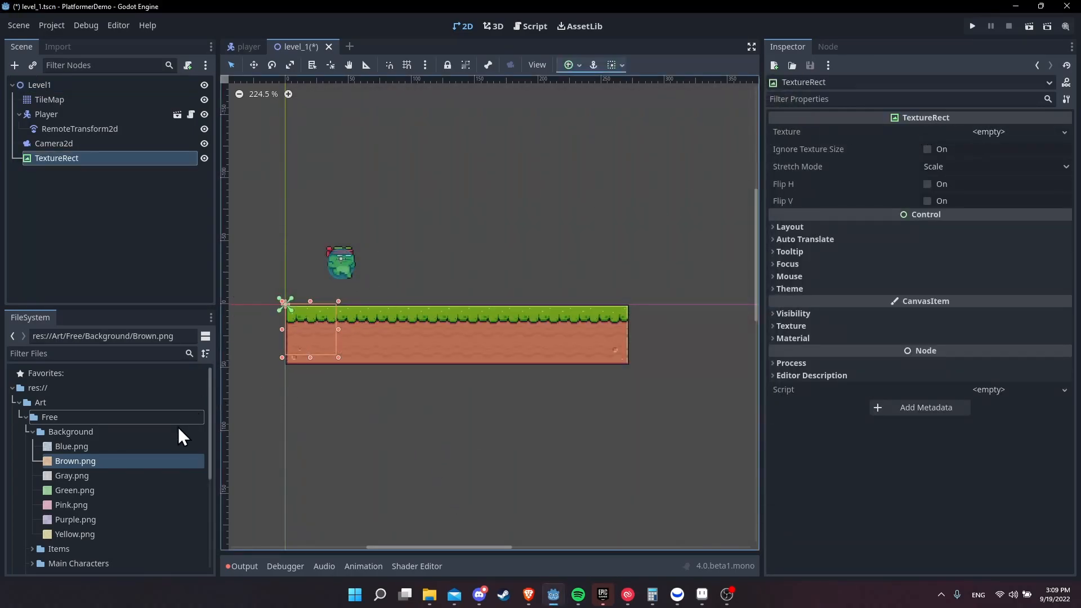
# Step: Assign Brown.png from the Background folder as the TextureRect's texture and set its stretch mode to Tile
pyautogui.moveTo(87, 460); pyautogui.dragTo(990, 132)
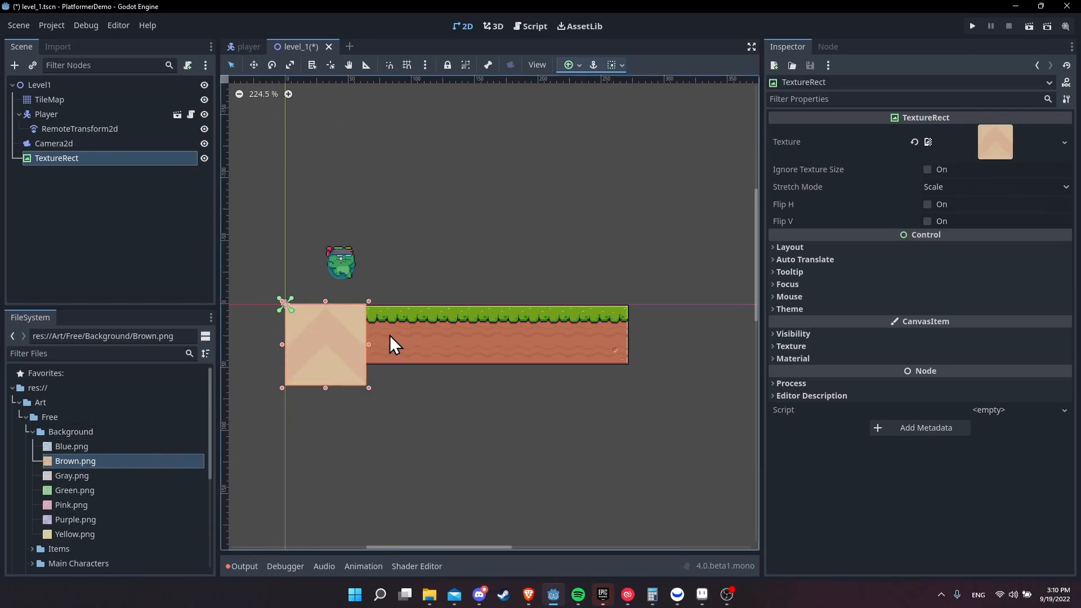
pyautogui.scroll(-4, 339, 295)
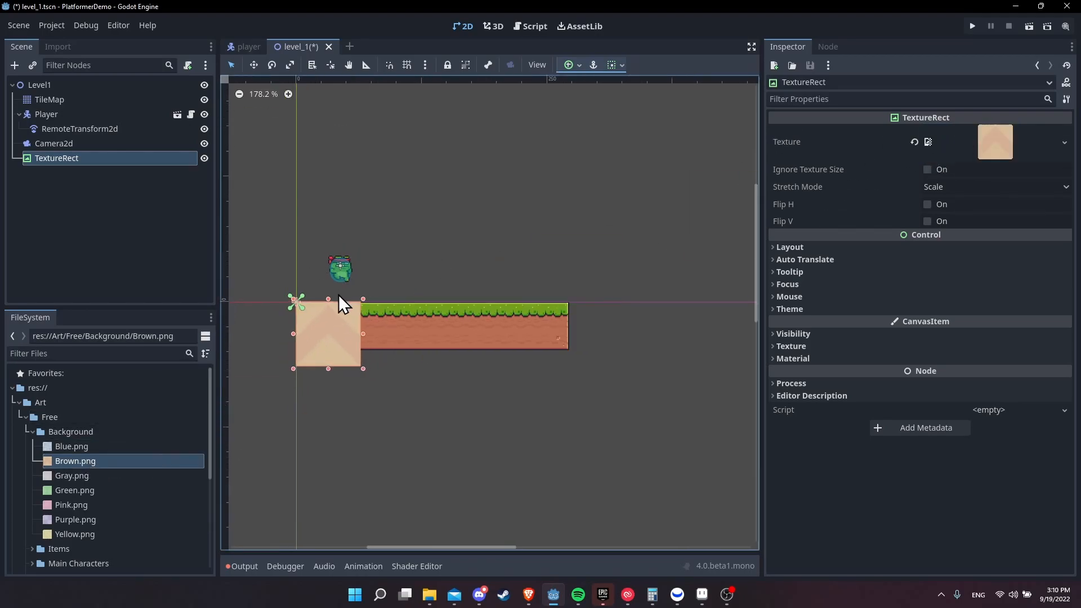
pyautogui.scroll(4, 361, 300)
pyautogui.moveTo(378, 303); pyautogui.dragTo(451, 283, button='middle')
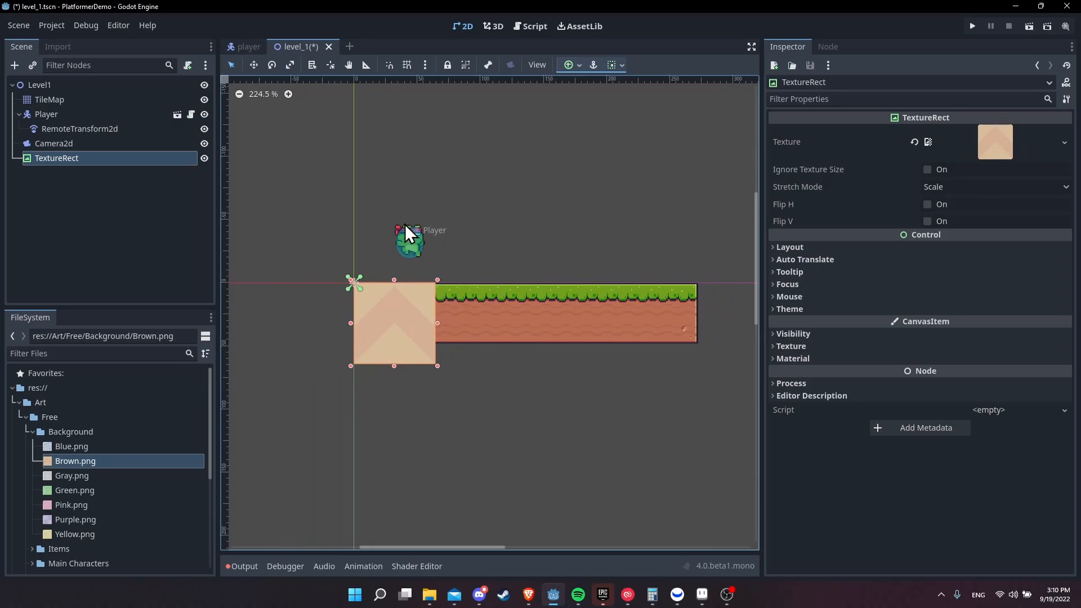
pyautogui.scroll(-4, 491, 277)
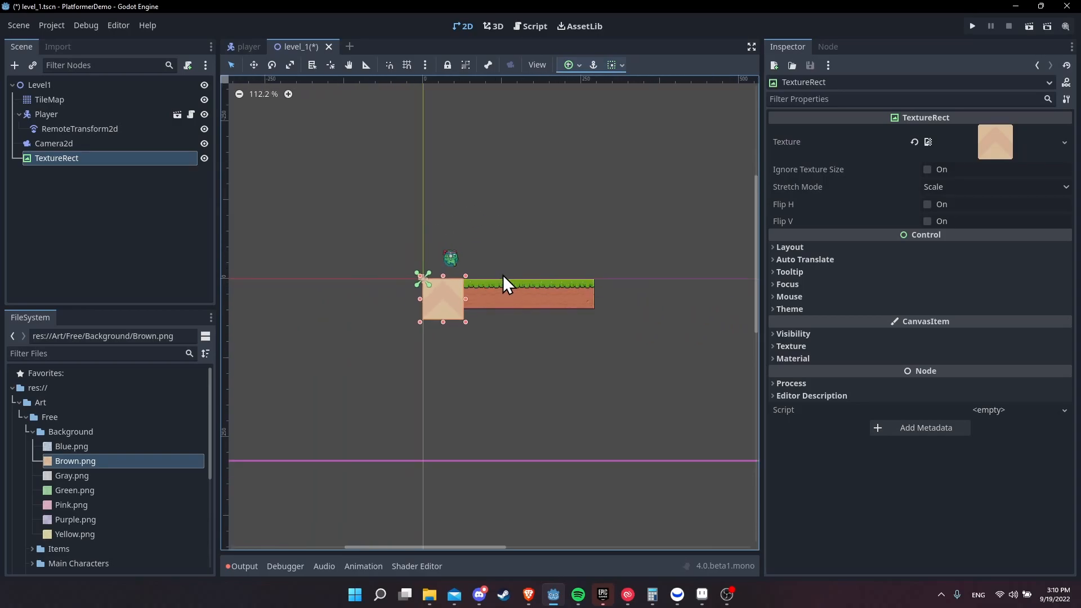
pyautogui.scroll(5, 527, 259)
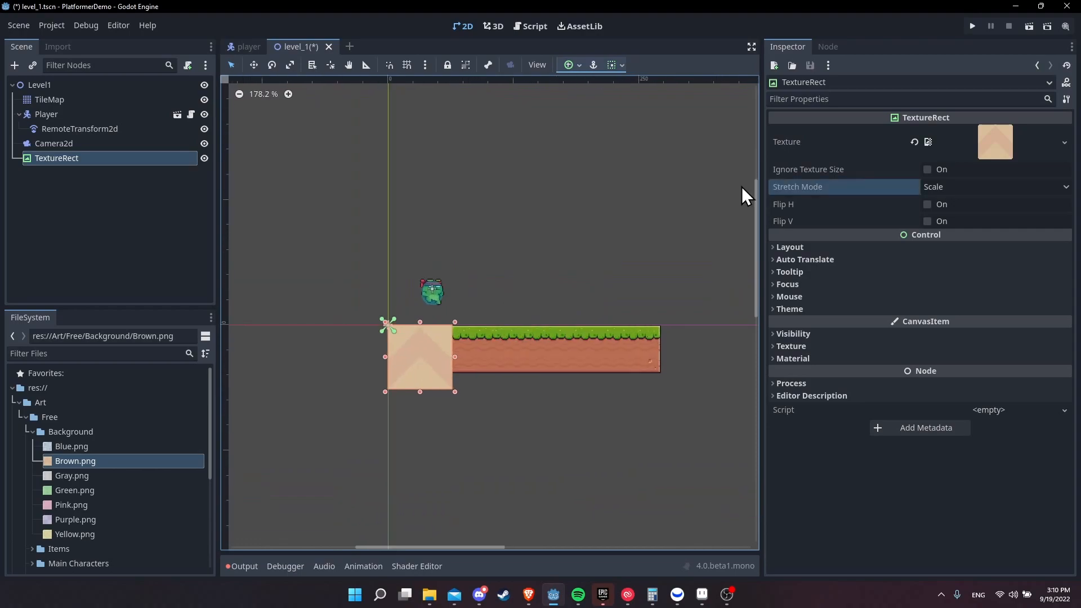
pyautogui.click(937, 187)
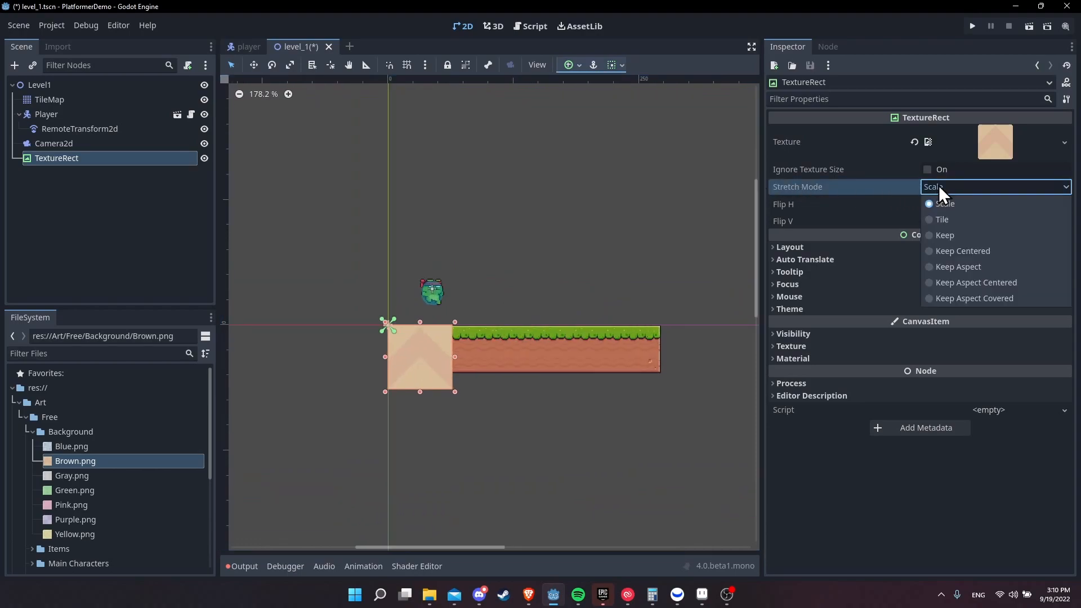
pyautogui.click(952, 220)
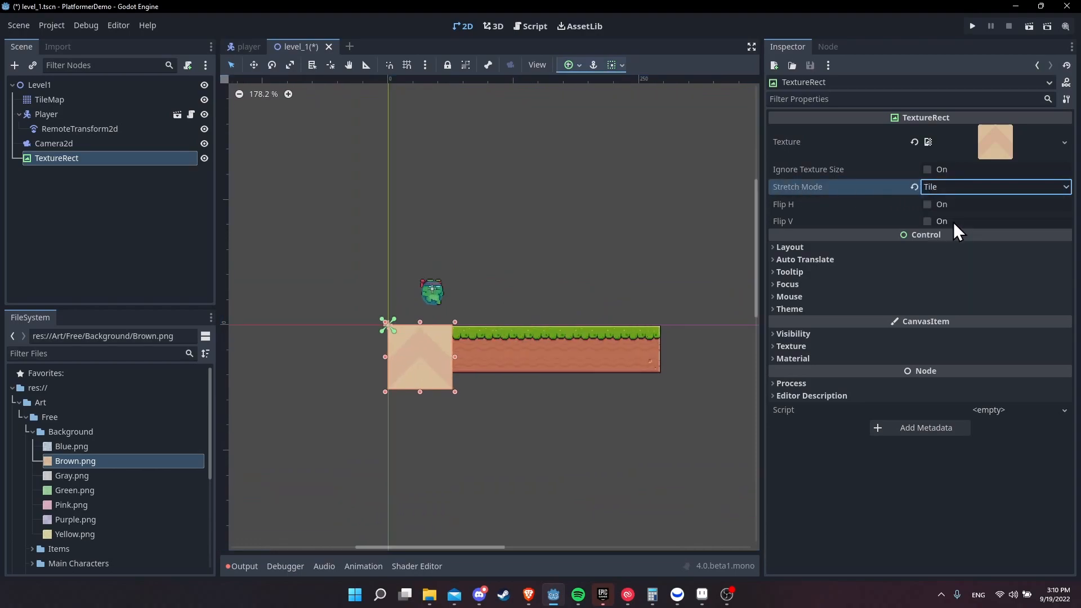
# Step: Enlarge the TextureRect from its lower-right corner to about 500 px wide and 290 px high
pyautogui.scroll(-2, 495, 381)
pyautogui.moveTo(495, 381); pyautogui.dragTo(399, 255, button='middle')
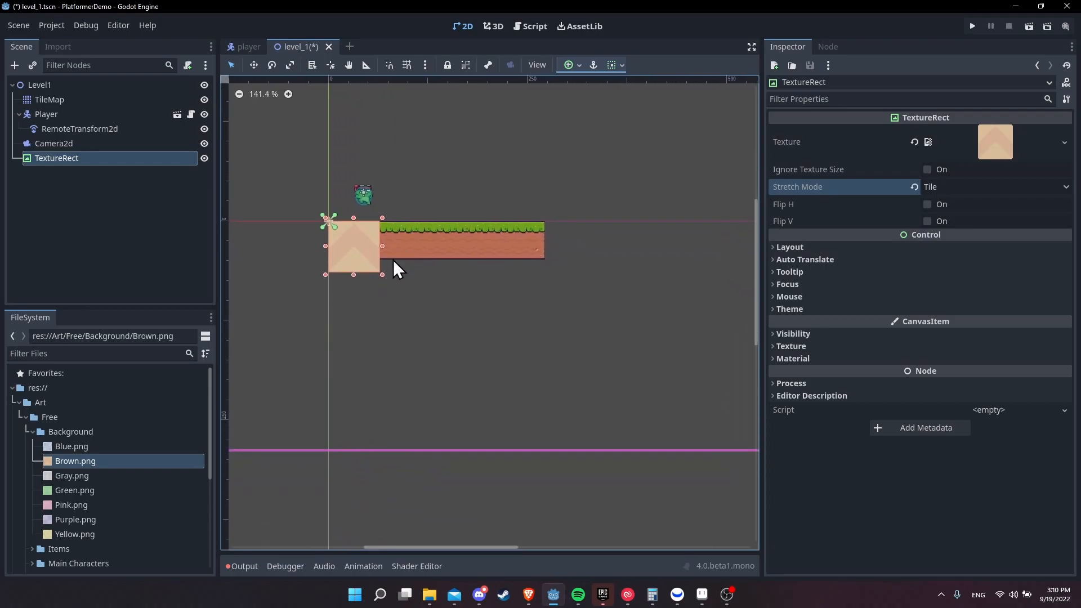
pyautogui.moveTo(383, 274); pyautogui.dragTo(727, 454)
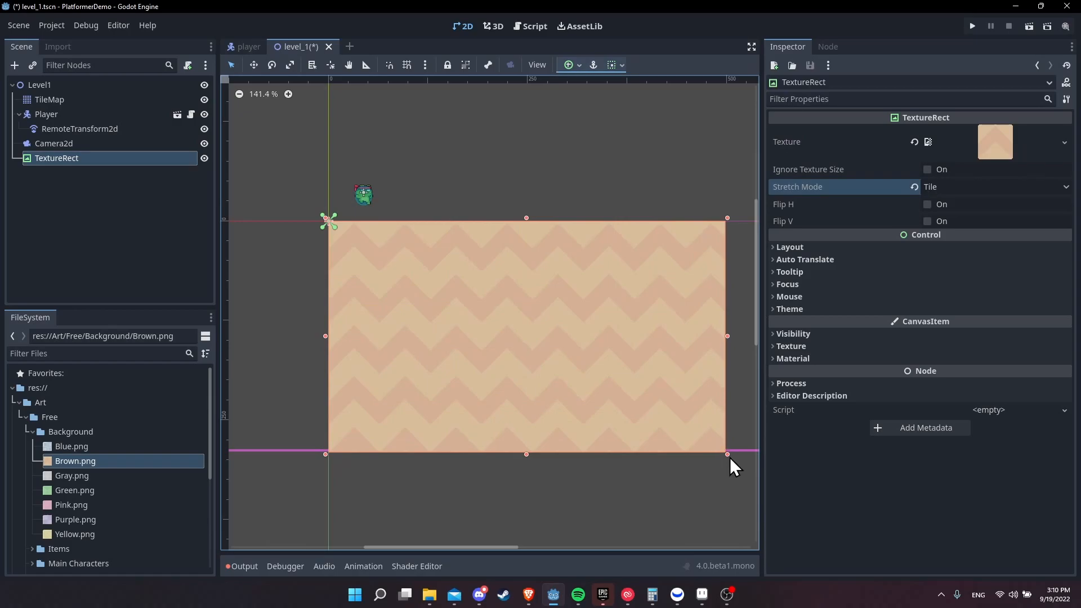
# Step: Move the TextureRect up and to the left of the scene origin, clear of the player and platform
pyautogui.scroll(-5, 592, 383)
pyautogui.moveTo(591, 383); pyautogui.dragTo(614, 433, button='middle')
pyautogui.moveTo(529, 410); pyautogui.dragTo(342, 254)
pyautogui.moveTo(544, 301); pyautogui.dragTo(677, 378, button='middle')
pyautogui.scroll(-1, 675, 378)
pyautogui.moveTo(546, 326); pyautogui.dragTo(475, 260)
pyautogui.scroll(-5, 502, 257)
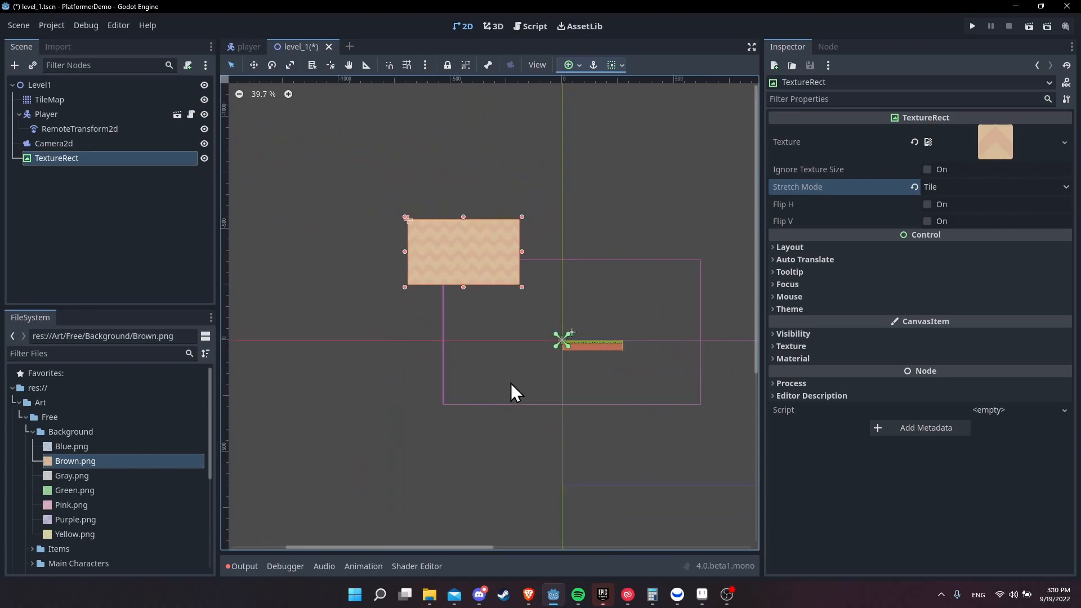
# Step: Enlarge the TextureRect from its lower-right corner so it extends well beyond the player and platform on all sides
pyautogui.moveTo(526, 302); pyautogui.dragTo(392, 263, button='middle')
pyautogui.moveTo(382, 253); pyautogui.dragTo(714, 451)
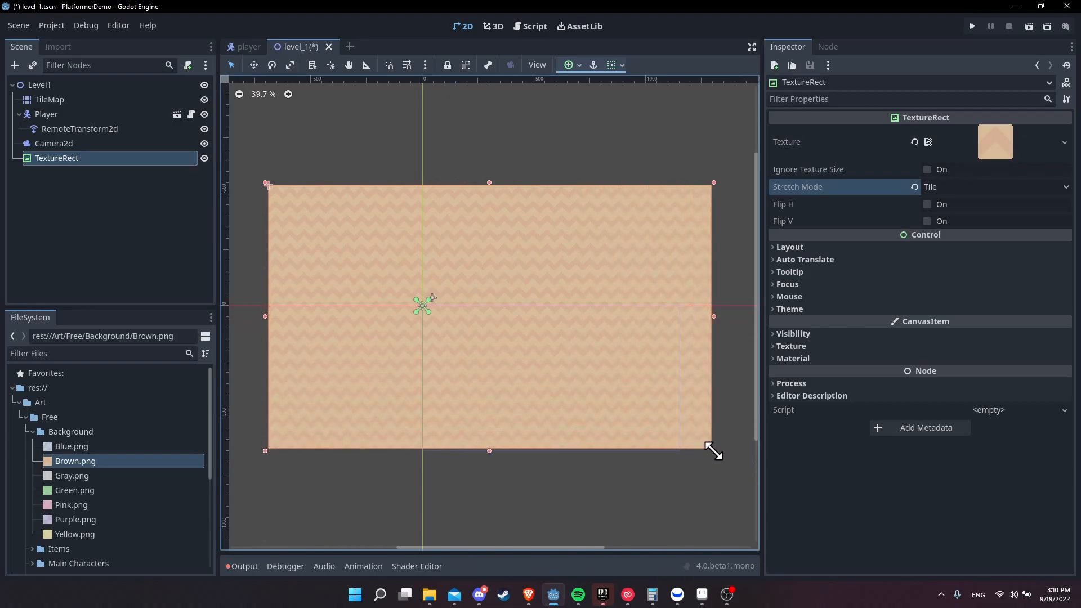
pyautogui.scroll(3, 453, 271)
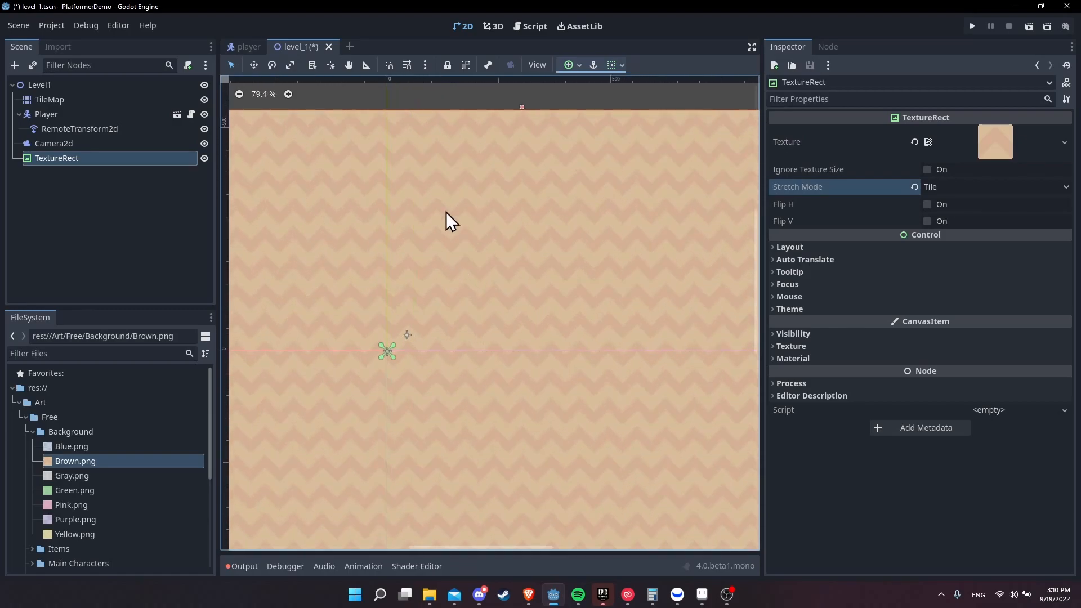
pyautogui.moveTo(590, 110); pyautogui.dragTo(543, 163, button='middle')
pyautogui.scroll(-2, 487, 225)
pyautogui.scroll(6, 535, 315)
pyautogui.moveTo(547, 292); pyautogui.dragTo(465, 335, button='middle')
pyautogui.scroll(2, 496, 326)
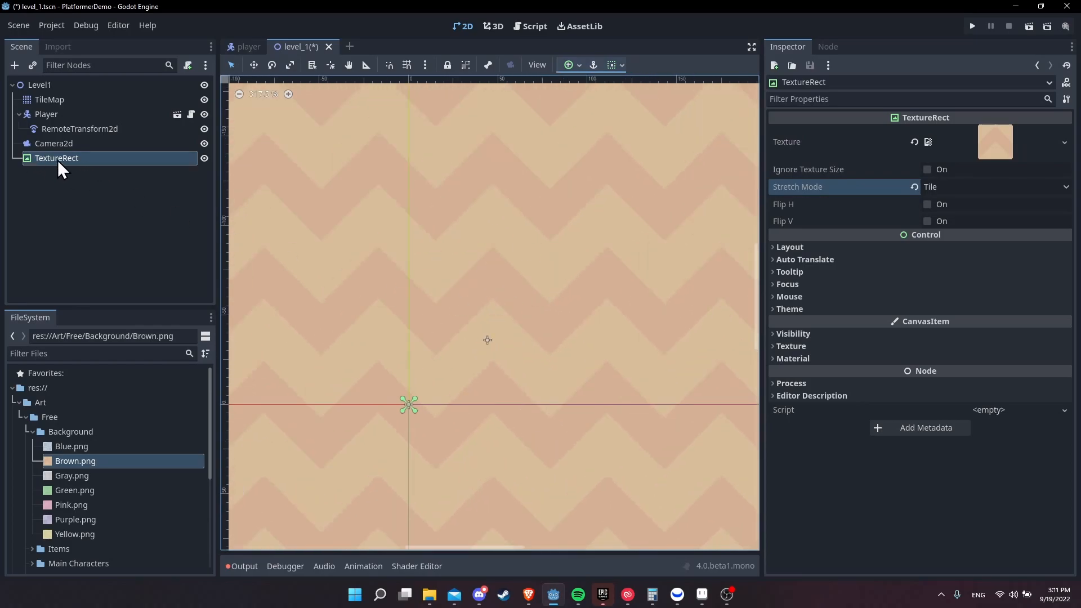
# Step: Reorder the TextureRect to be Level1's first child, above TileMap, so it draws behind the platform and player
pyautogui.moveTo(57, 160)
pyautogui.mouseDown()
pyautogui.moveTo(123, 103)
pyautogui.moveTo(93, 93)
pyautogui.mouseUp()
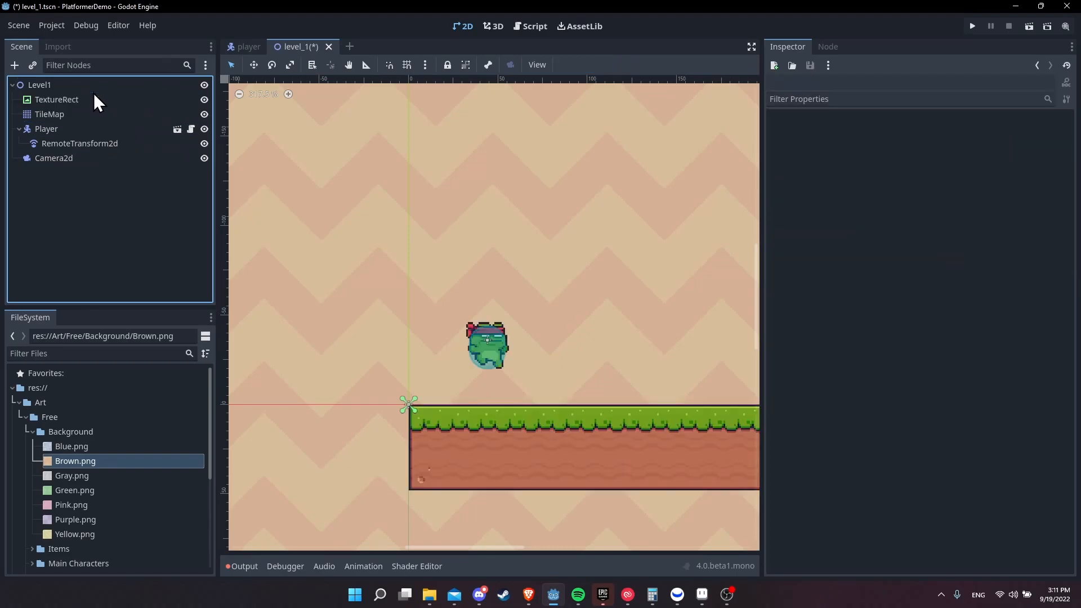
pyautogui.moveTo(563, 257)
pyautogui.mouseDown(button='middle')
pyautogui.moveTo(484, 255)
pyautogui.moveTo(420, 280)
pyautogui.mouseUp(button='middle')
pyautogui.scroll(-2, 421, 276)
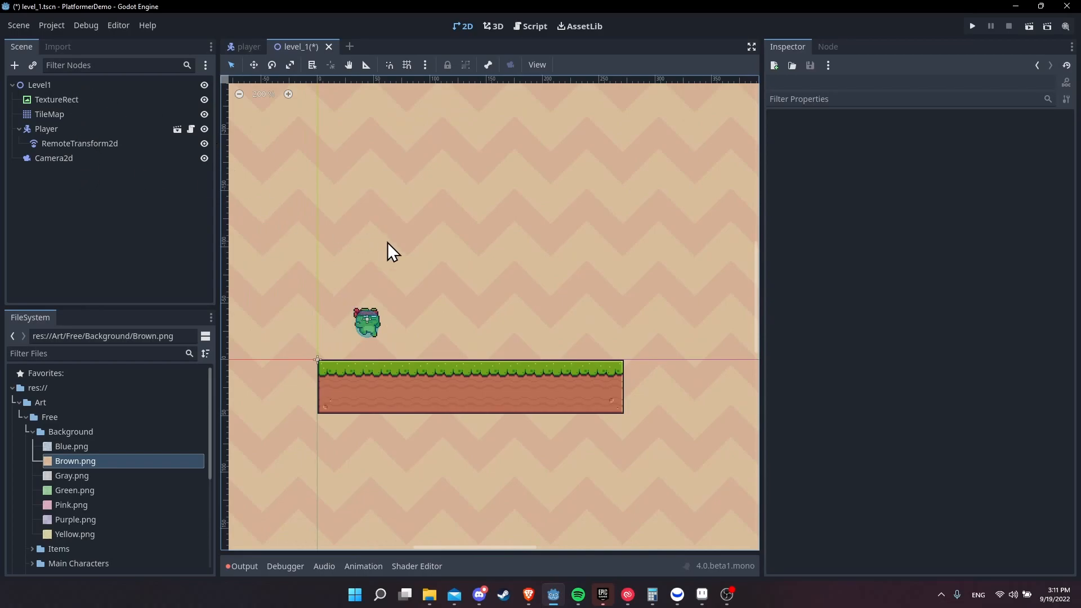
pyautogui.click(51, 100)
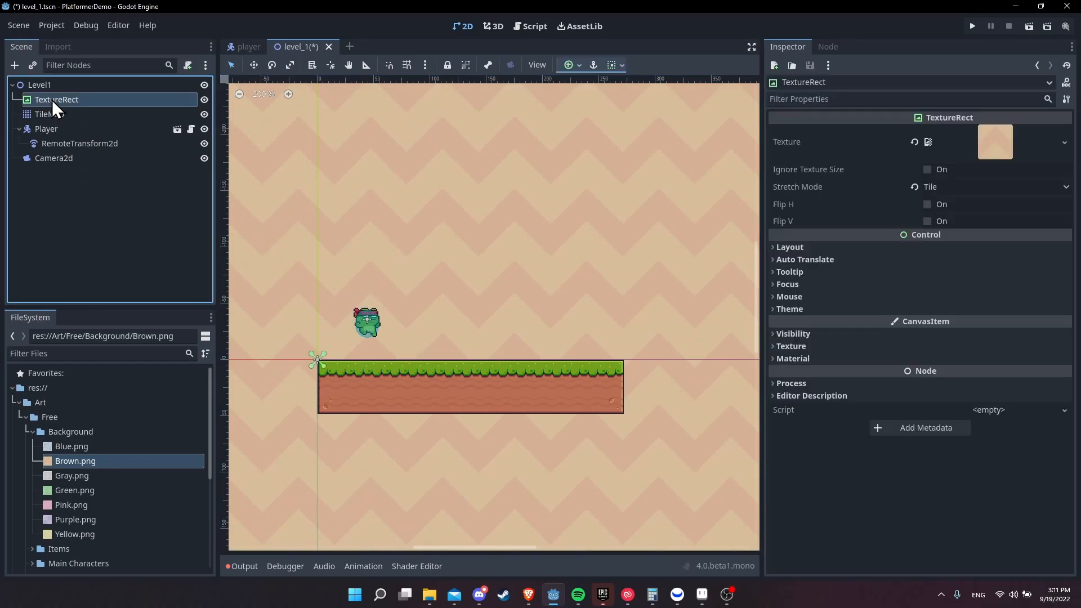
pyautogui.scroll(1, 438, 330)
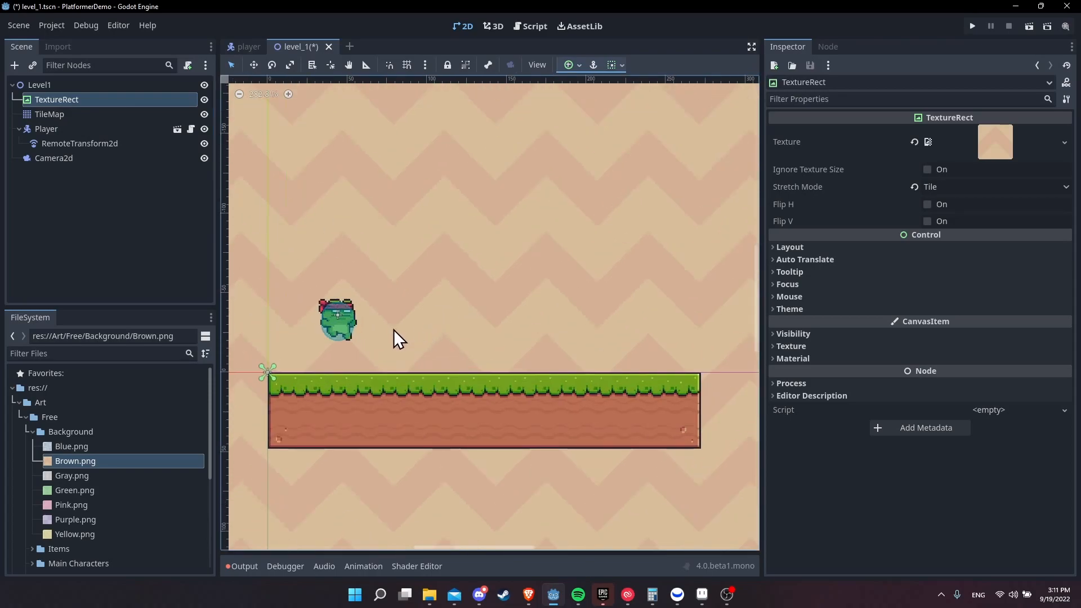
pyautogui.moveTo(360, 326); pyautogui.dragTo(383, 306, button='middle')
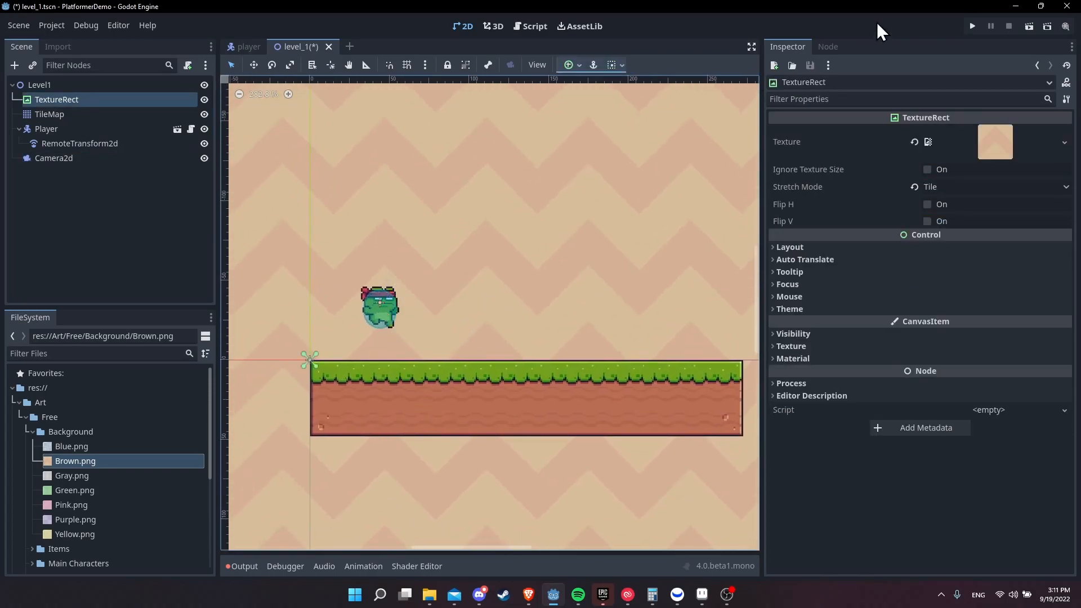
# Step: Run the project and move and jump the frog along the platform to check the tiled background in play
pyautogui.click(972, 26)
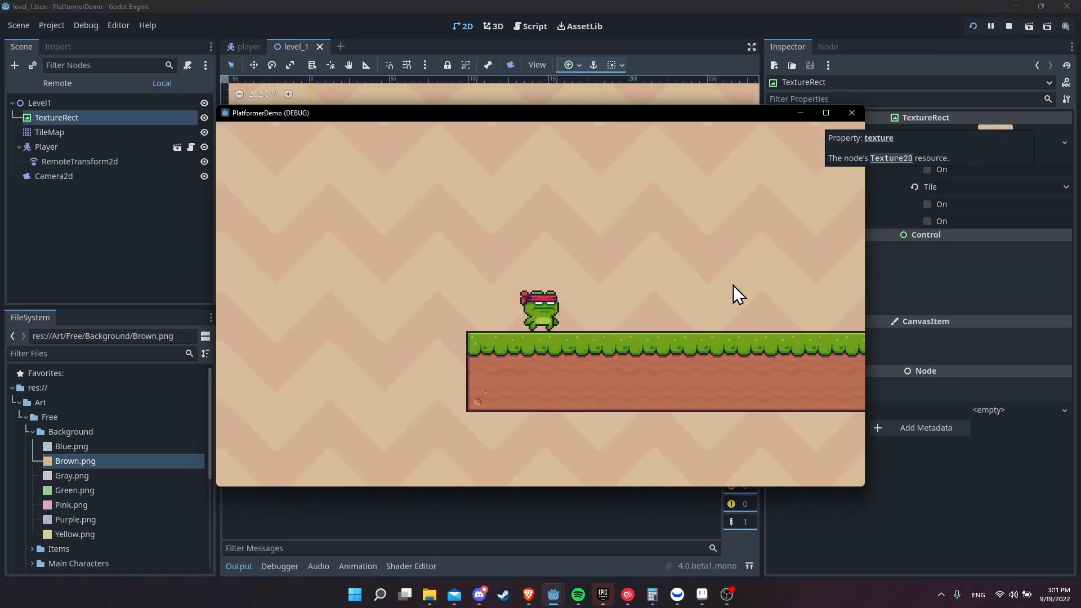
pyautogui.moveTo(757, 114); pyautogui.dragTo(693, 118)
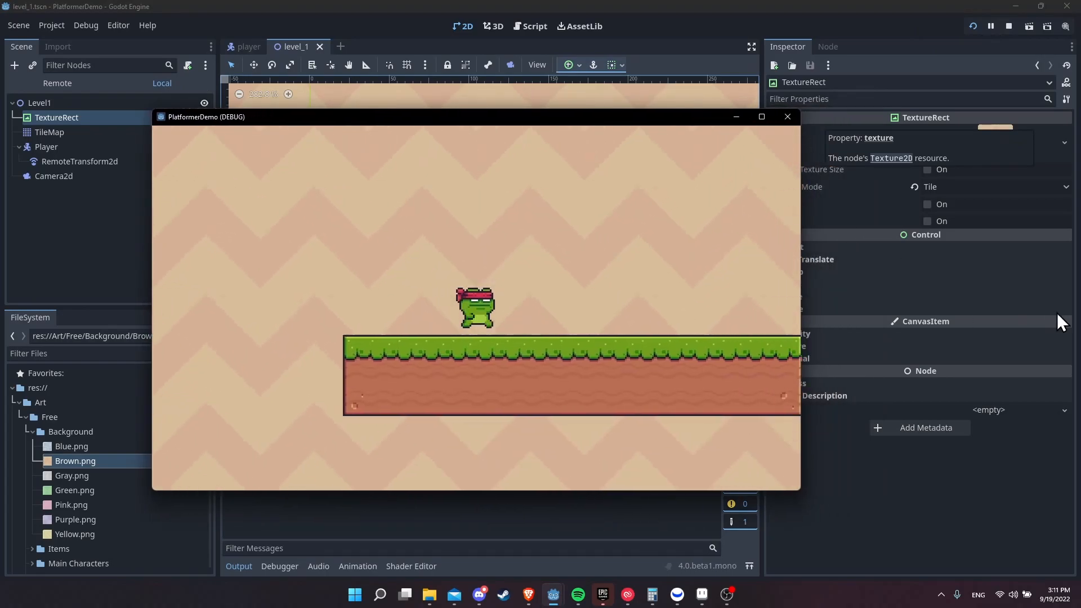
pyautogui.press('Right')
pyautogui.press('Left')
pyautogui.press('Right')
pyautogui.press('space')
pyautogui.press('Left')
pyautogui.press('Right')
pyautogui.press('space')
pyautogui.press('Left')
pyautogui.press('Right')
pyautogui.press('space')
pyautogui.press('Left')
pyautogui.press('Right')
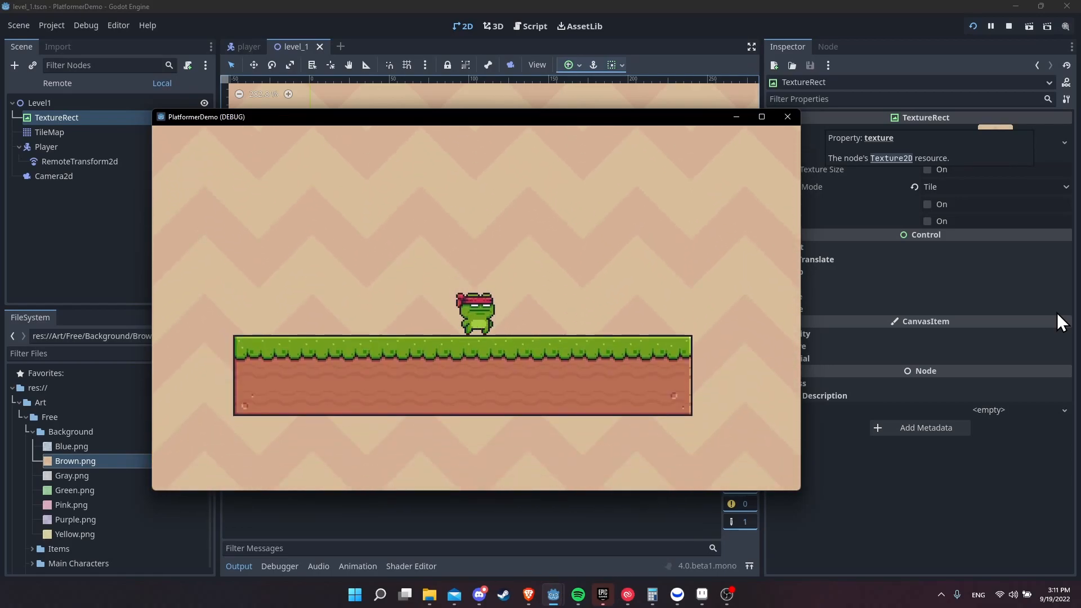